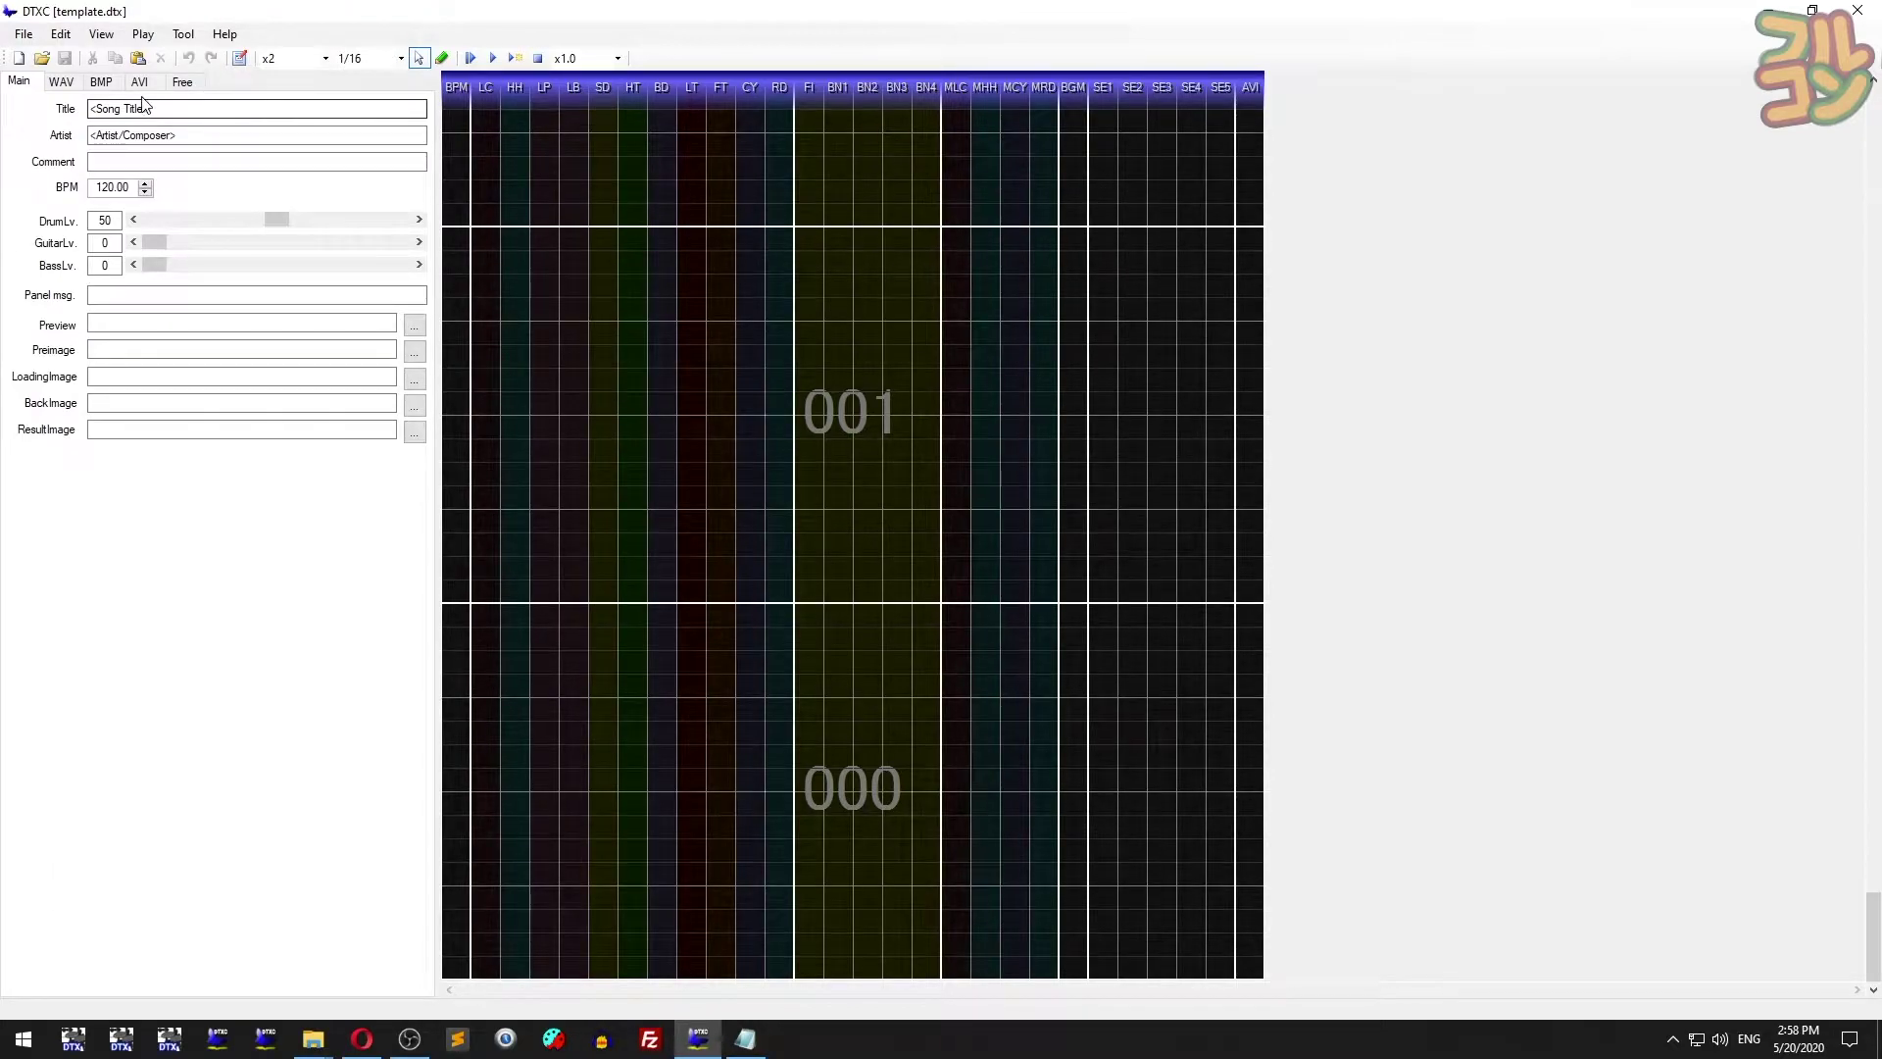
- Show the WAV sound list and open the properties of SNARE-LOUD.OGG
click(77, 85)
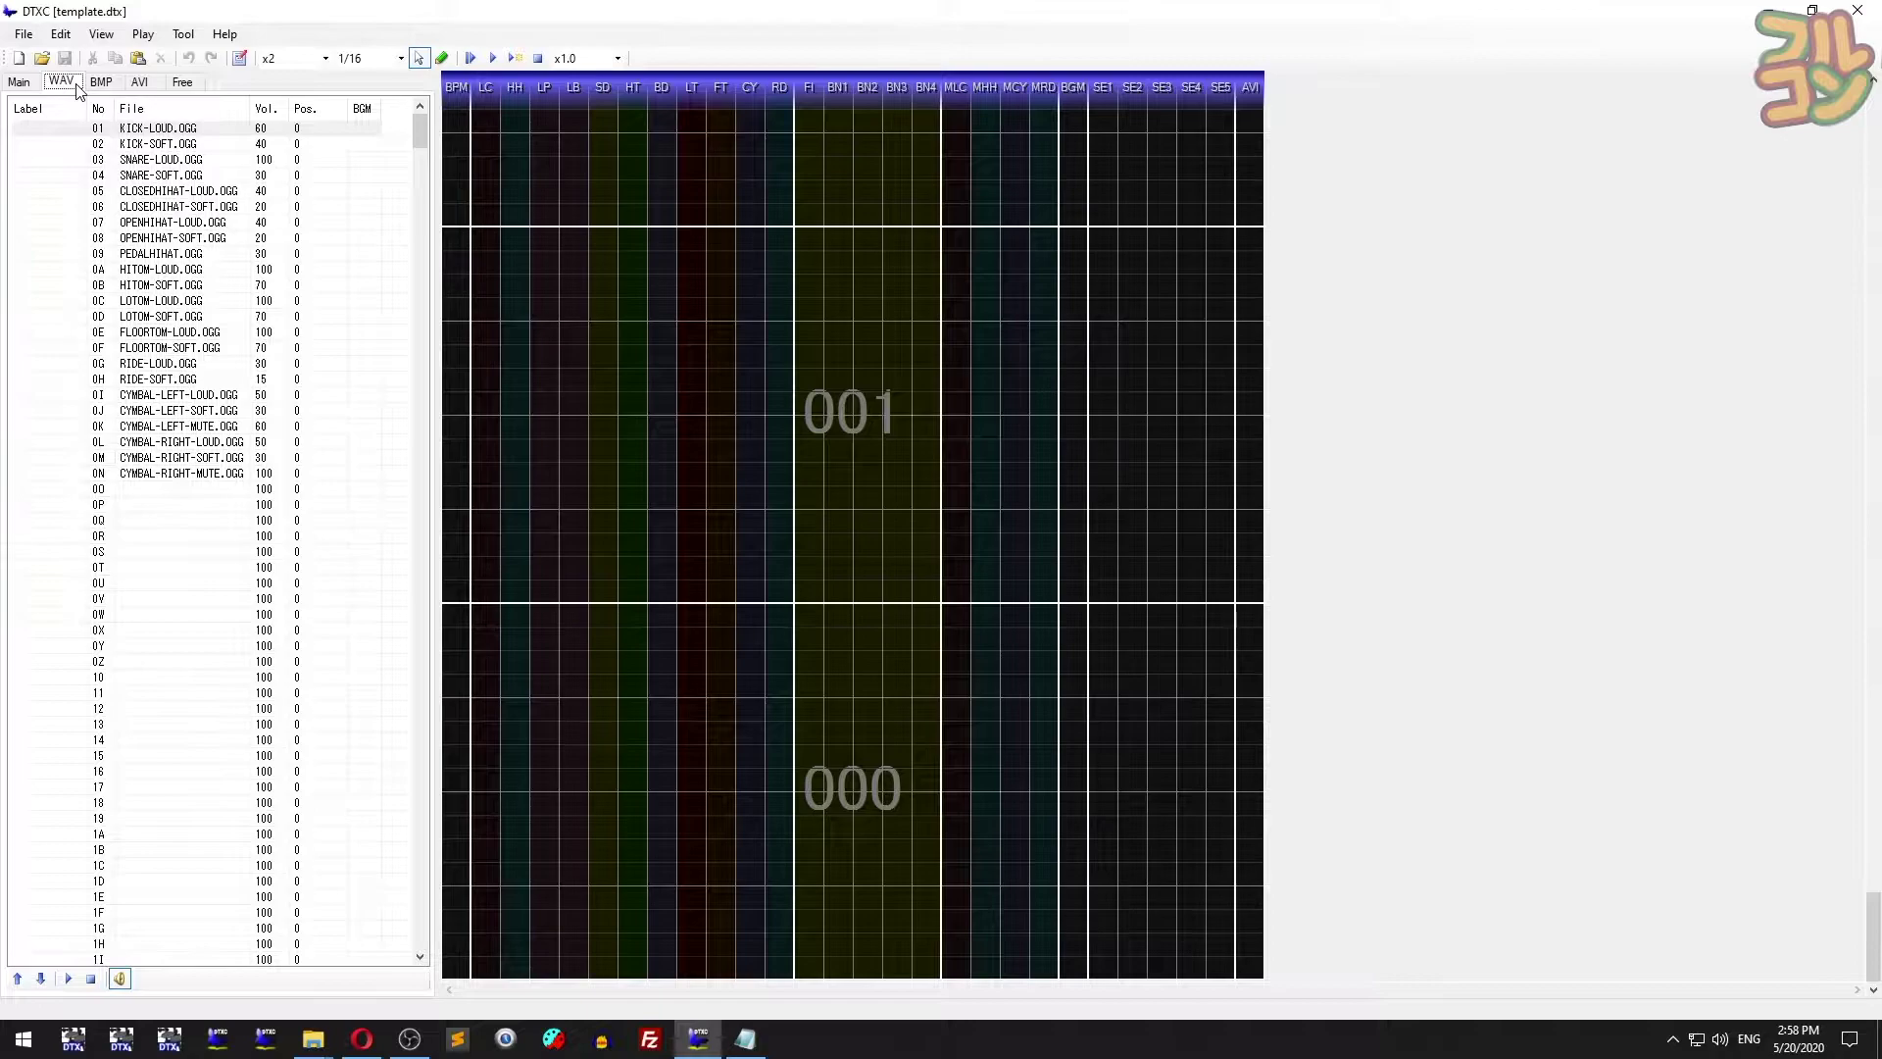
click(122, 129)
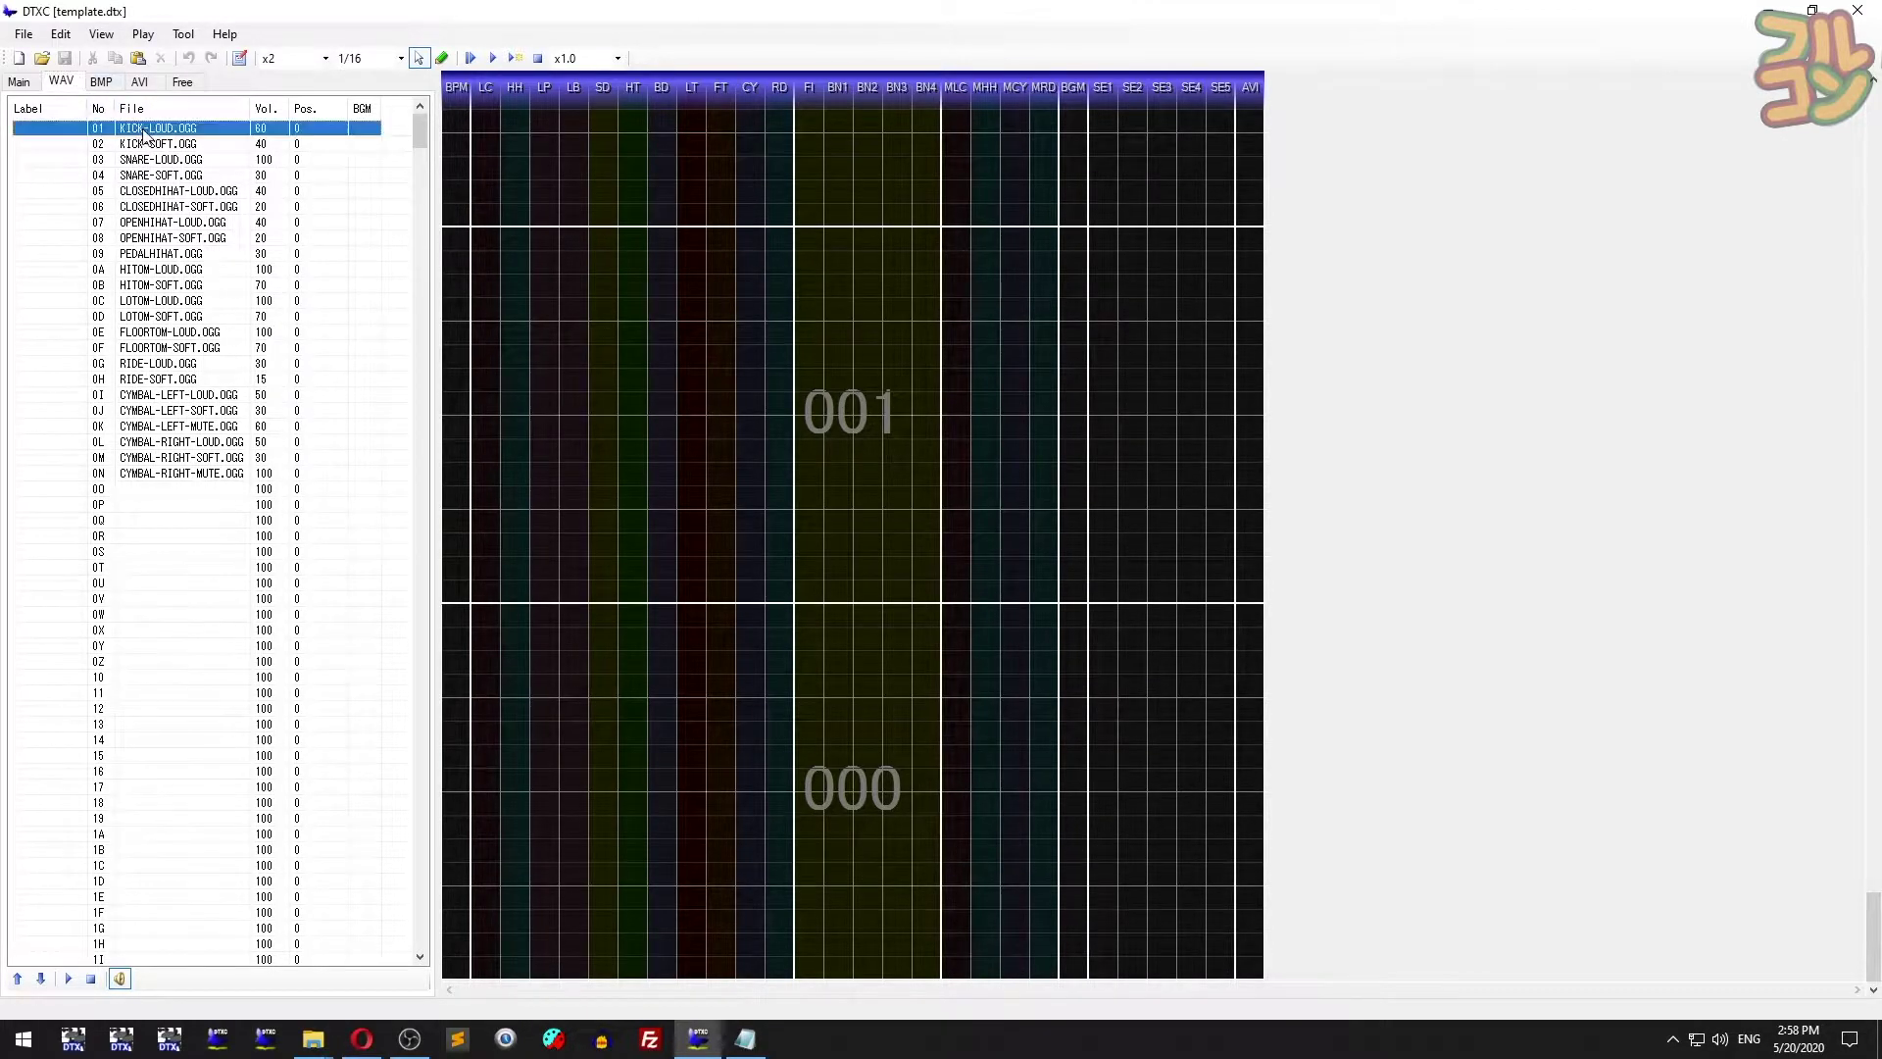
click(204, 163)
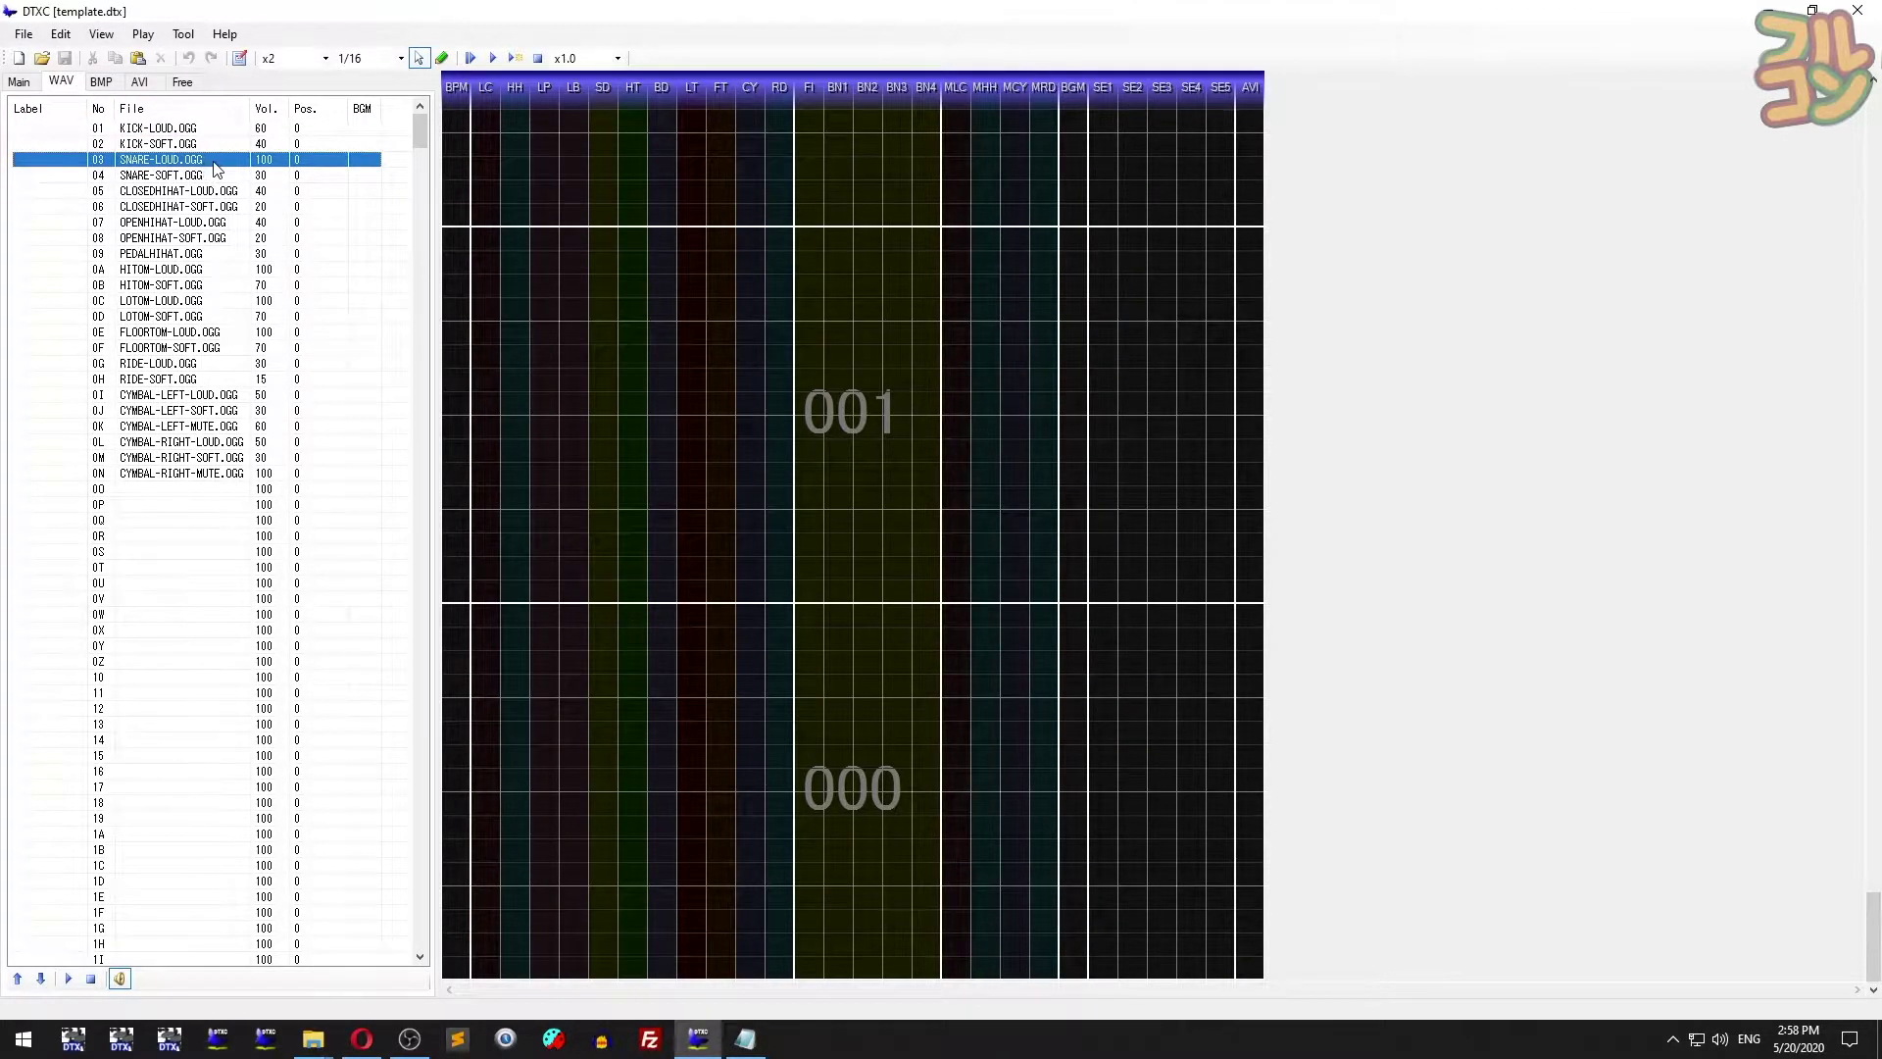
double_click(217, 163)
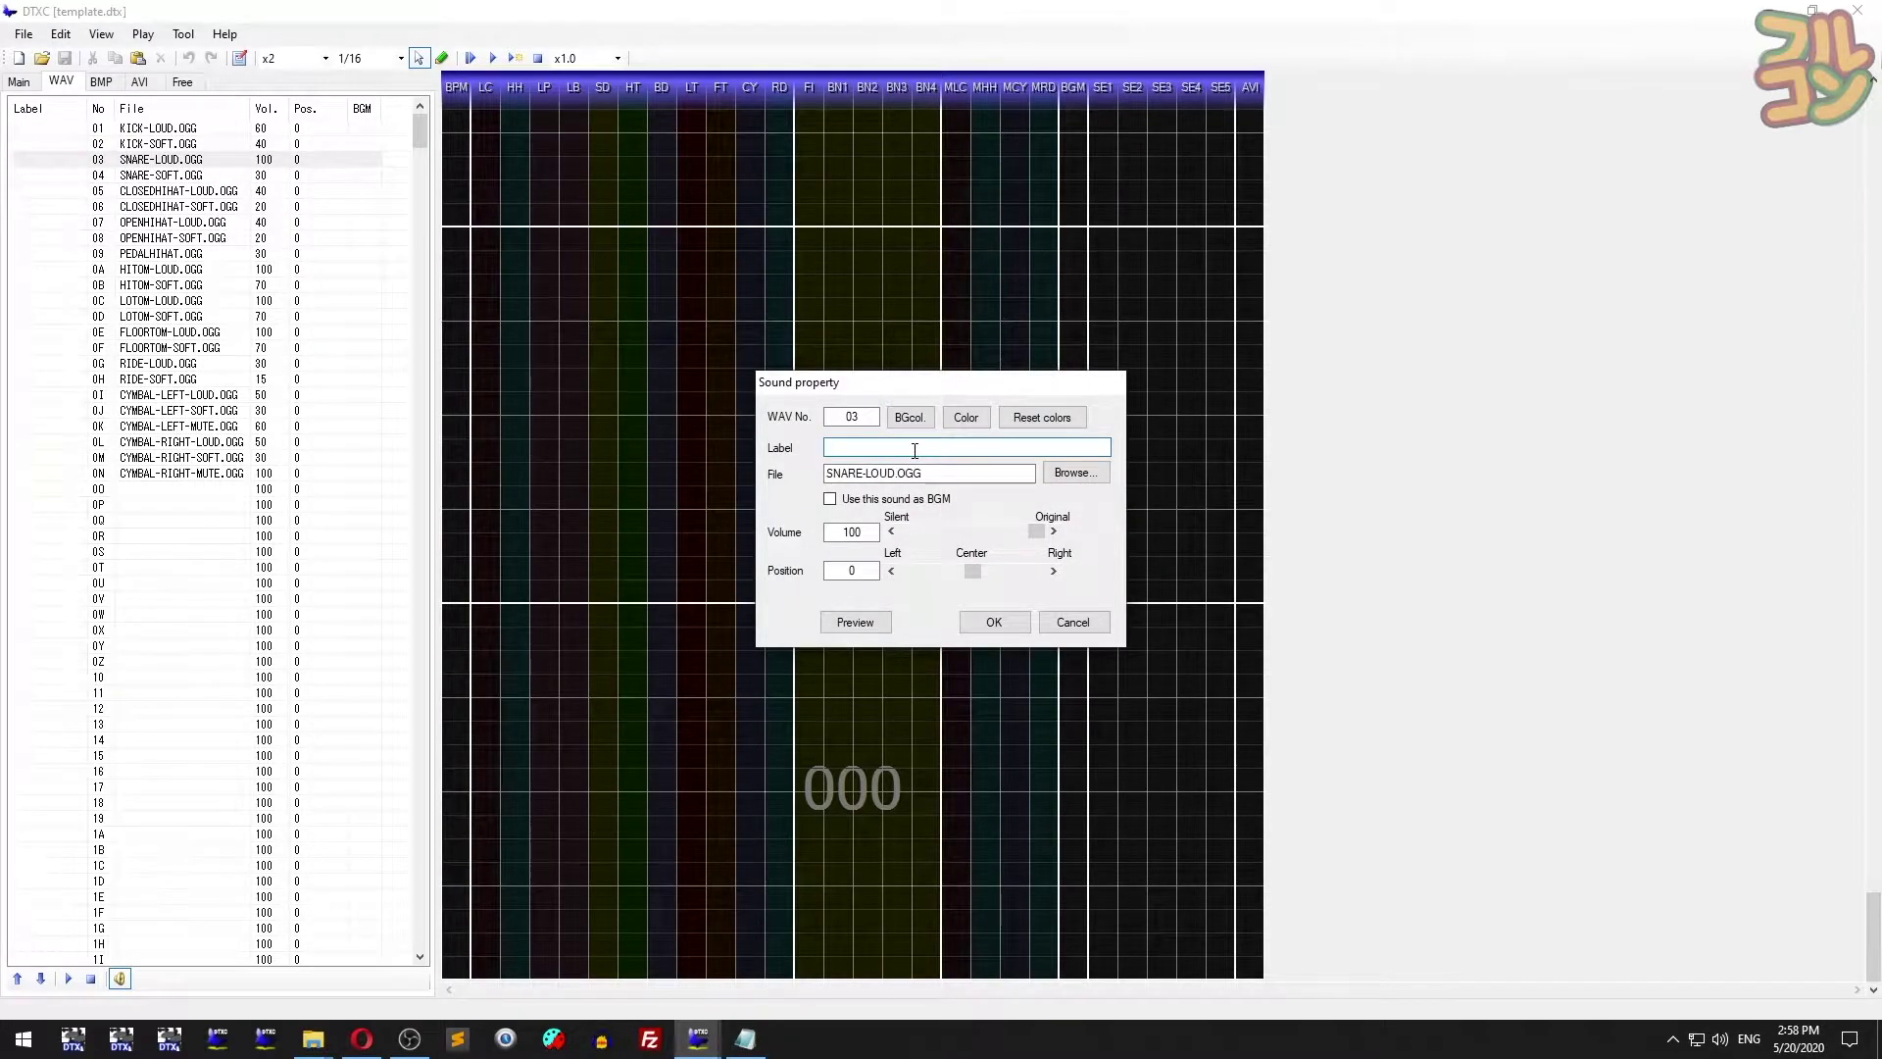
- Cancel a file browse, then set SNARE-LOUD.OGG's volume to 95 and position to -88
click(1078, 474)
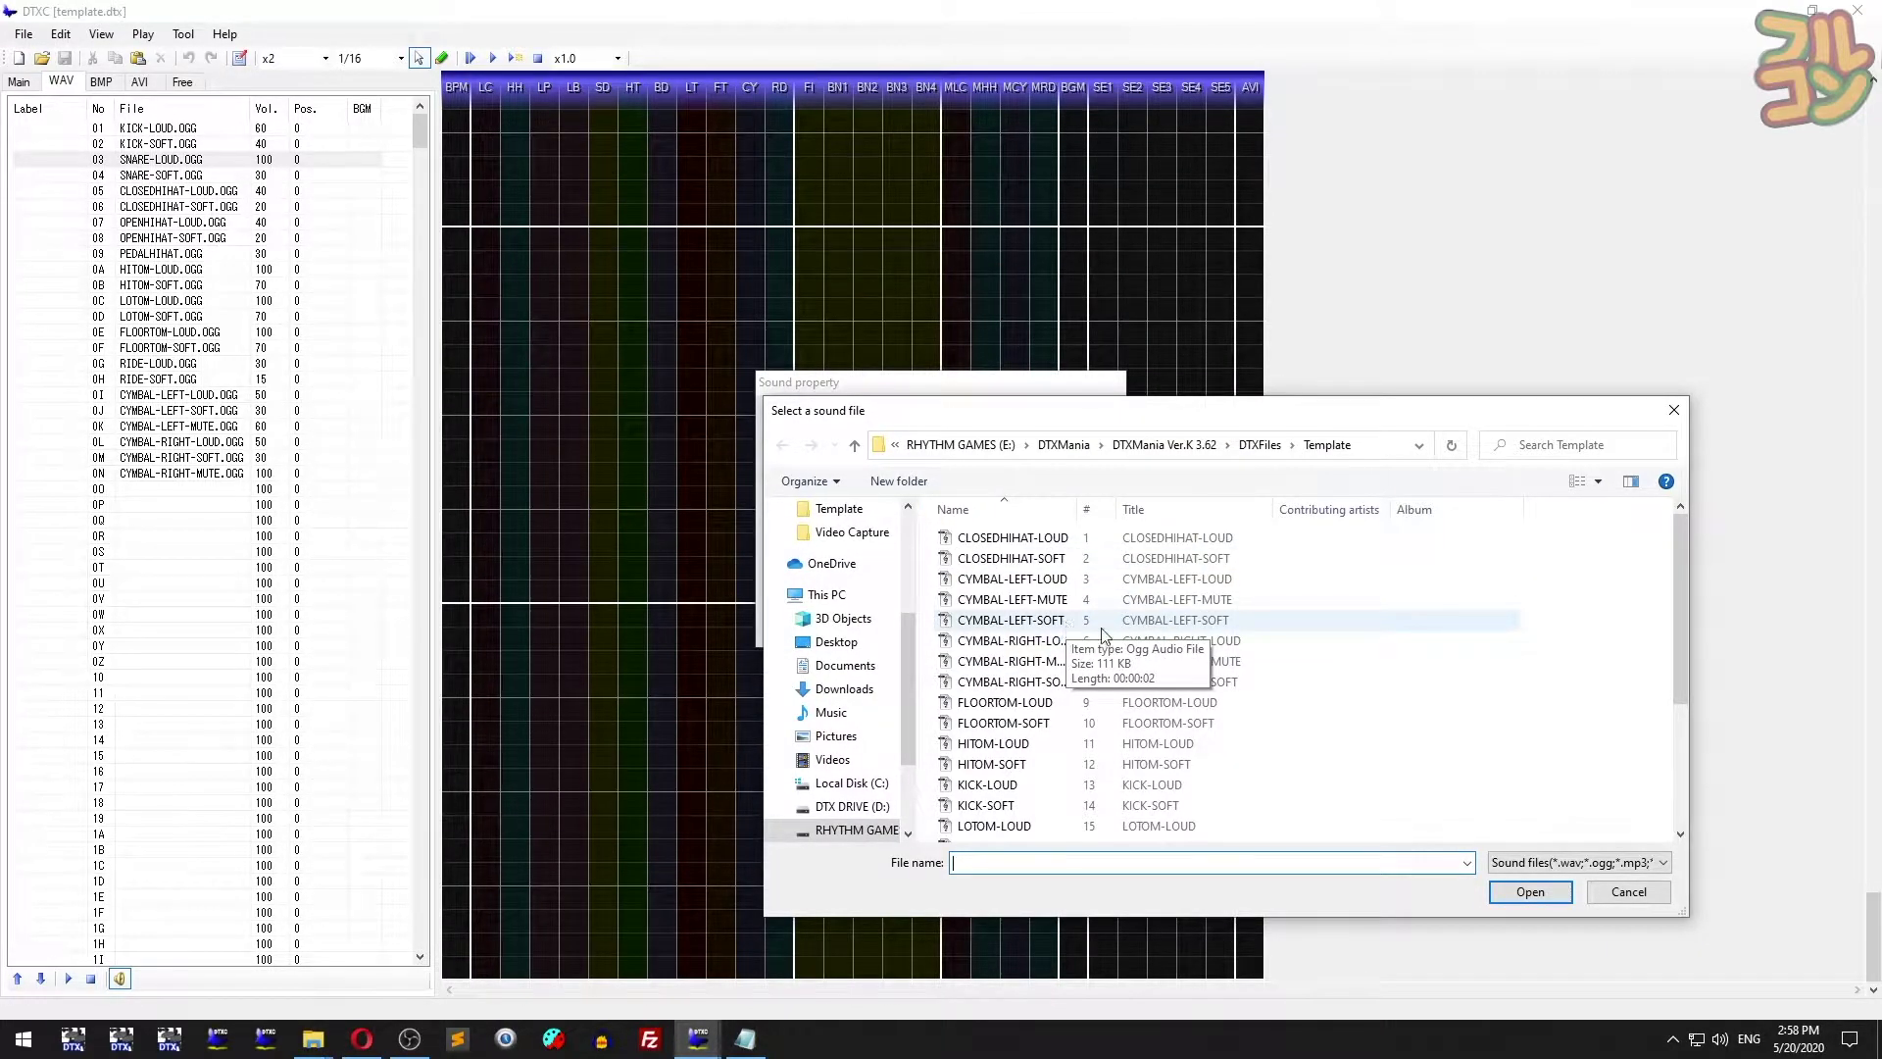
click(1623, 890)
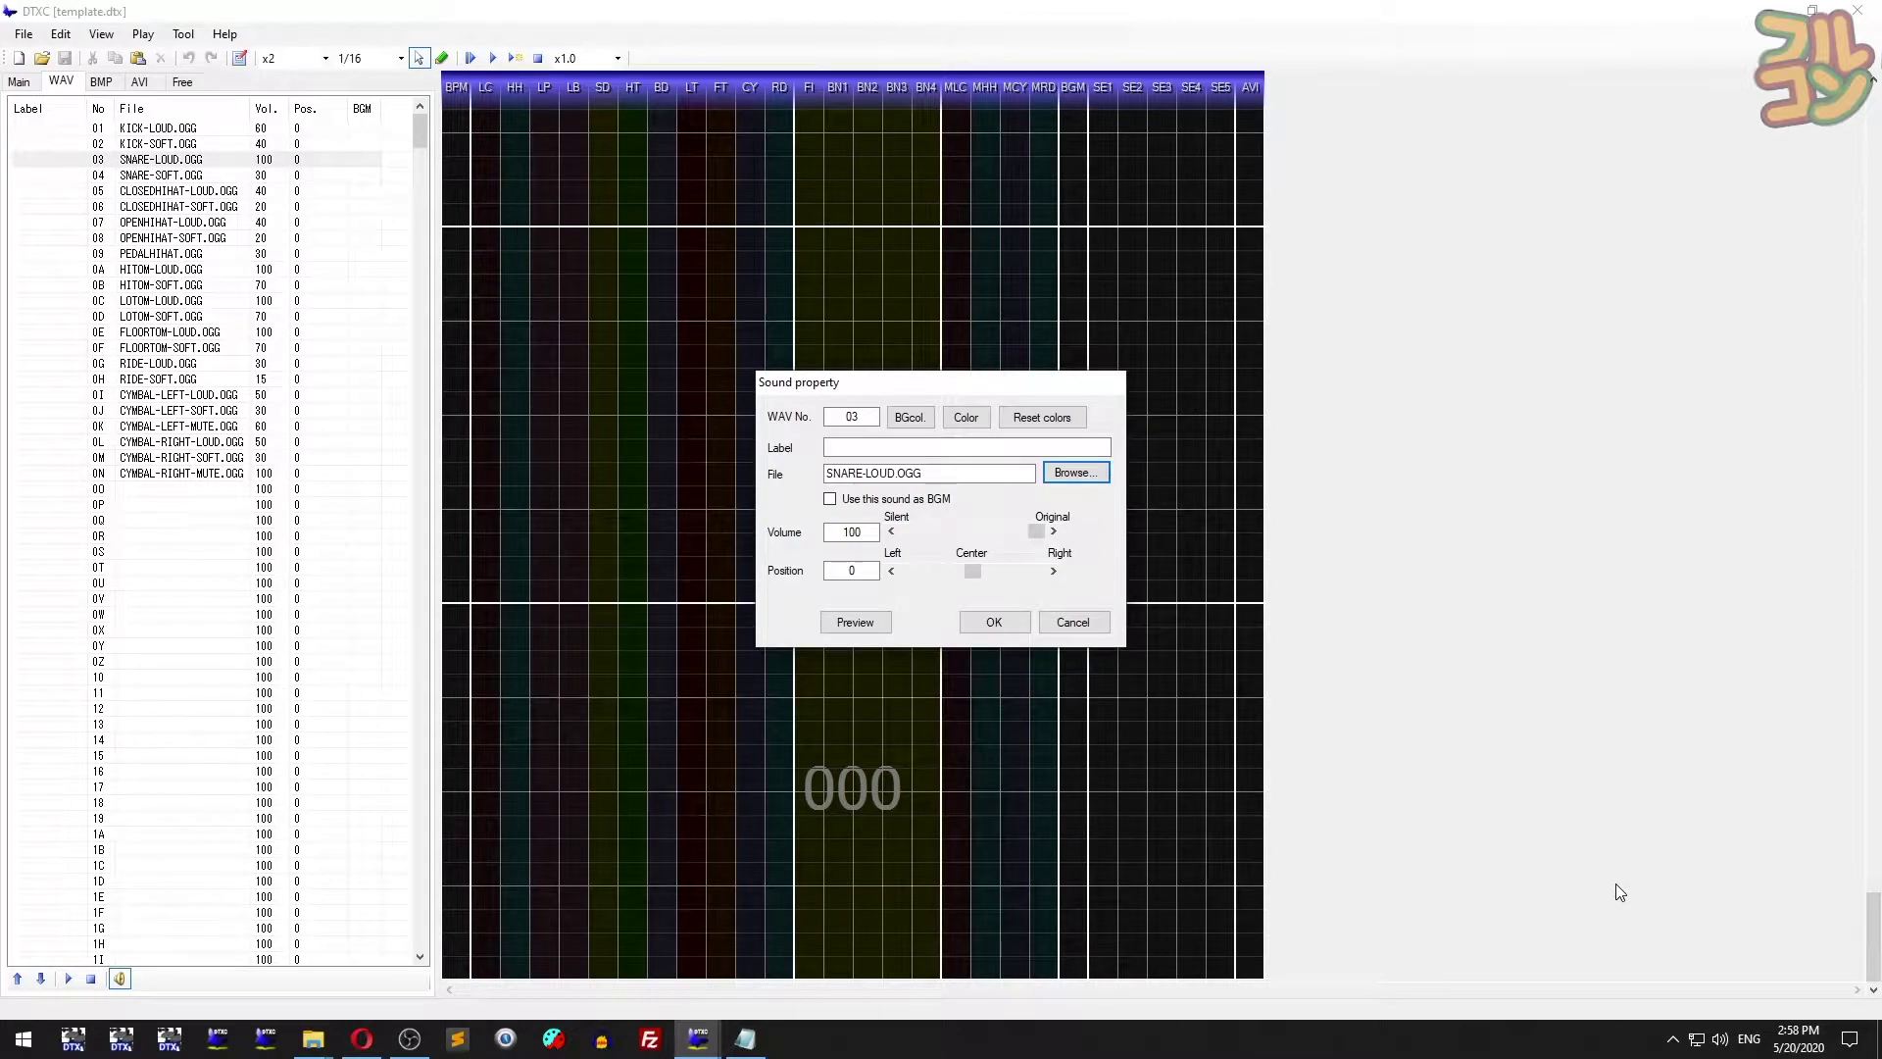
mouse_move(1038, 531)
mouse_down()
mouse_move(960, 537)
mouse_move(1039, 546)
mouse_up()
drag(978, 570, 1022, 575)
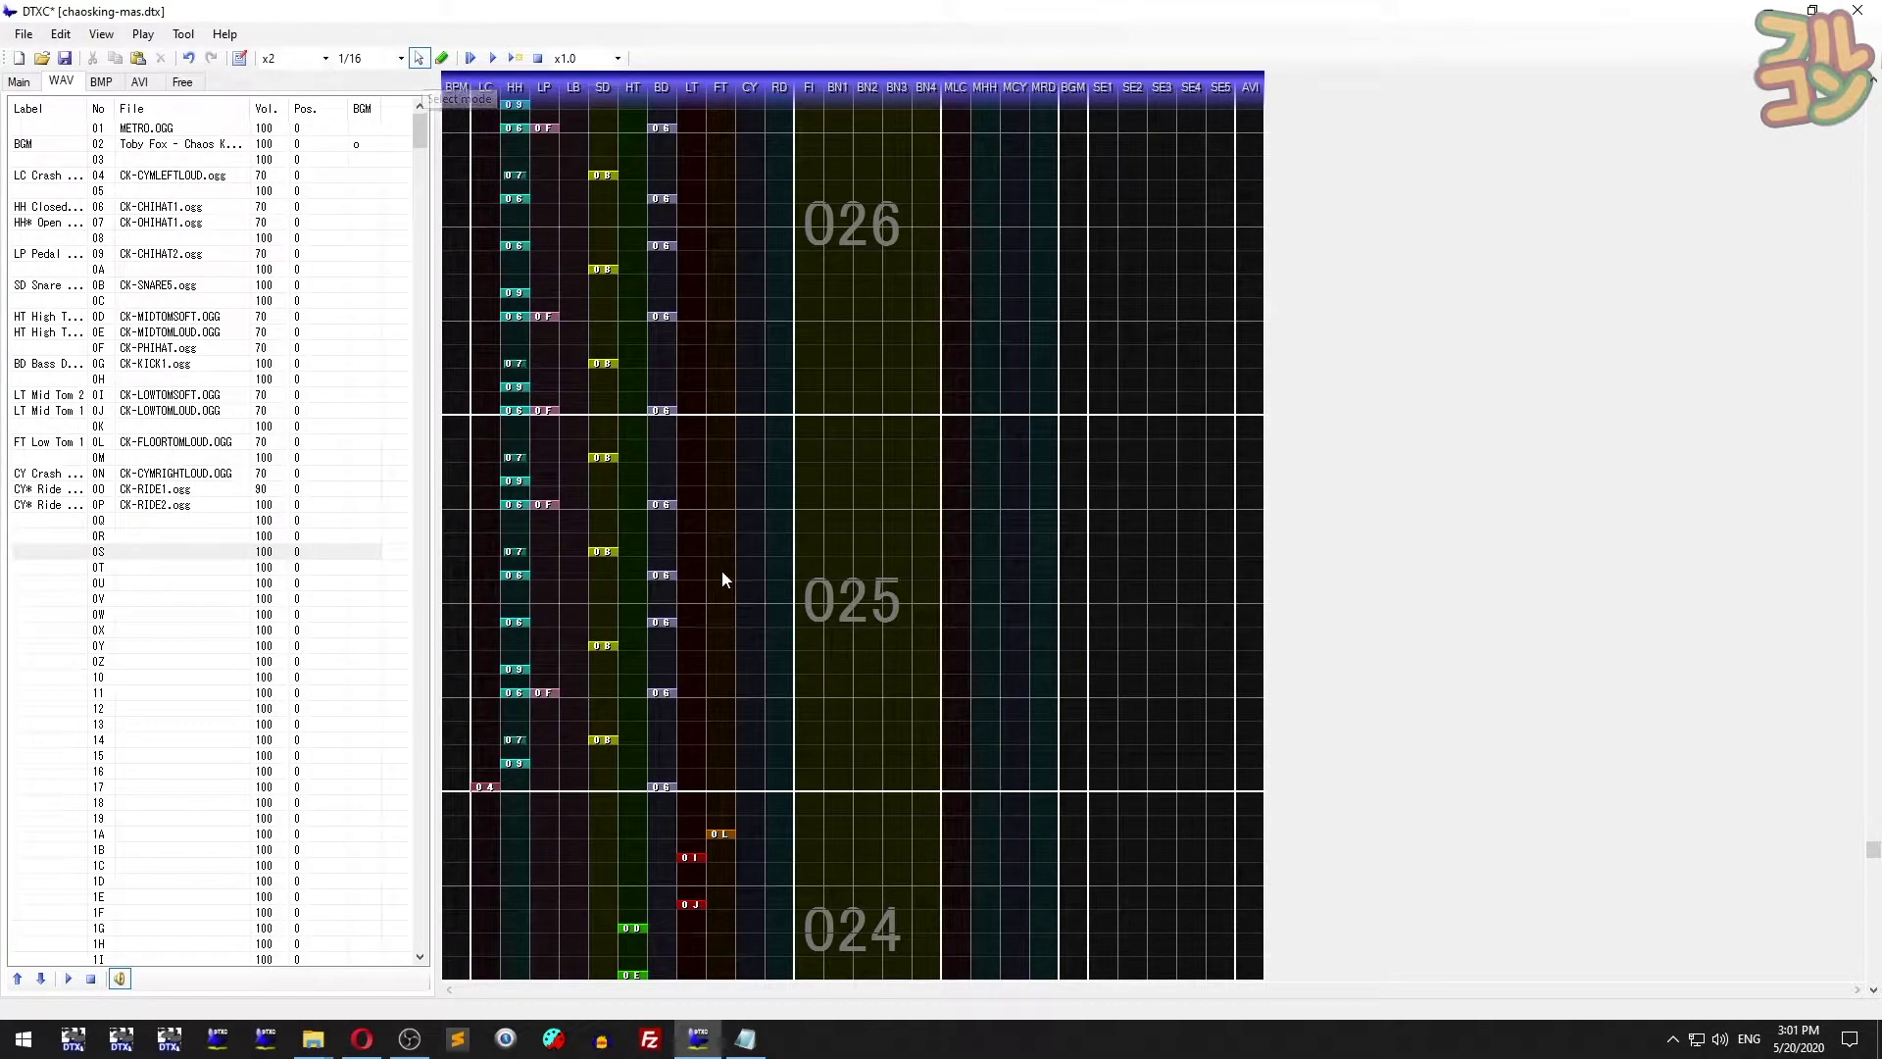
right_click(666, 548)
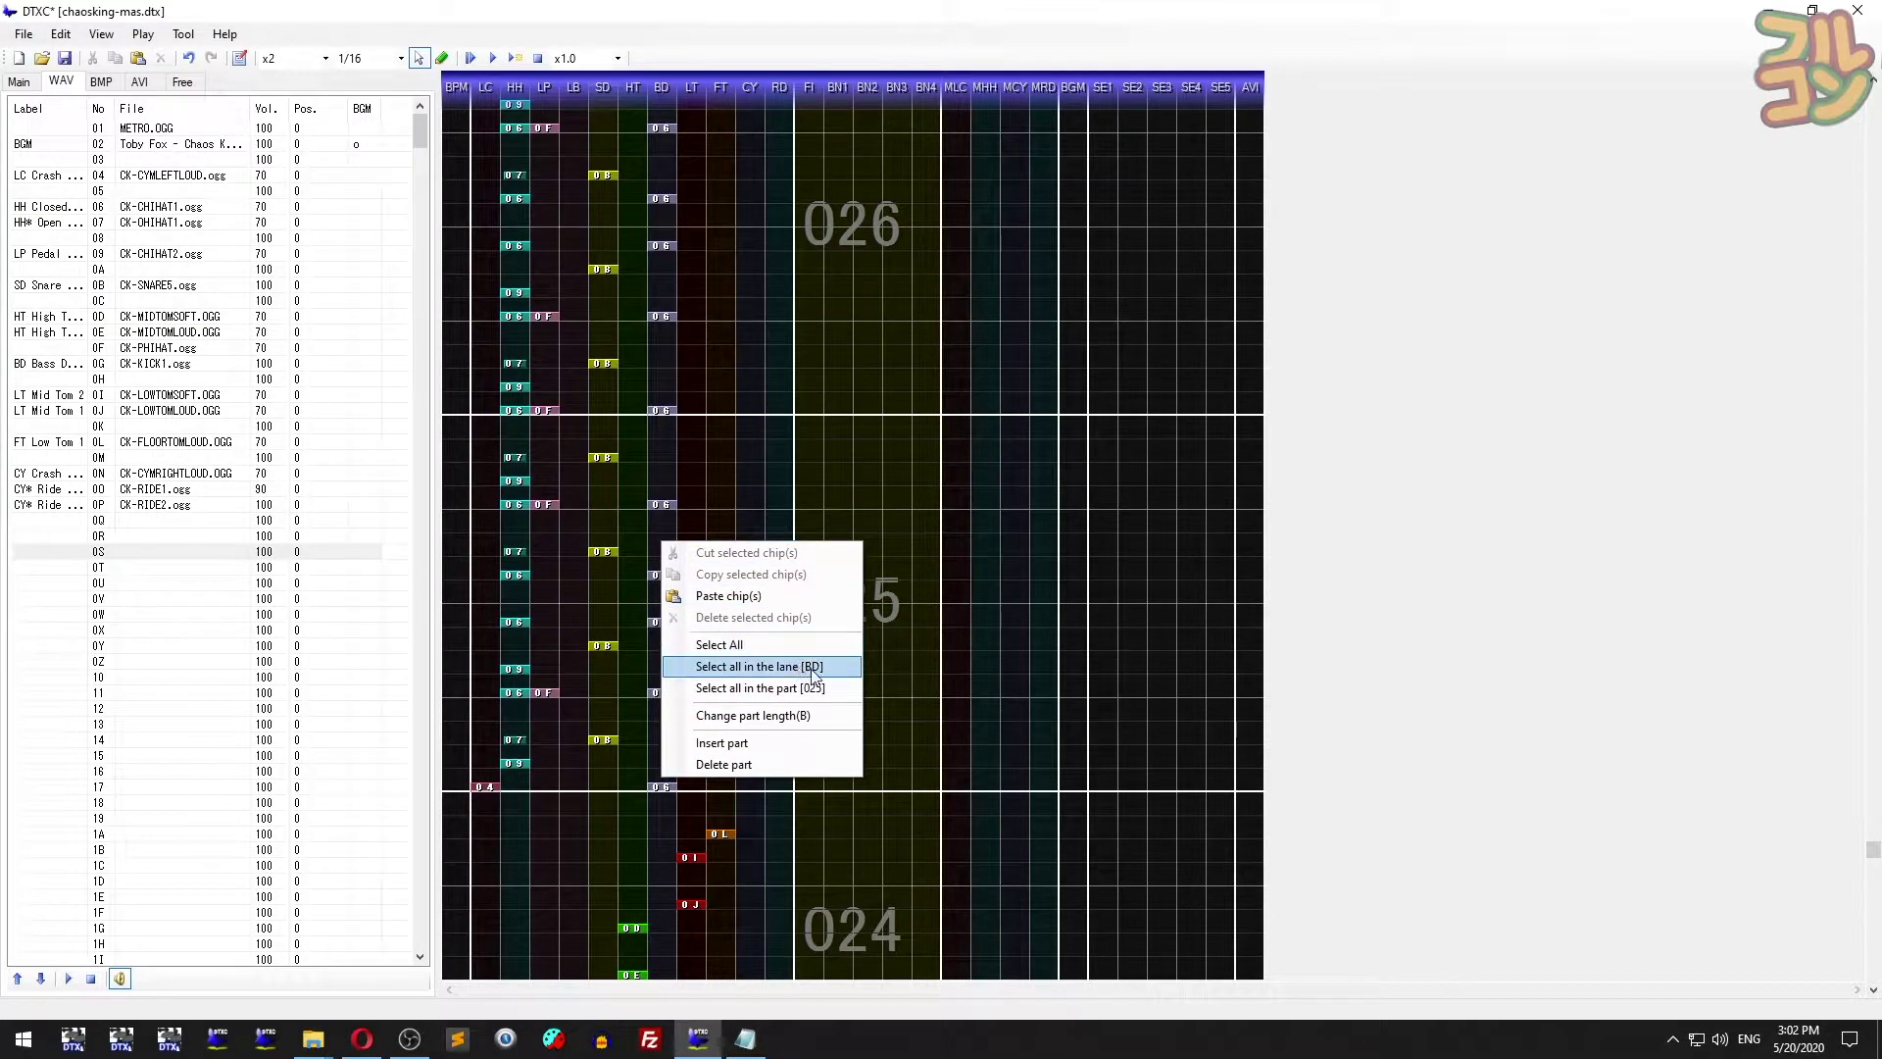
click(838, 666)
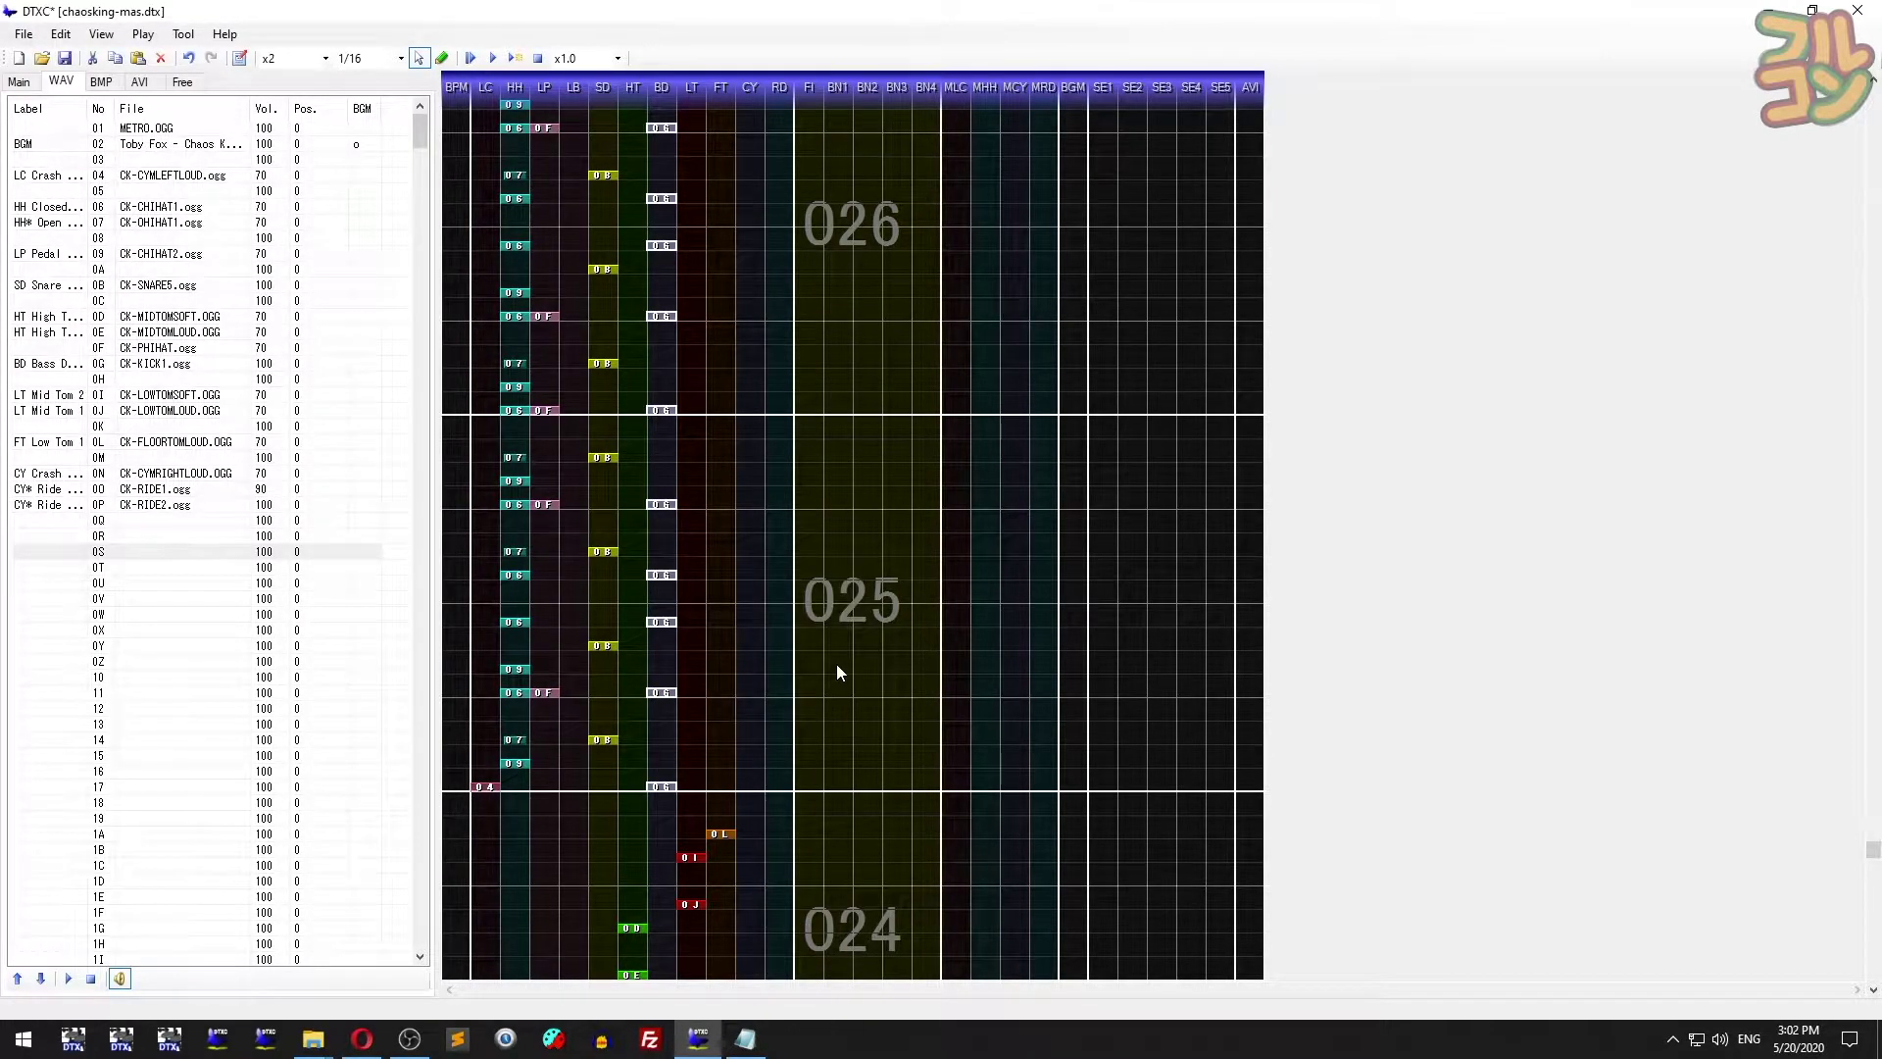
click(701, 639)
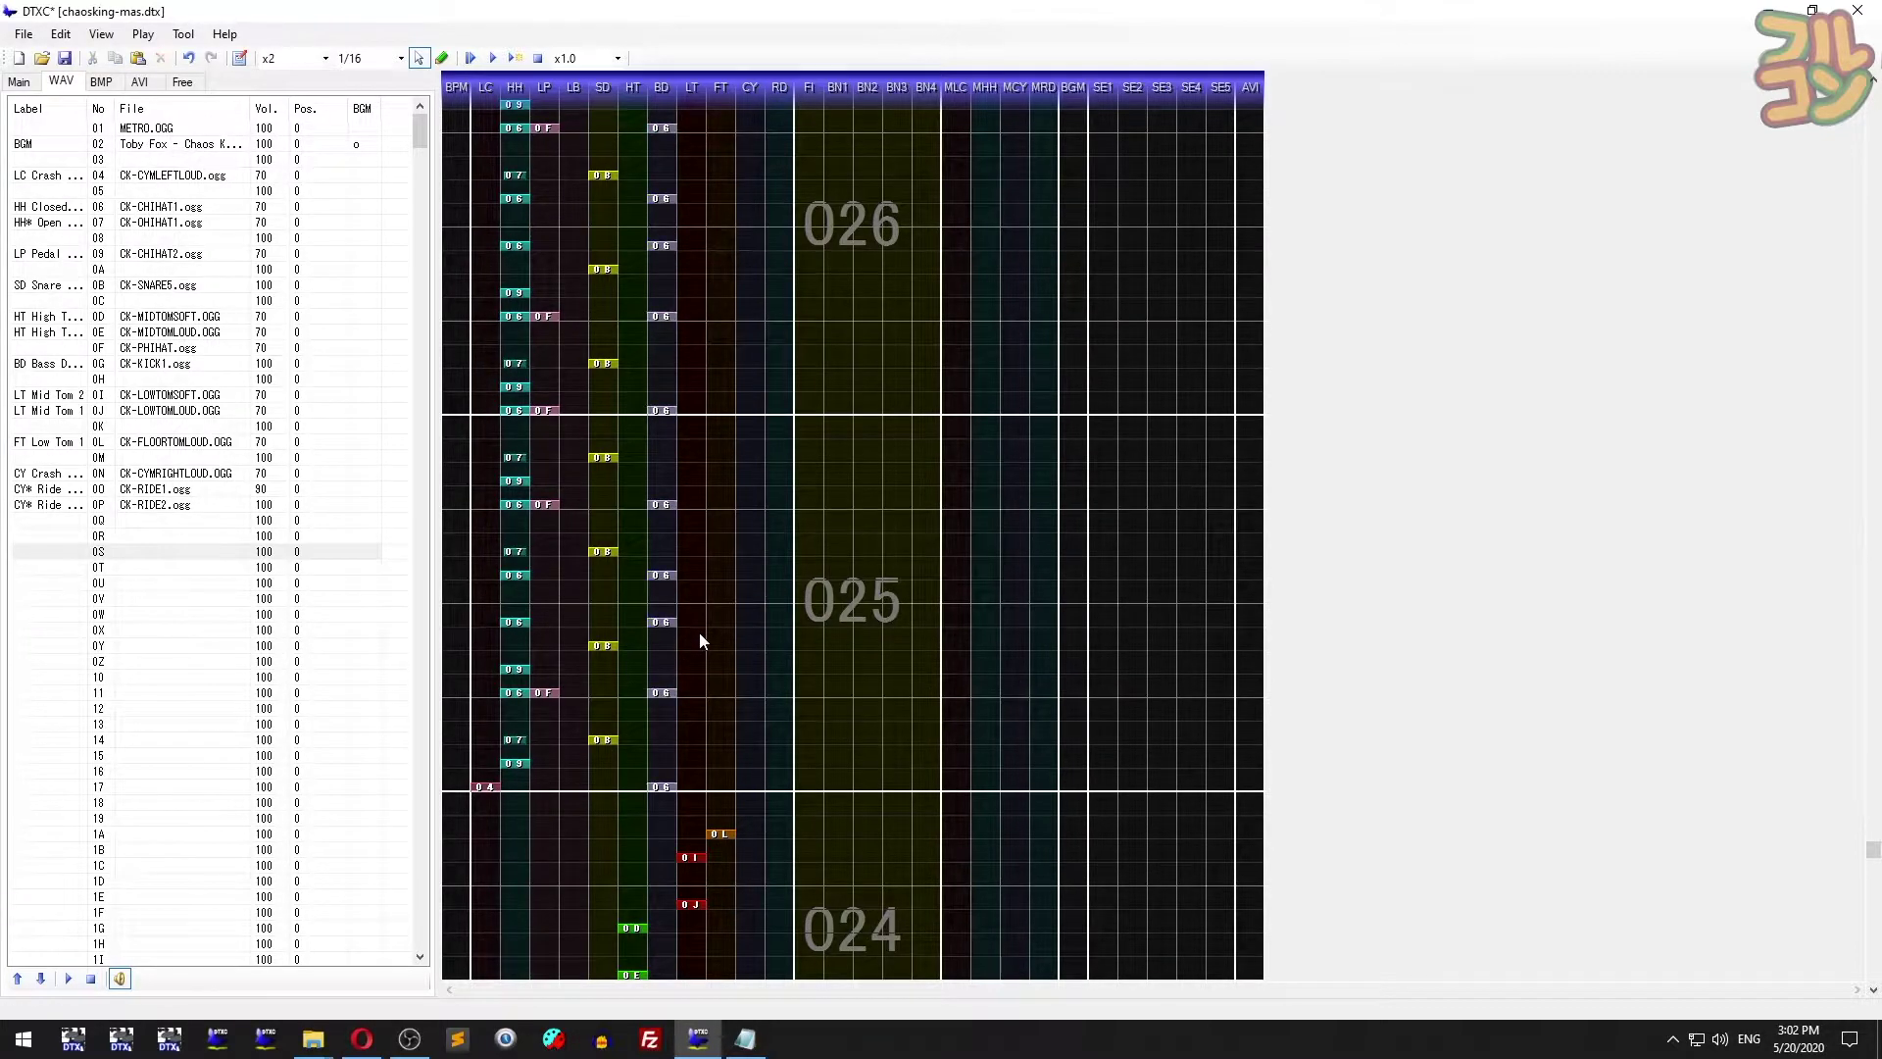
right_click(727, 261)
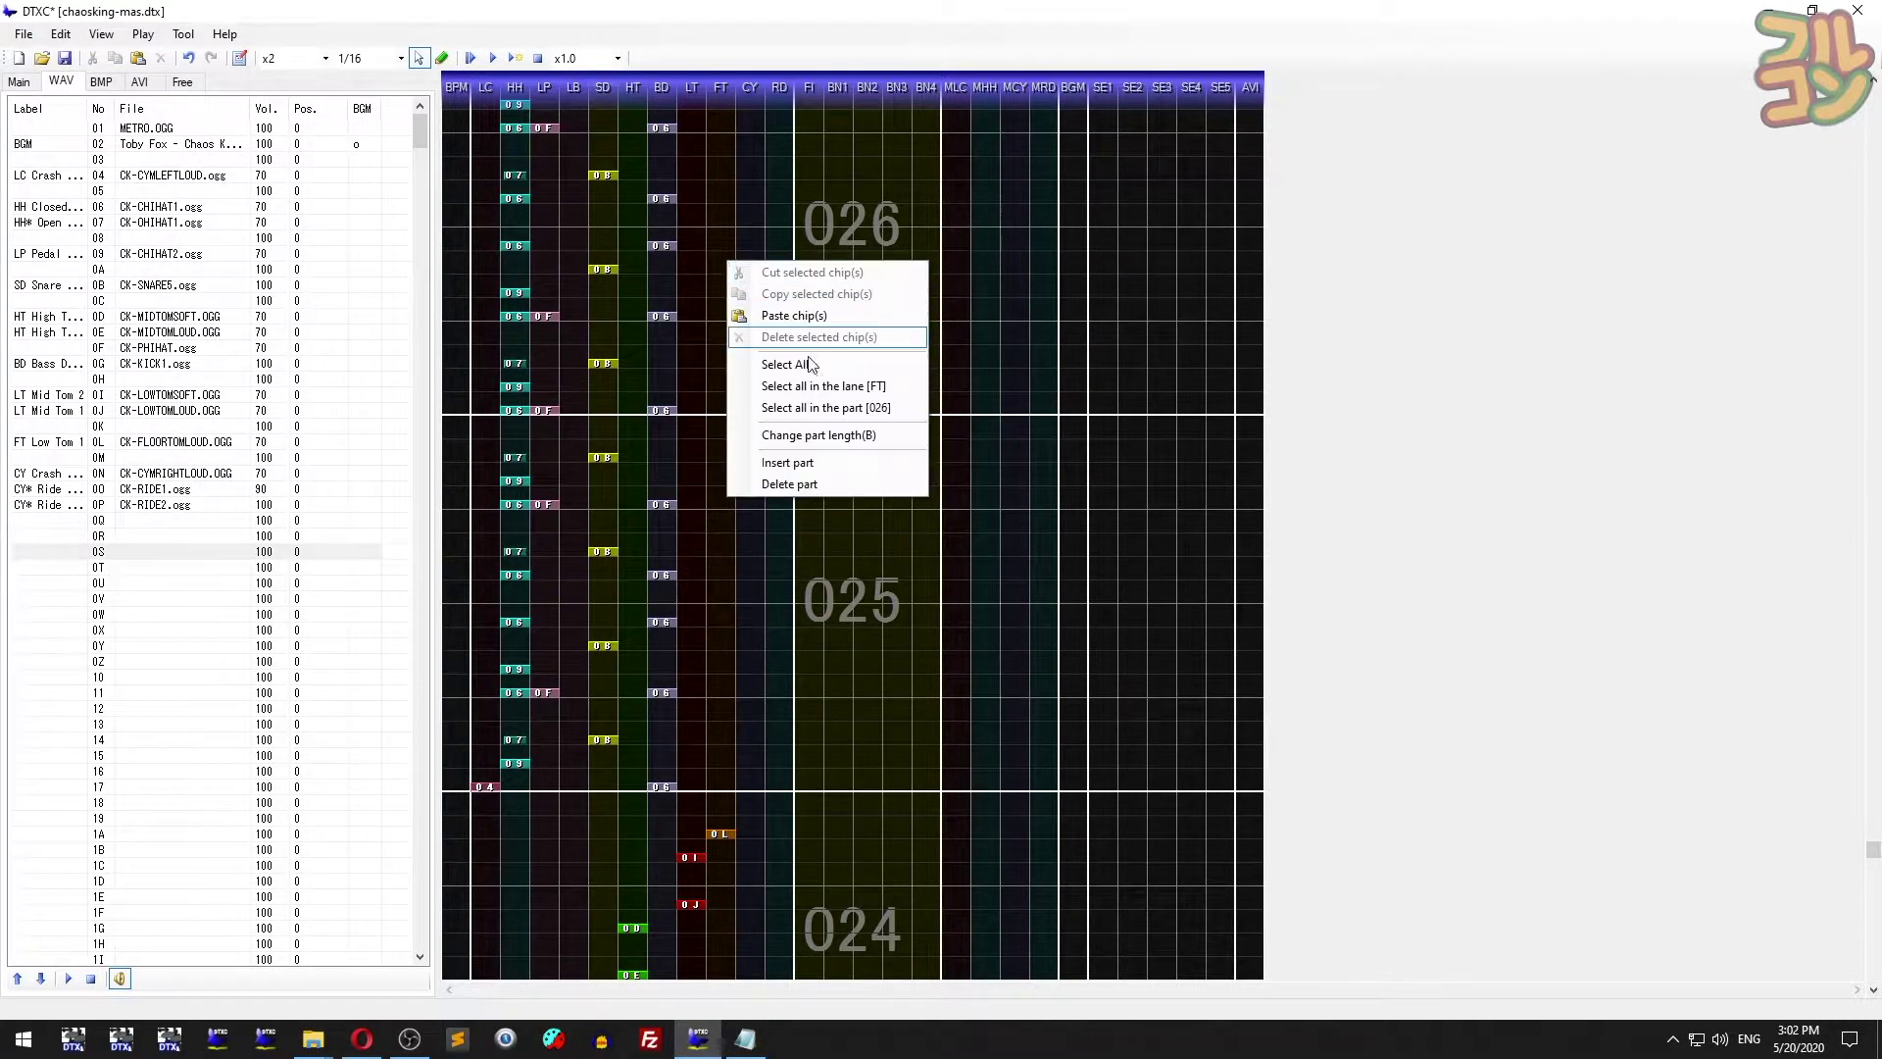
click(898, 408)
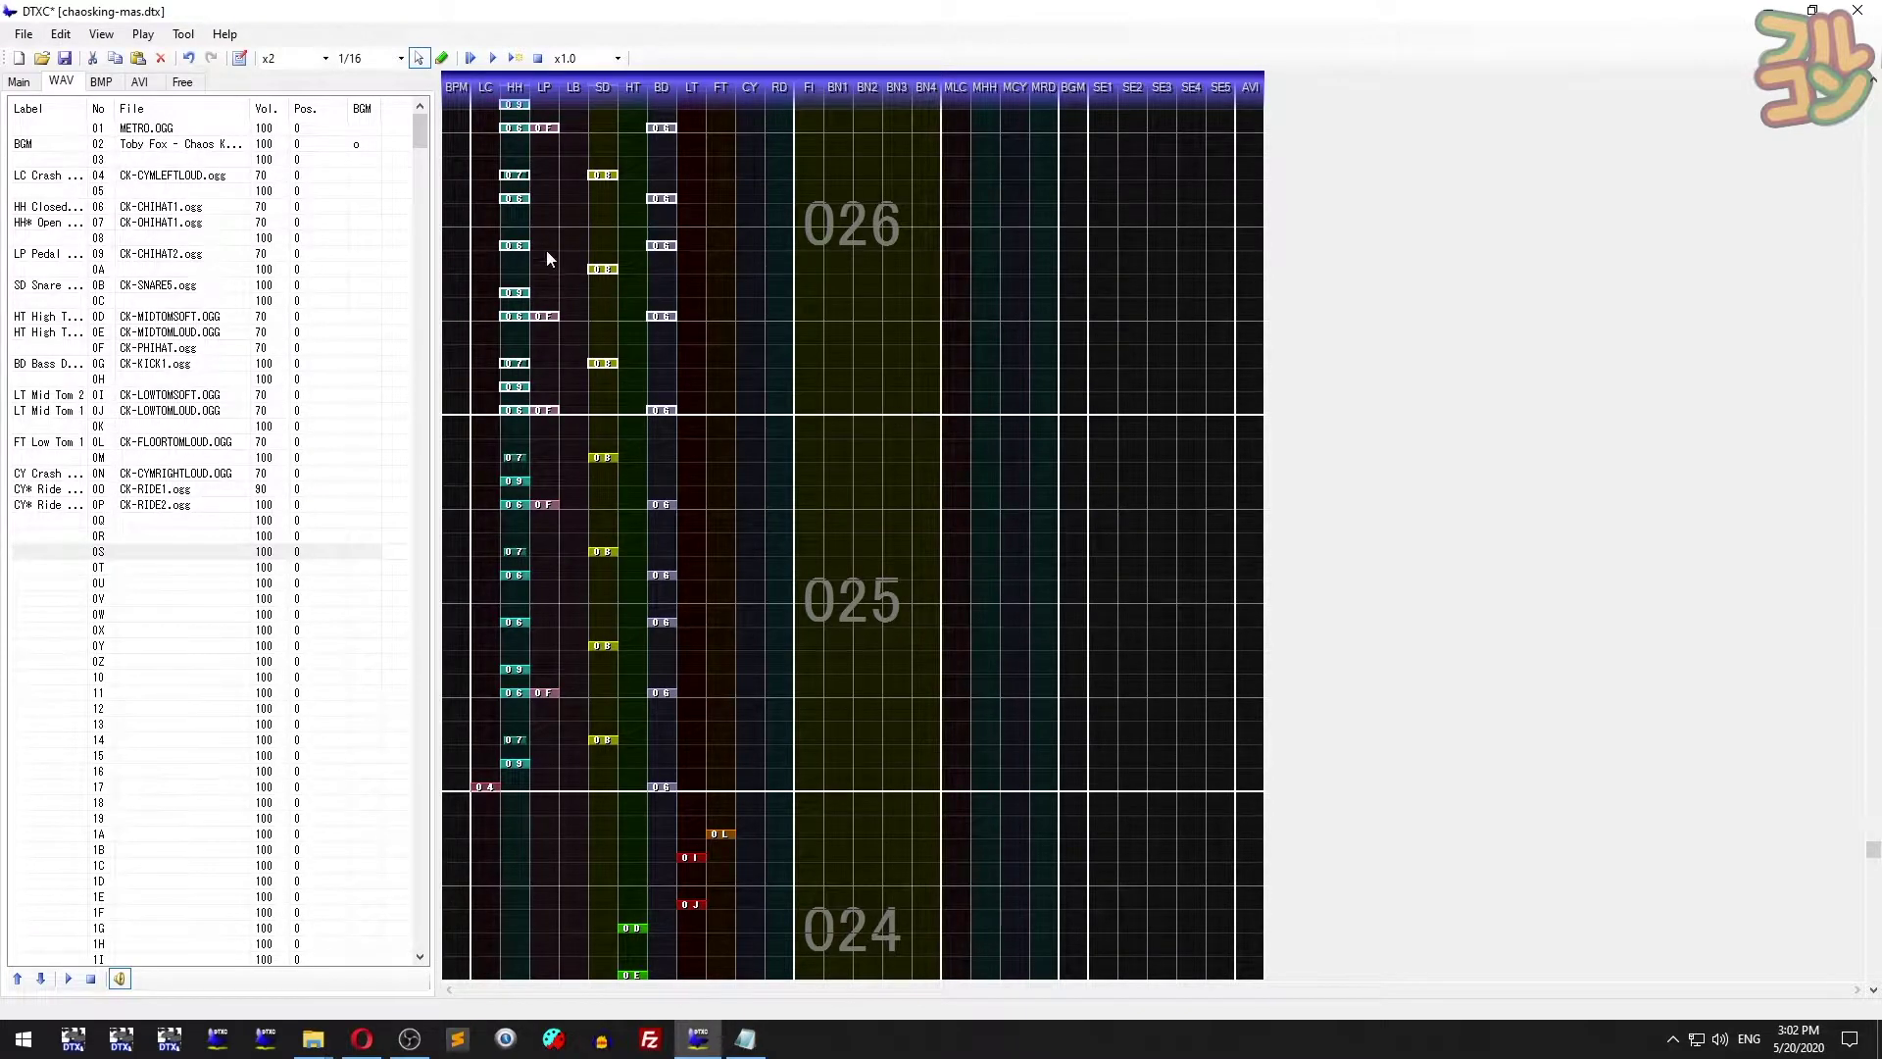
scroll(568, 253, up, 3)
right_click(724, 477)
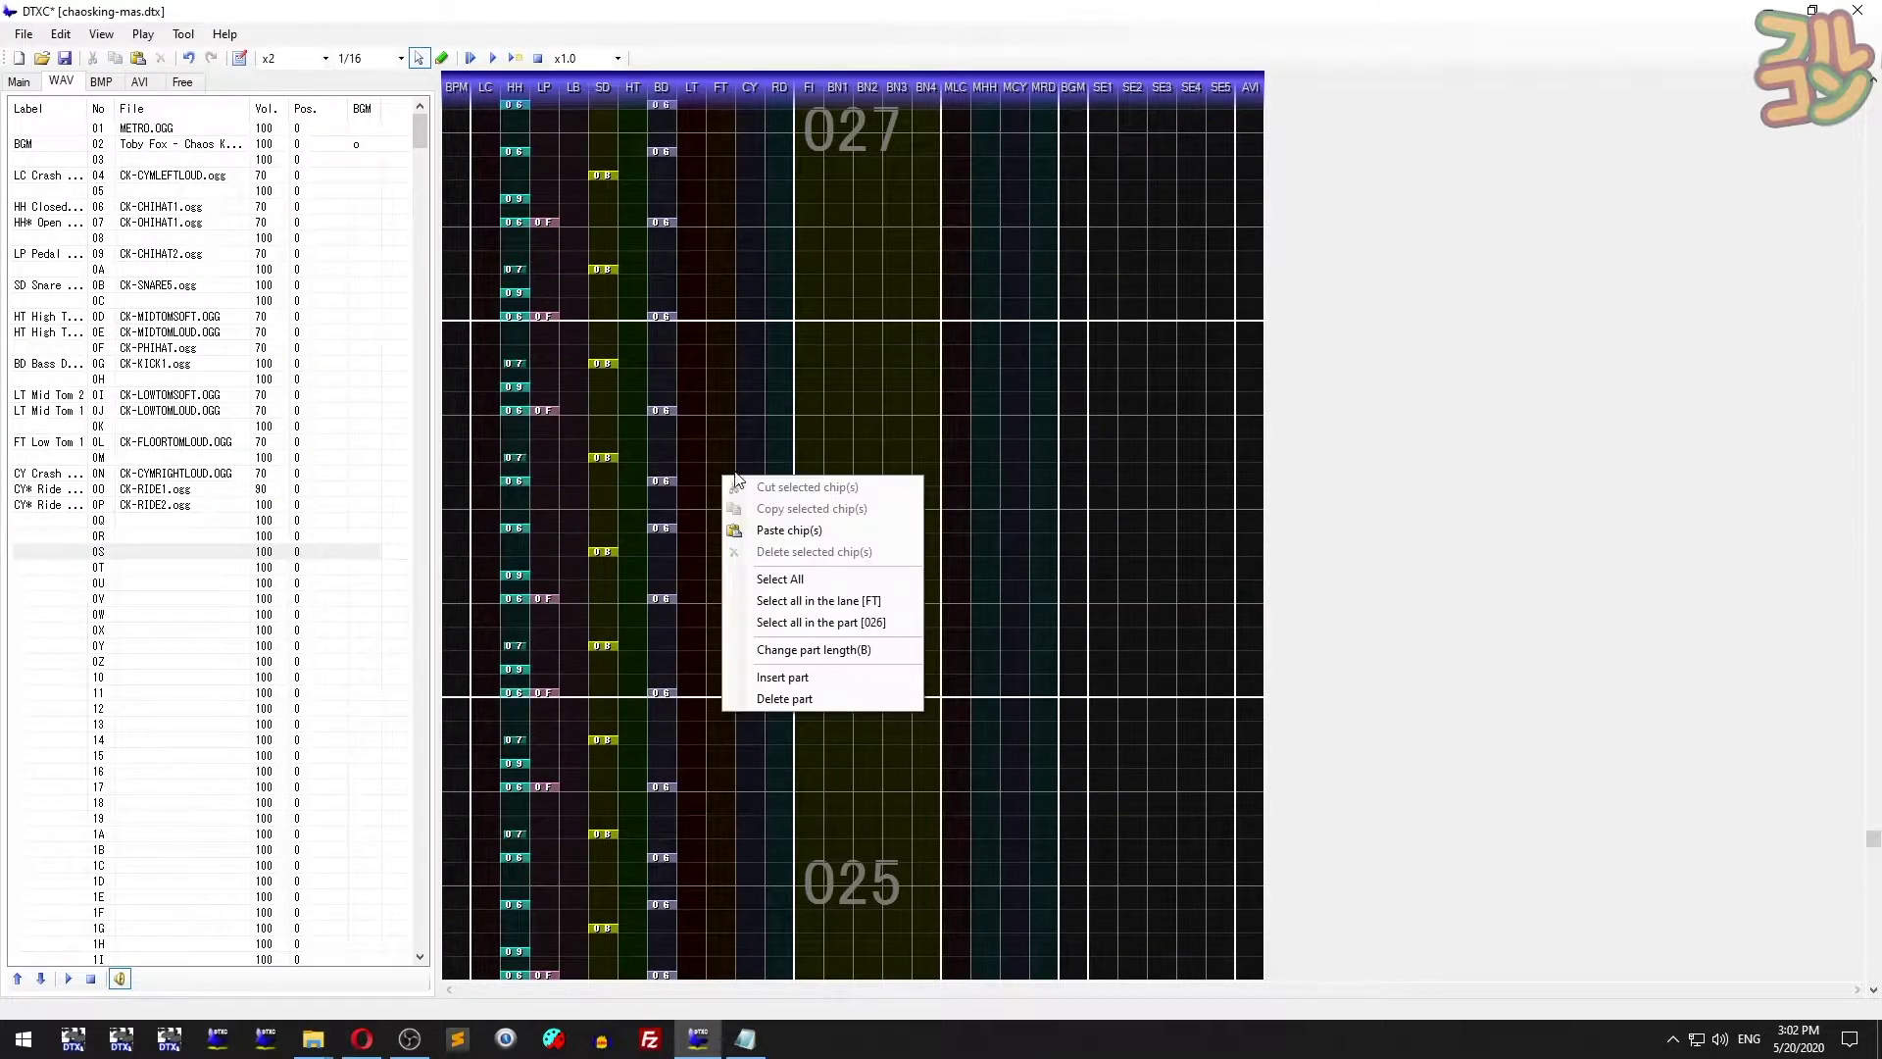
click(841, 679)
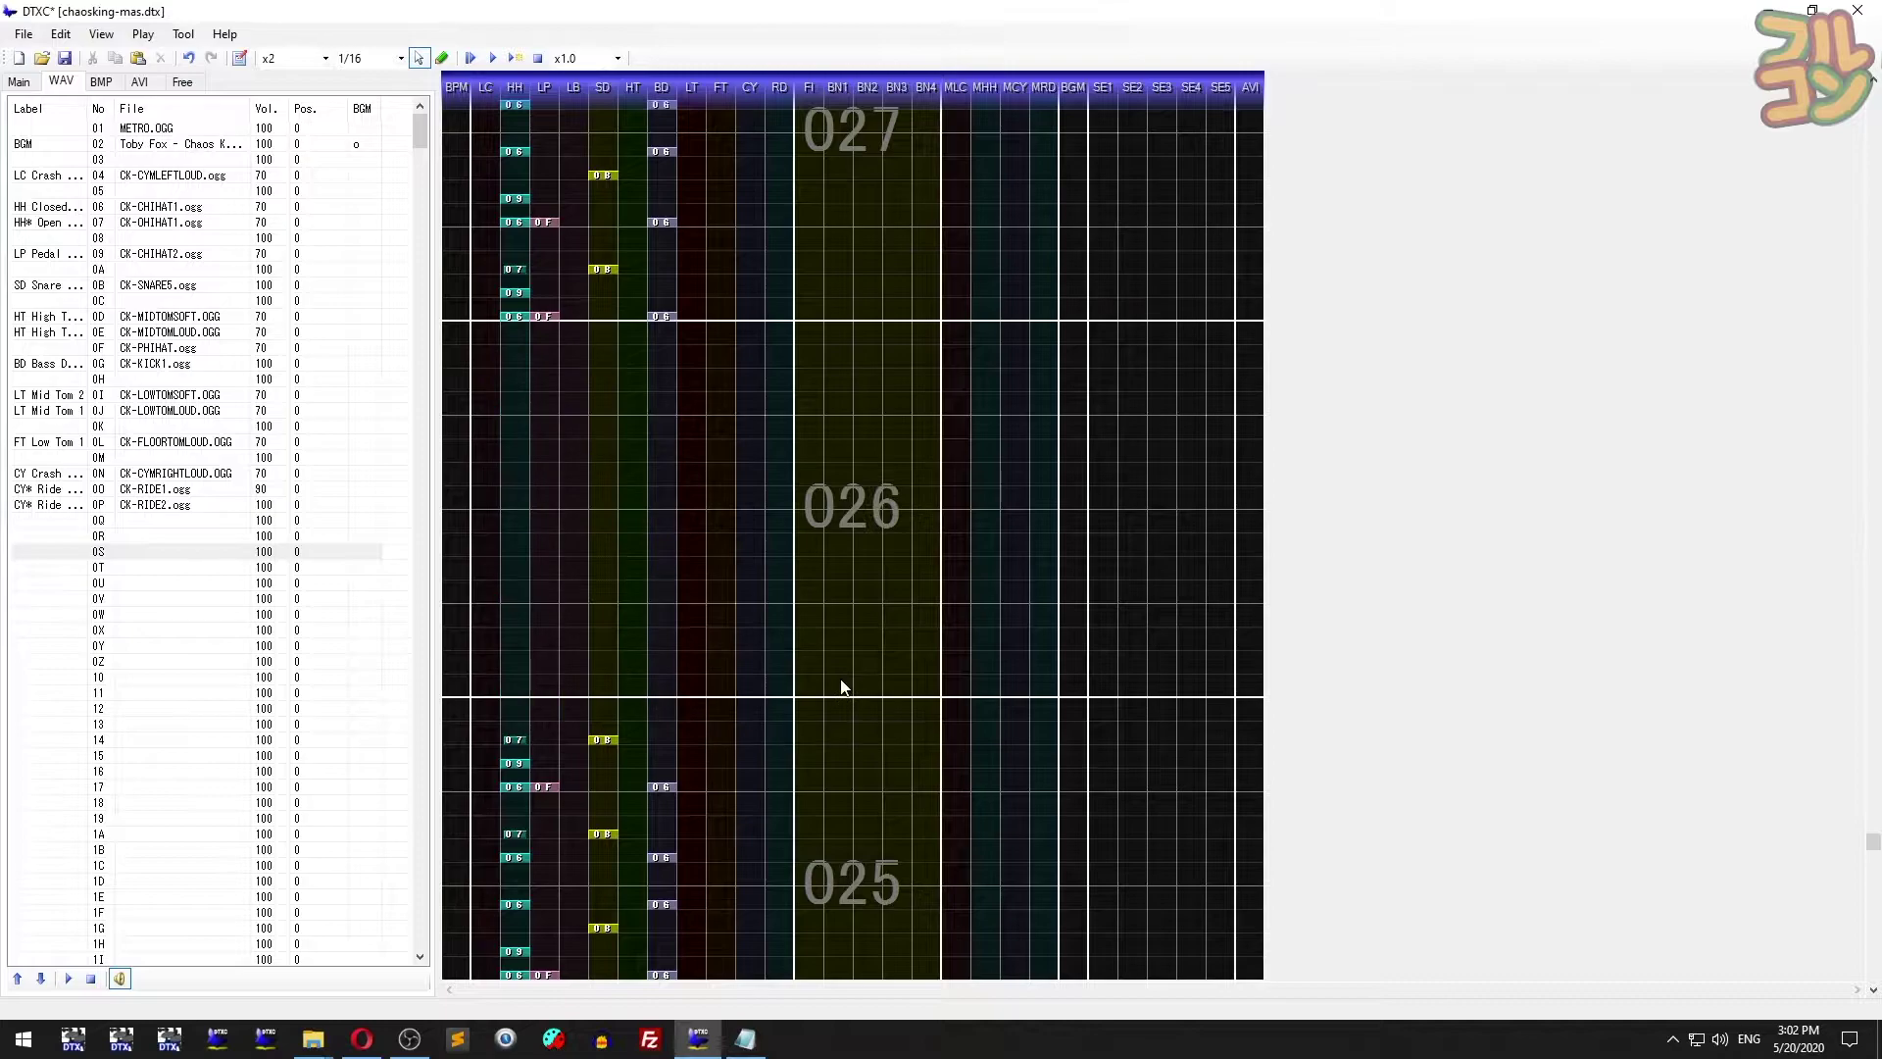
right_click(738, 552)
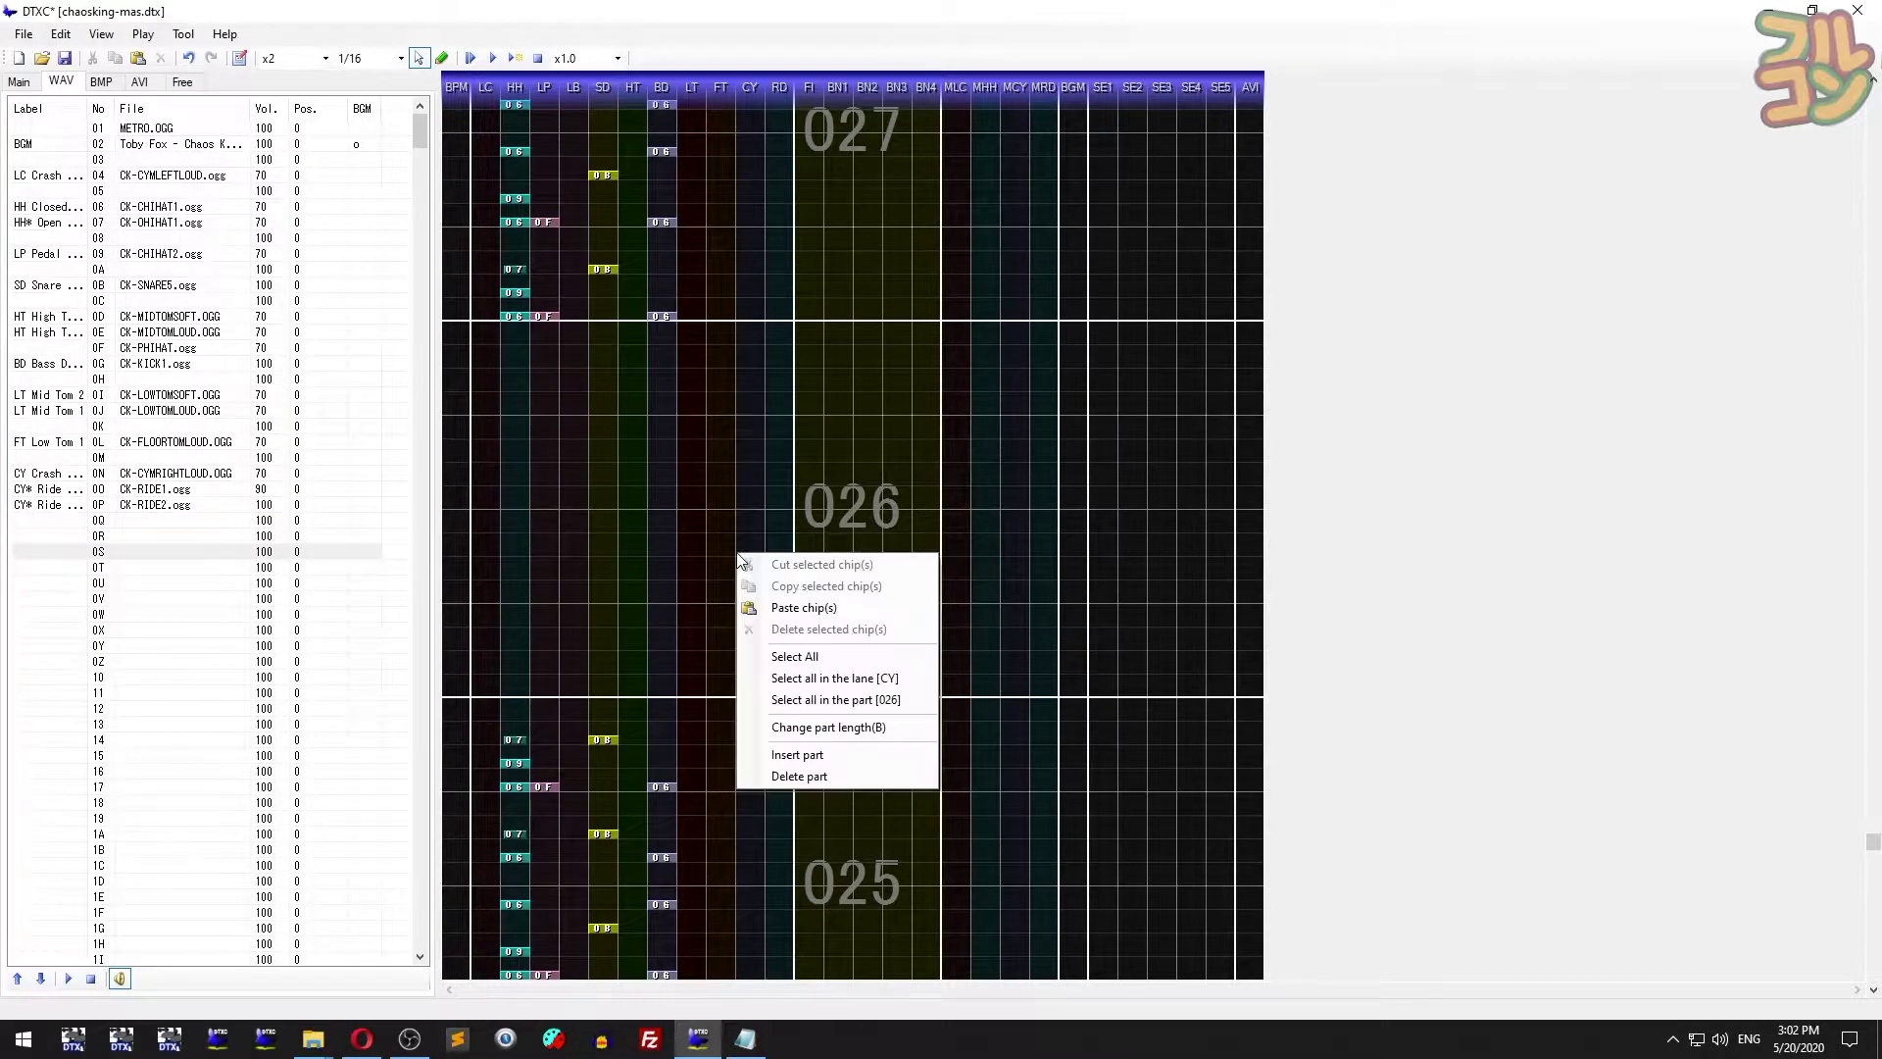
click(864, 777)
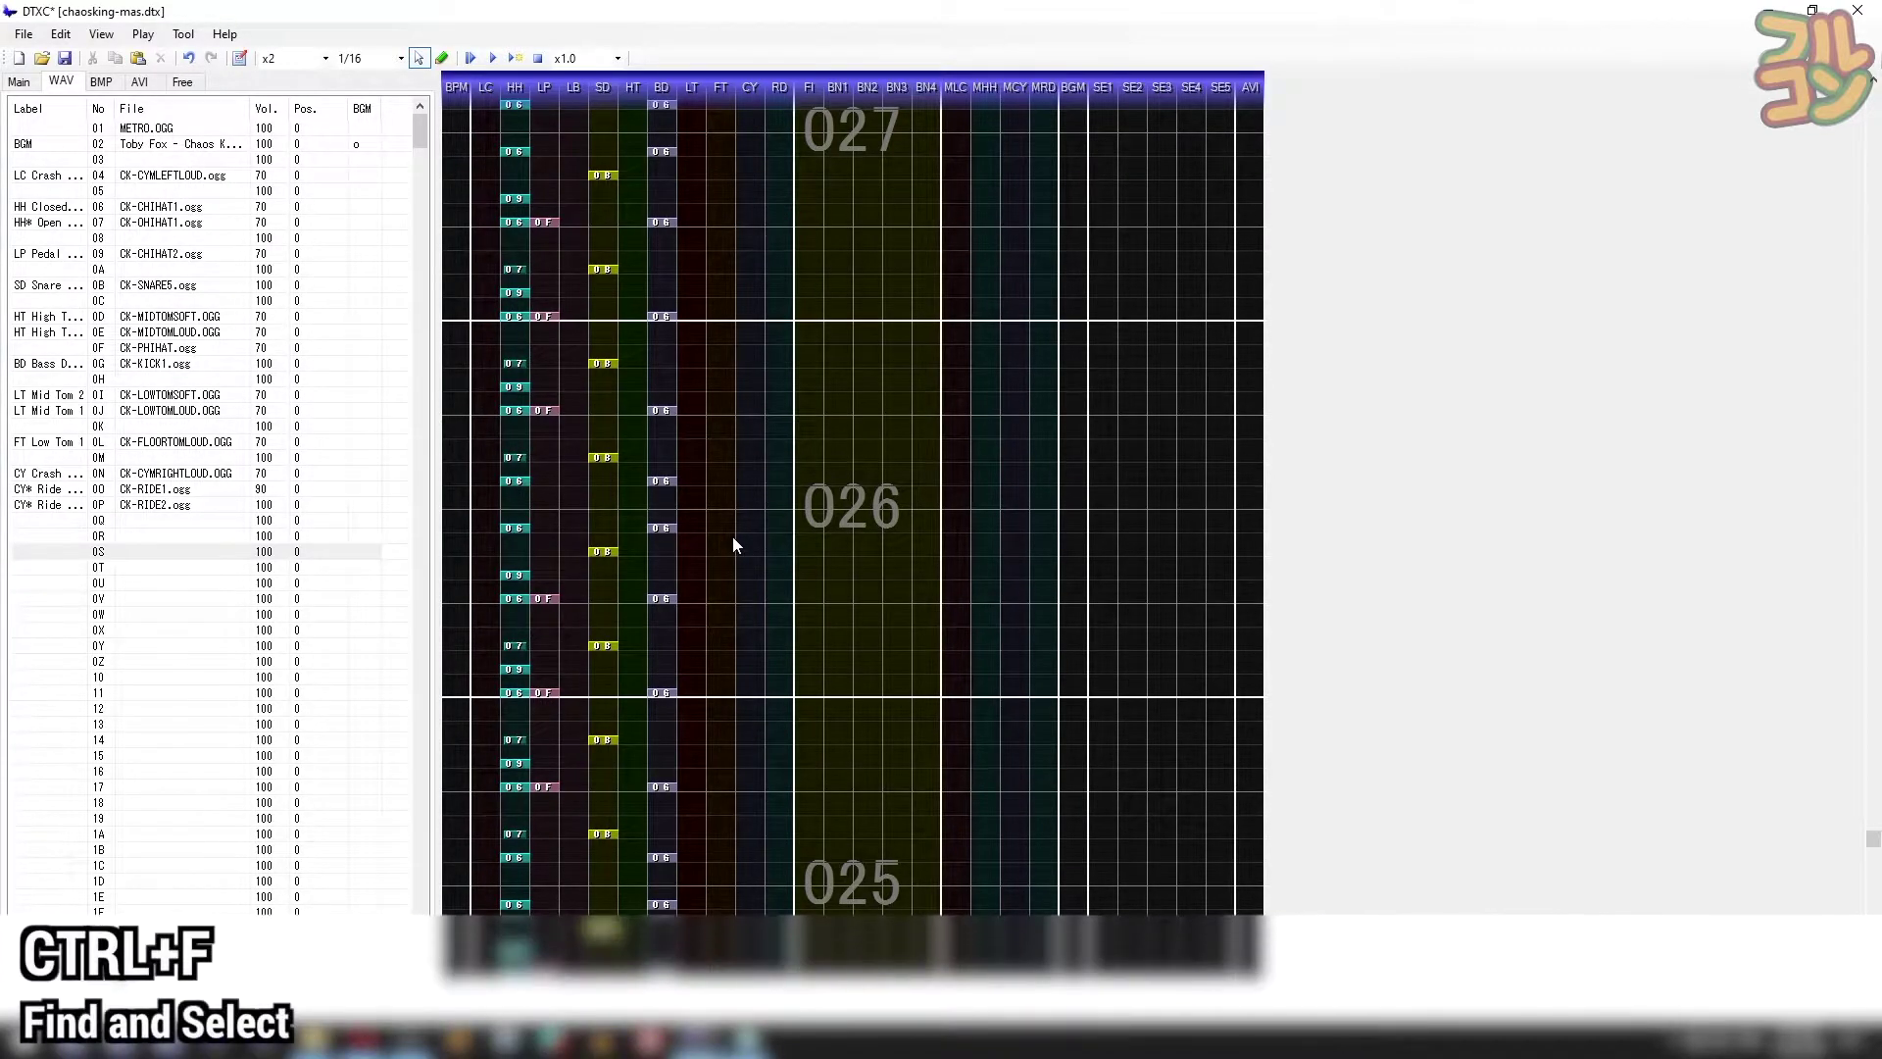
- Search for all chips numbered 06–09, finding 182 chips
key(ctrl+f)
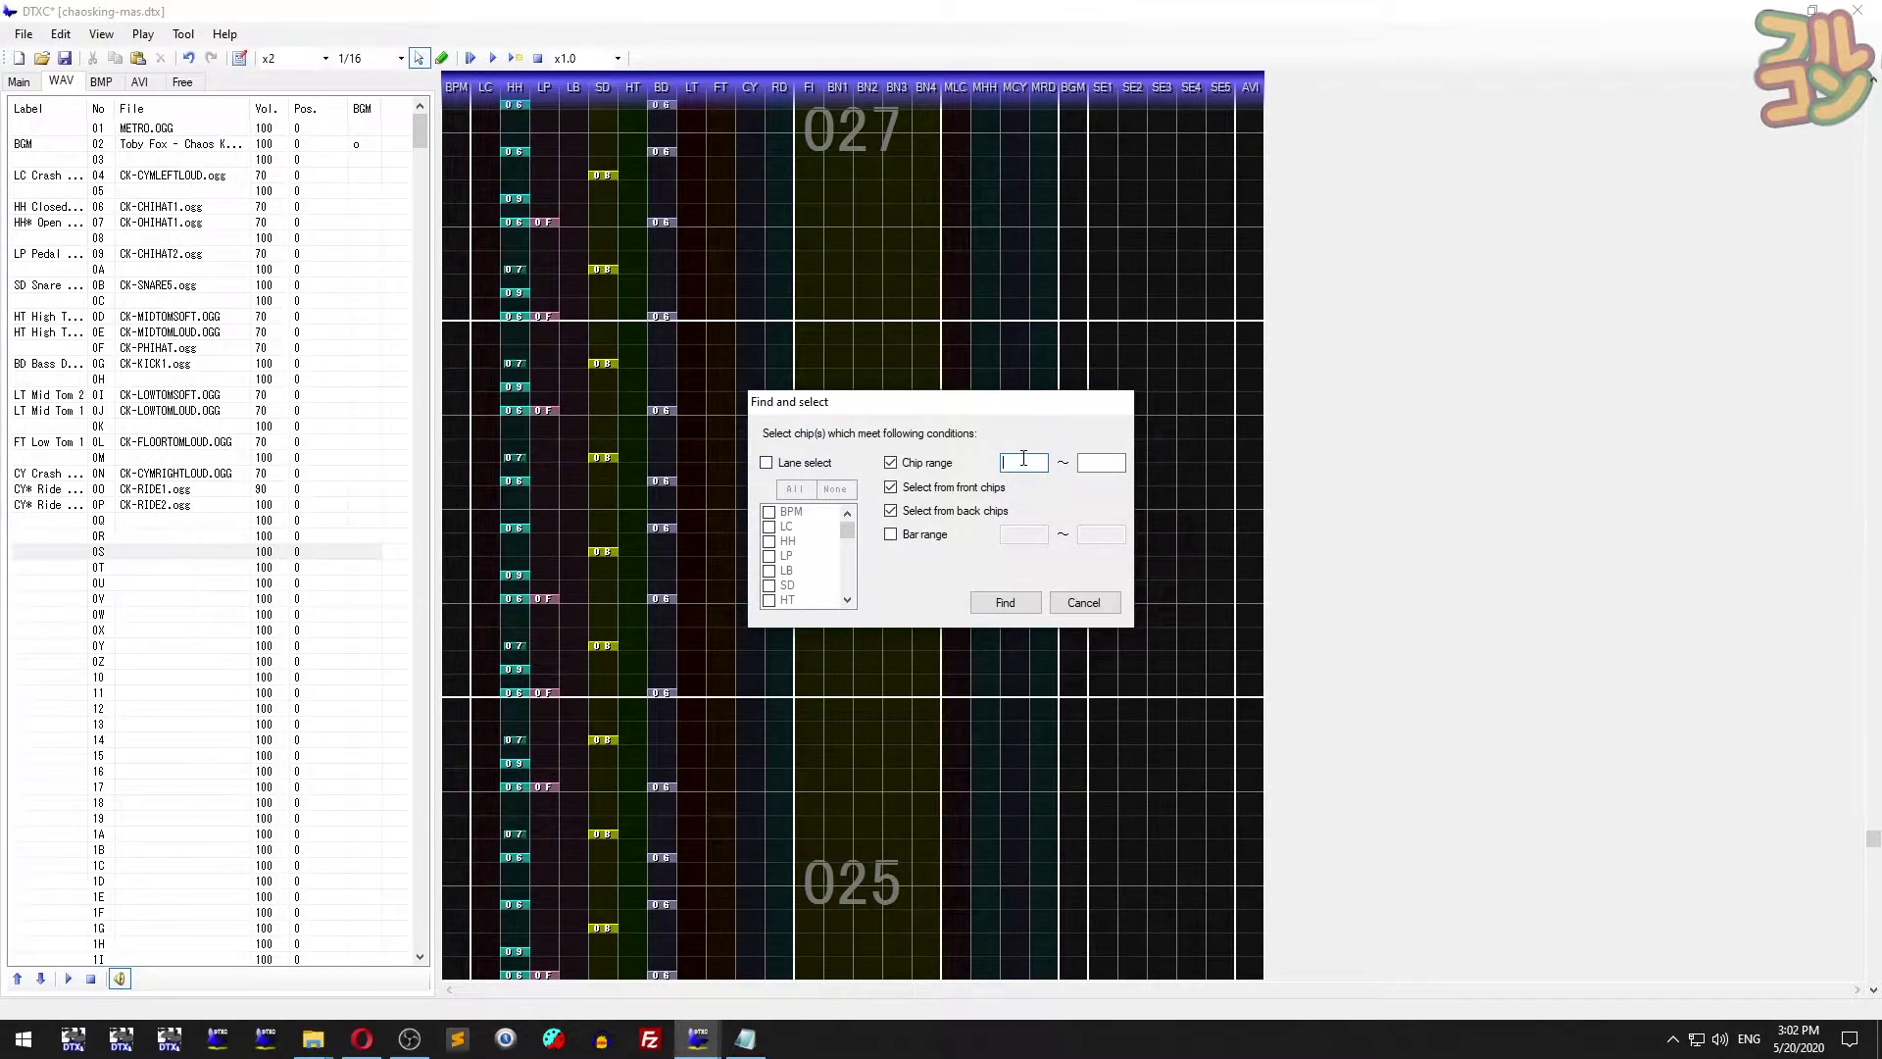
text(06)
click(1097, 461)
click(1006, 602)
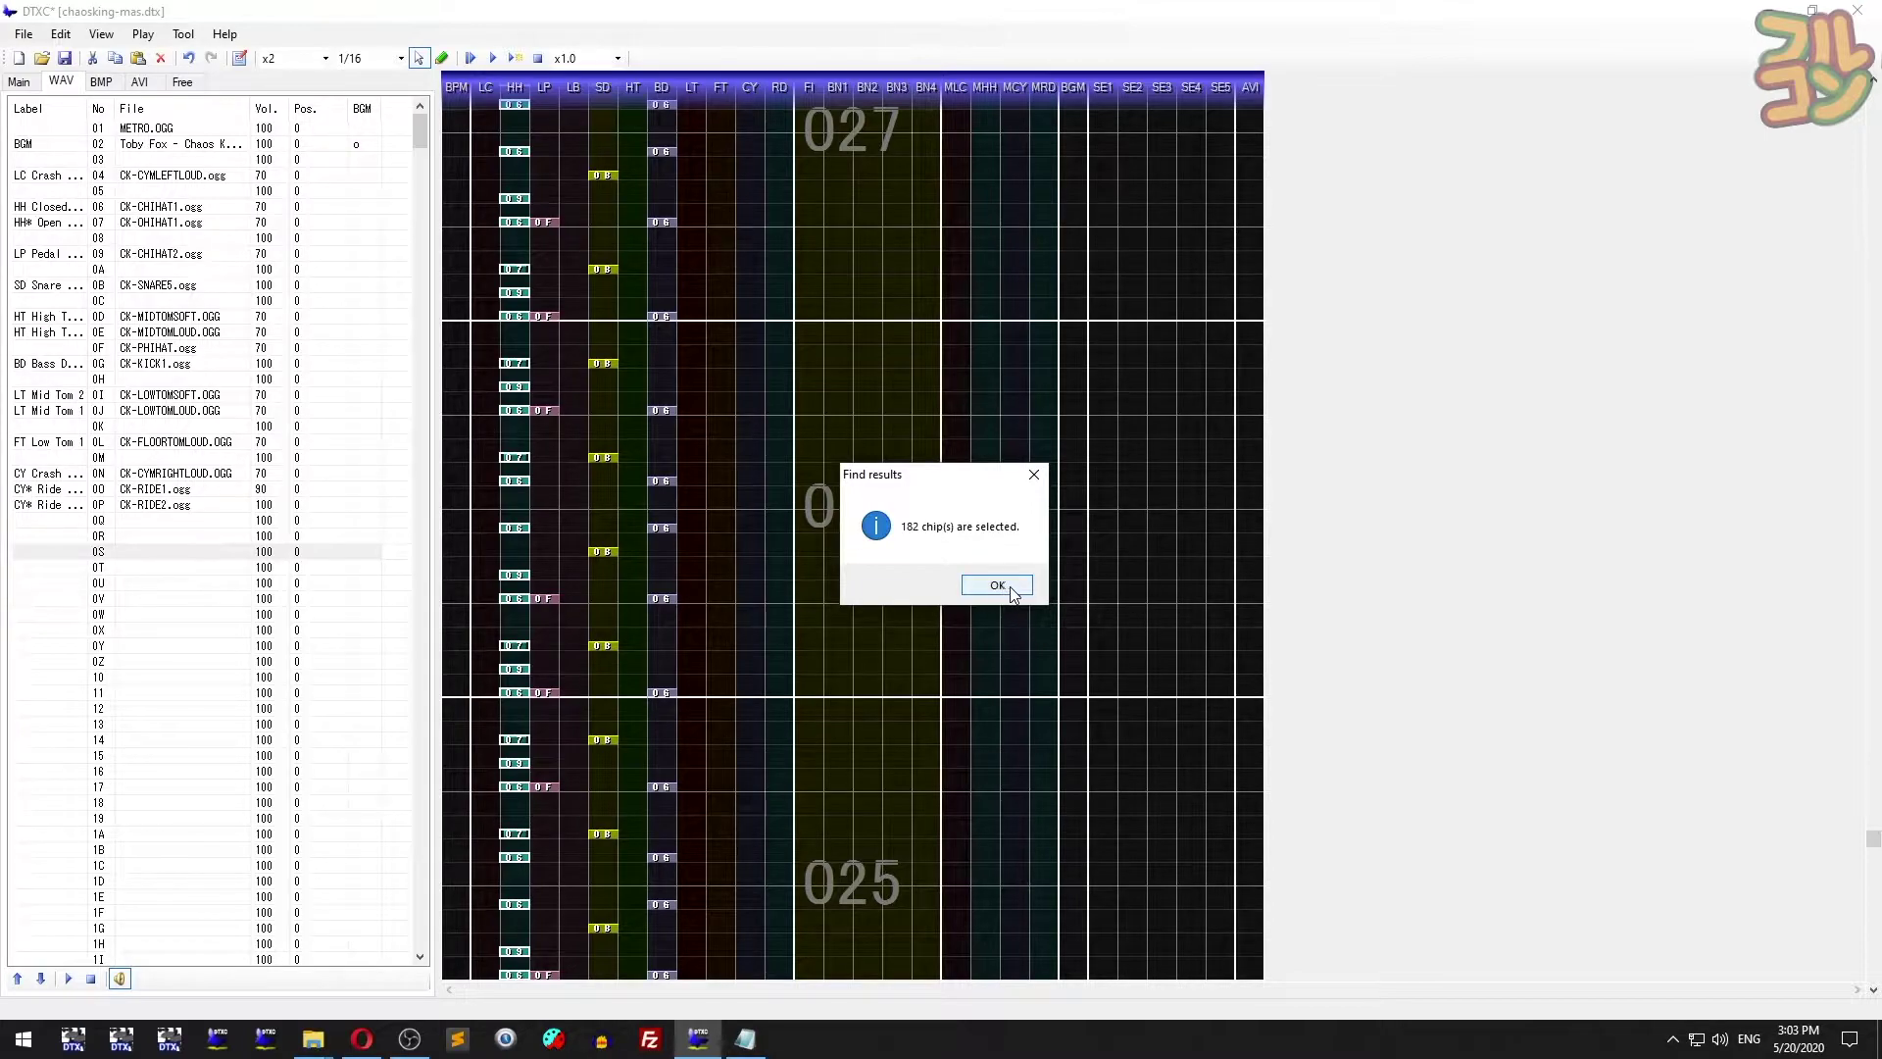
click(996, 586)
- Narrow the 06–09 chip search to bars 25–26, selecting 21 chips
key(ctrl+f)
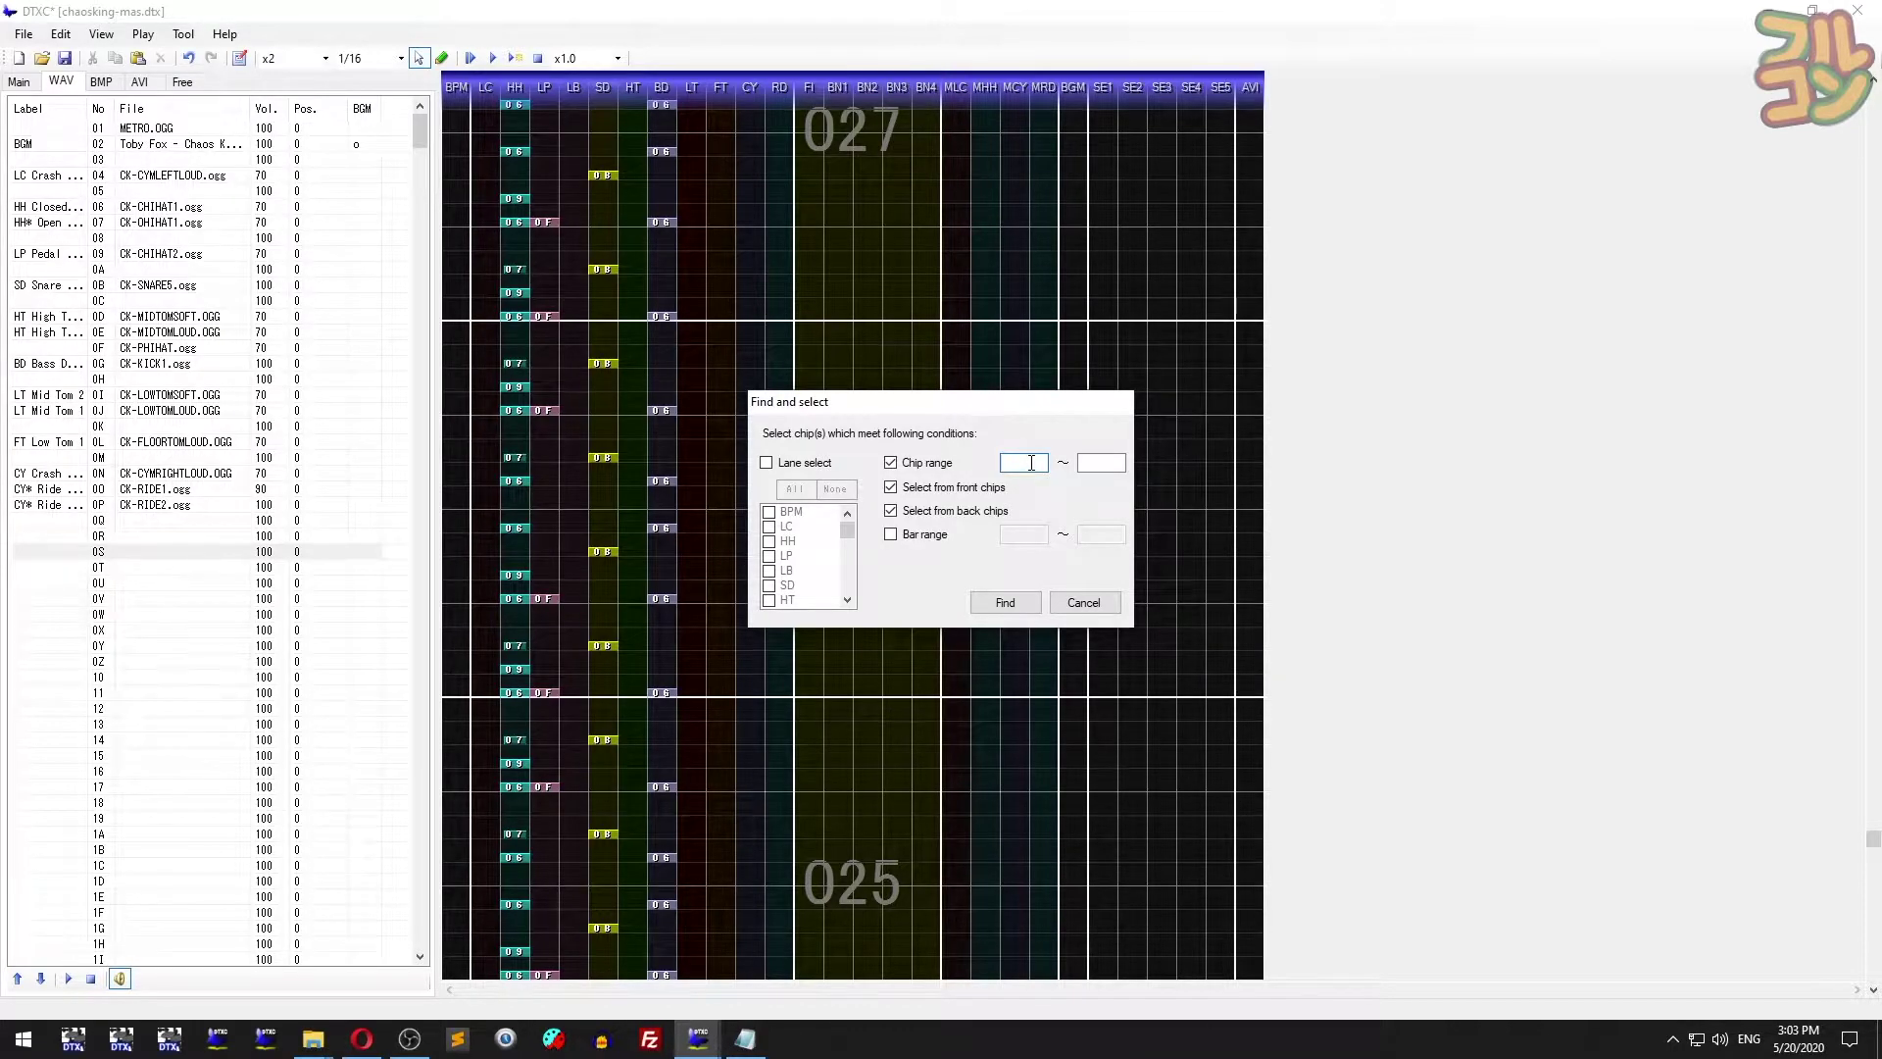
text(06)
text(09)
click(925, 537)
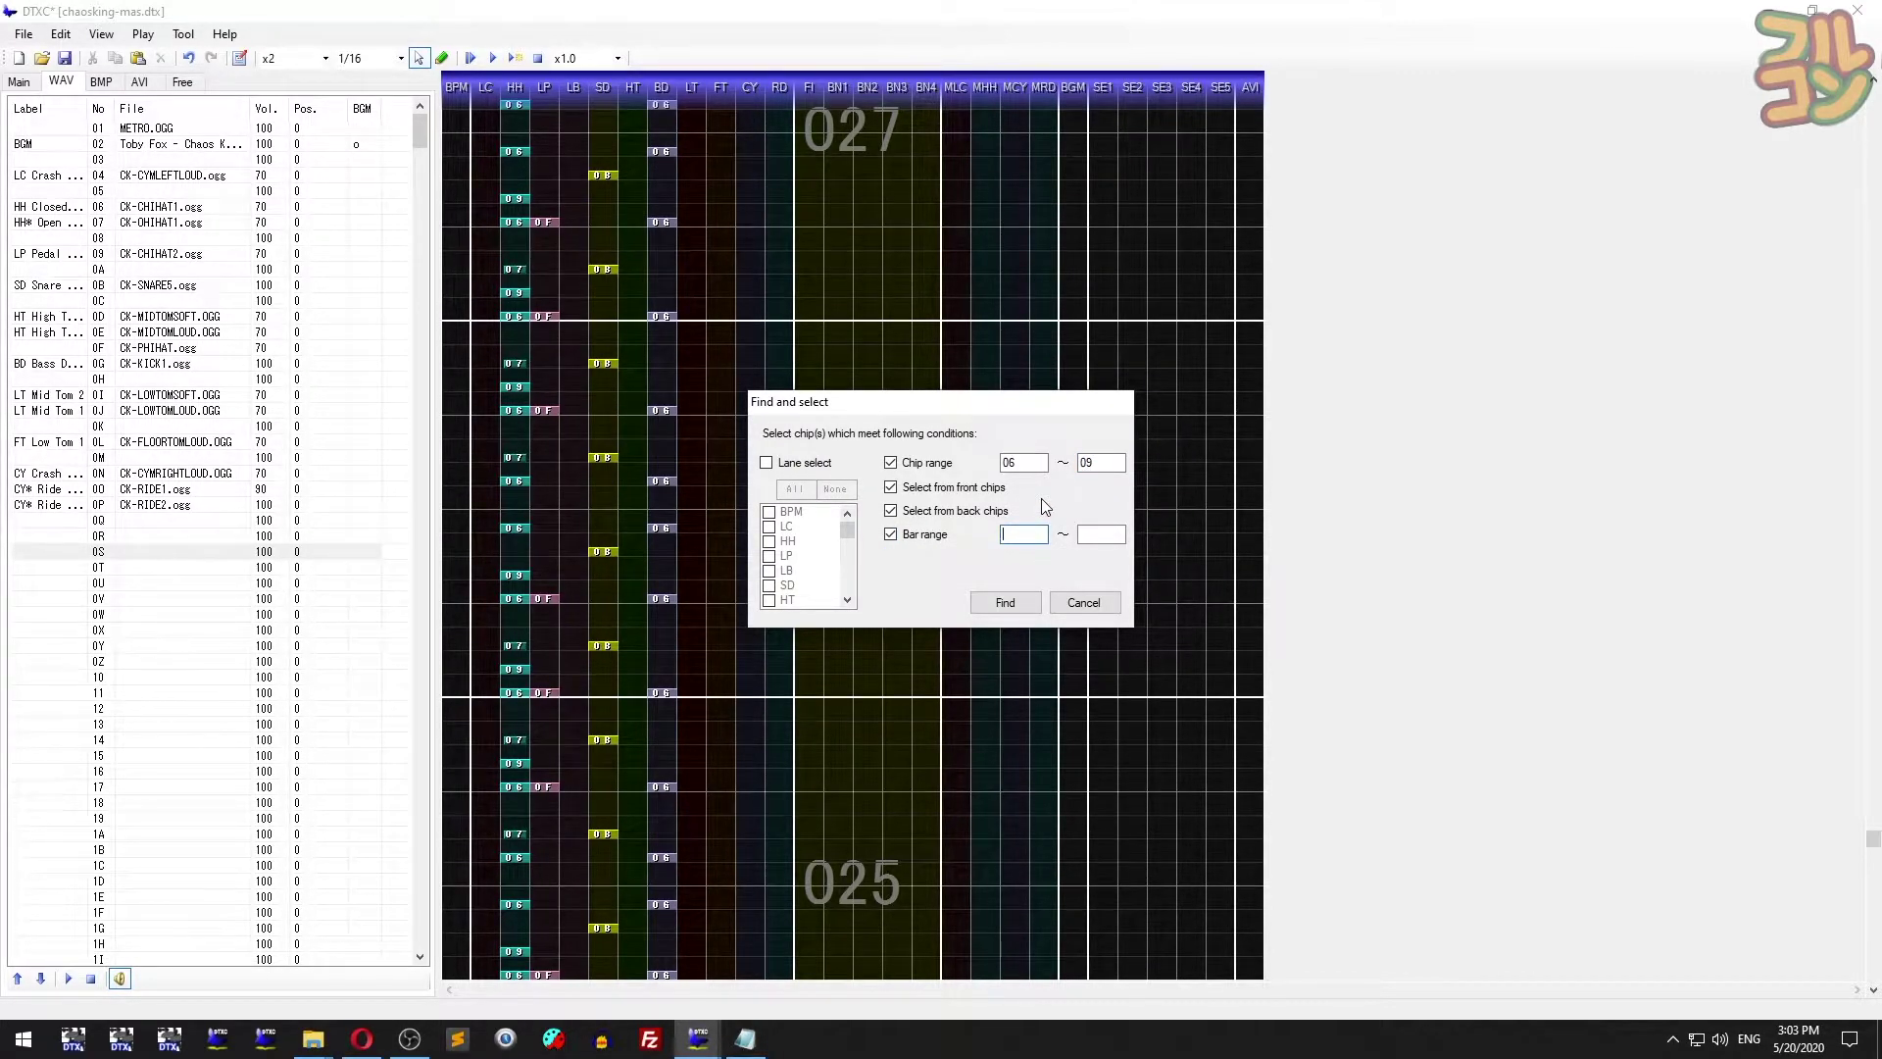
text(25)
click(1087, 533)
text(26)
click(1031, 603)
click(994, 585)
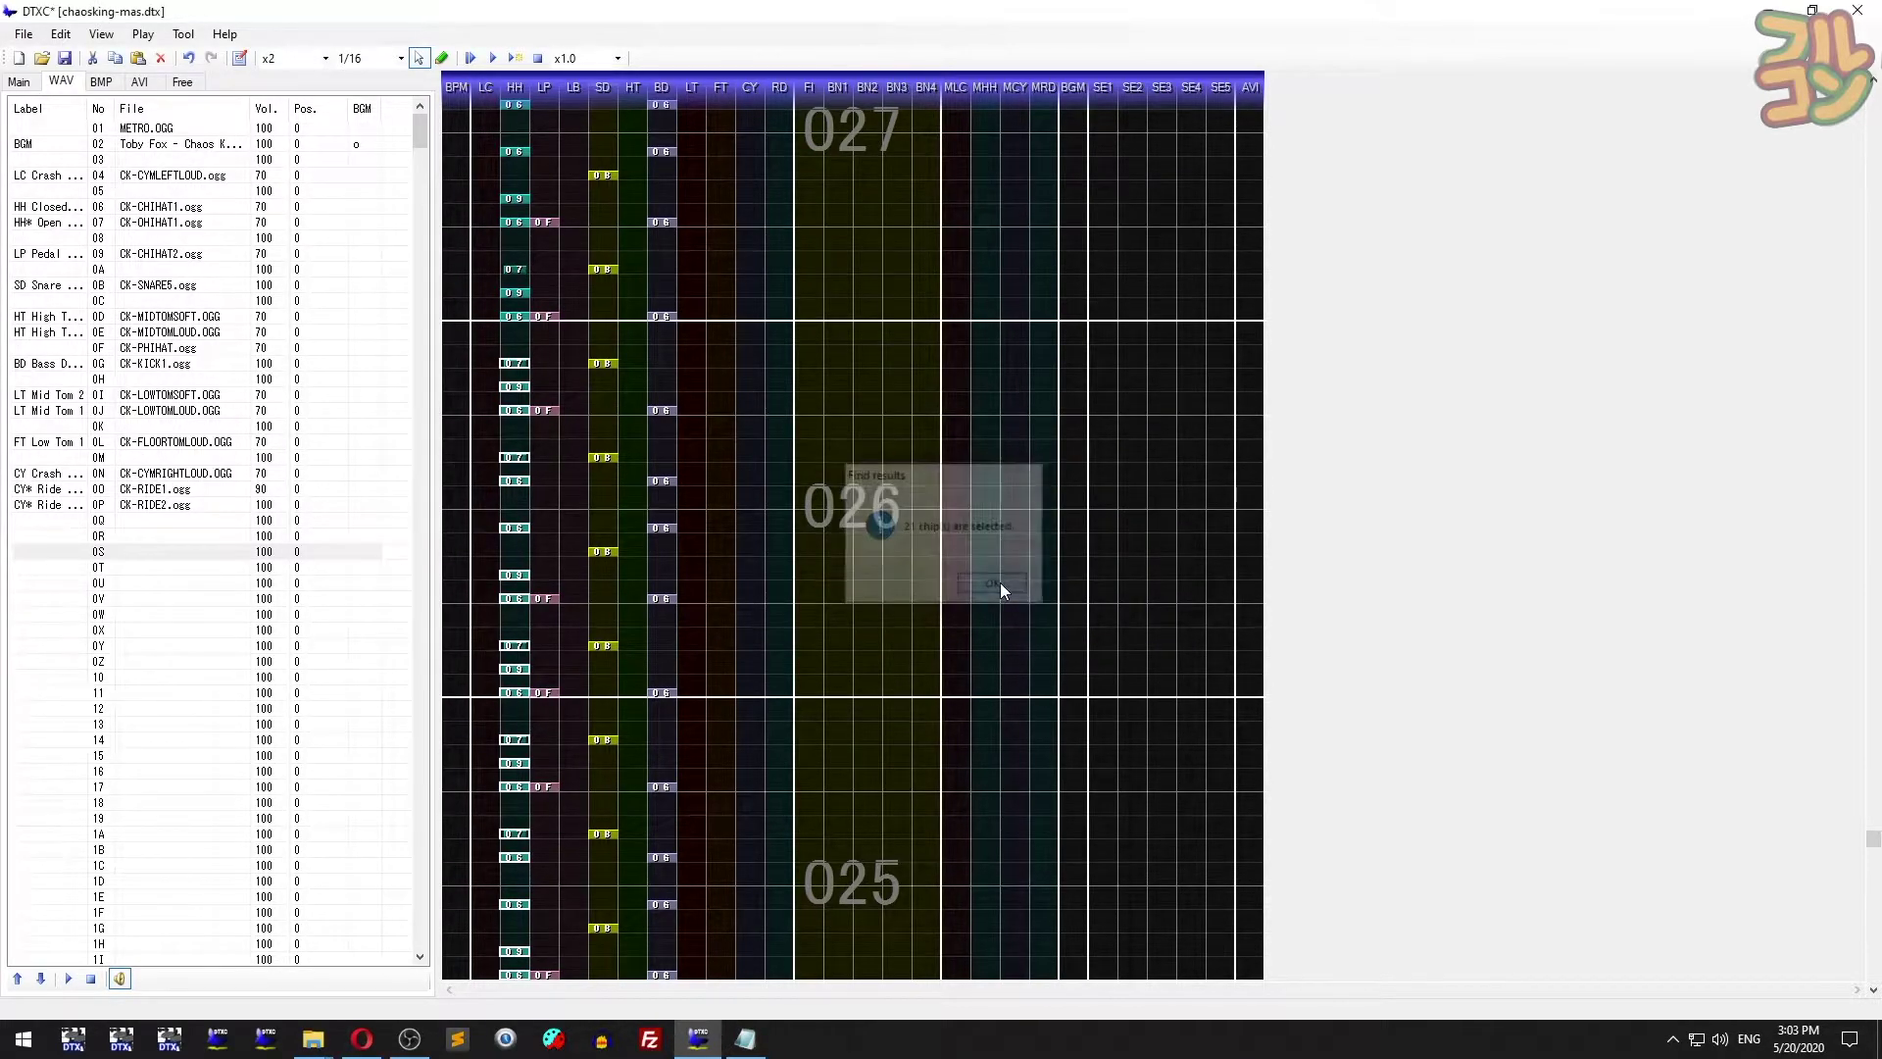
scroll(786, 588, down, 2)
scroll(787, 593, down, 1)
scroll(787, 593, up, 1)
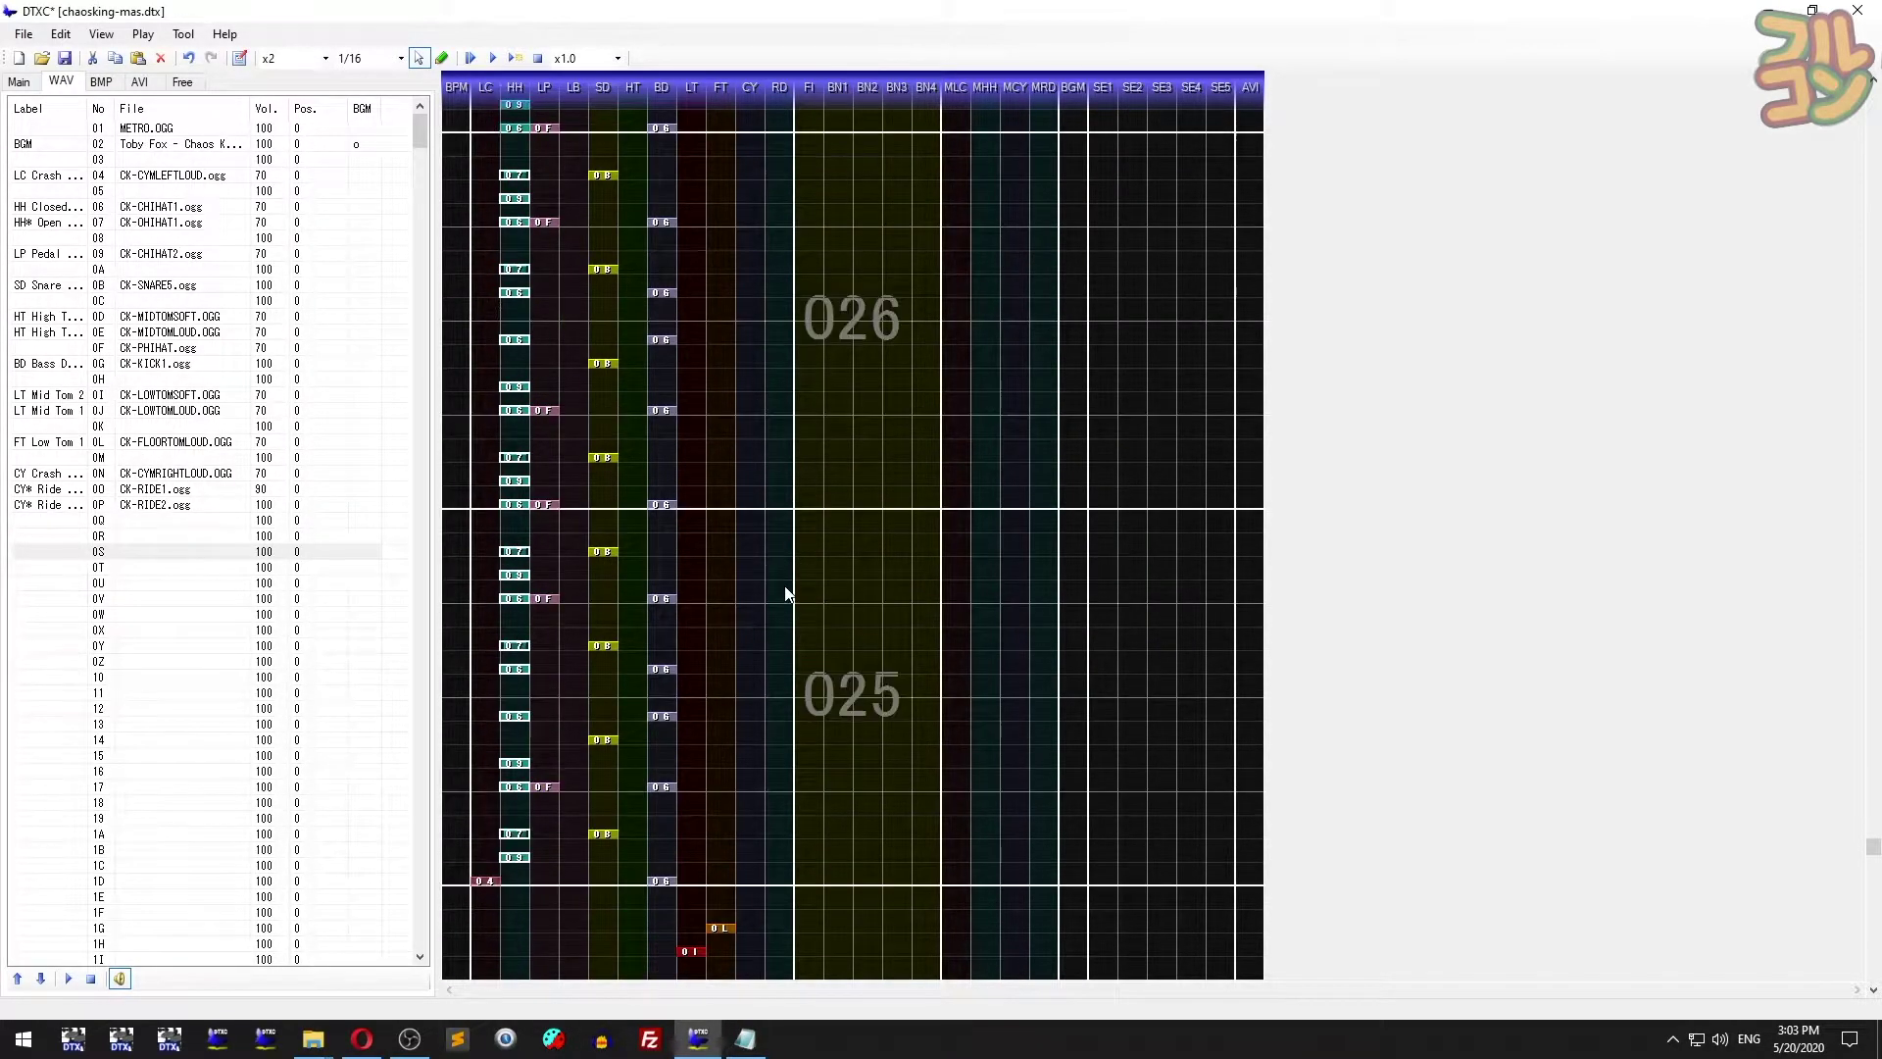
- Search front-layer chips only for numbers 06–09, finding 134 chips
key(ctrl+f)
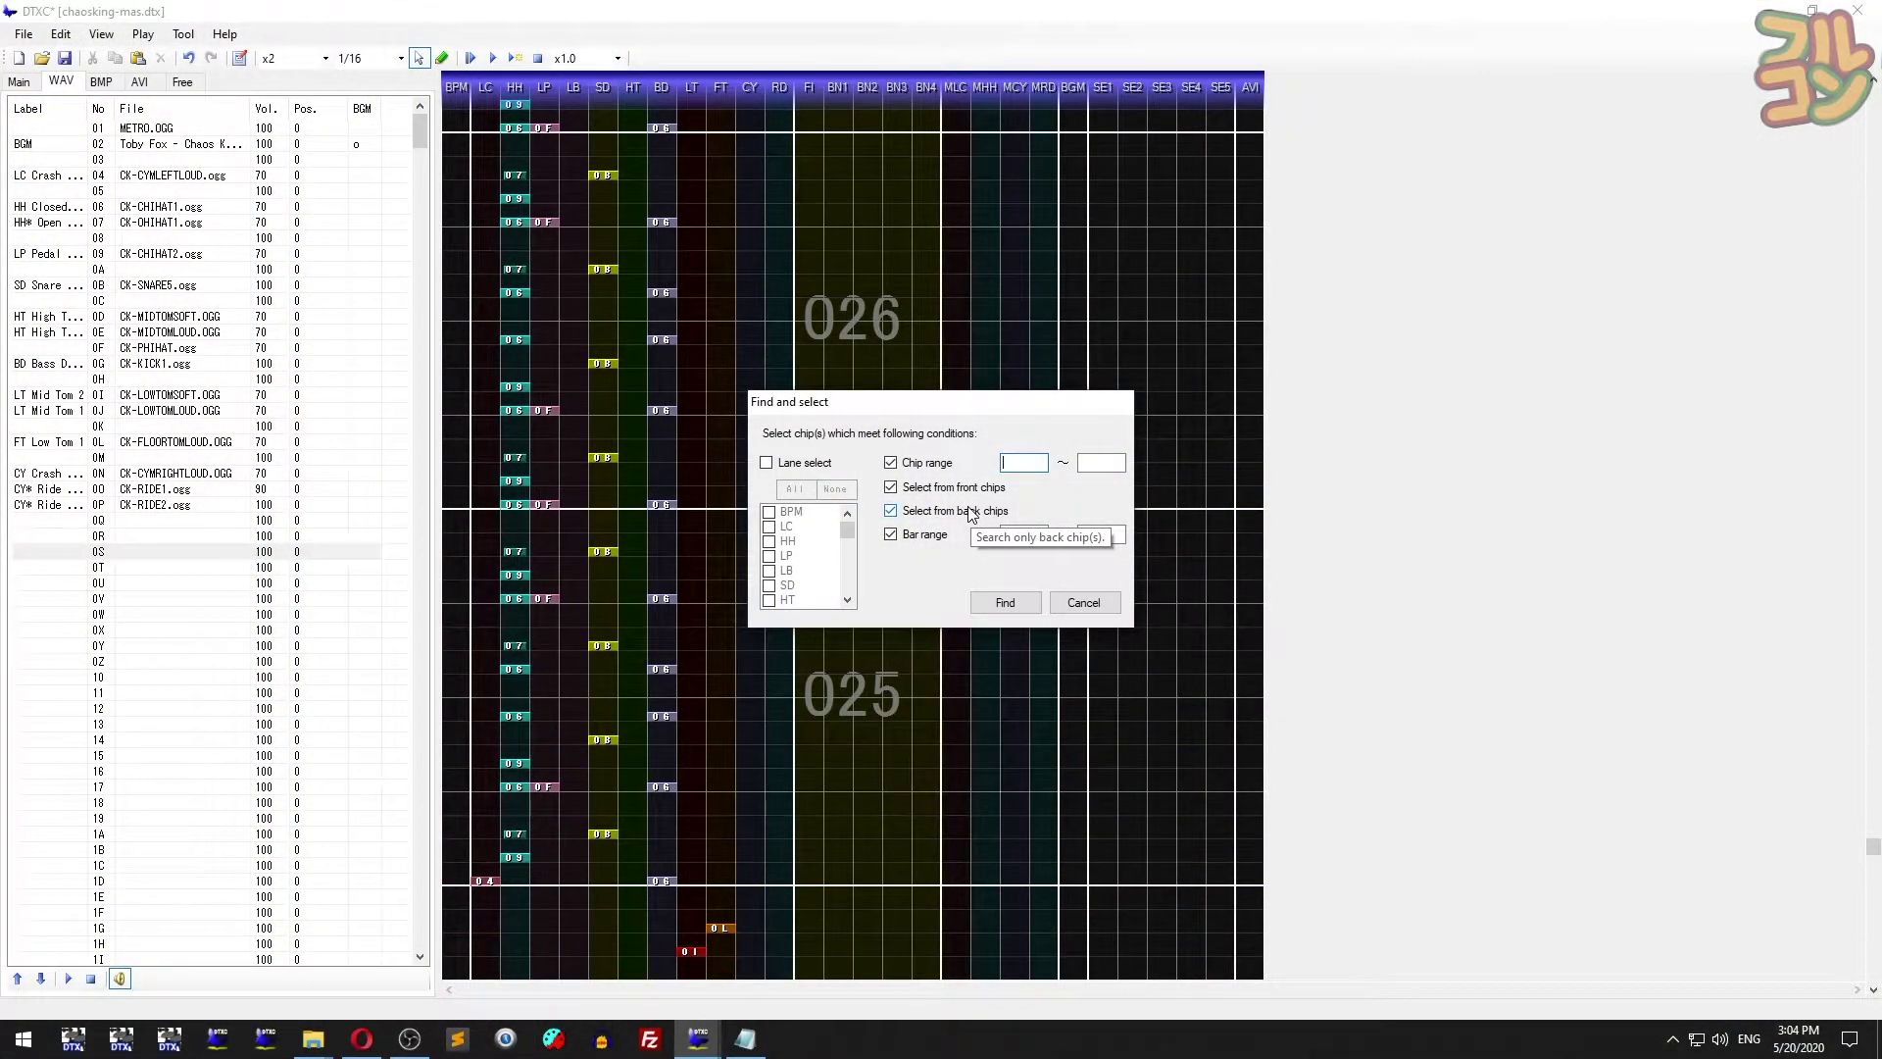
click(971, 512)
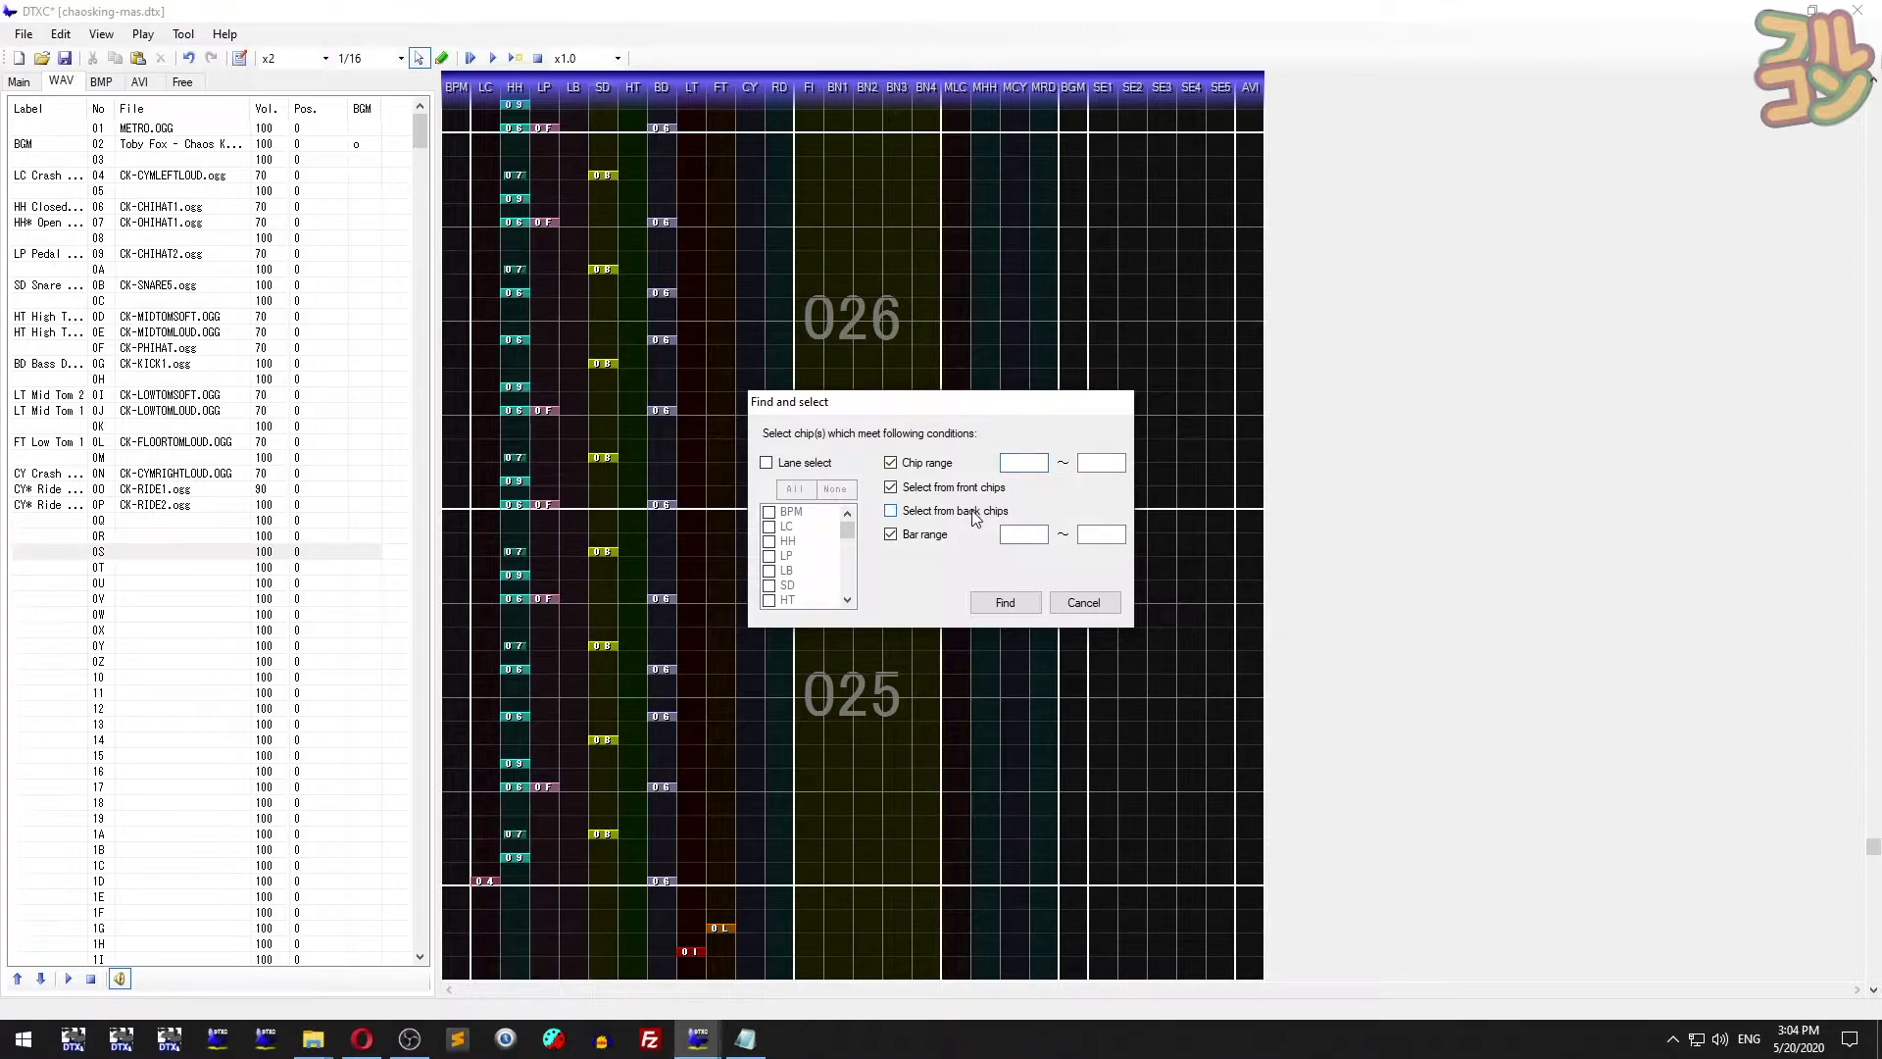
click(1023, 464)
text(06)
key(Tab)
text(09)
click(1025, 602)
click(1008, 588)
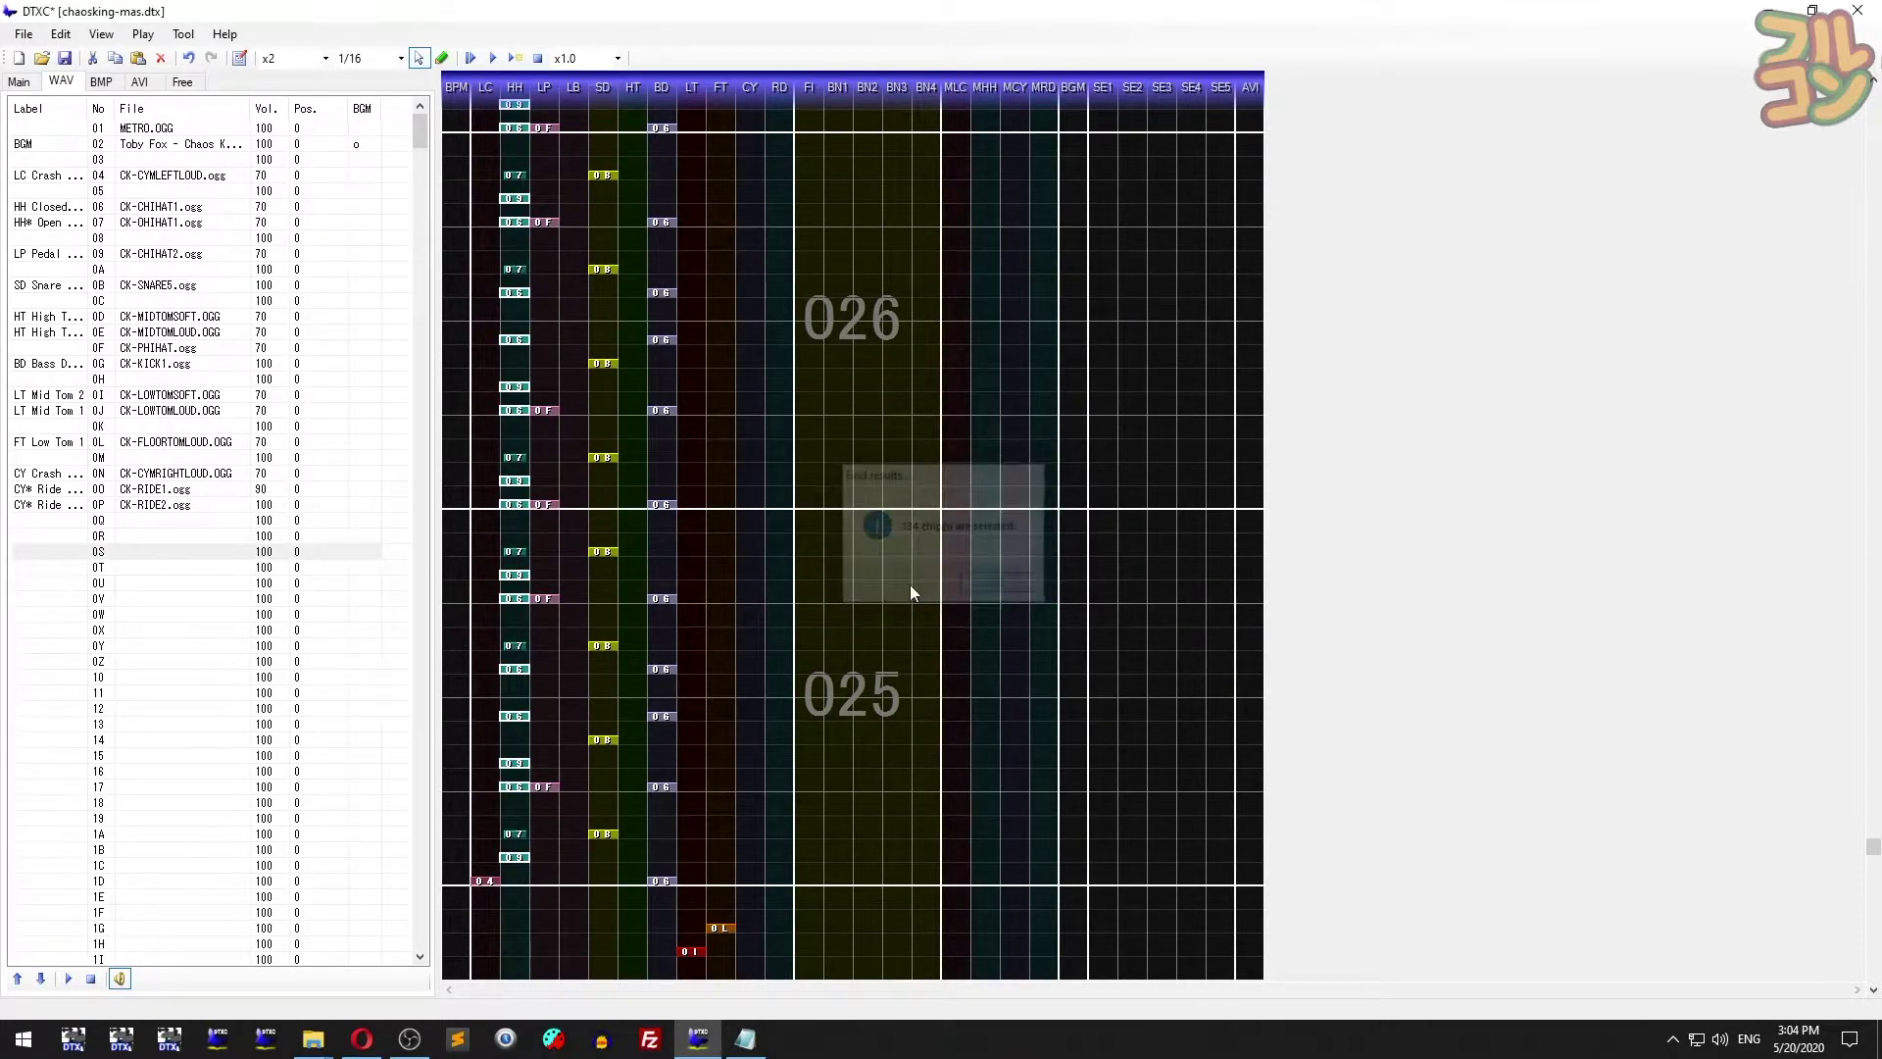
- Repeat the 06–09 search on back-layer chips only, finding 48 chips
key(ctrl+f)
click(955, 488)
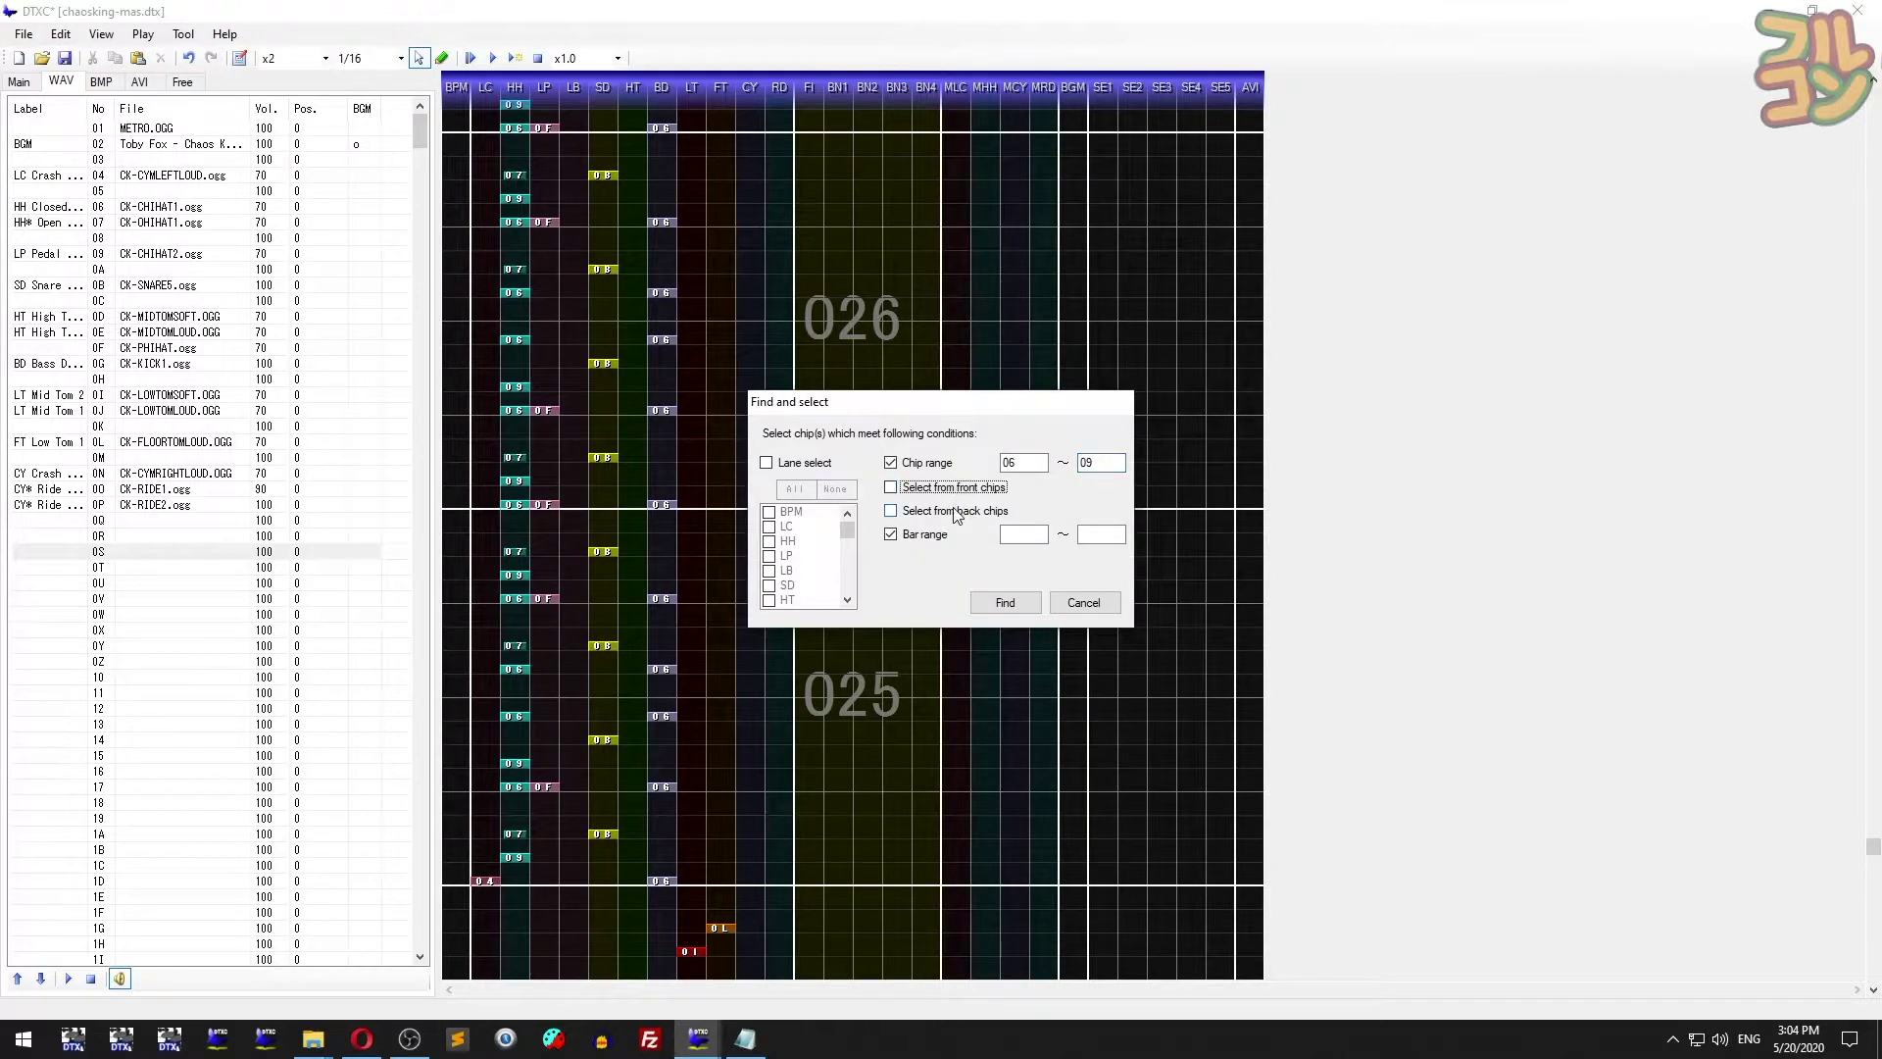
click(956, 511)
click(1010, 603)
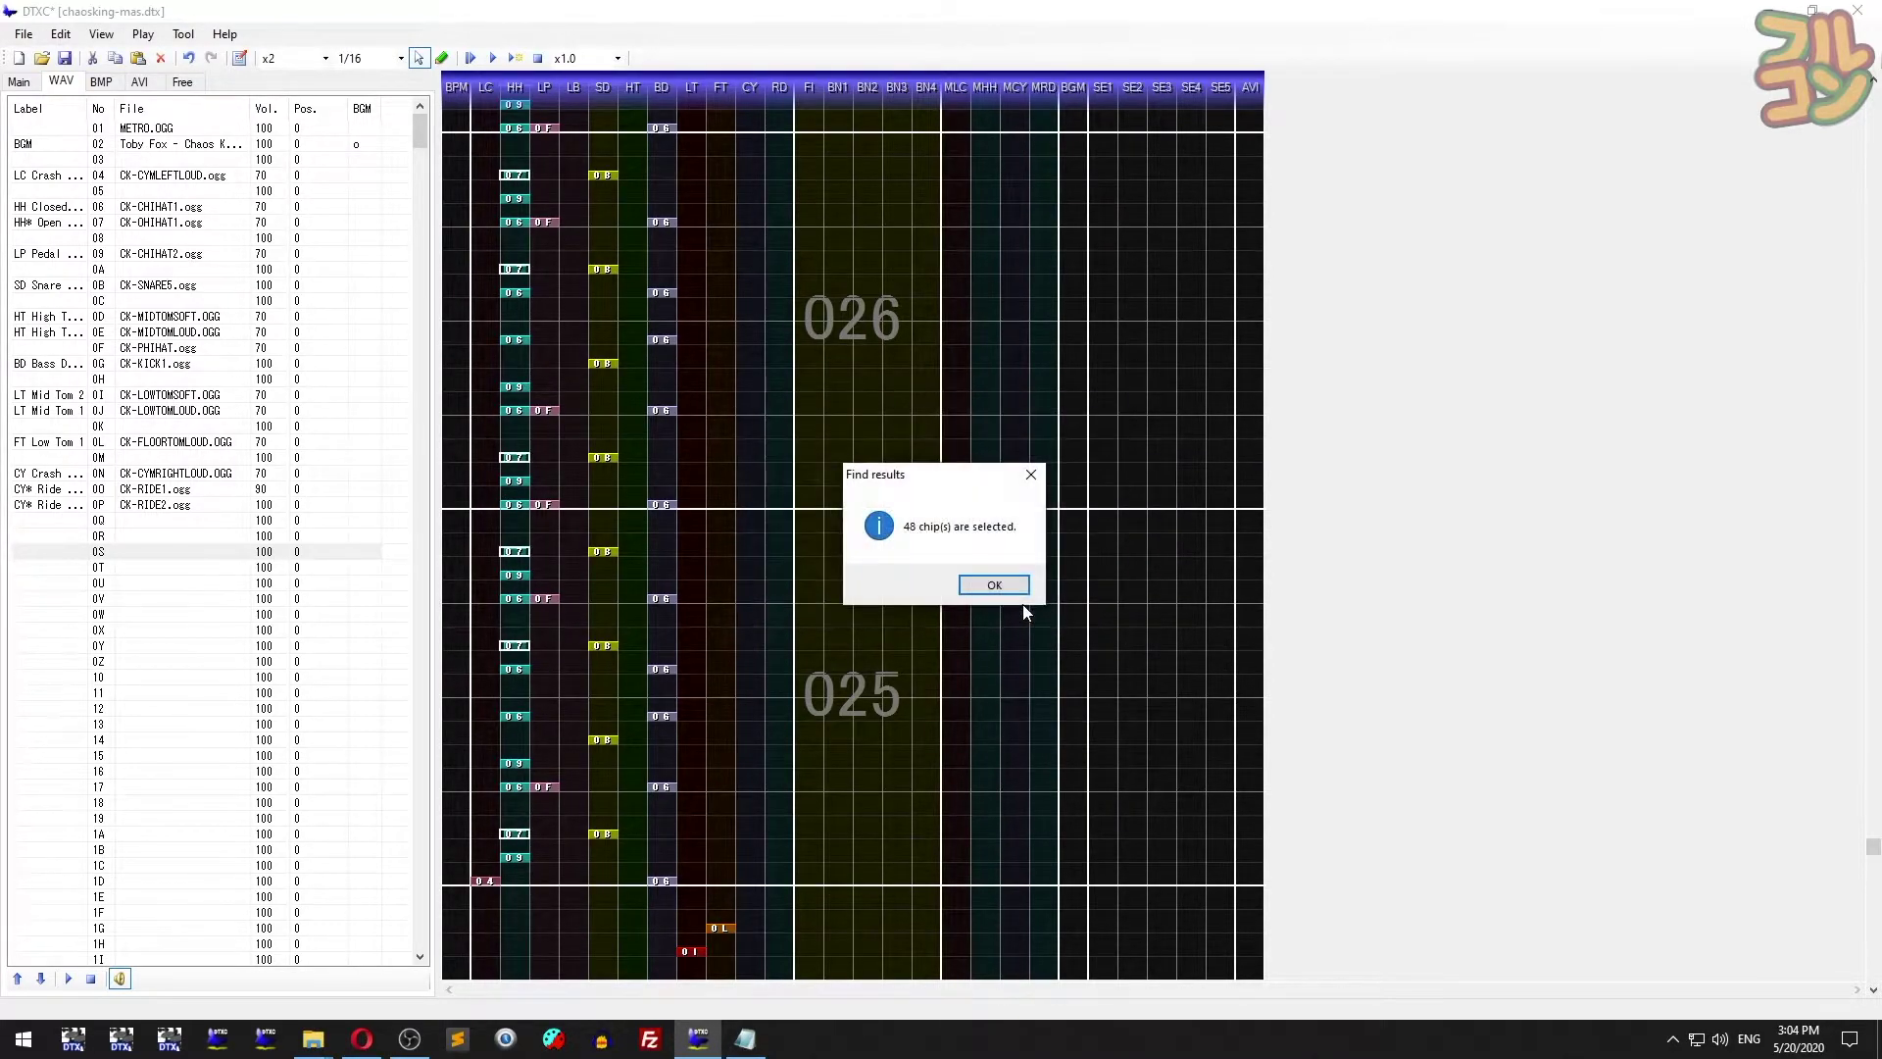
click(1005, 588)
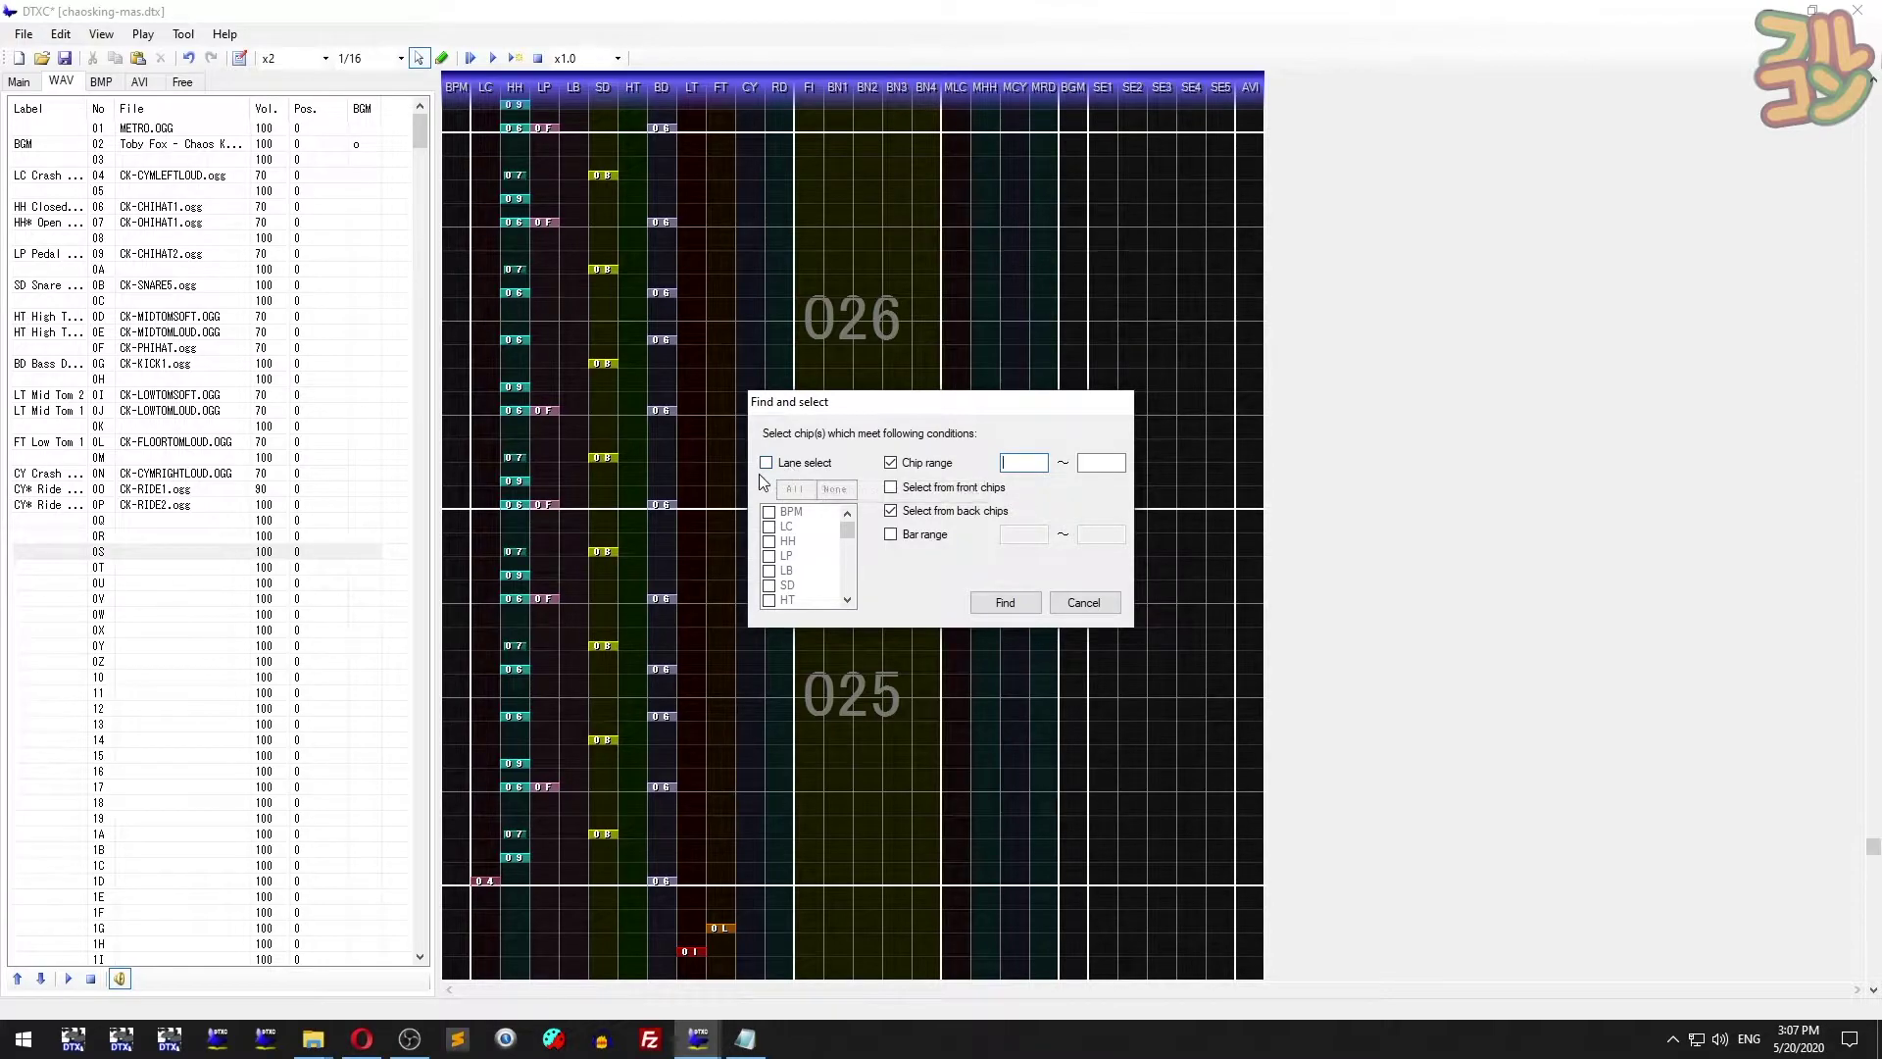
- Search the HH and LP lanes, front and back layers, for chips 09–0F, then deselect
click(767, 463)
click(790, 542)
click(990, 493)
click(1024, 462)
text(09)
double_click(814, 557)
click(1103, 463)
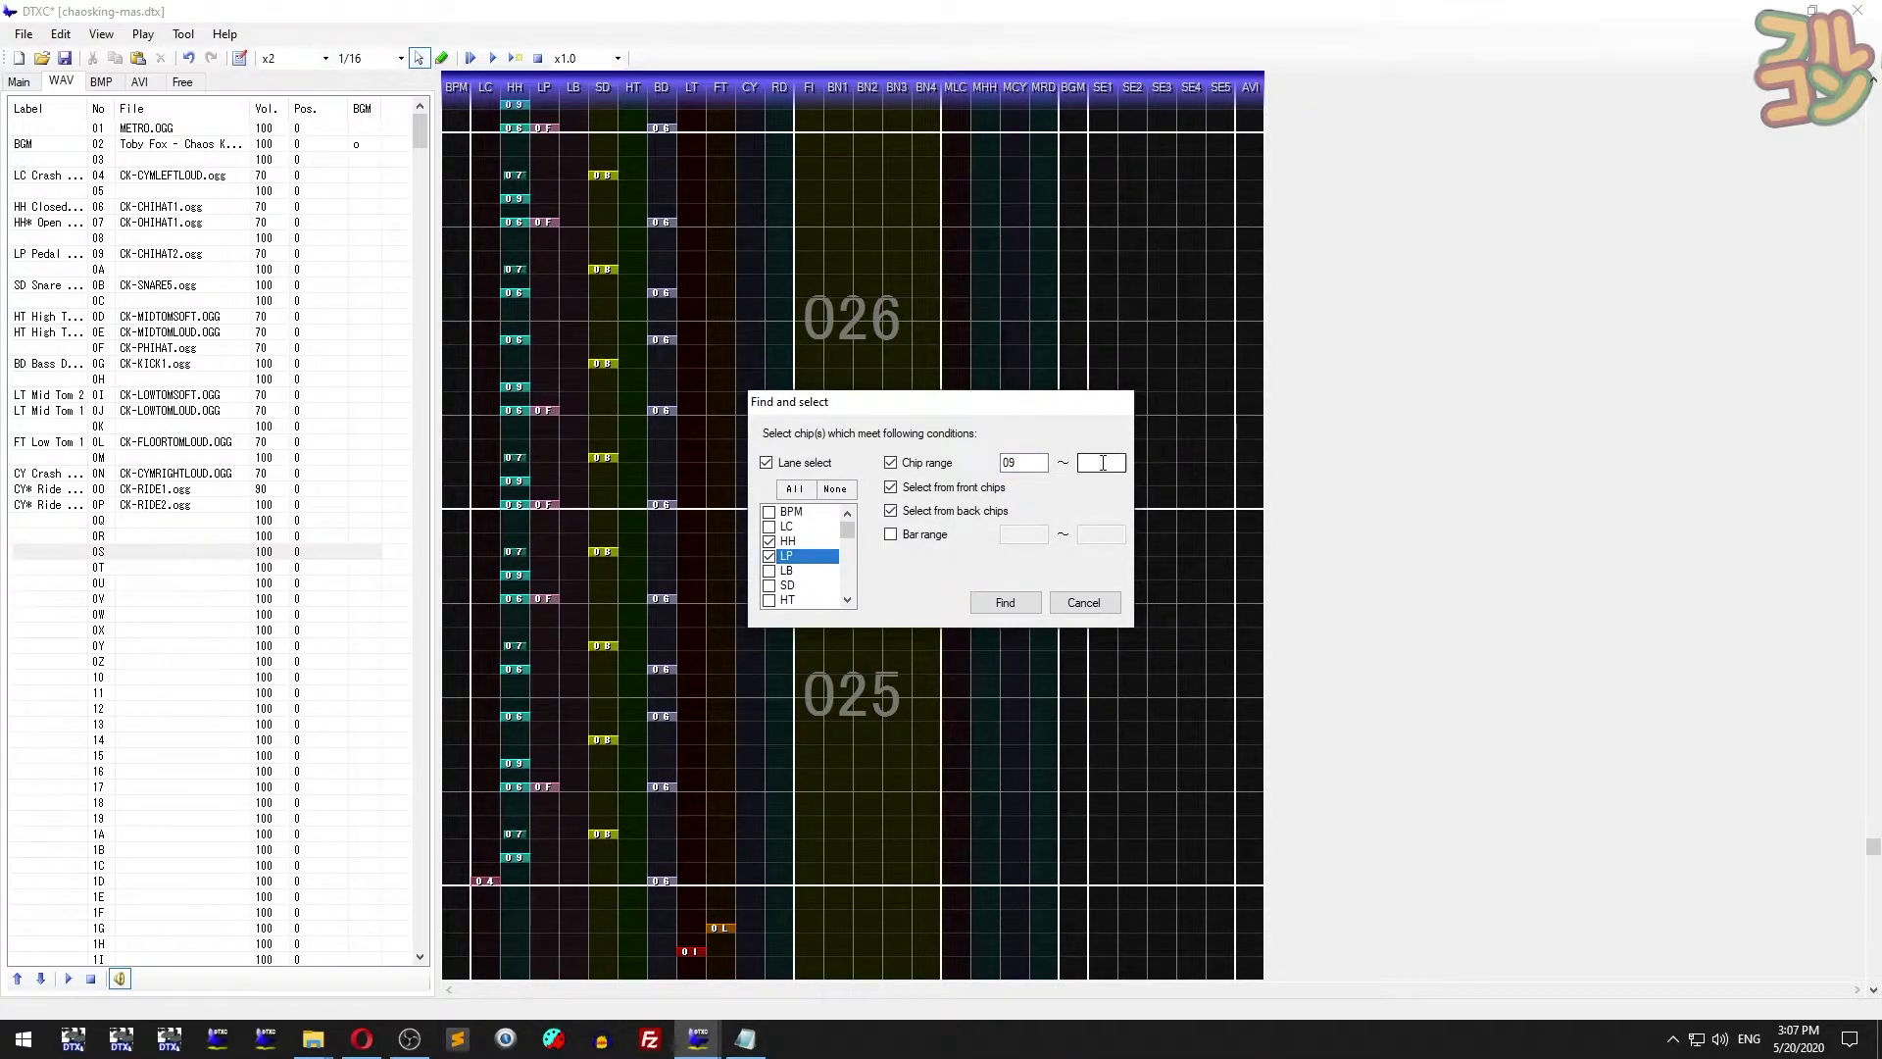
click(1104, 463)
text(0f)
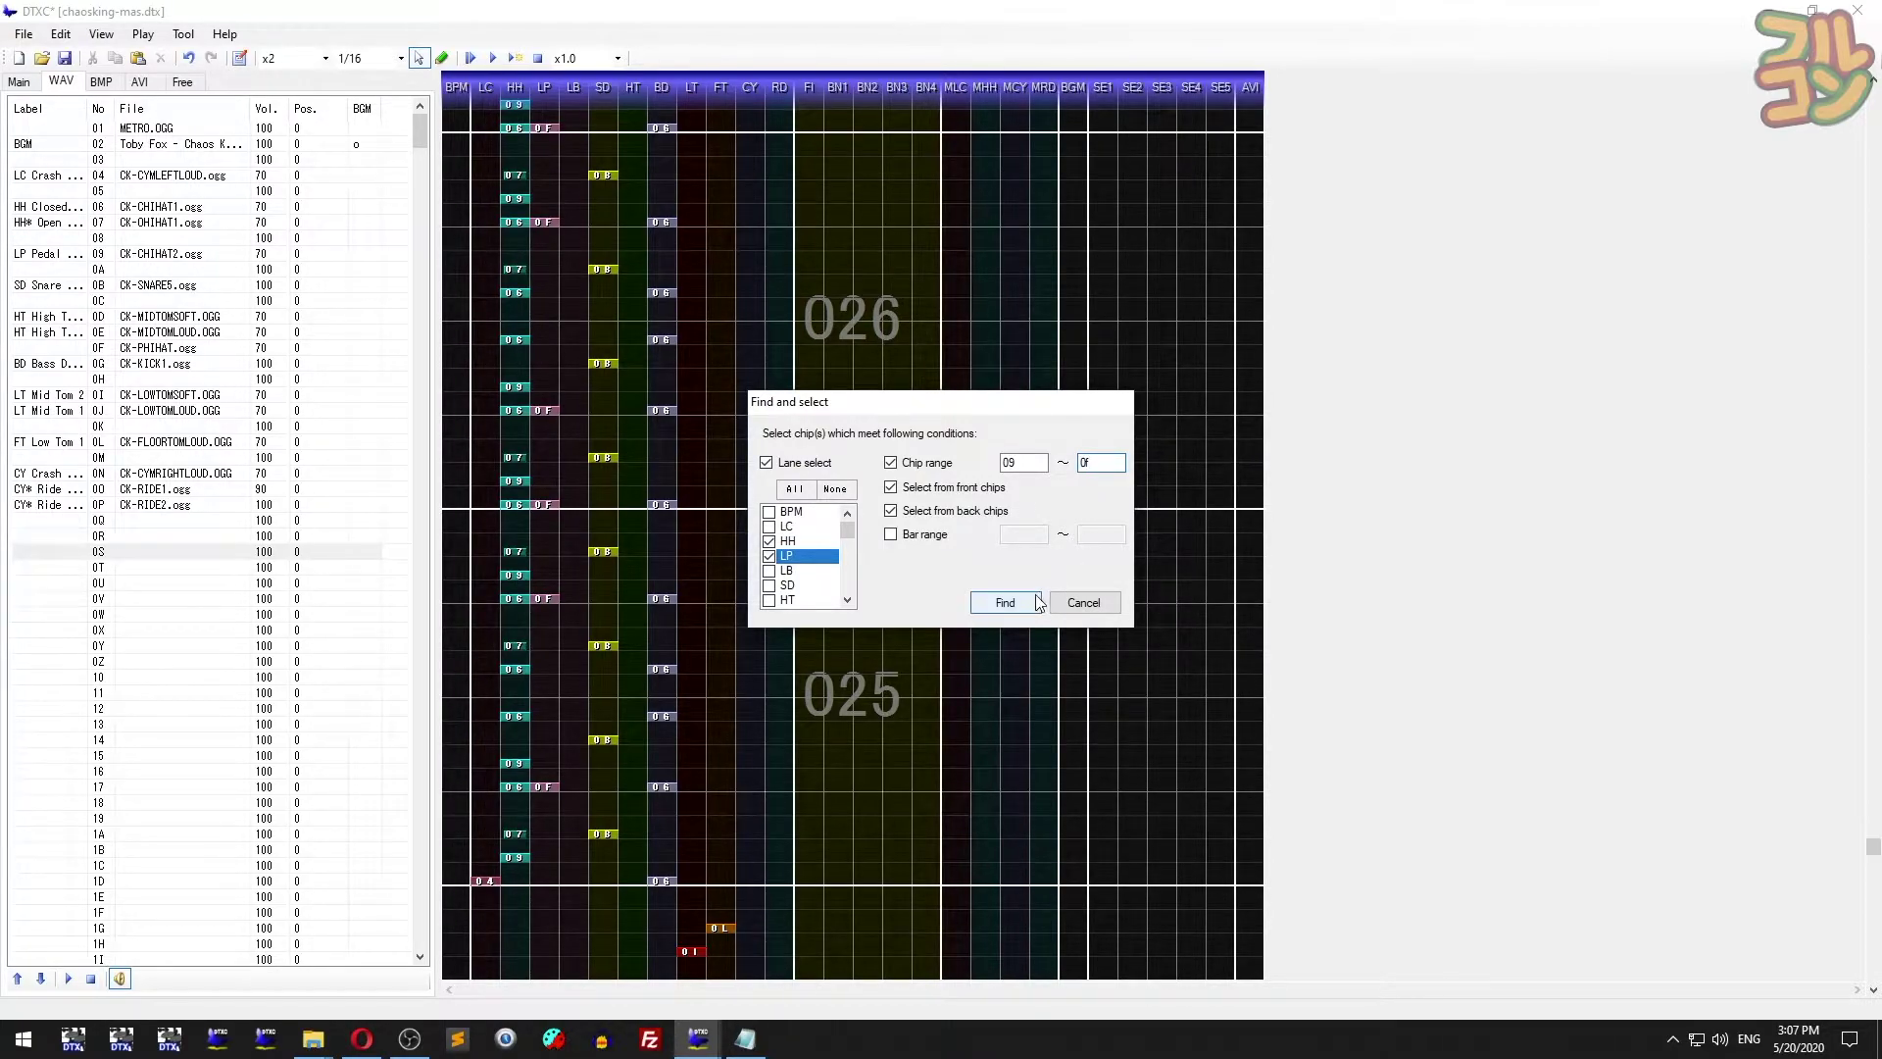
click(1028, 604)
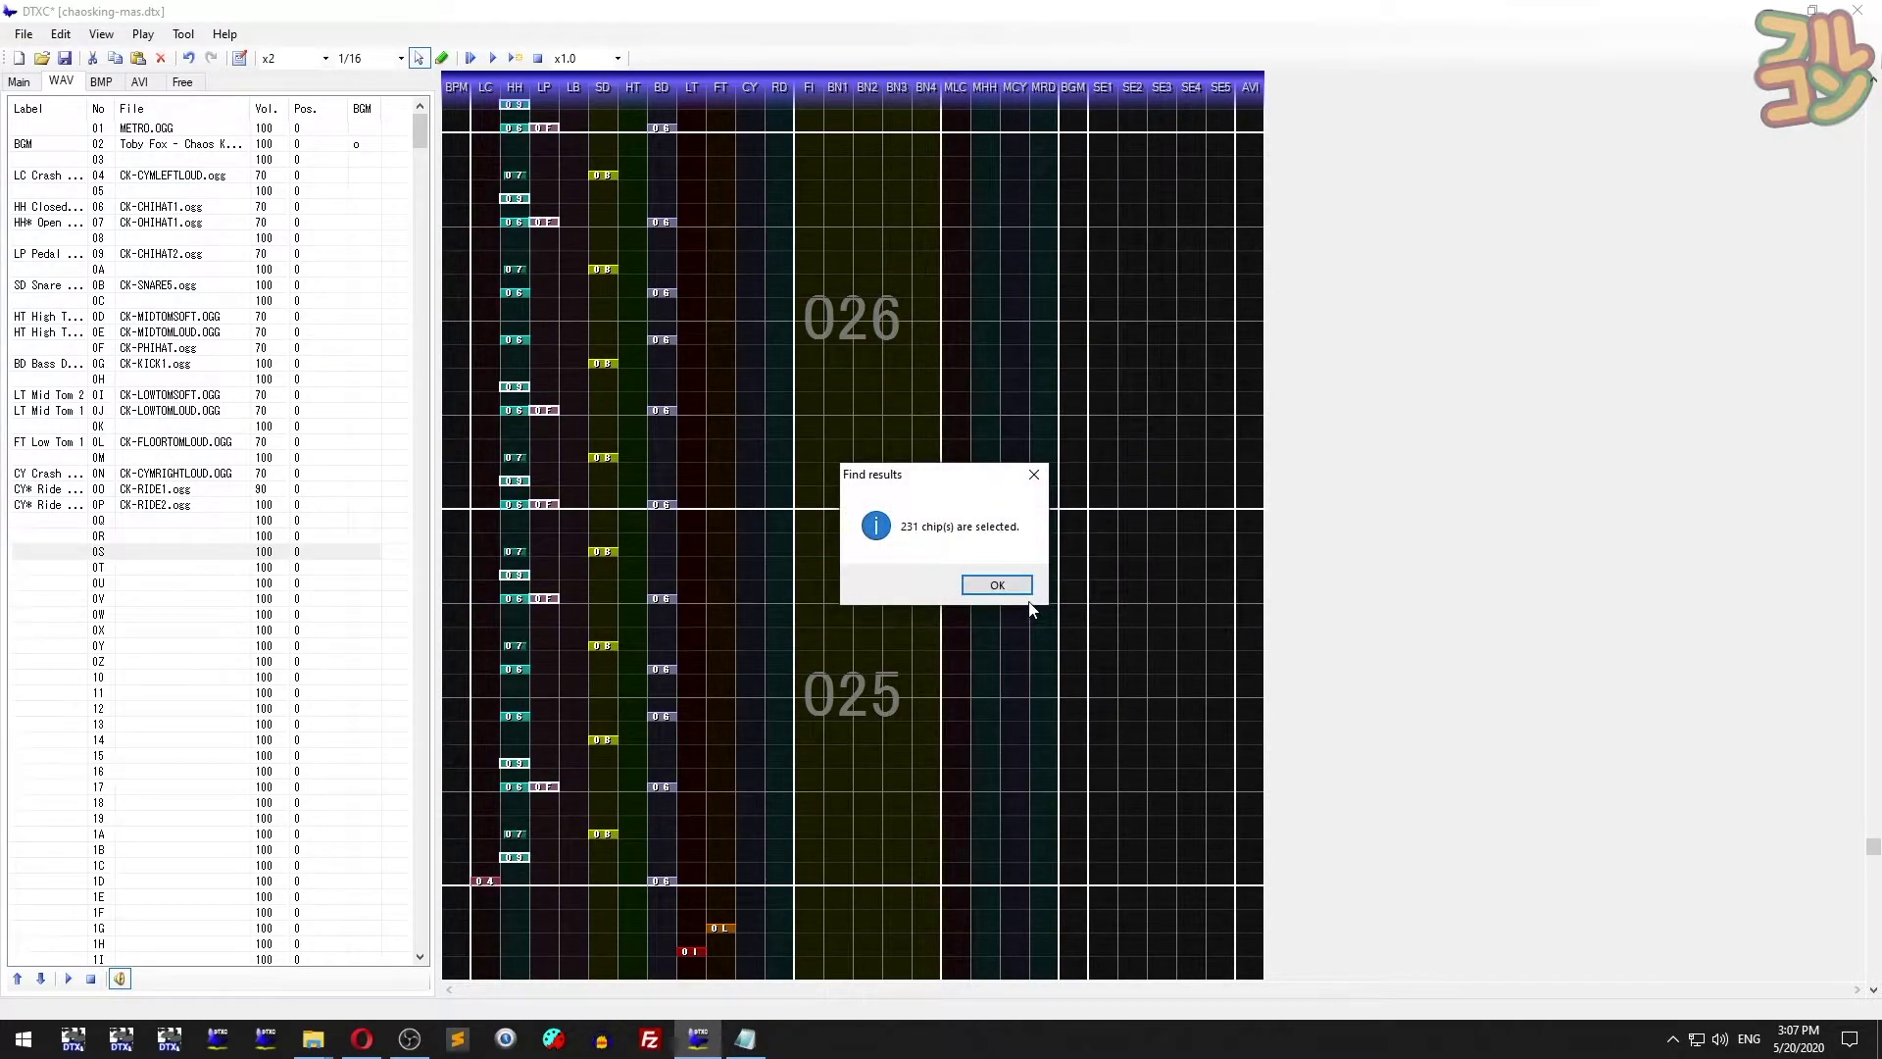
click(1015, 588)
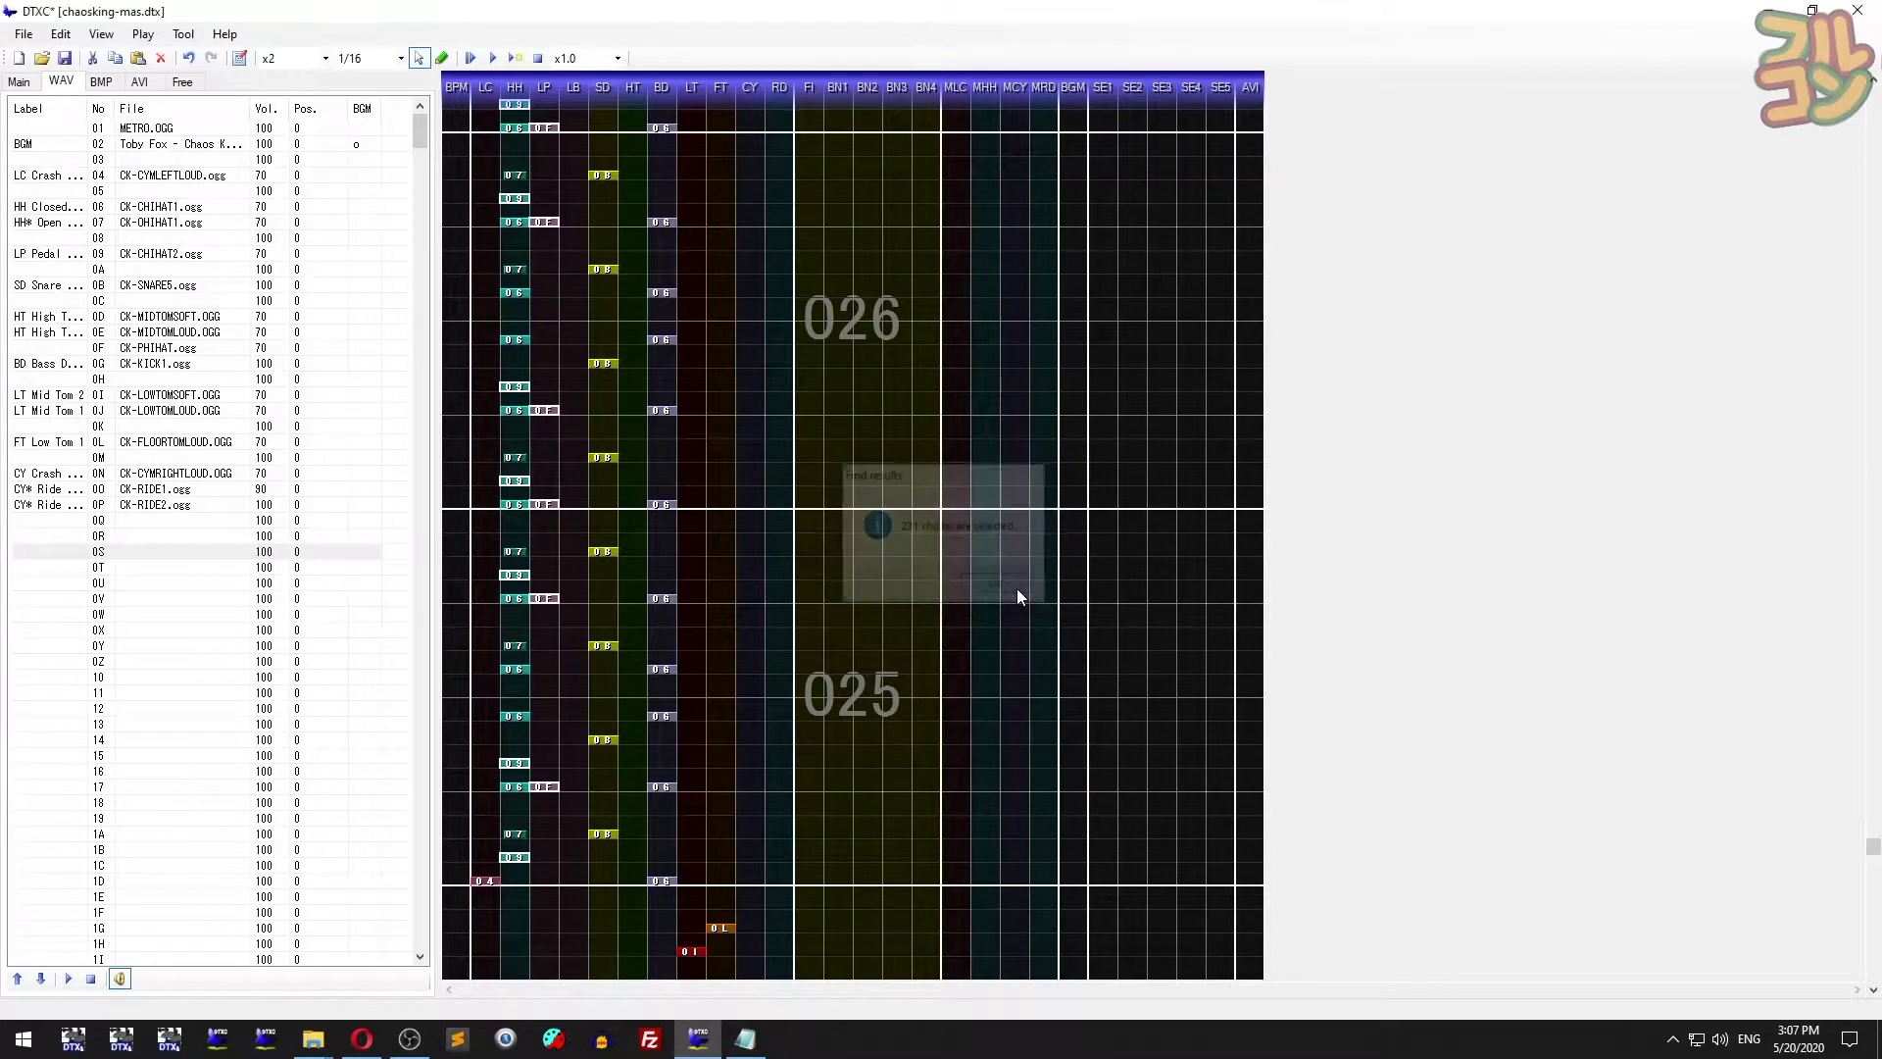
click(563, 601)
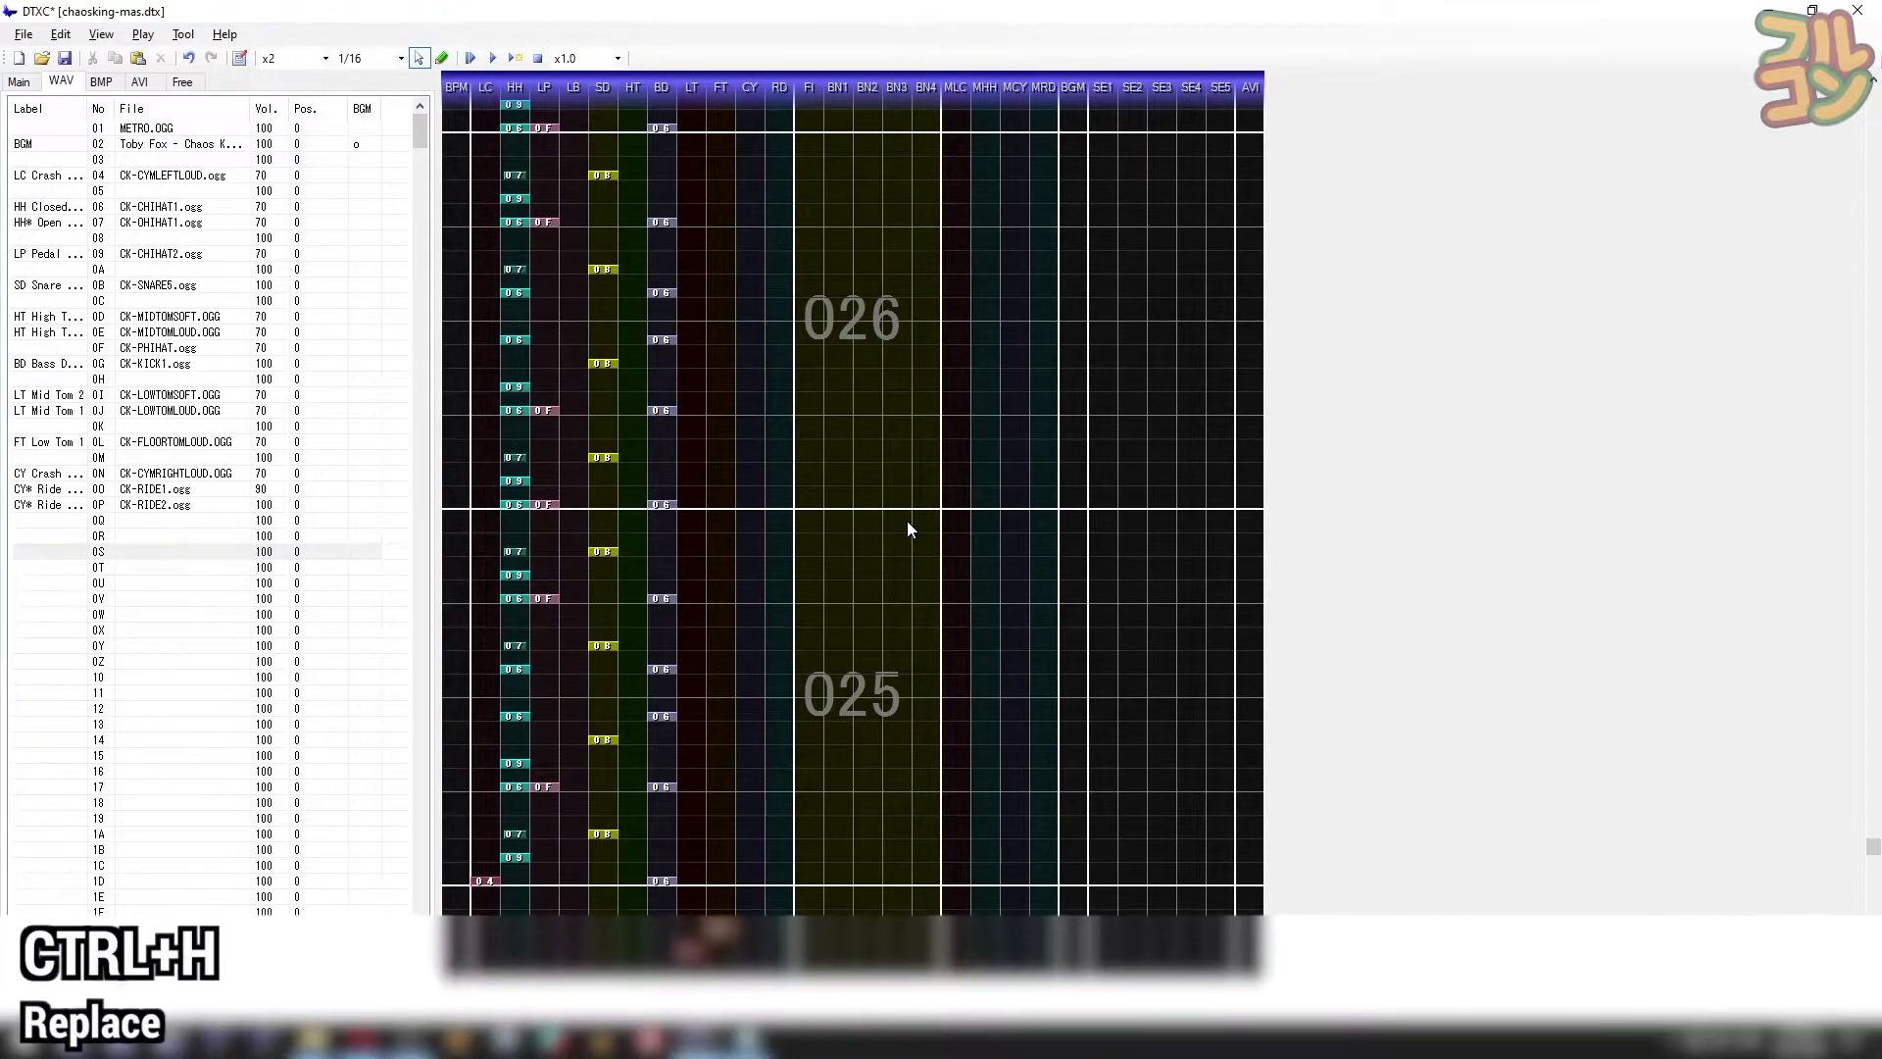
- Search for chips numbered 0B, finding 203 chips
key(ctrl+h)
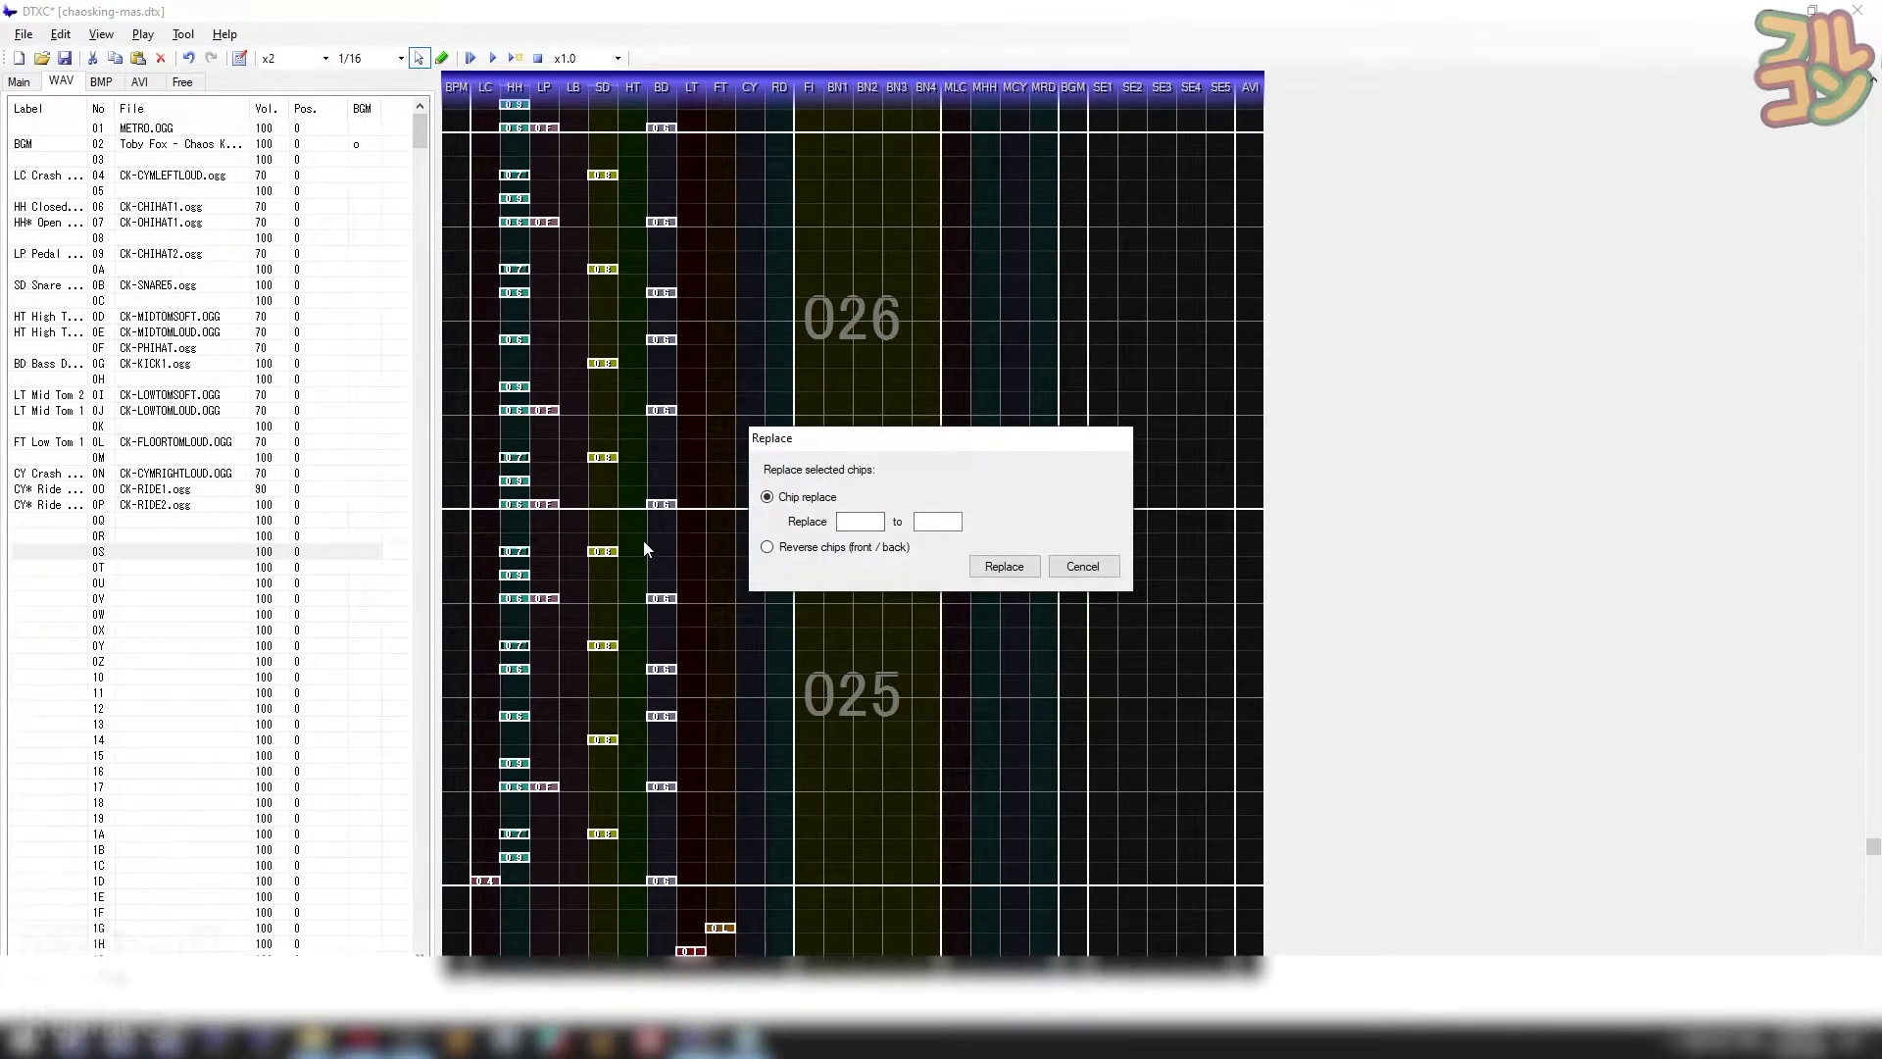
key(Escape)
key(ctrl+f)
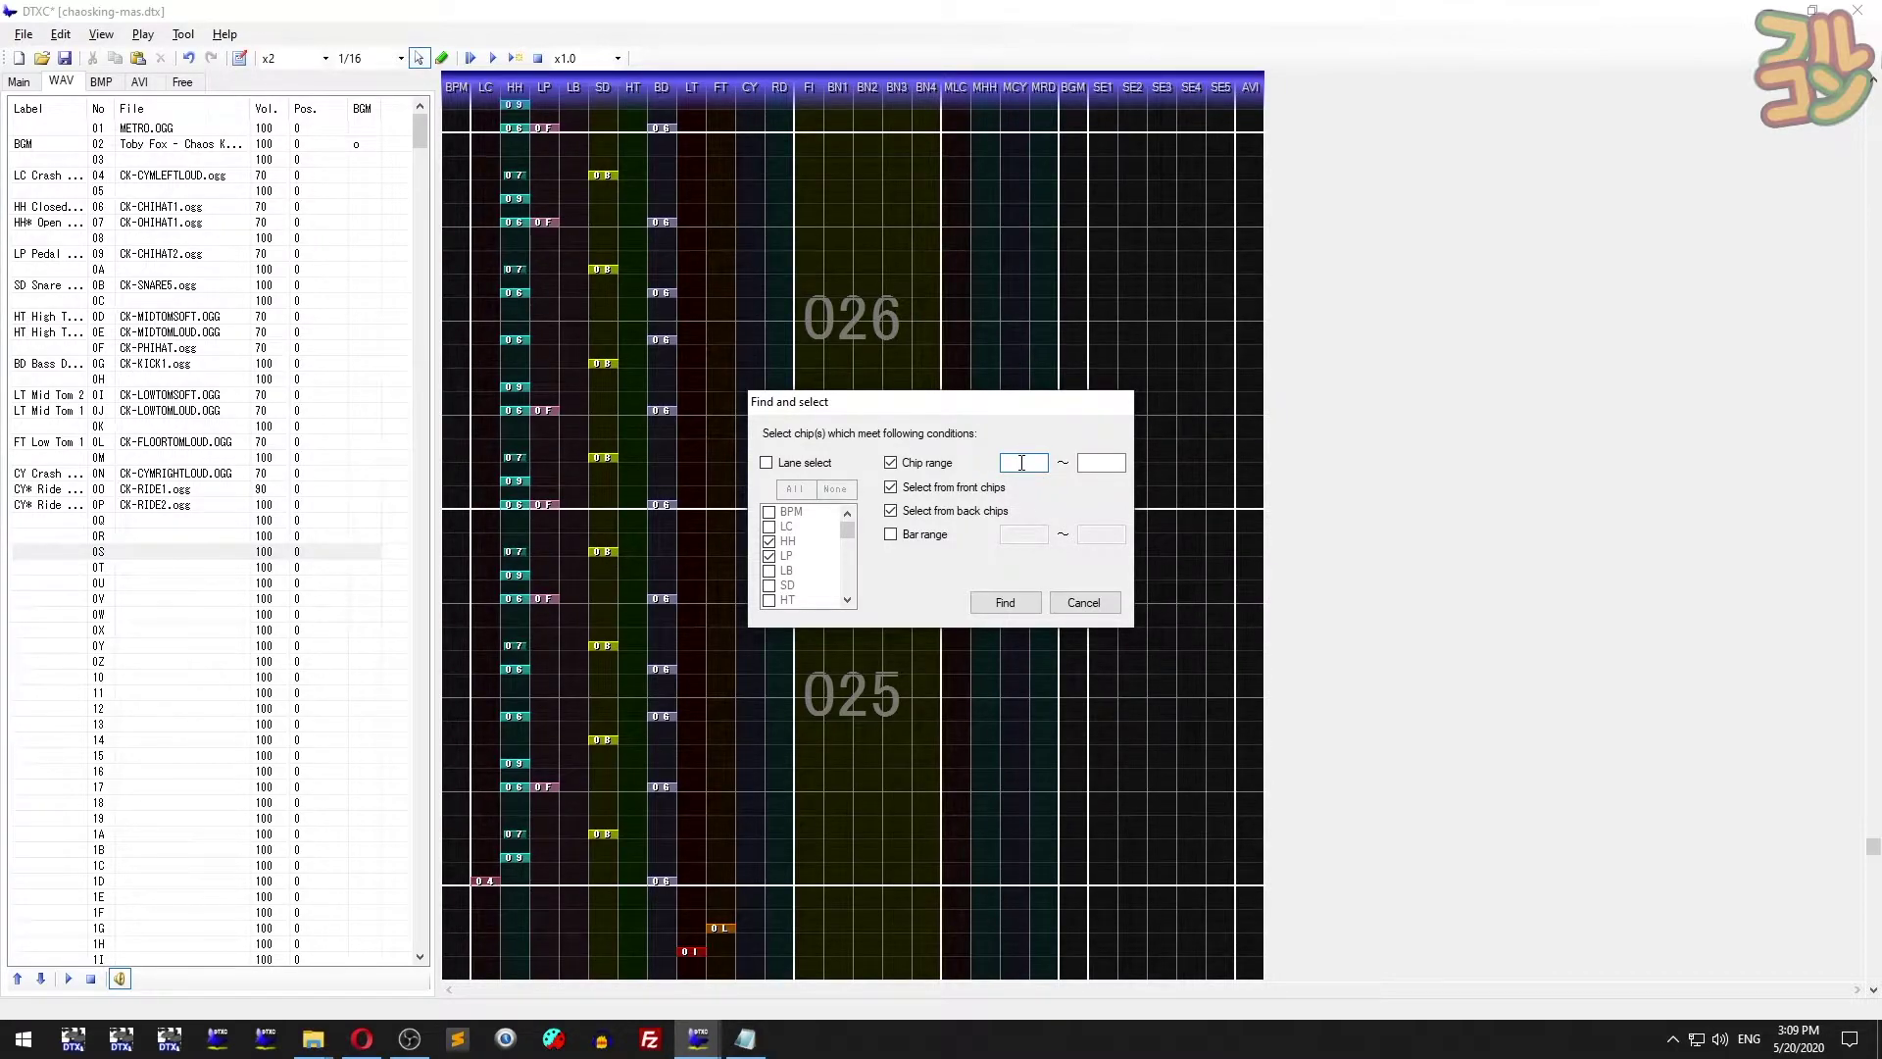
text(0b)
click(1005, 602)
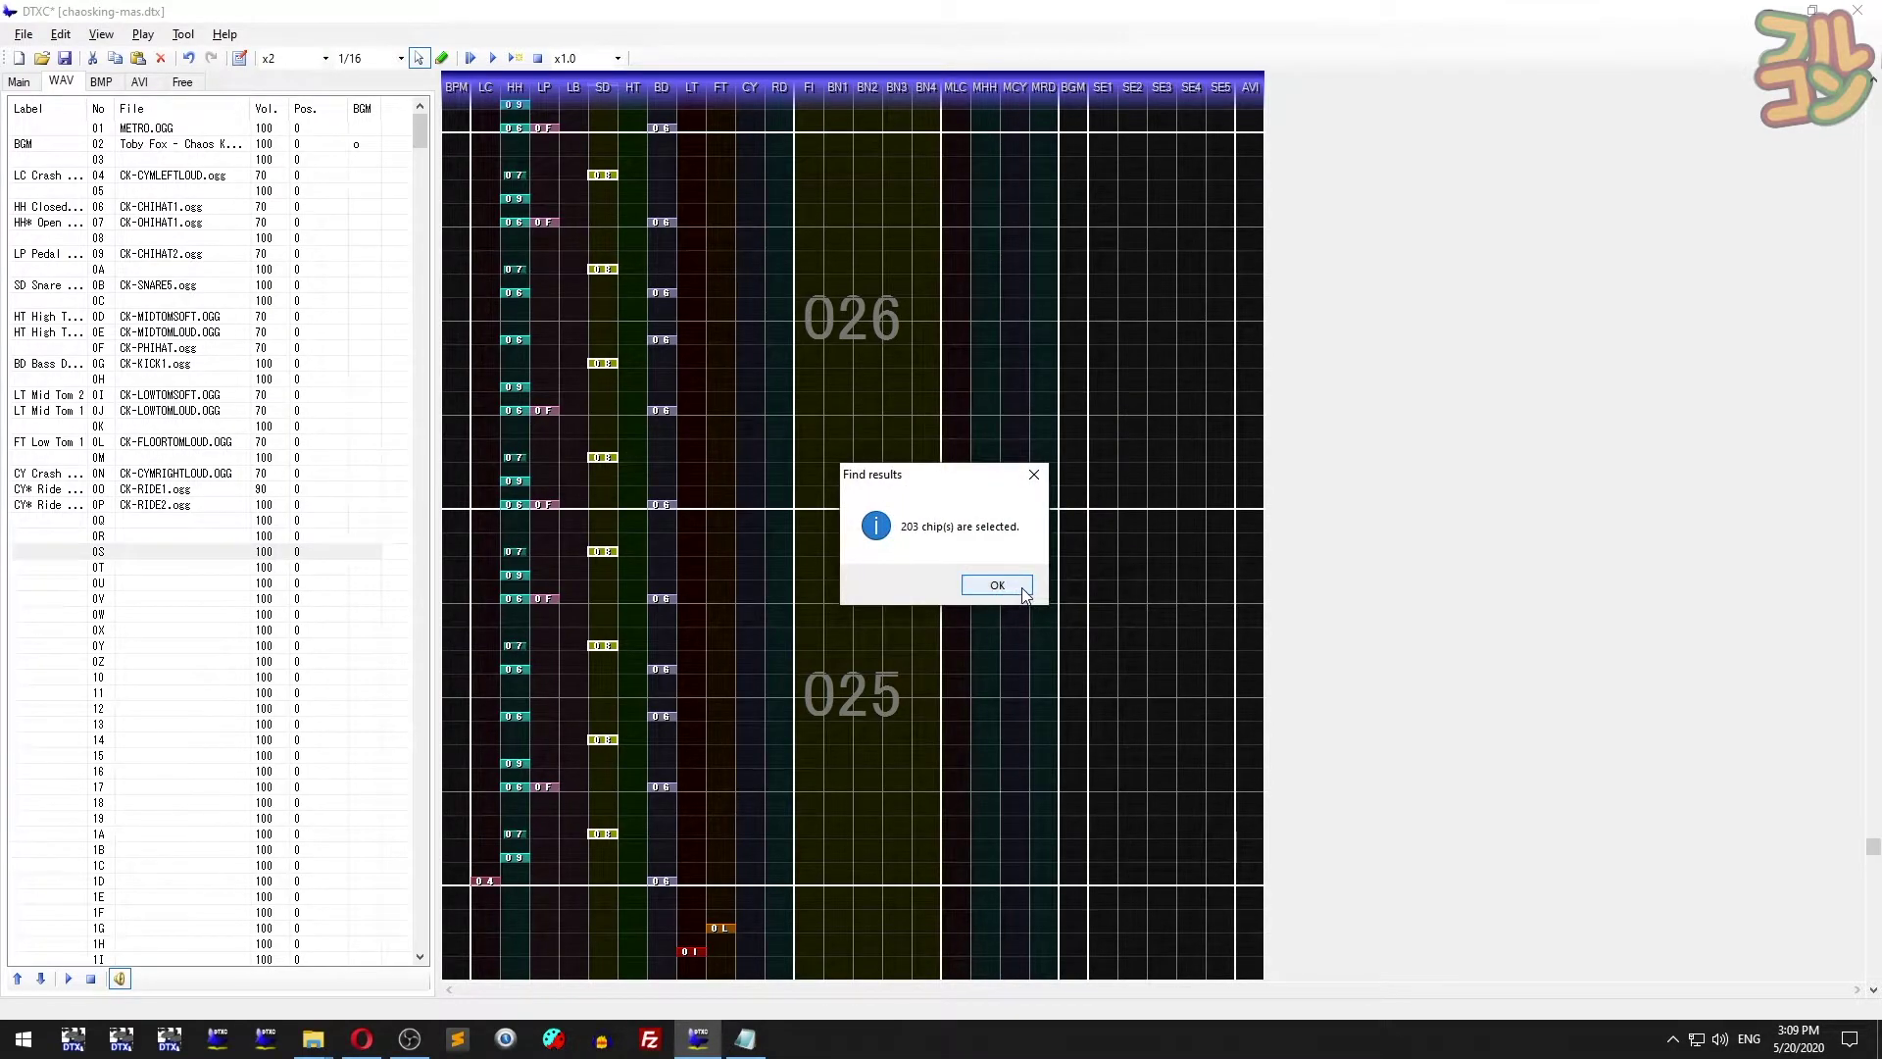
click(1019, 586)
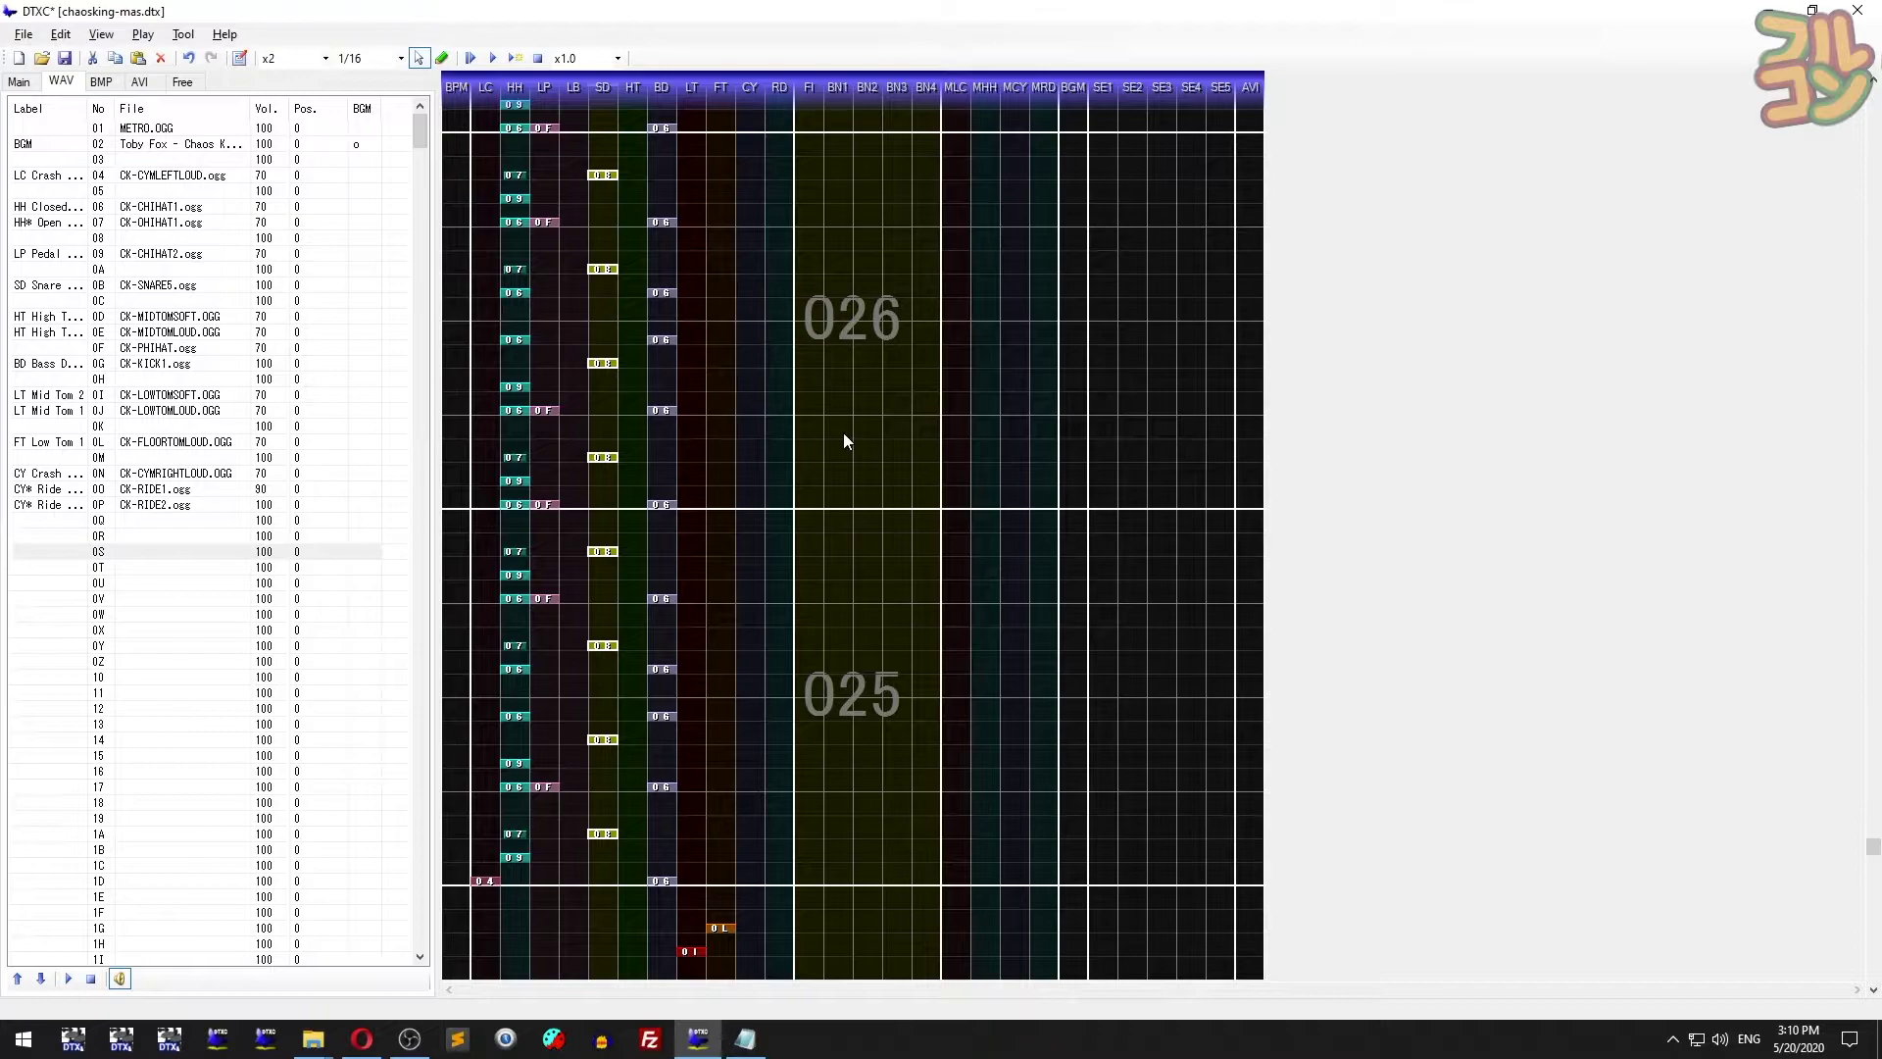
- Replace the 203 0B chips with 0C, then select all chips and reopen Replace
key(ctrl+h)
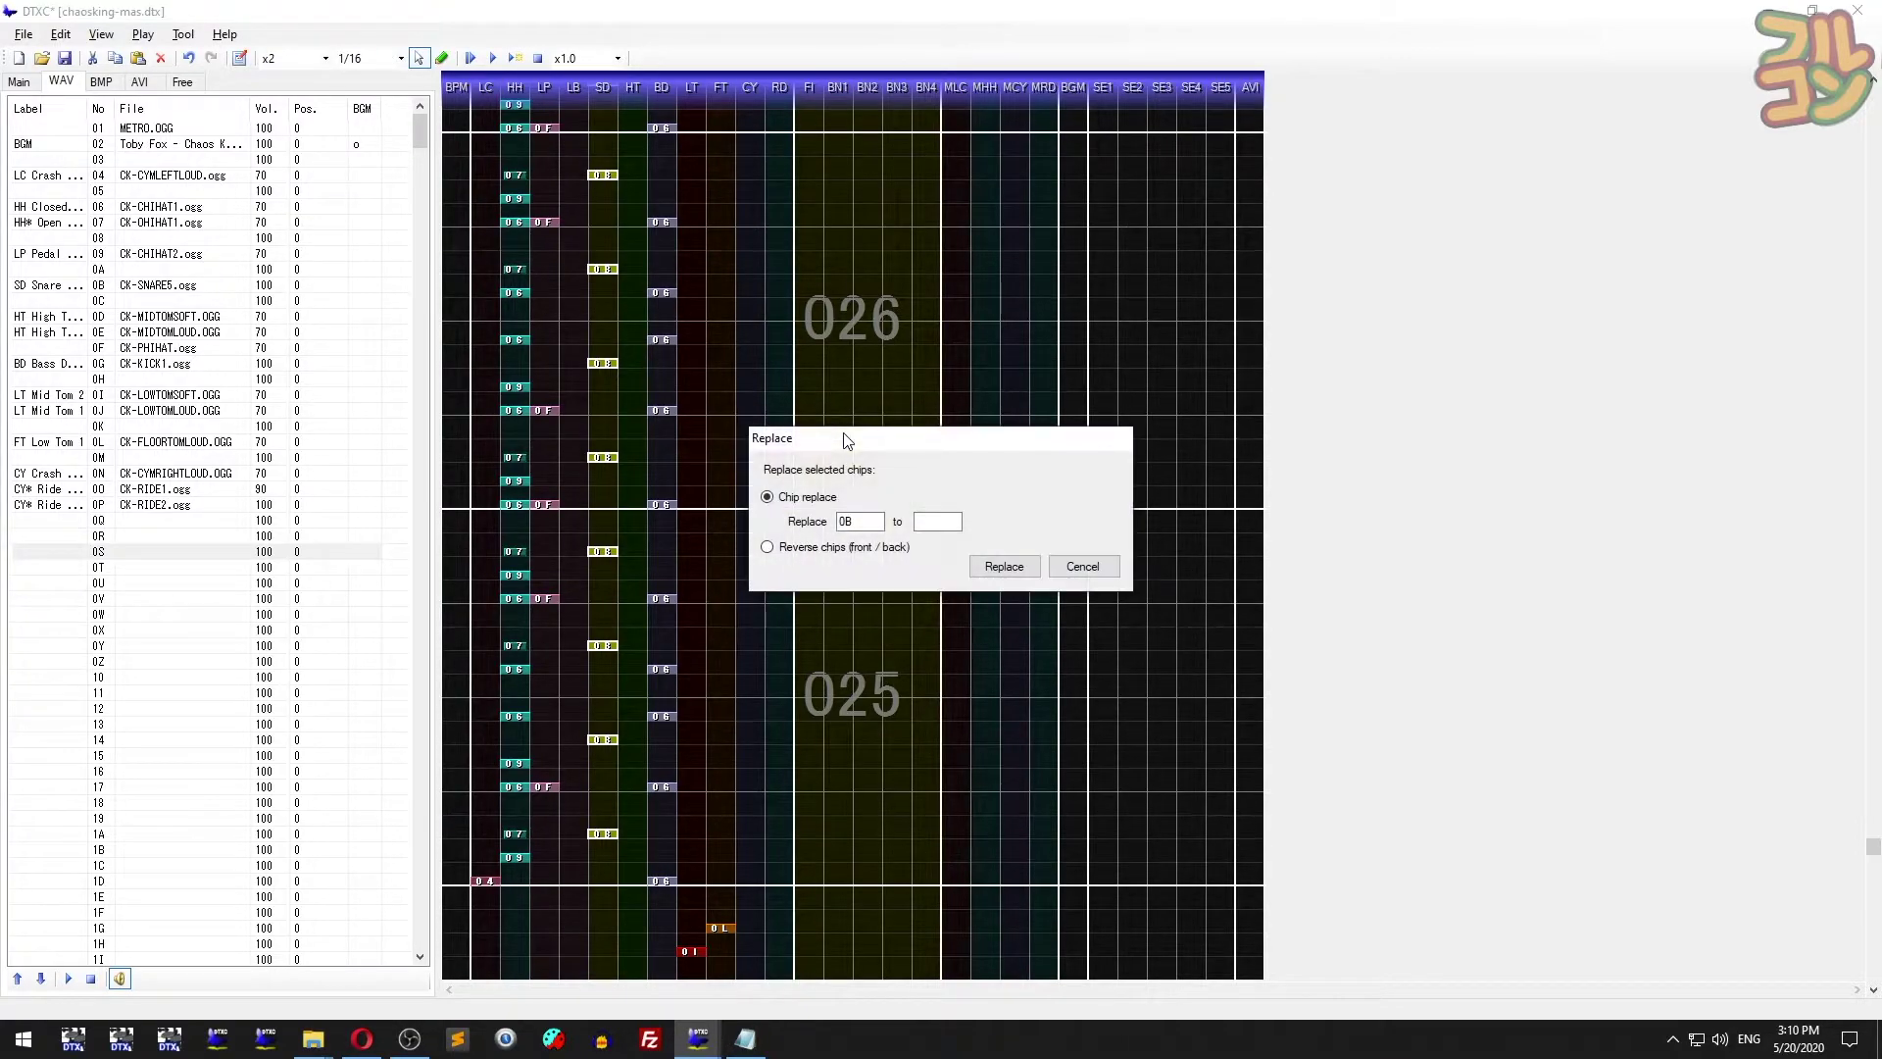
click(931, 521)
click(1004, 567)
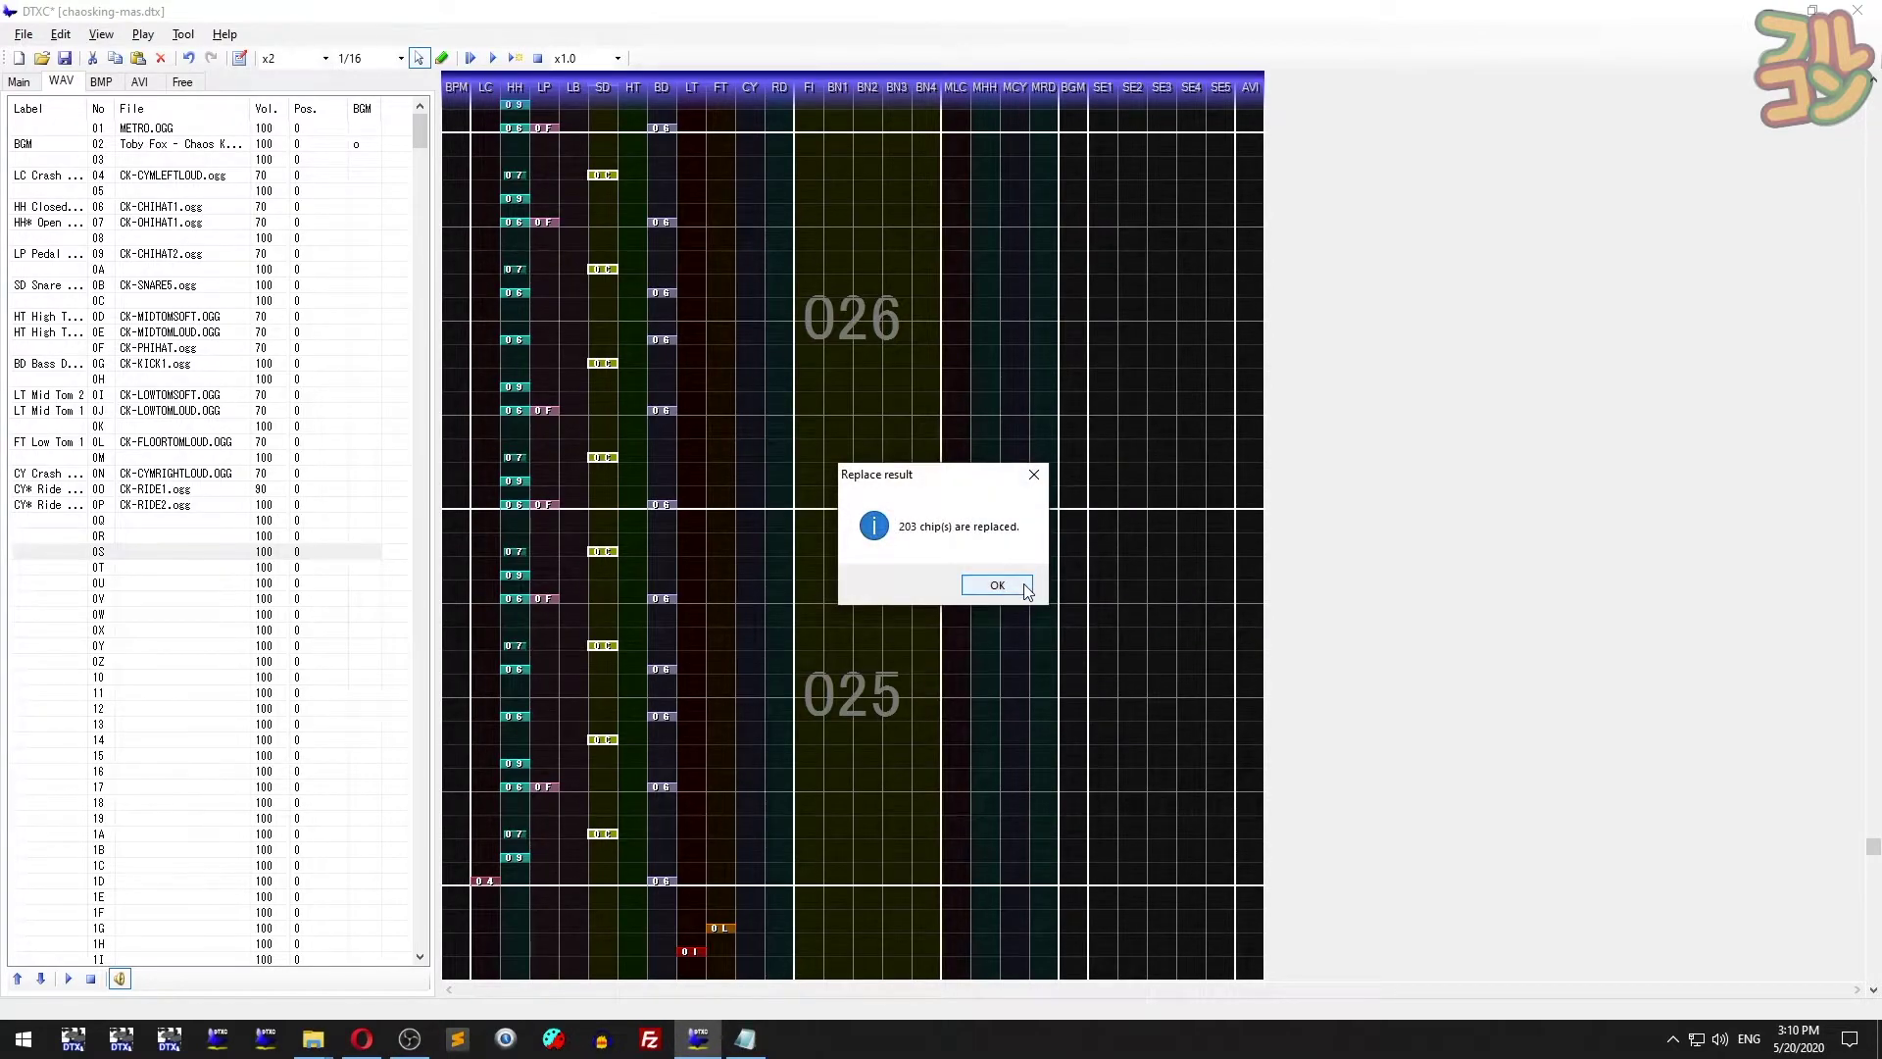
click(997, 586)
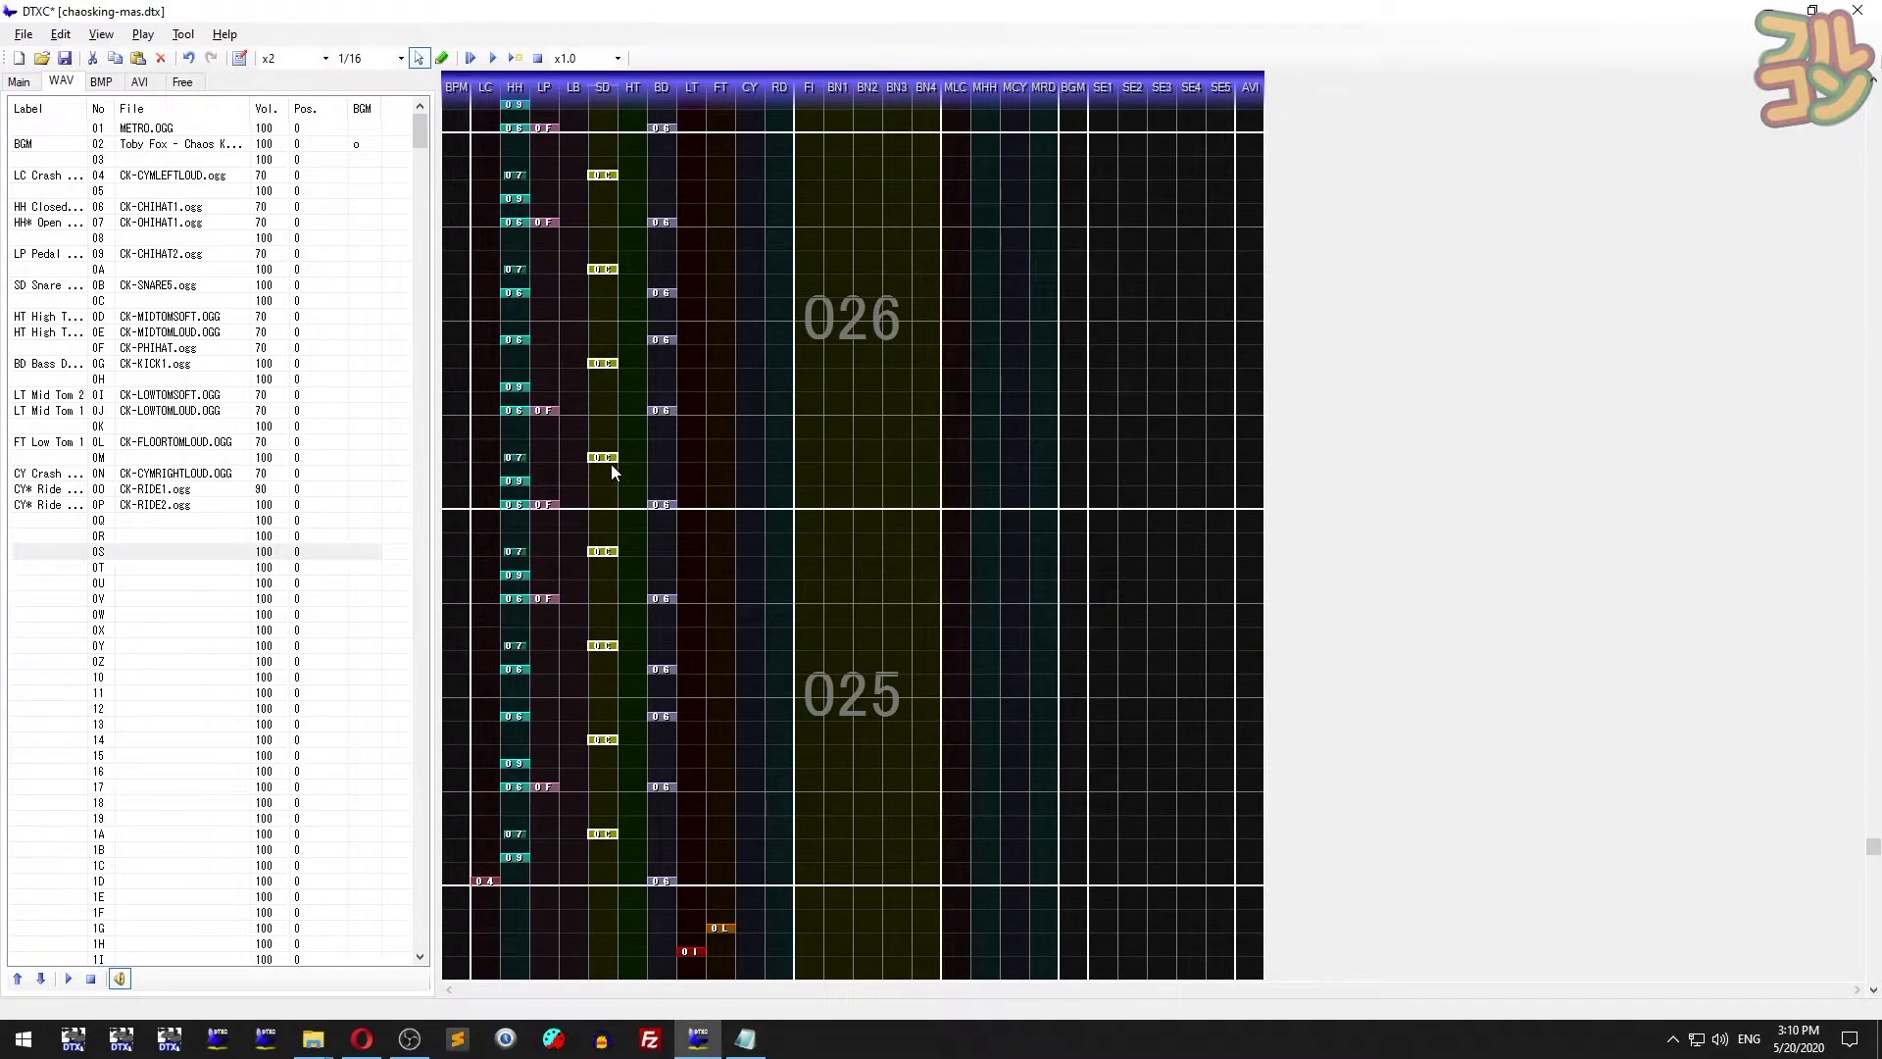
scroll(613, 466, down, 2)
key(ctrl+a)
key(ctrl+h)
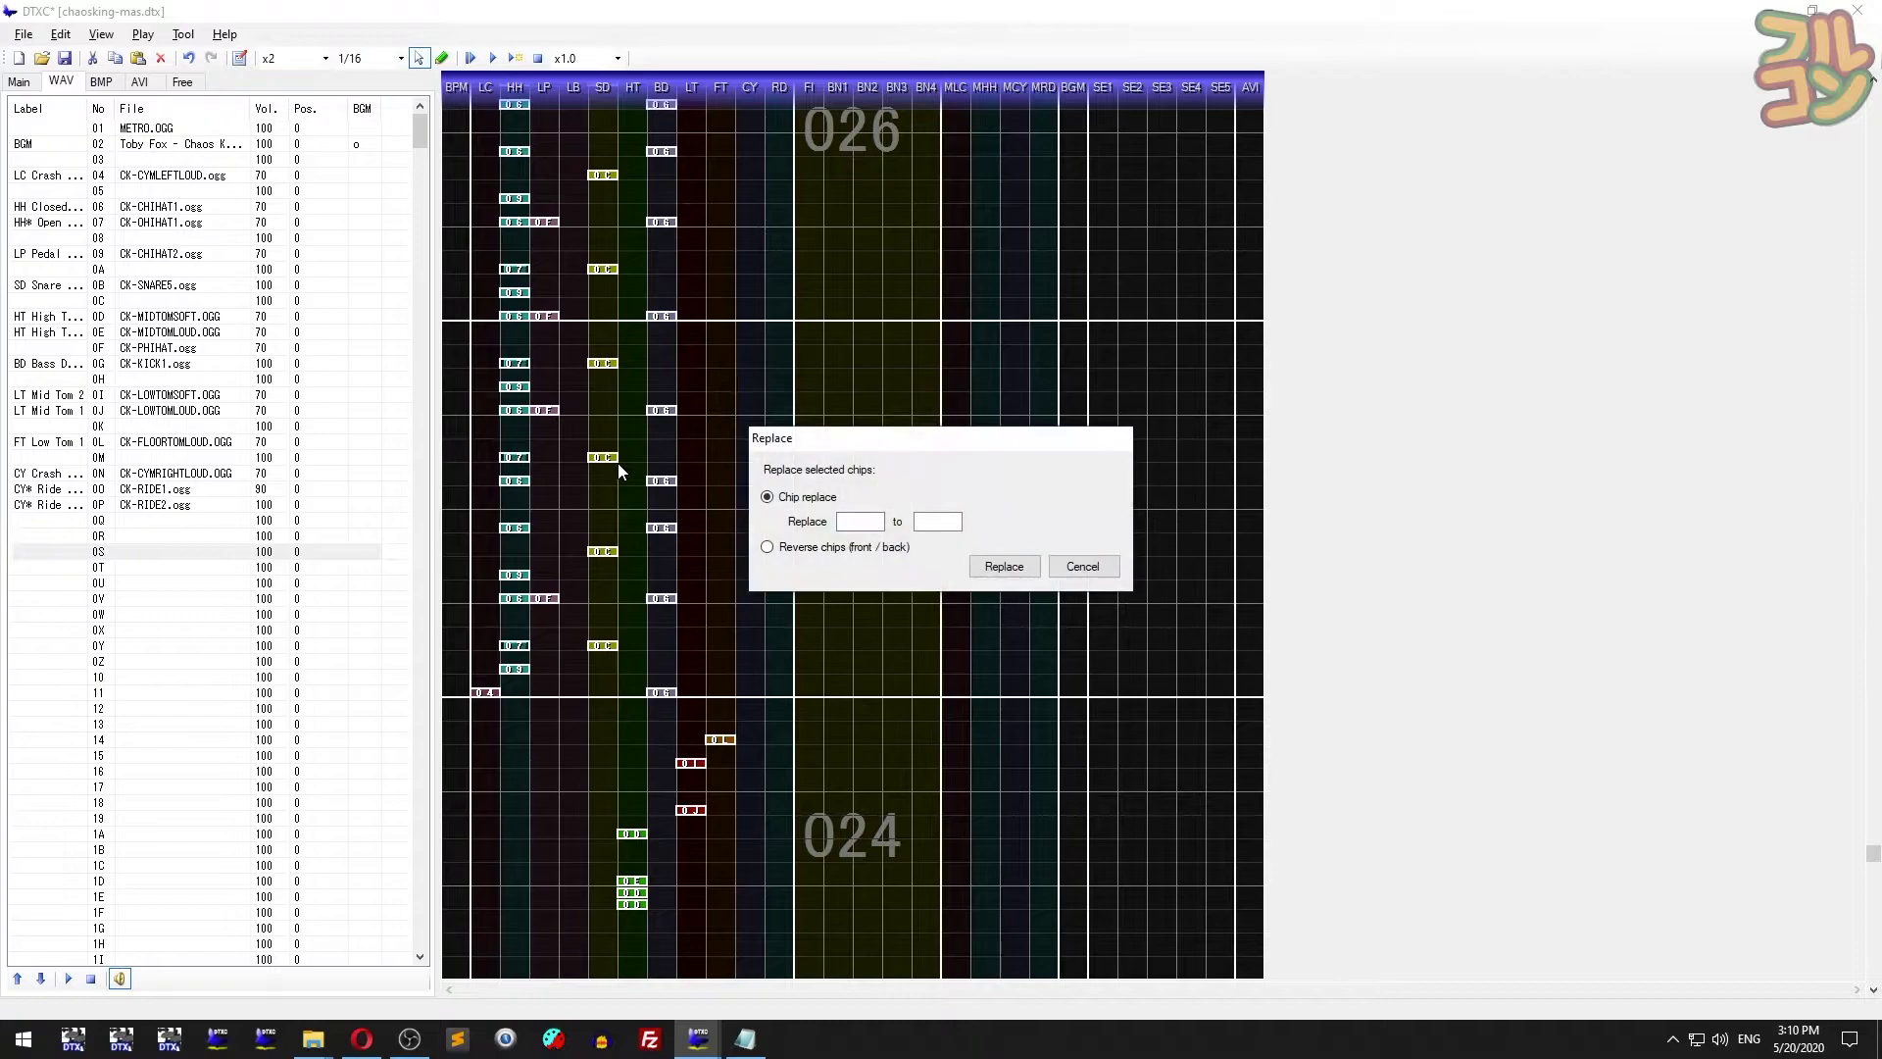
- Apply Reverse chips, then select SNARE-LOUD.OGG and the pencil placement tool
click(823, 556)
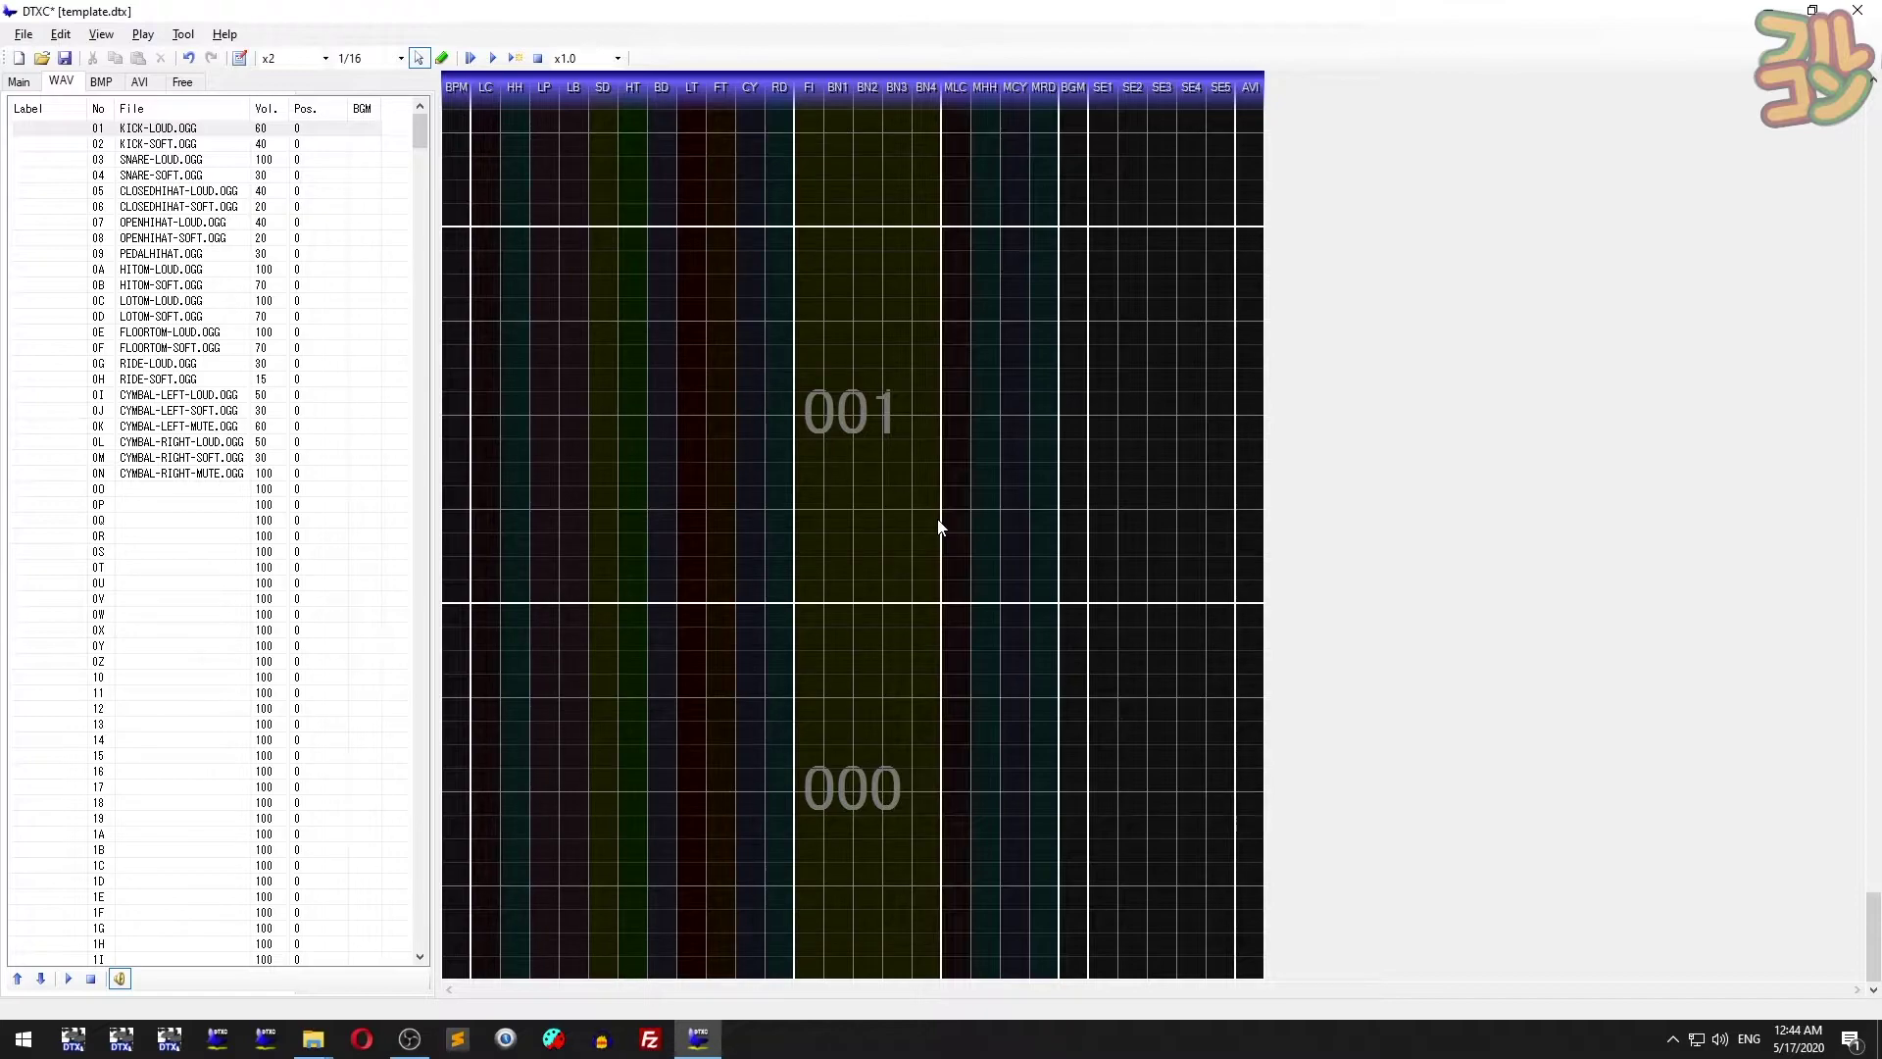
click(582, 273)
click(229, 160)
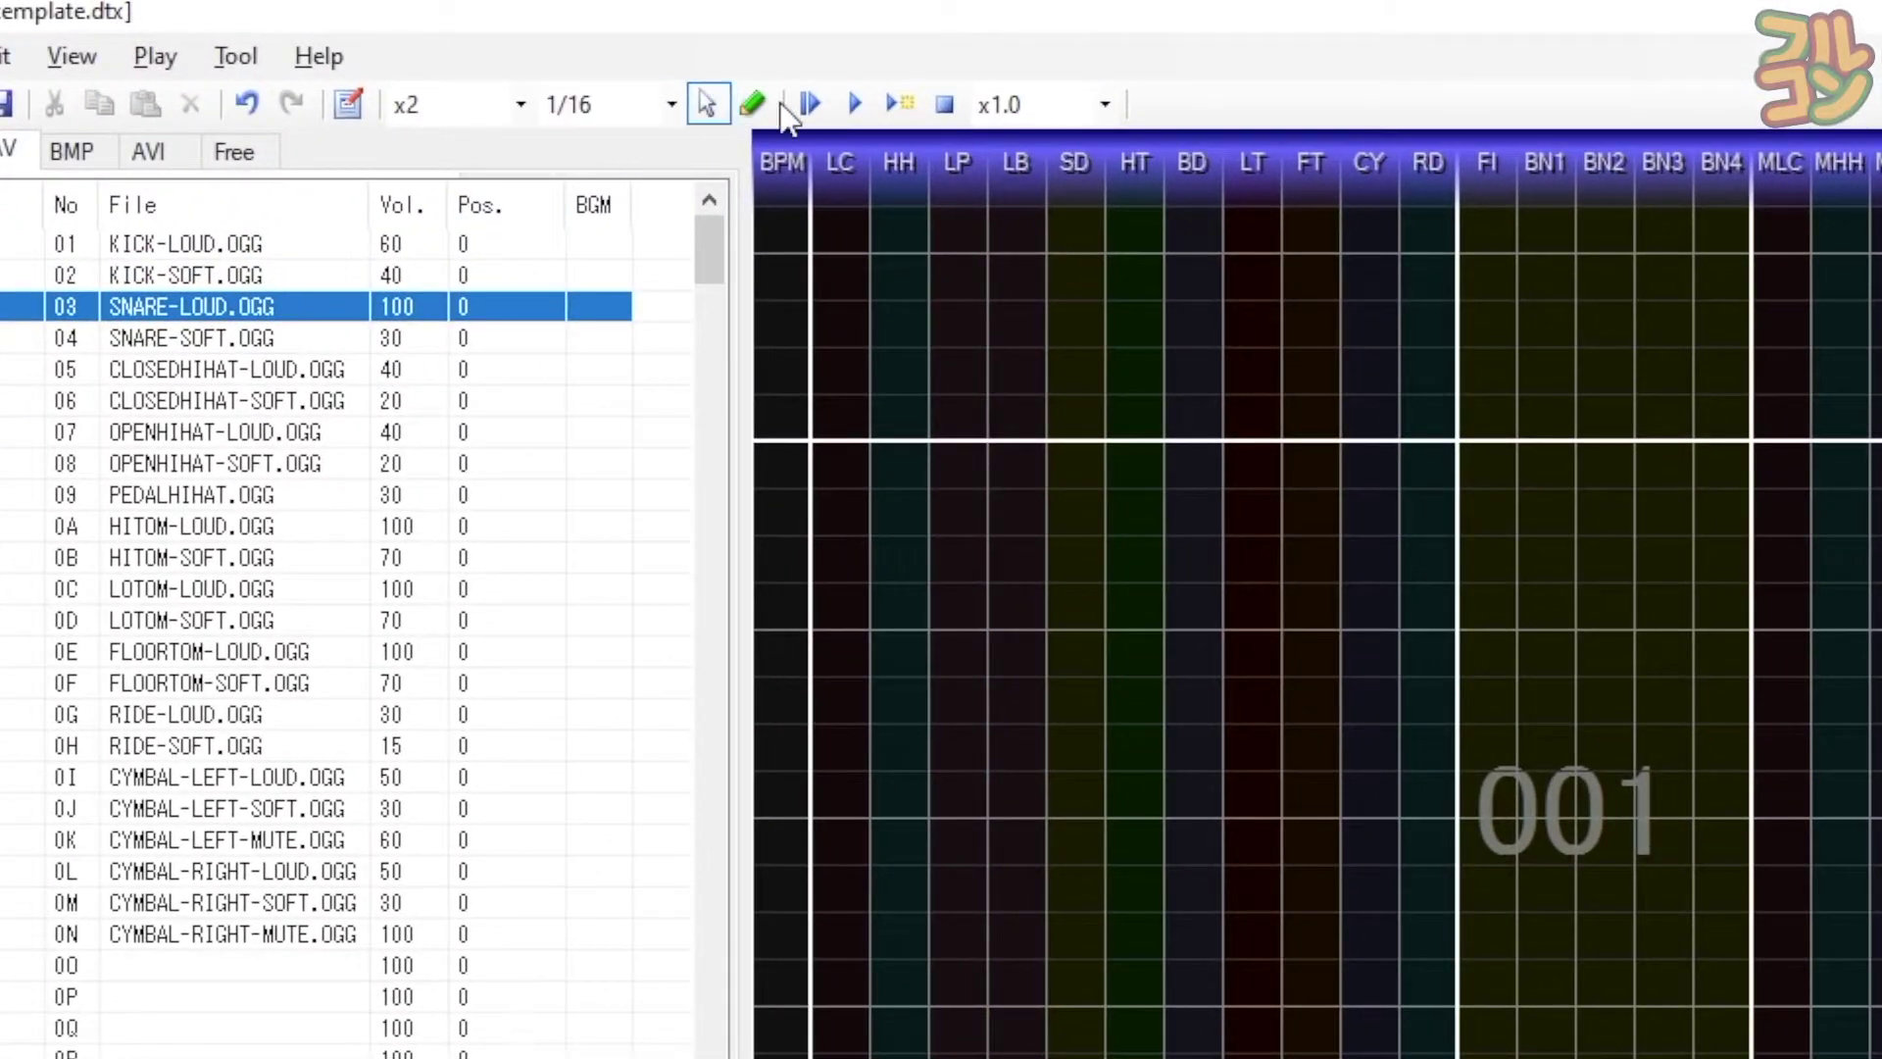
click(771, 113)
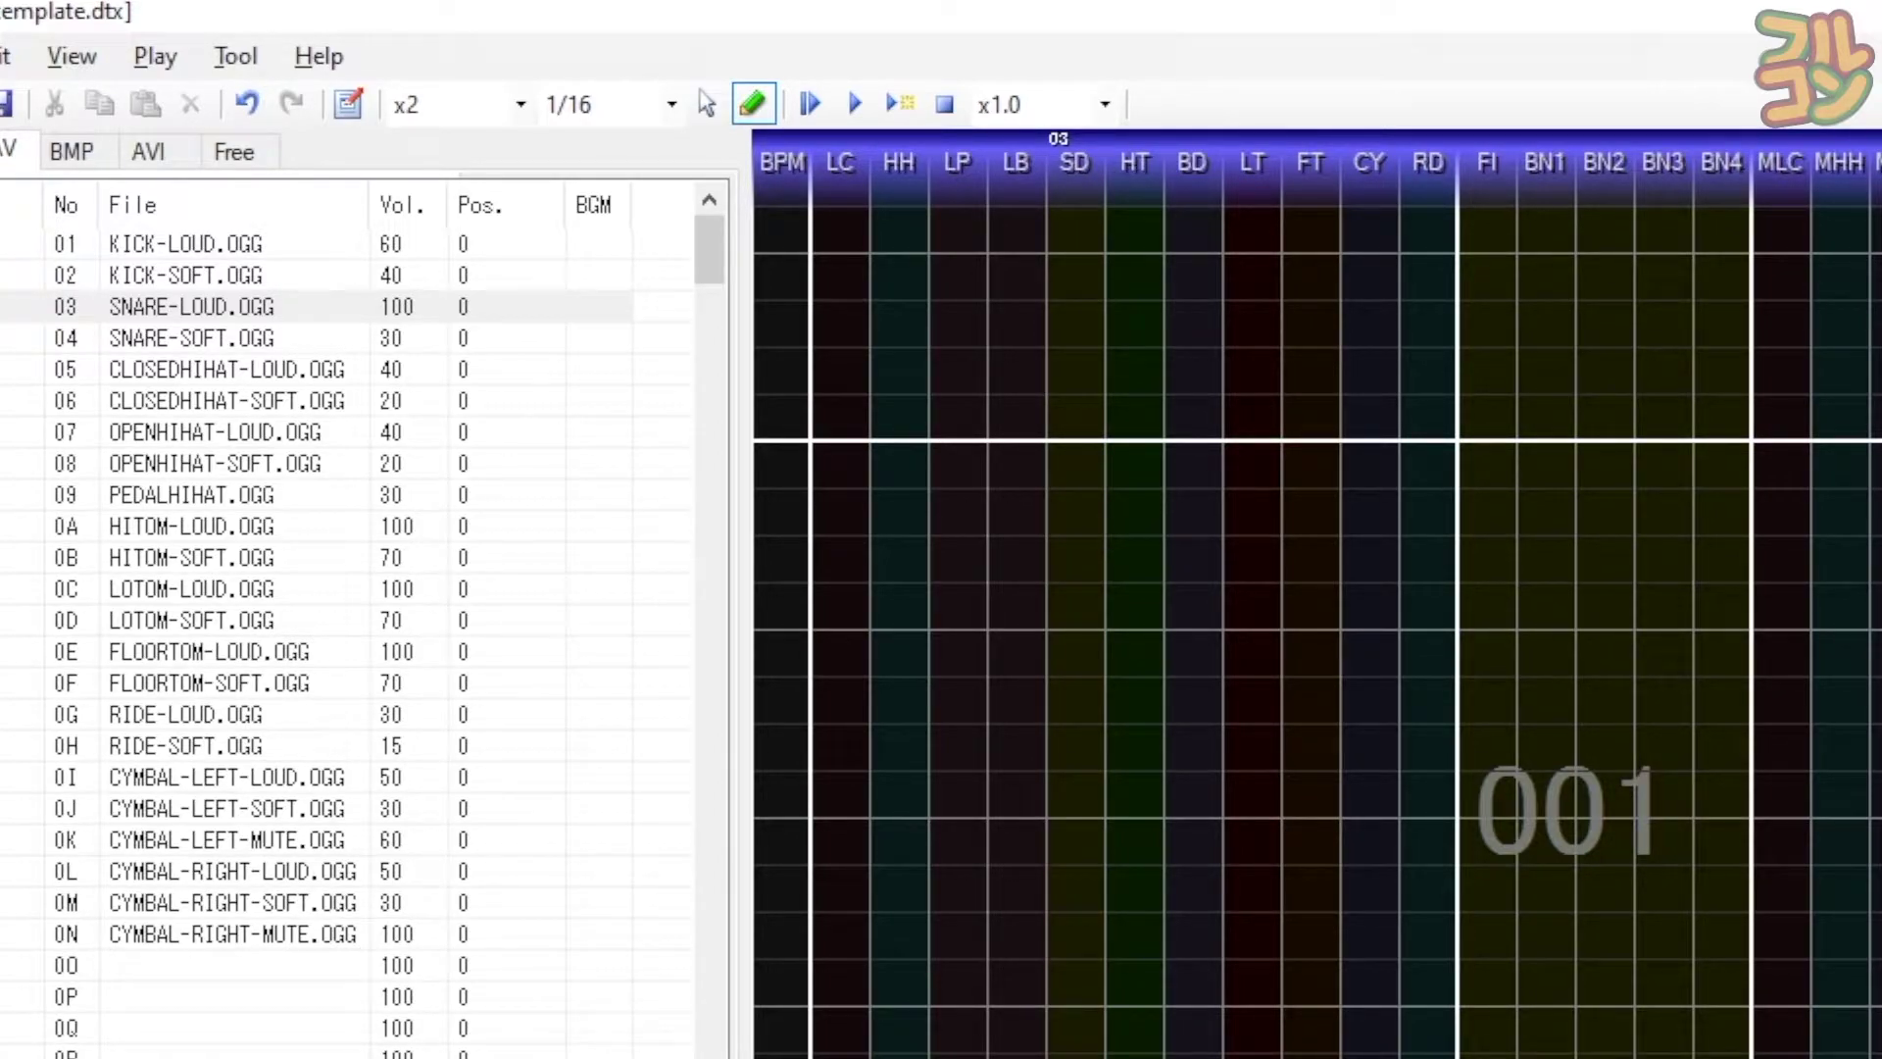
- Place three 03 snare chips on the SD lane of measure 001, then select KICK-LOUD.OGG
click(1068, 996)
click(226, 526)
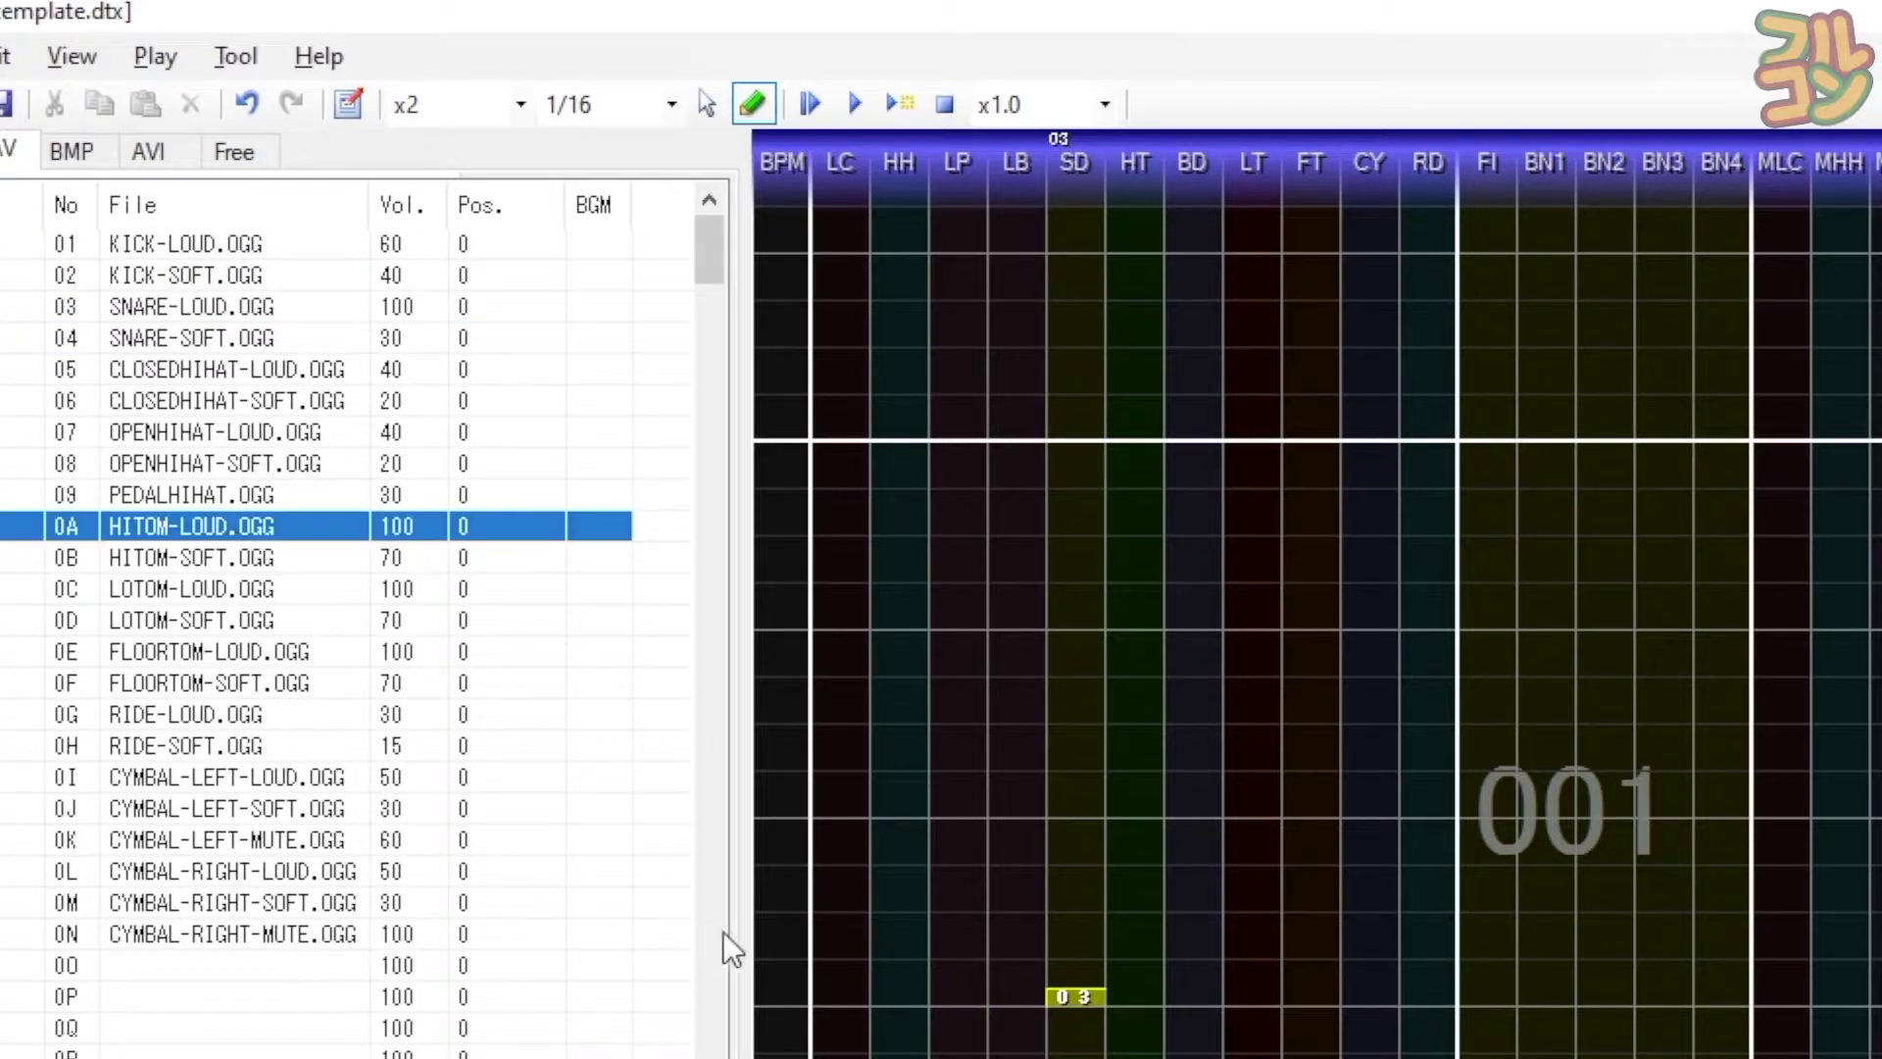
click(1079, 824)
click(1078, 632)
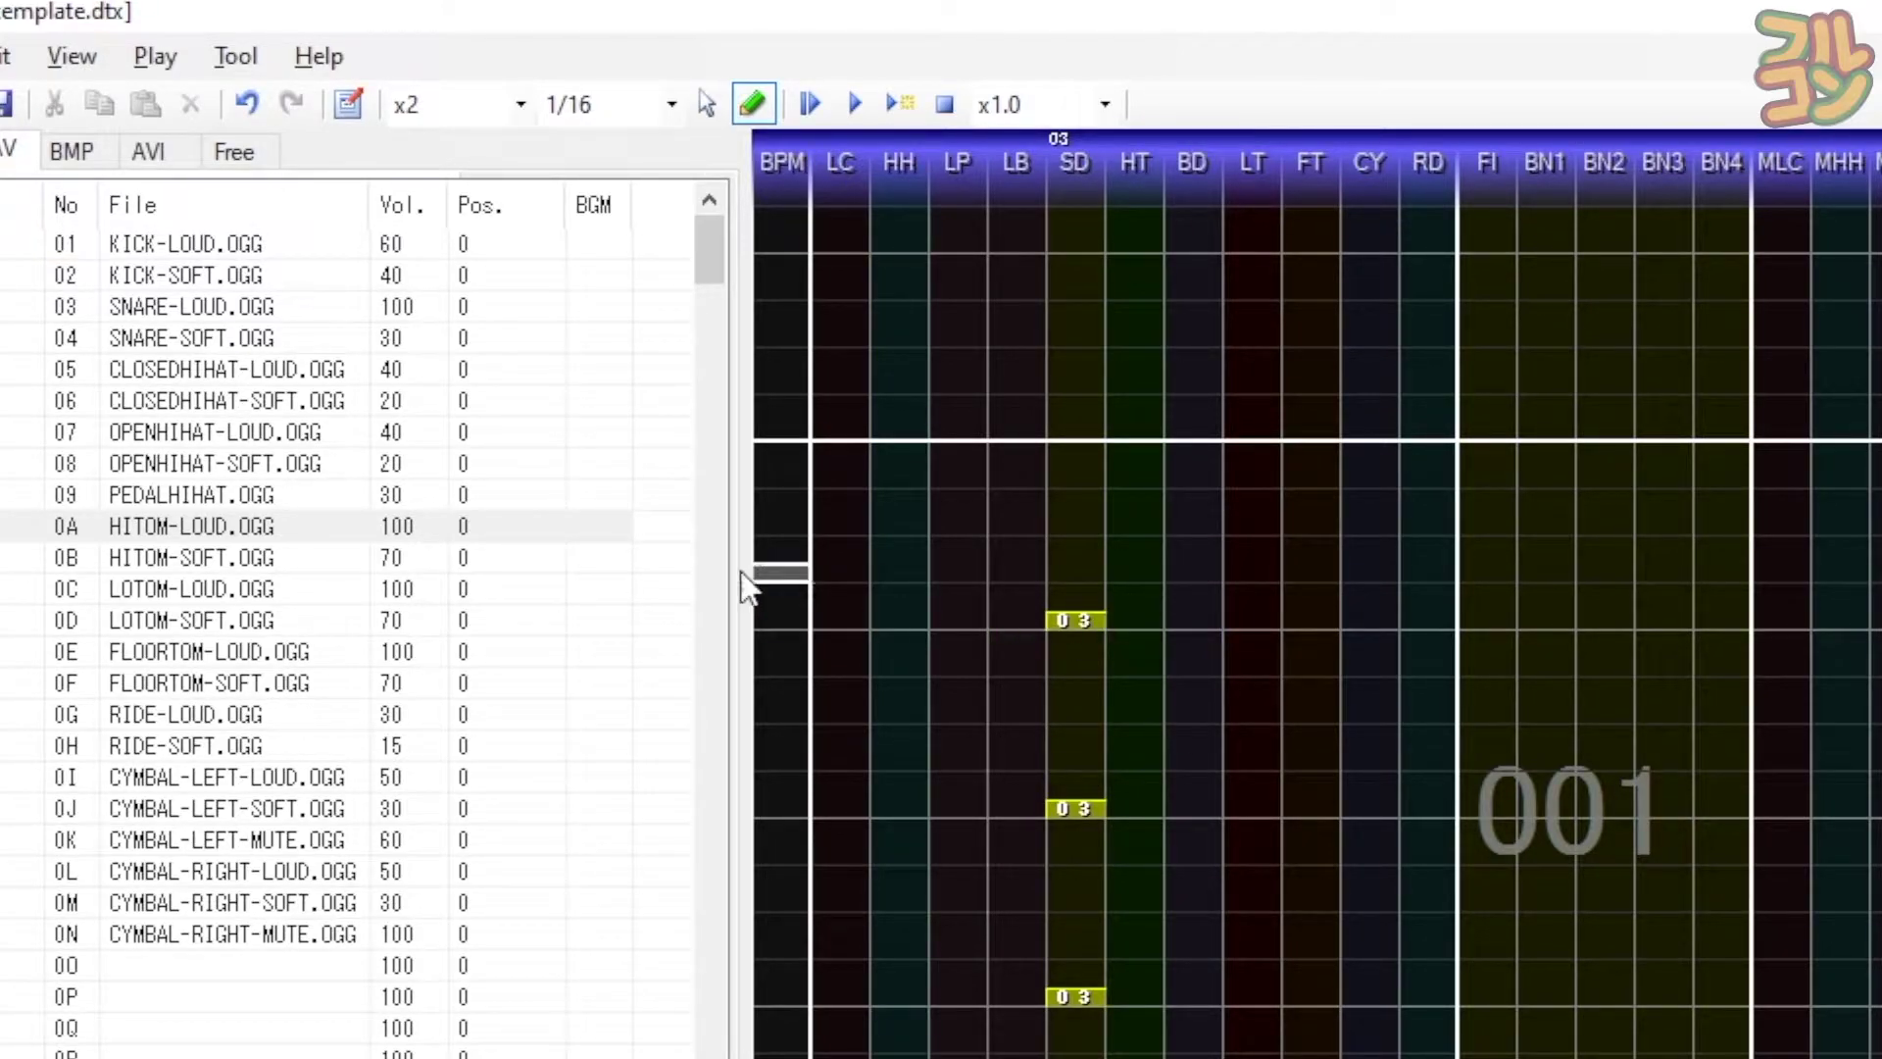
click(292, 247)
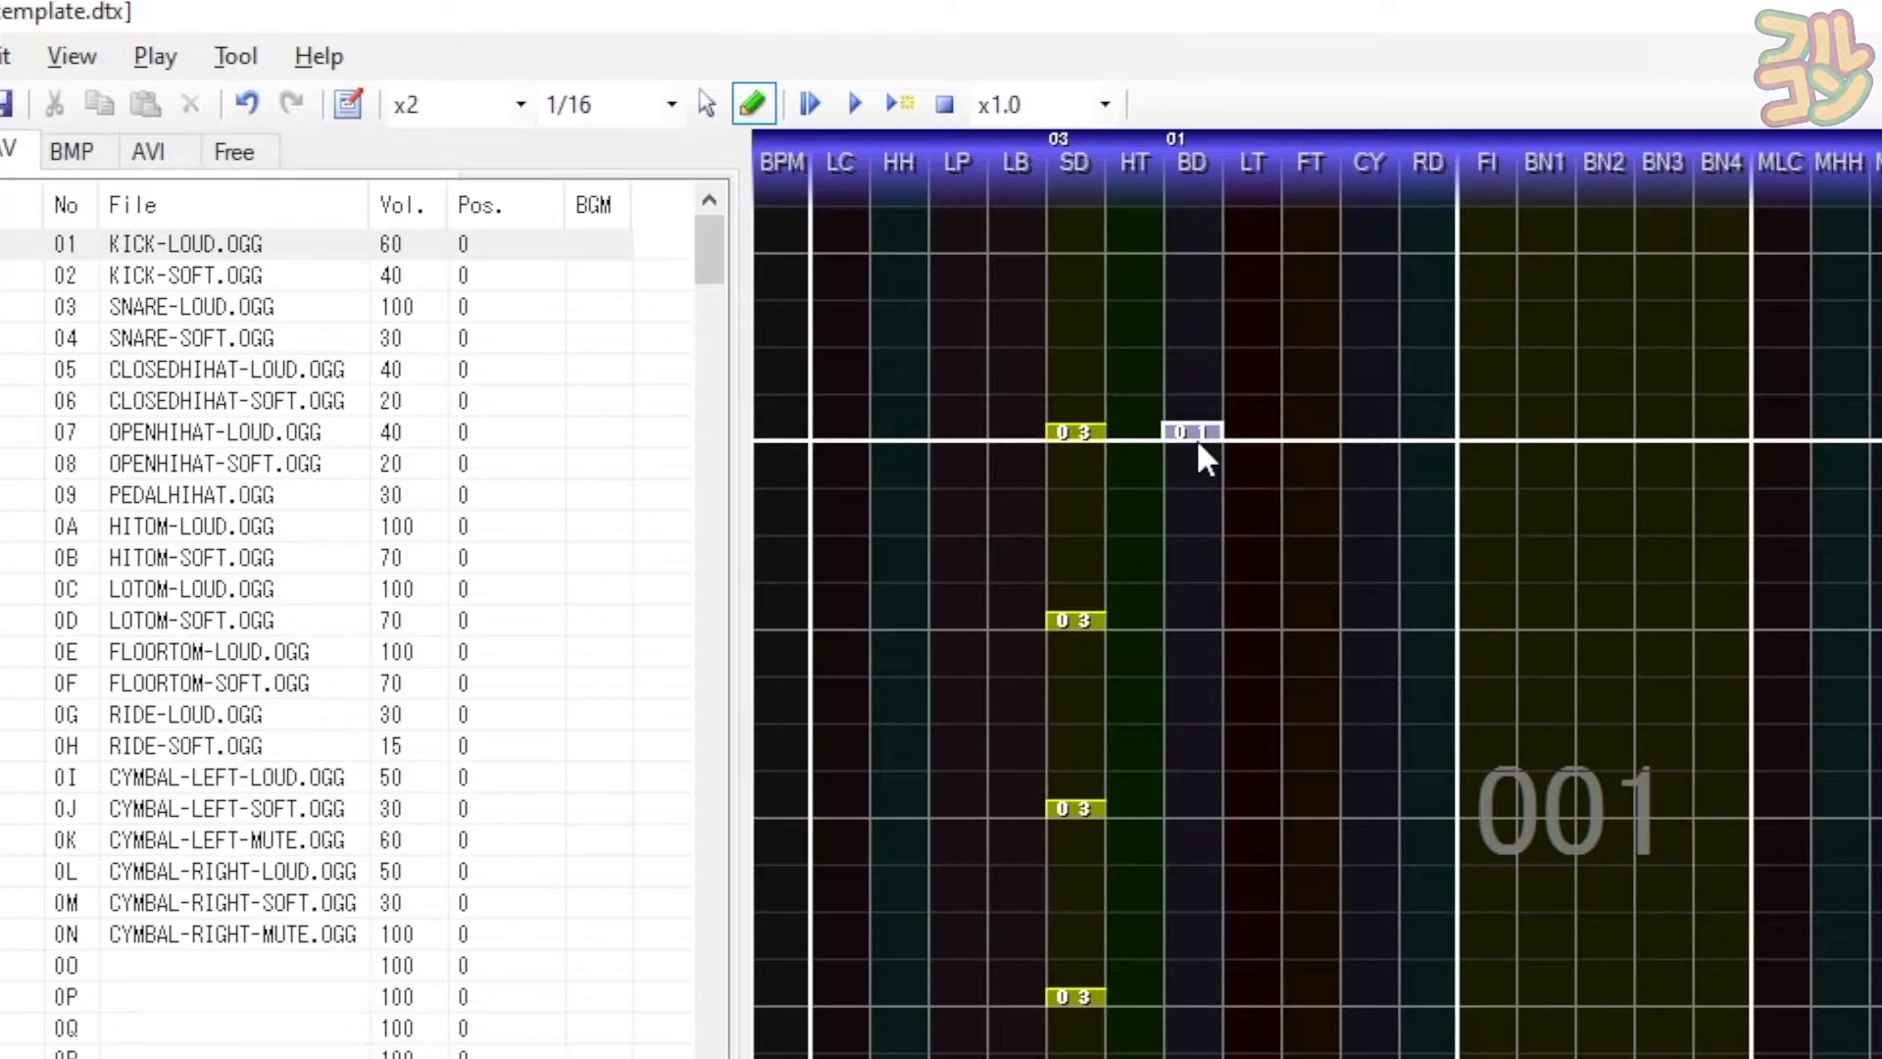
- Place two SNARE-SOFT.OGG 04 chips on the SD lane in measure 002
scroll(1196, 439, up, 4)
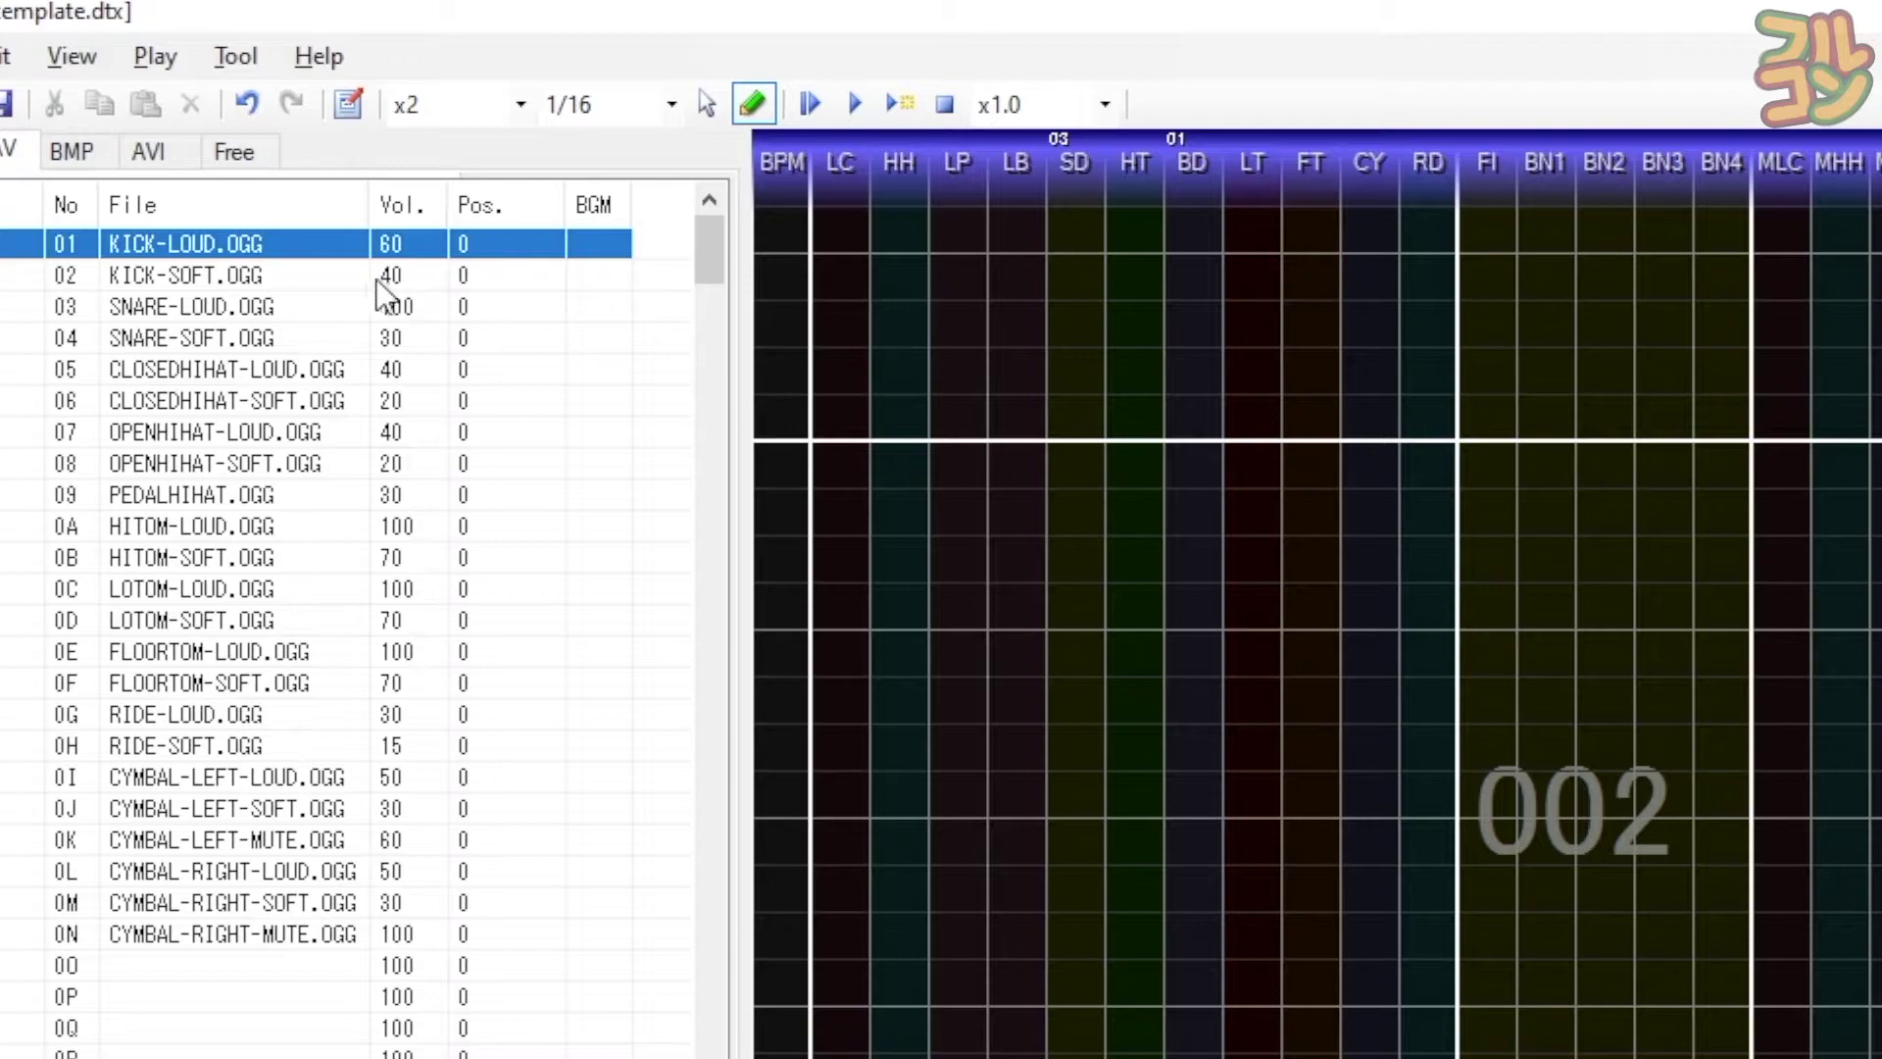
click(221, 338)
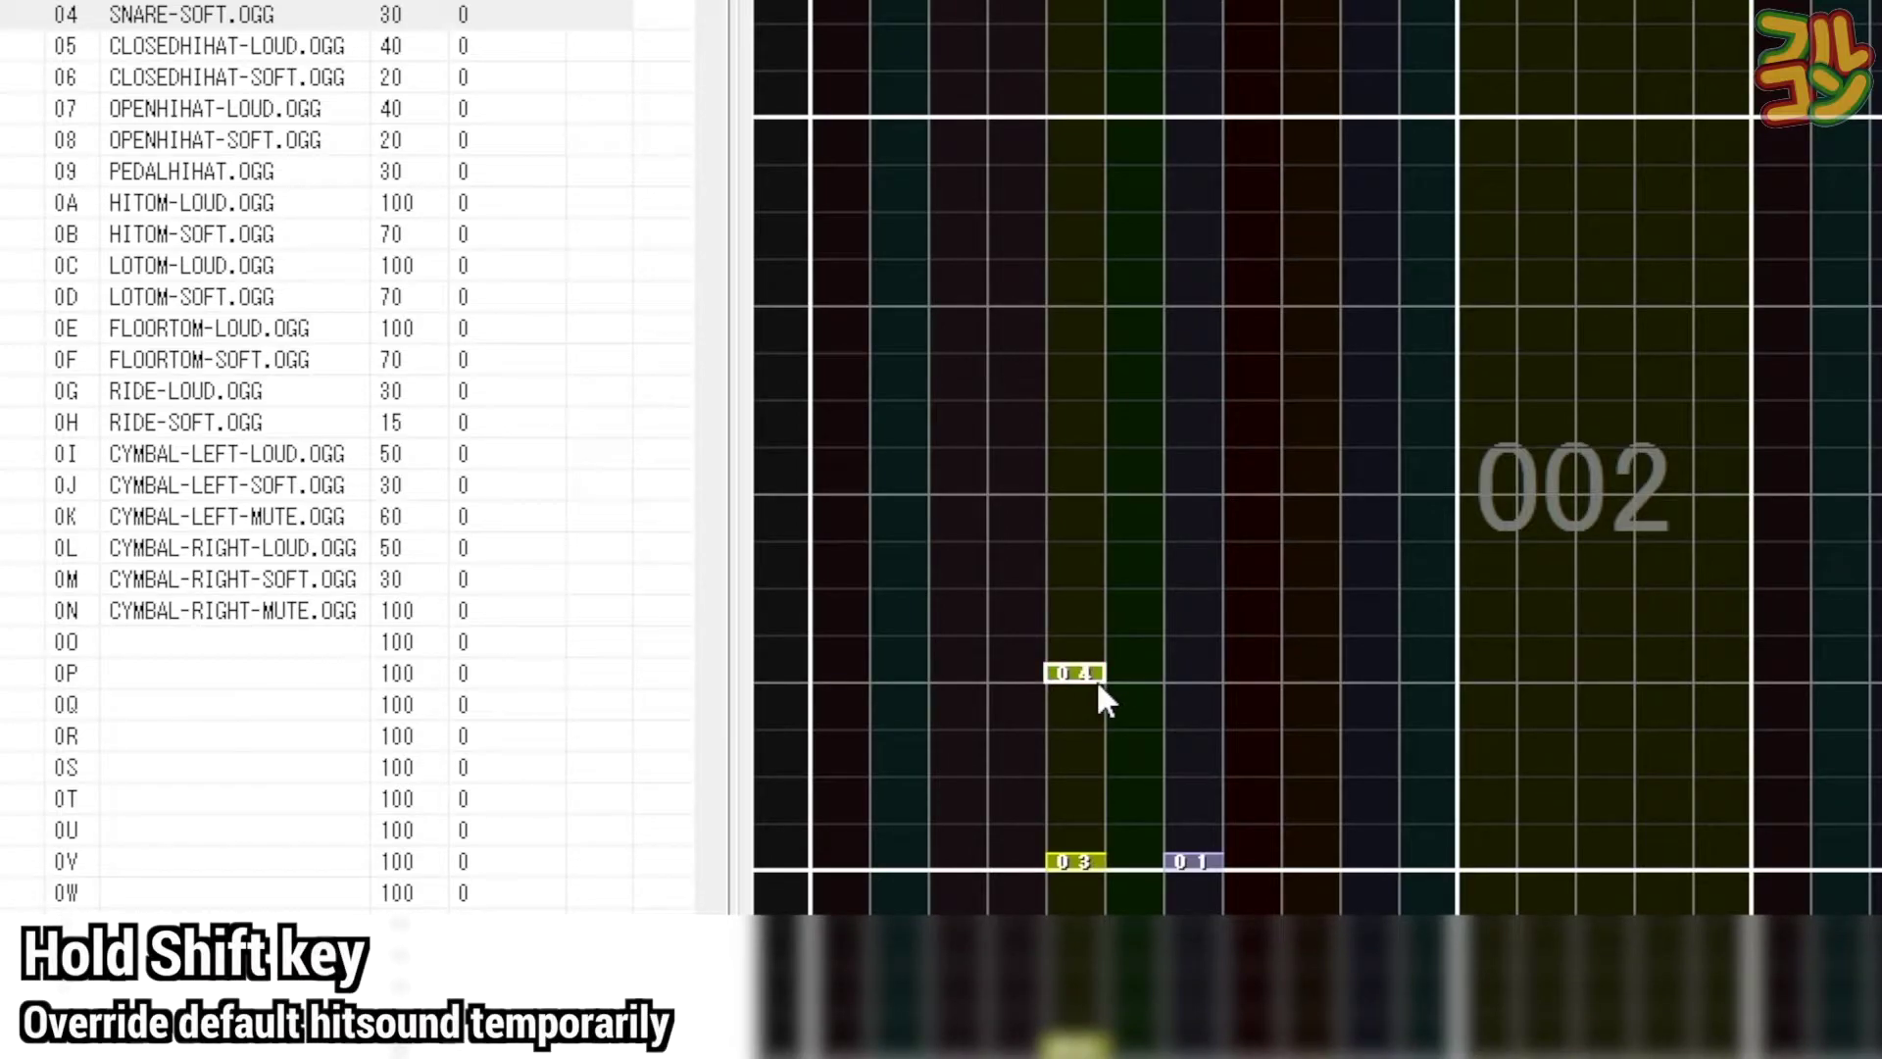
shift+click(1098, 682)
shift+click(1096, 486)
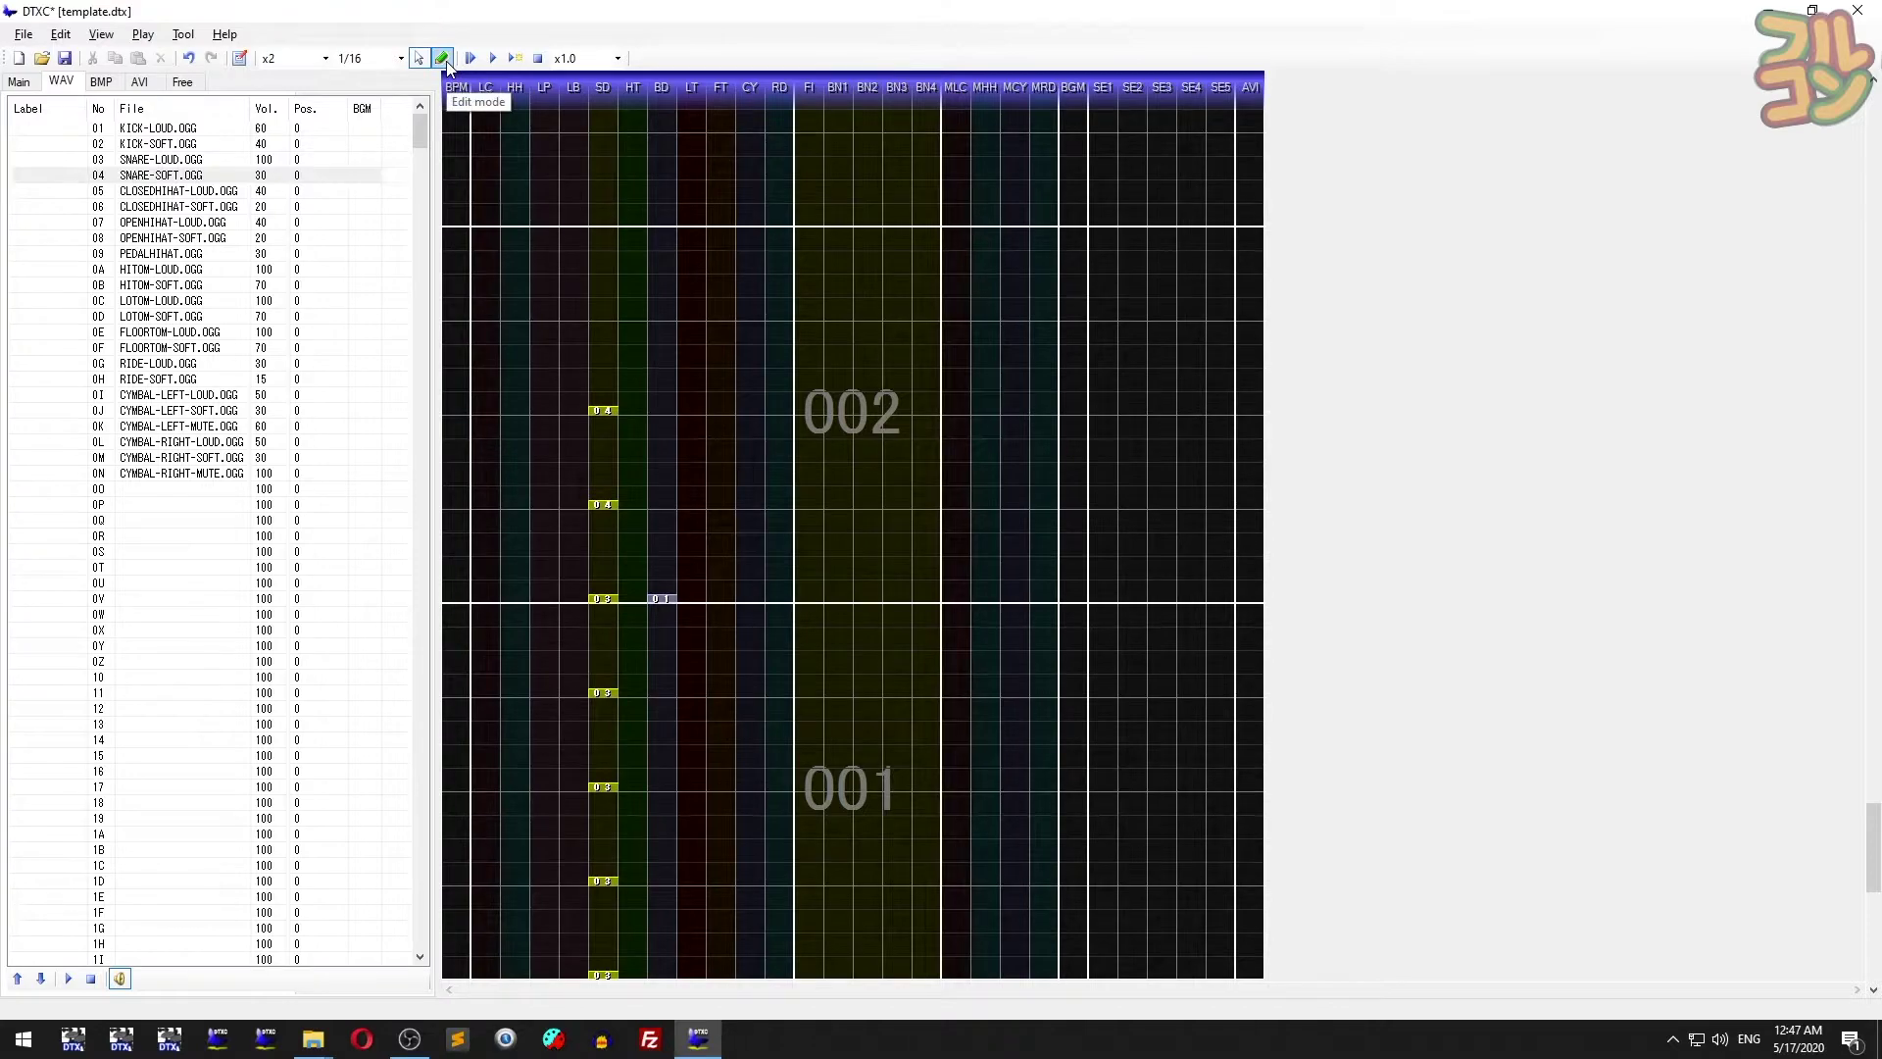
- Add a 125.70 BPM tempo change on the BPM lane at measure 002's start
click(443, 60)
click(466, 601)
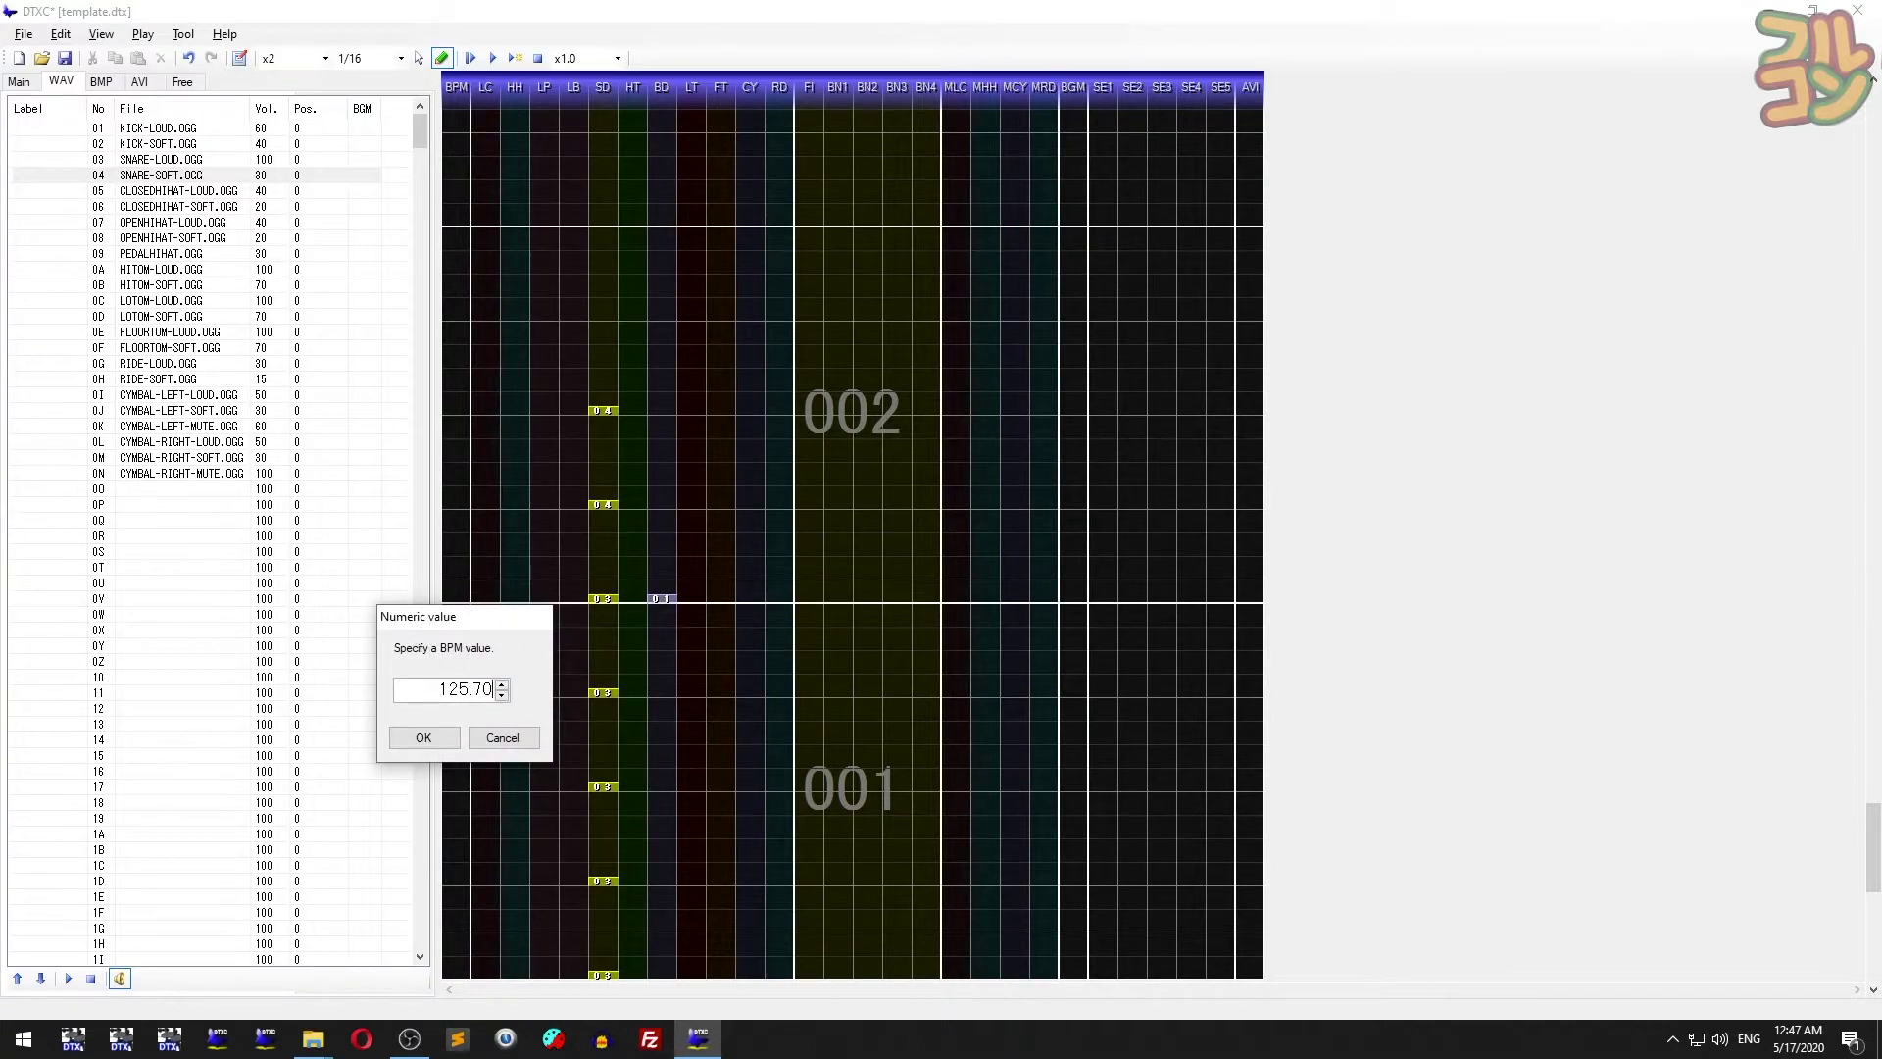
click(424, 738)
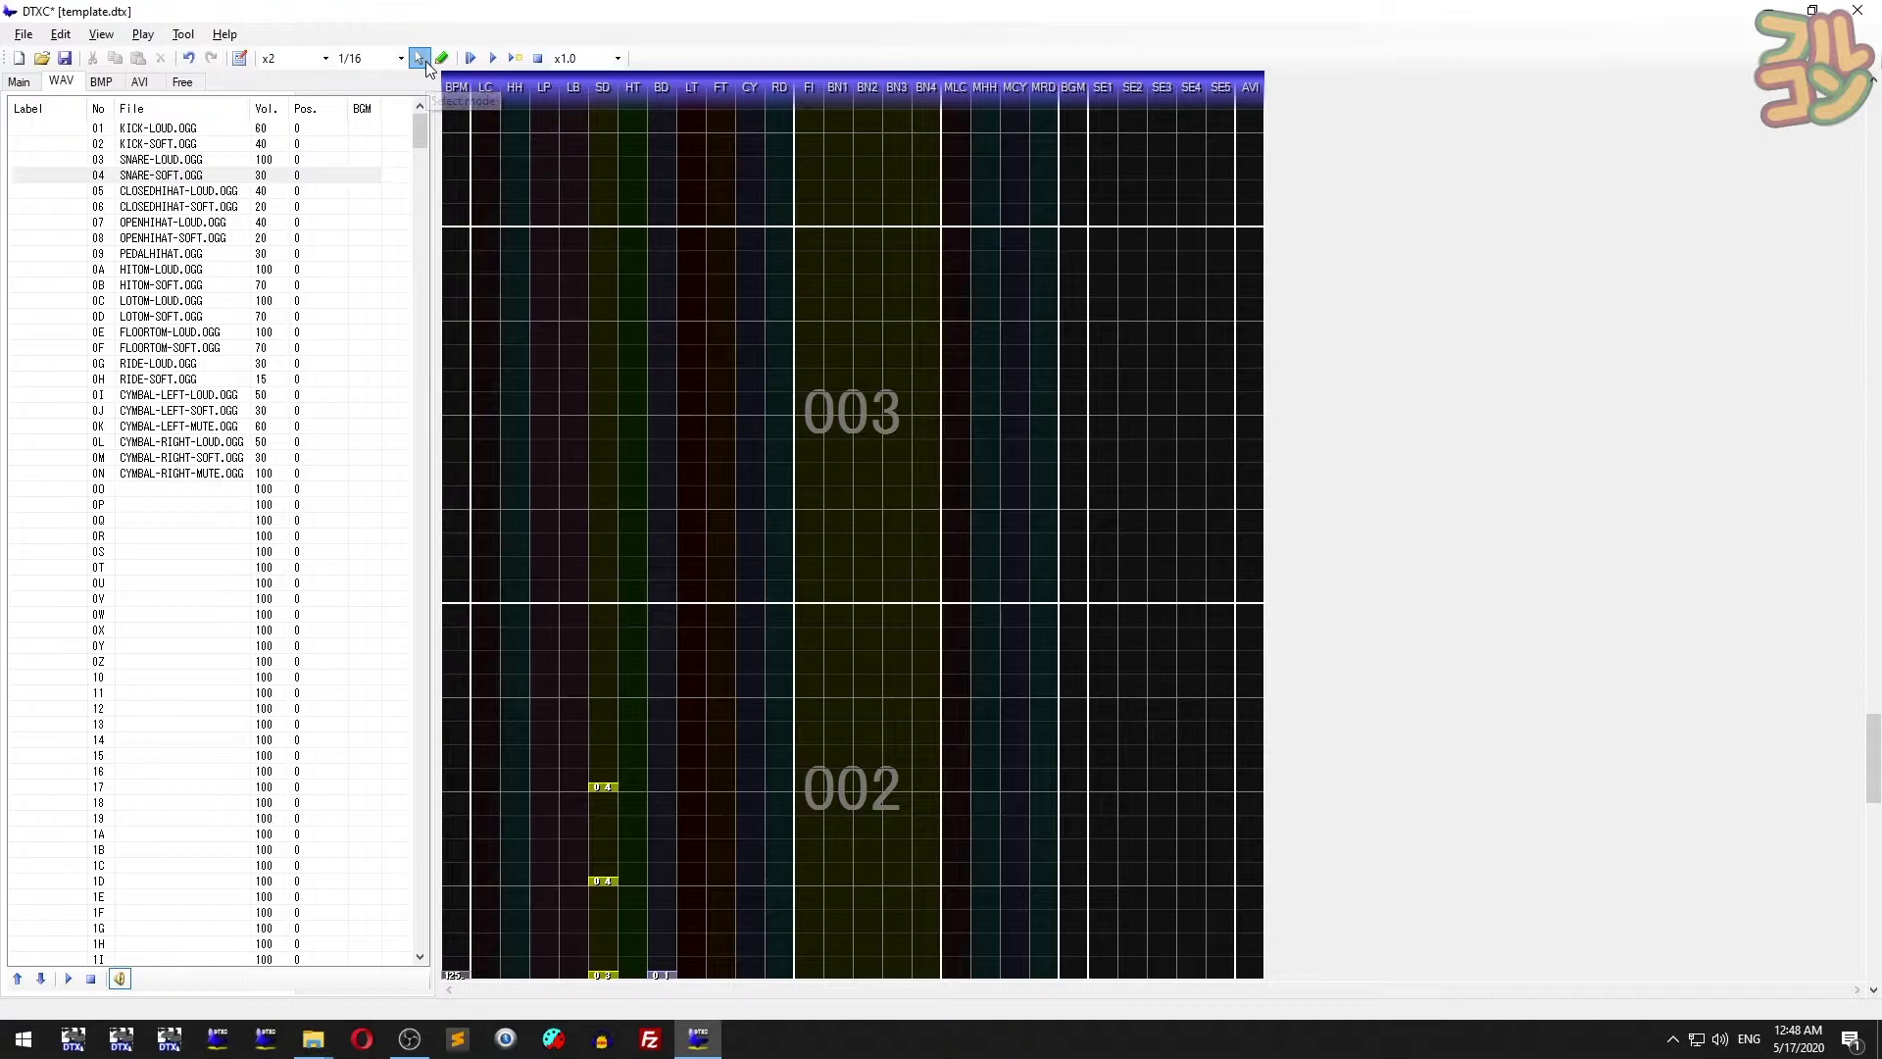
- Shorten bar 003 to a 0.75 length scale
right_click(697, 392)
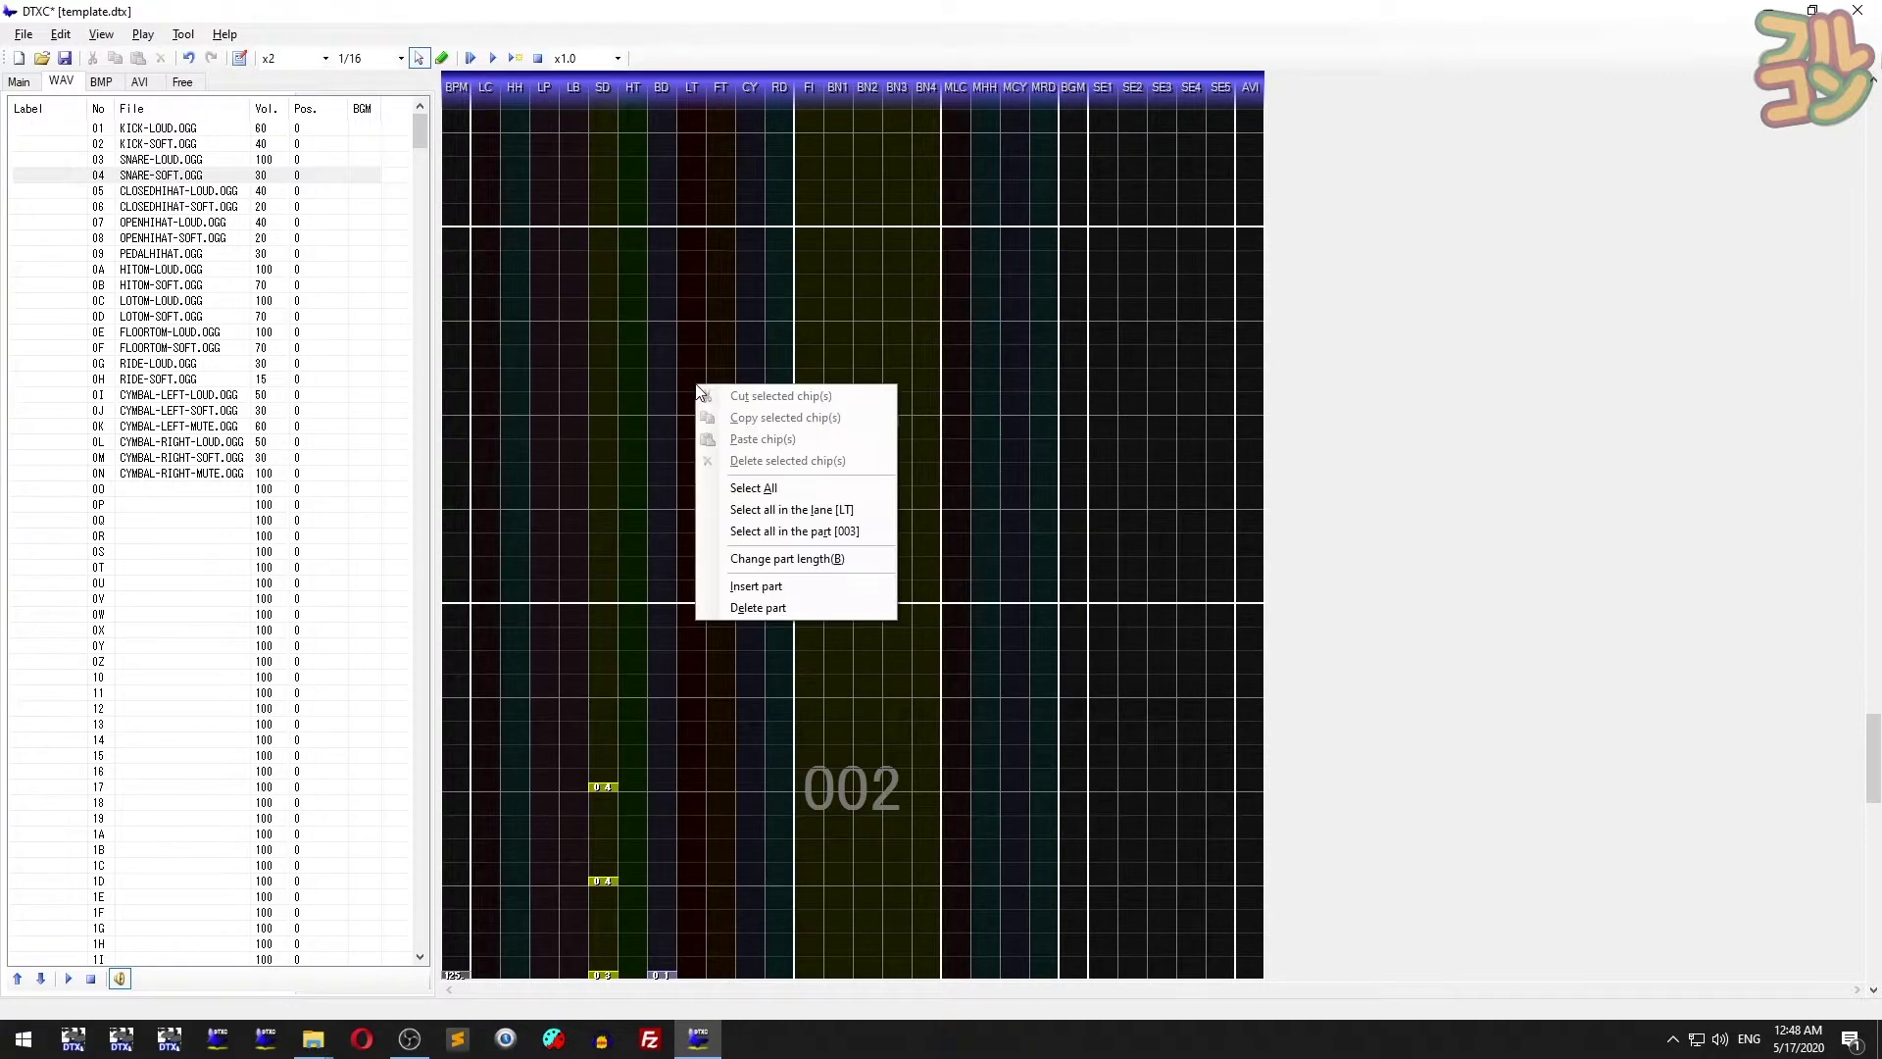
click(875, 561)
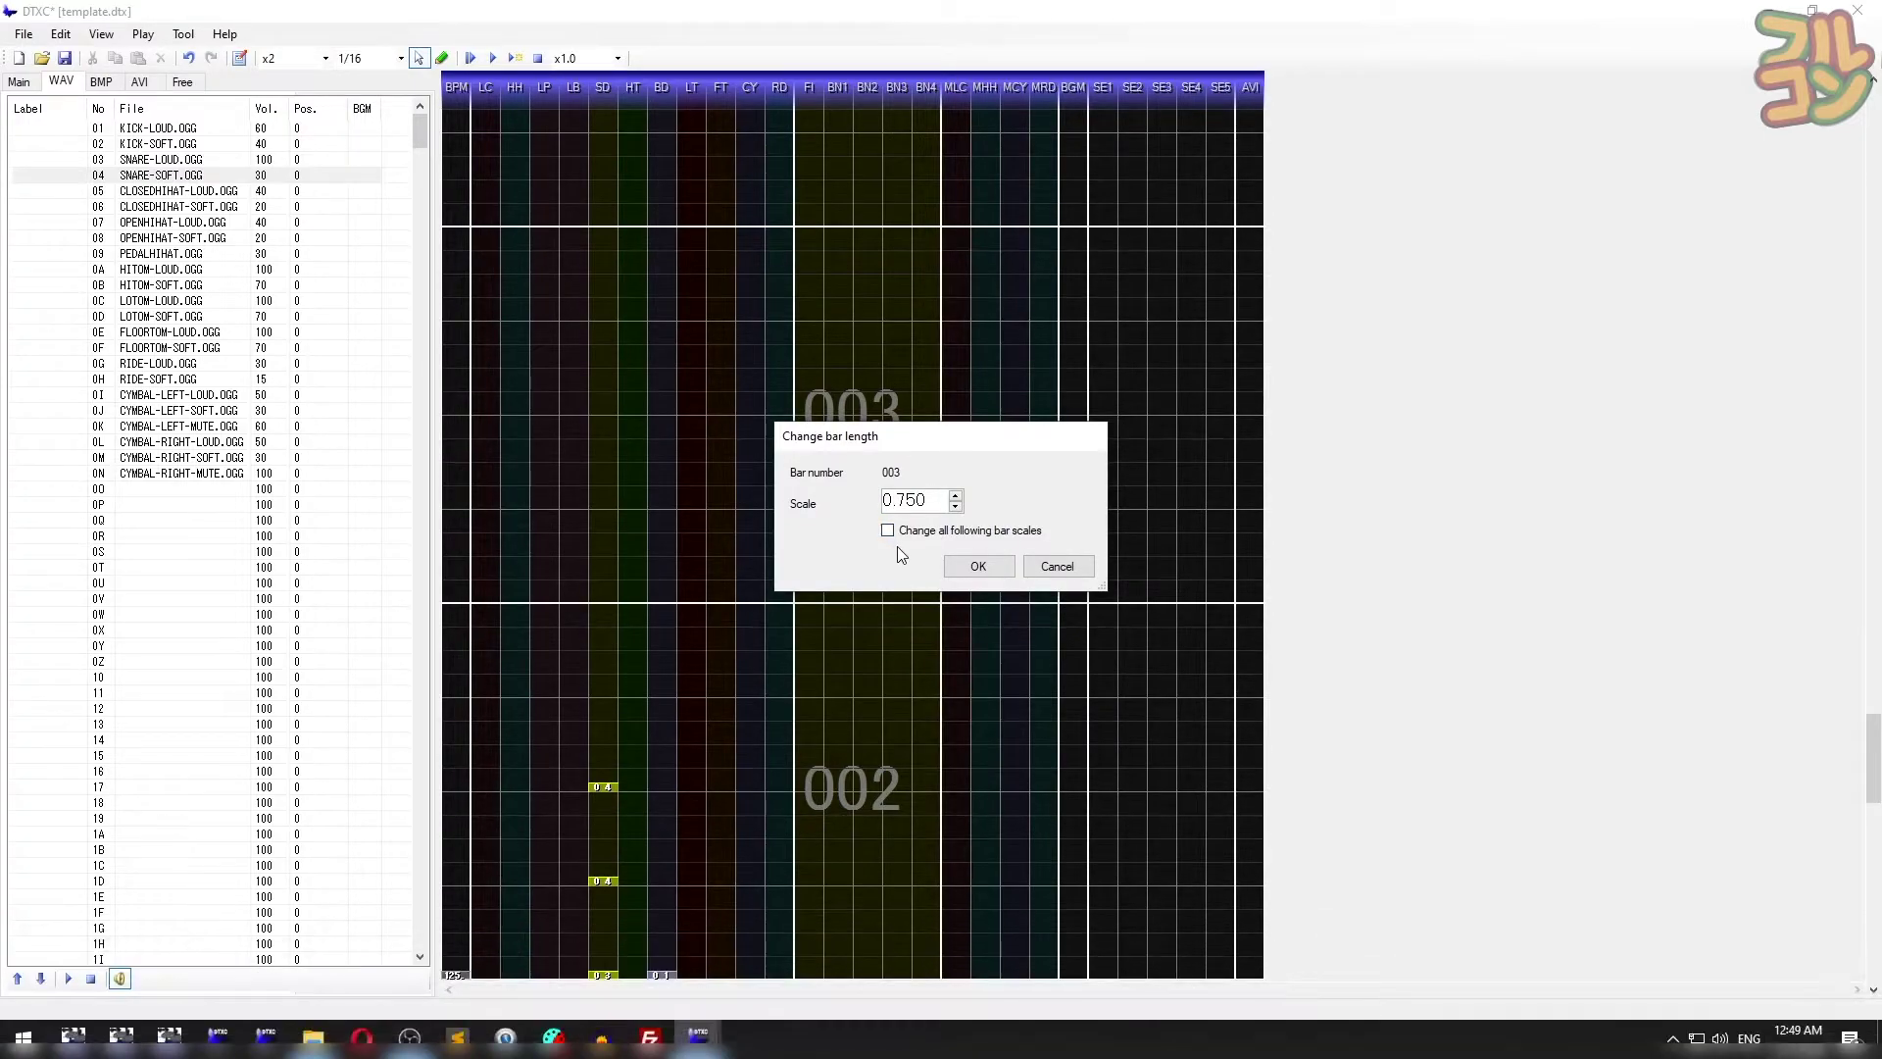
click(978, 567)
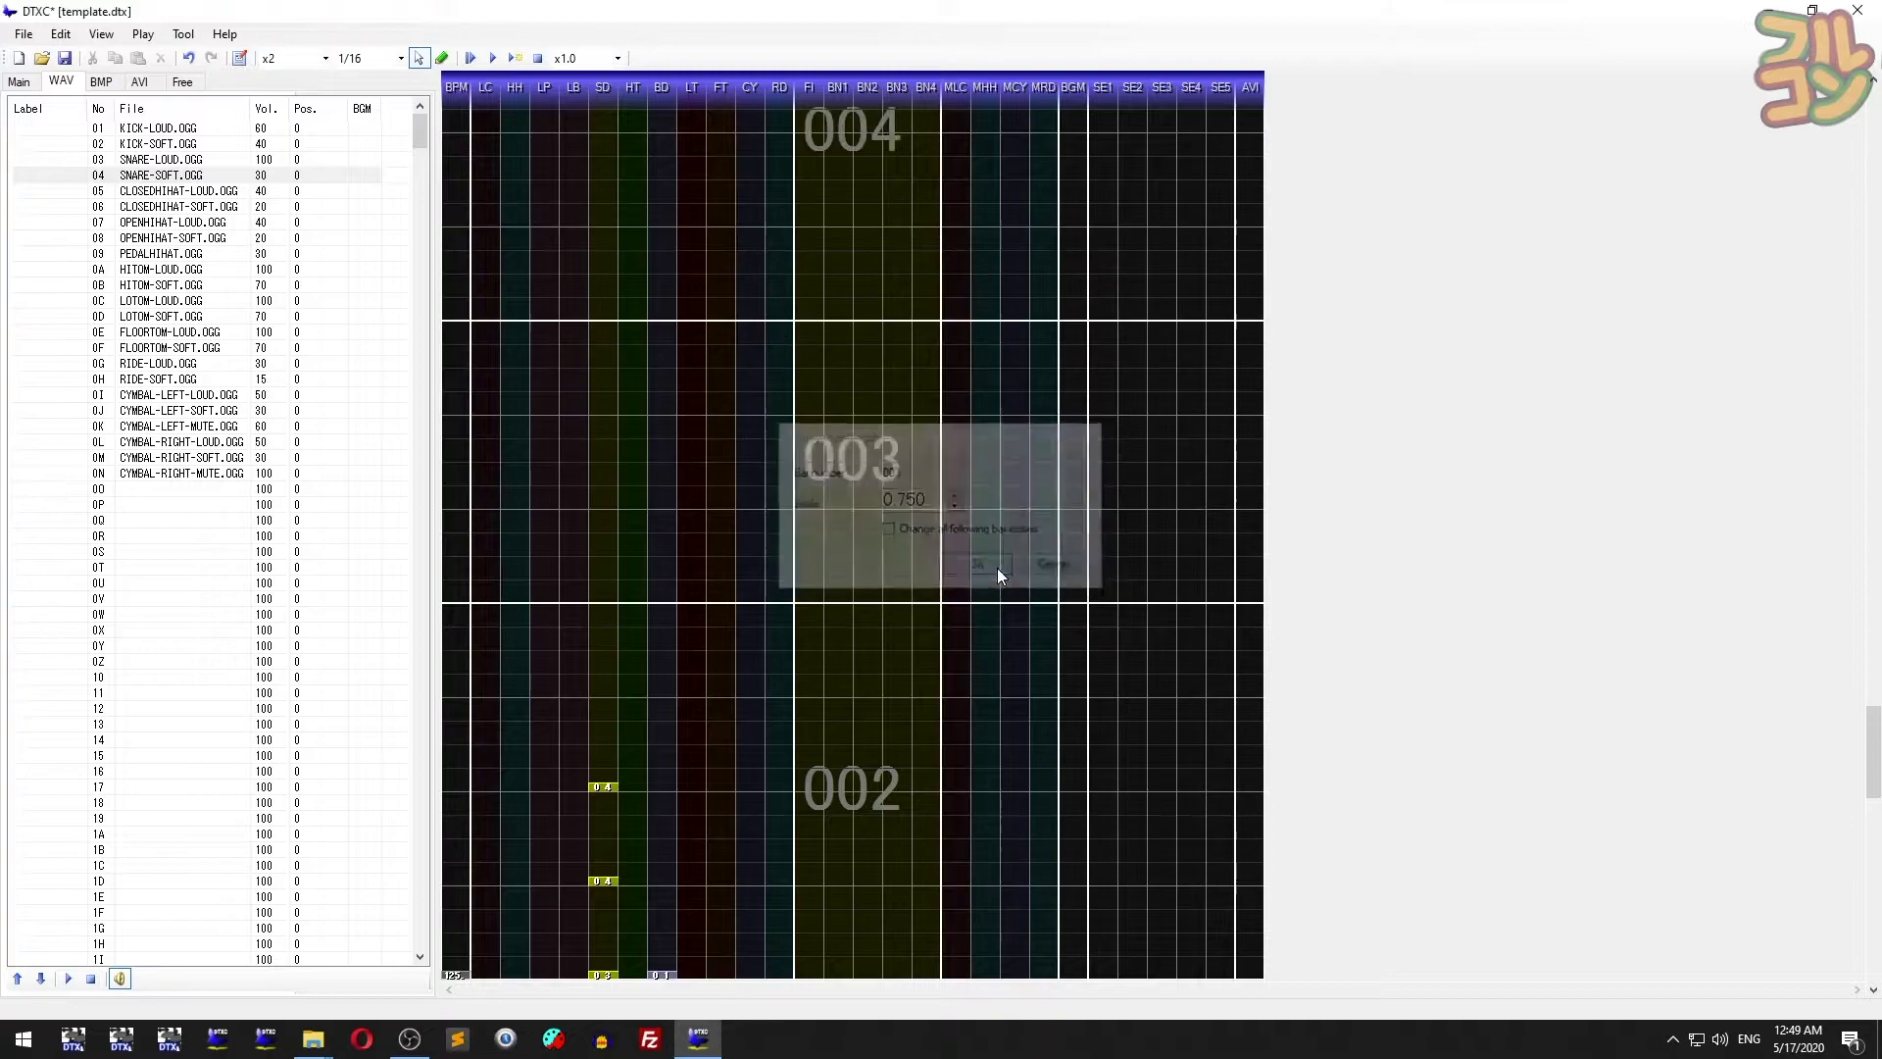
- Stretch bar 004 to a 1.75 length scale
scroll(996, 576, up, 3)
right_click(996, 575)
click(932, 505)
key(BackSpace)
key(BackSpace)
key(BackSpace)
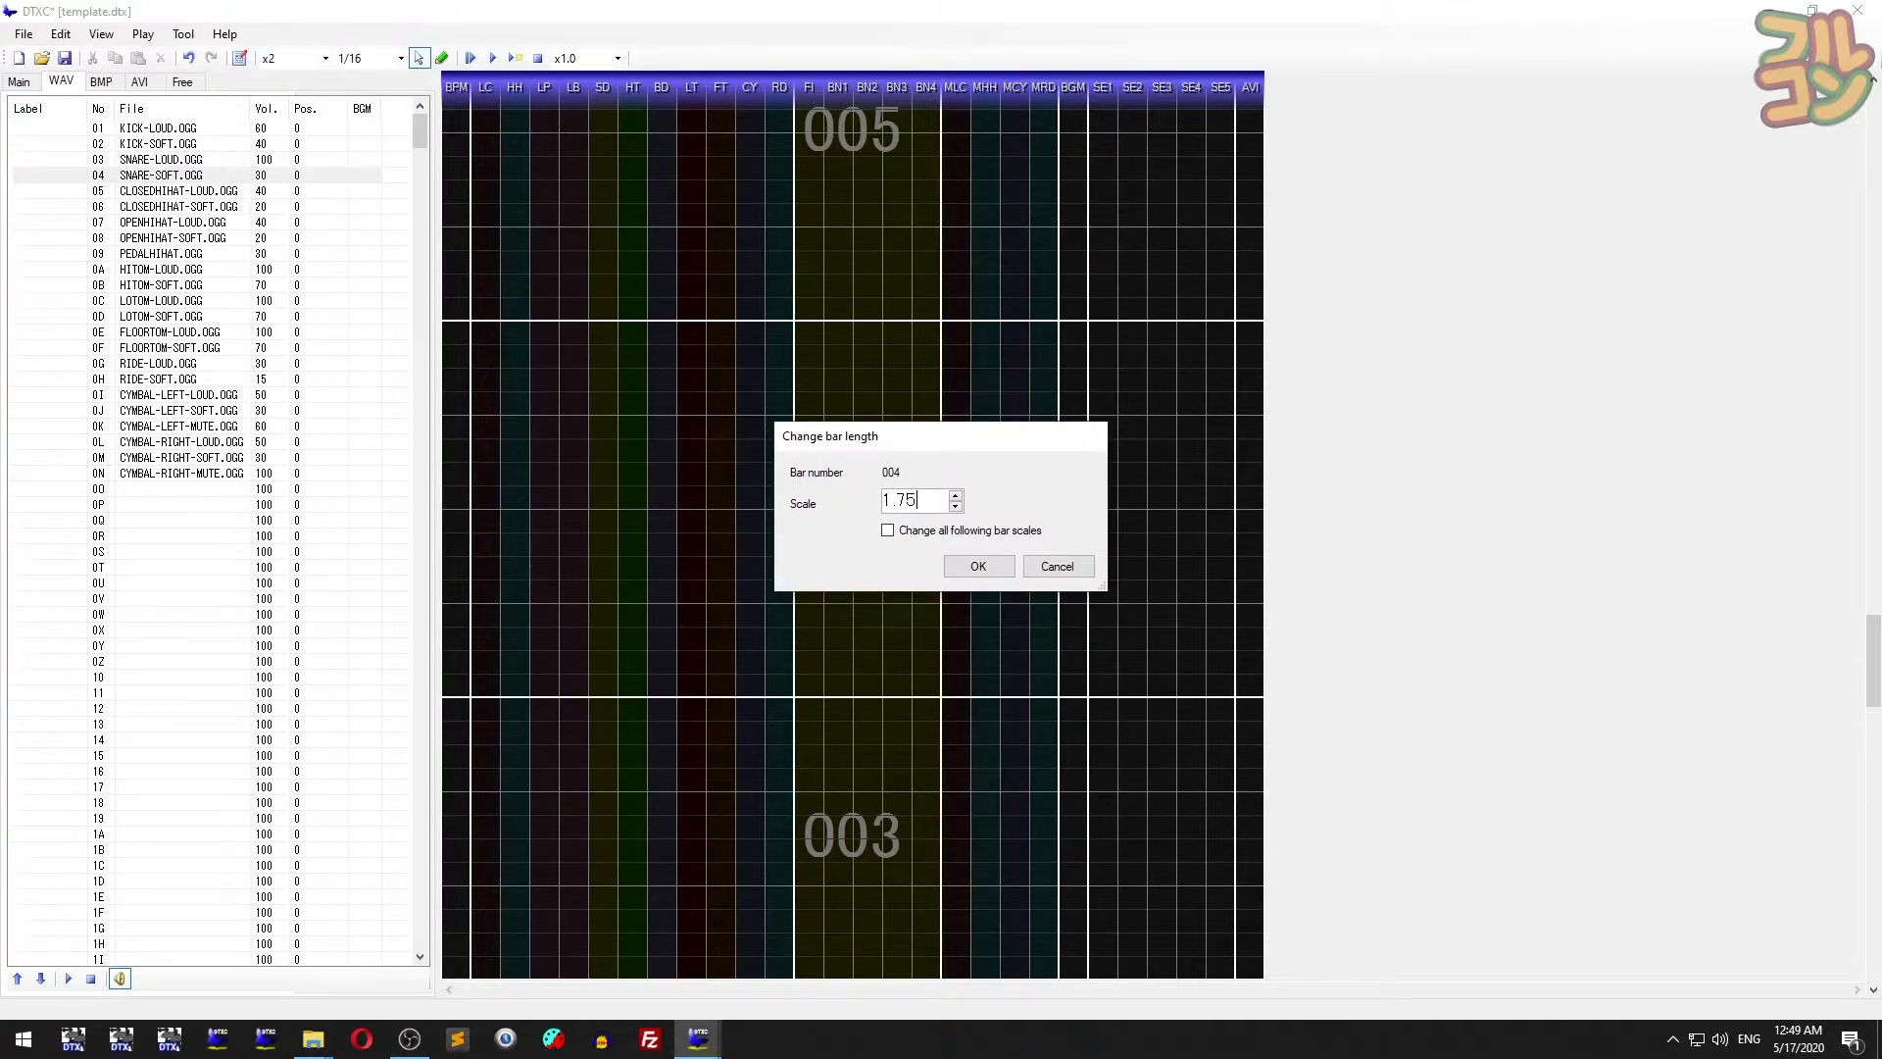
click(986, 566)
scroll(1001, 576, up, 2)
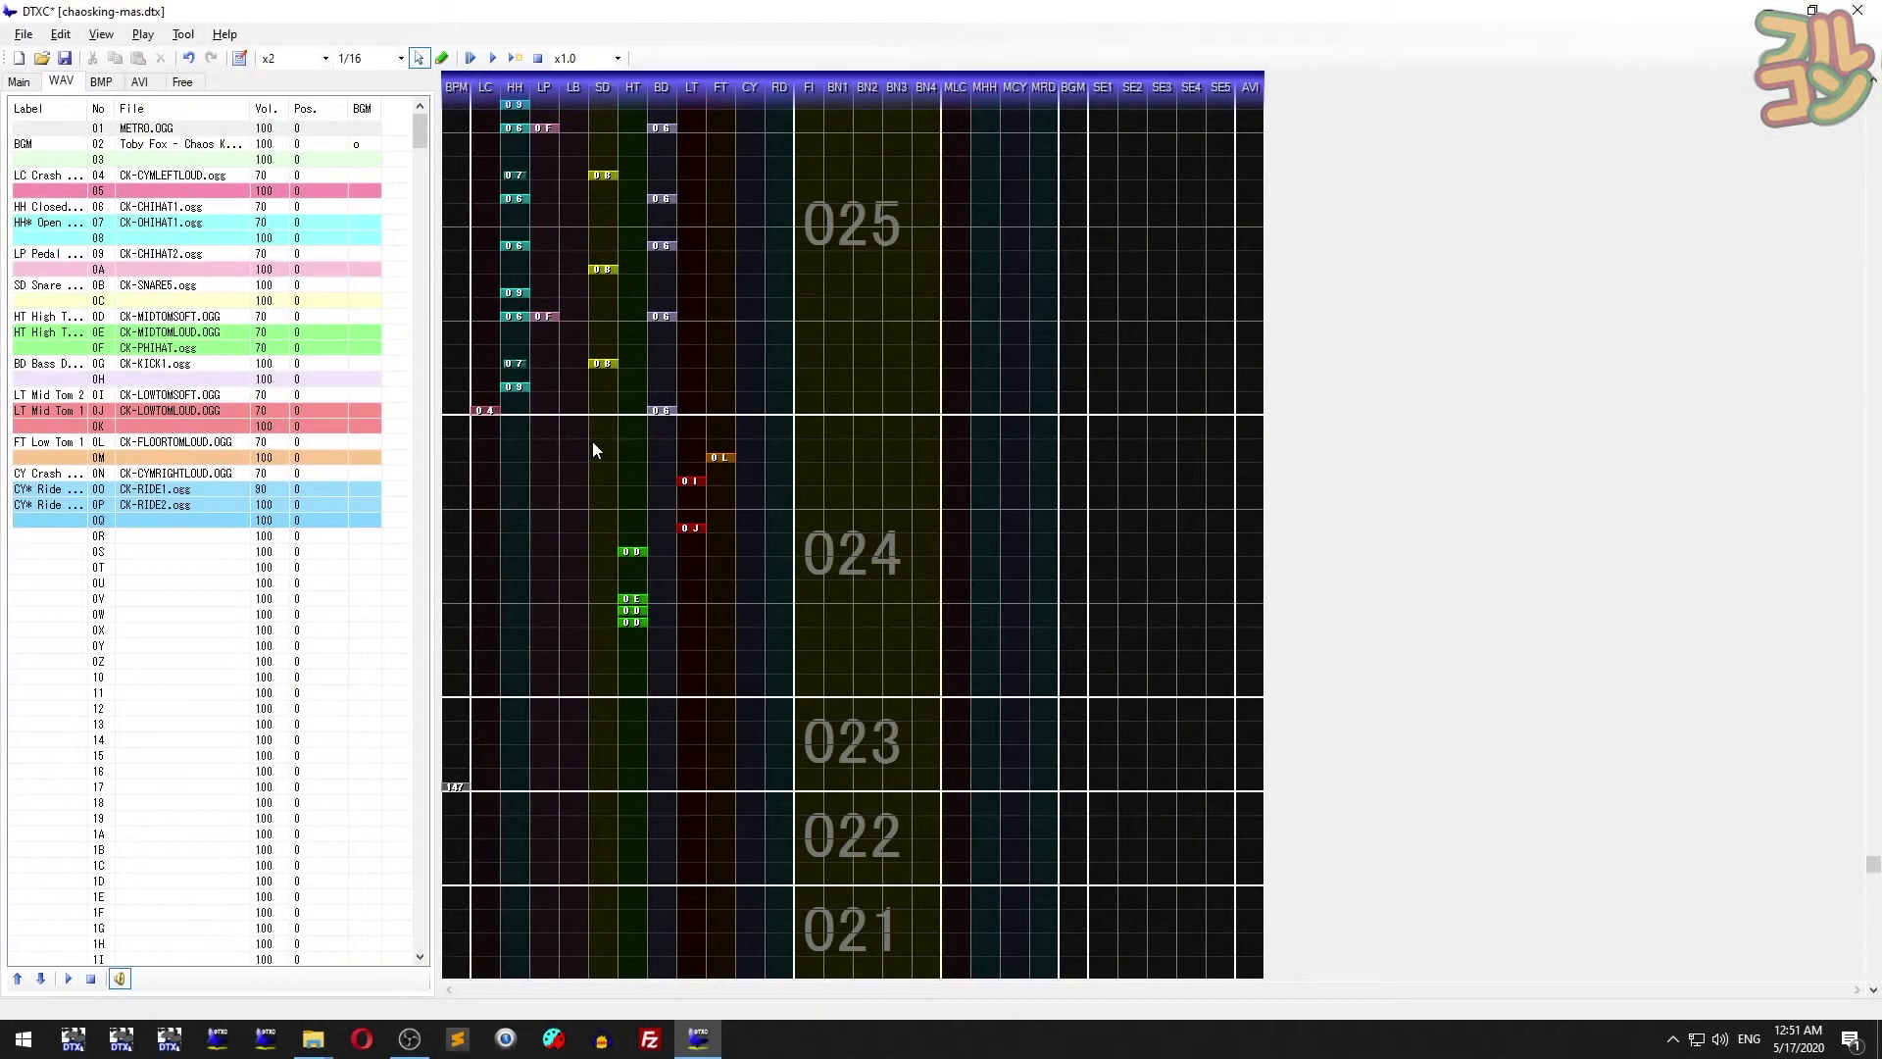
- Select BMP slot 01 and place its chip on the FI lane of bar 024
drag(592, 450, 784, 671)
click(785, 671)
click(147, 127)
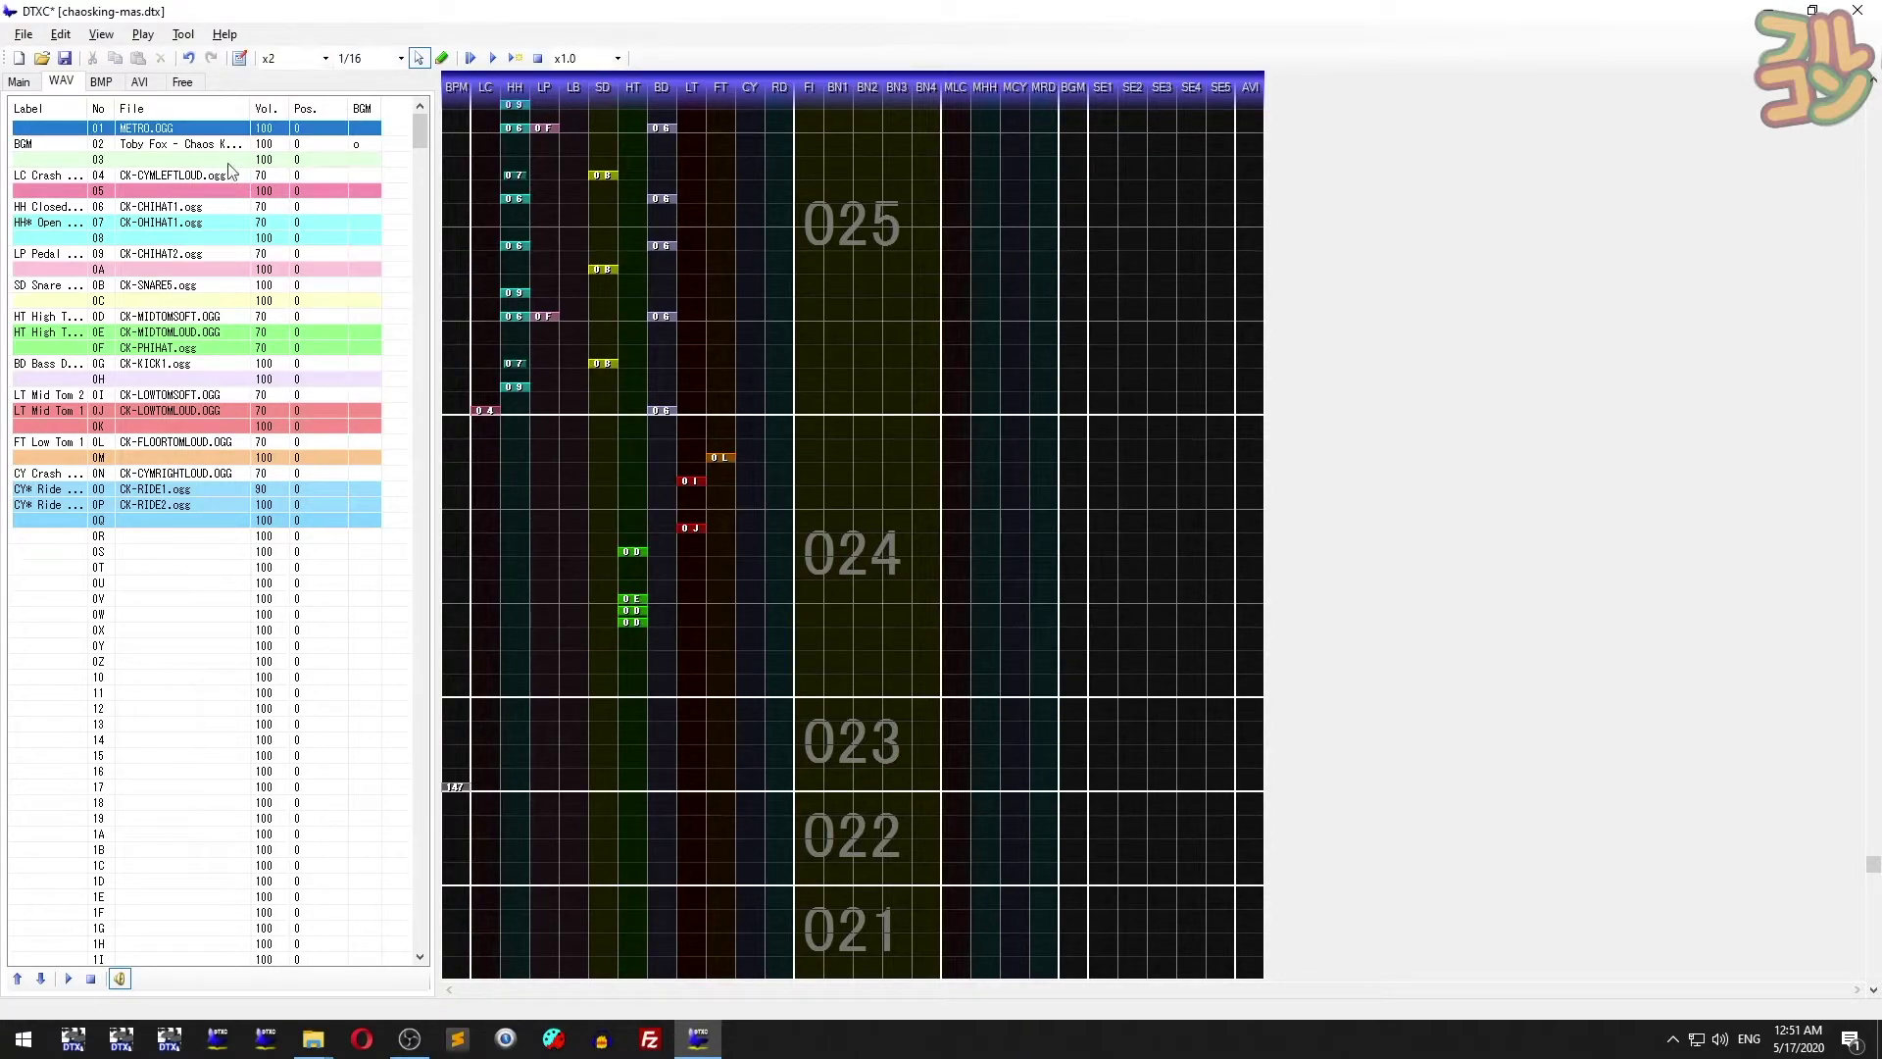
click(102, 83)
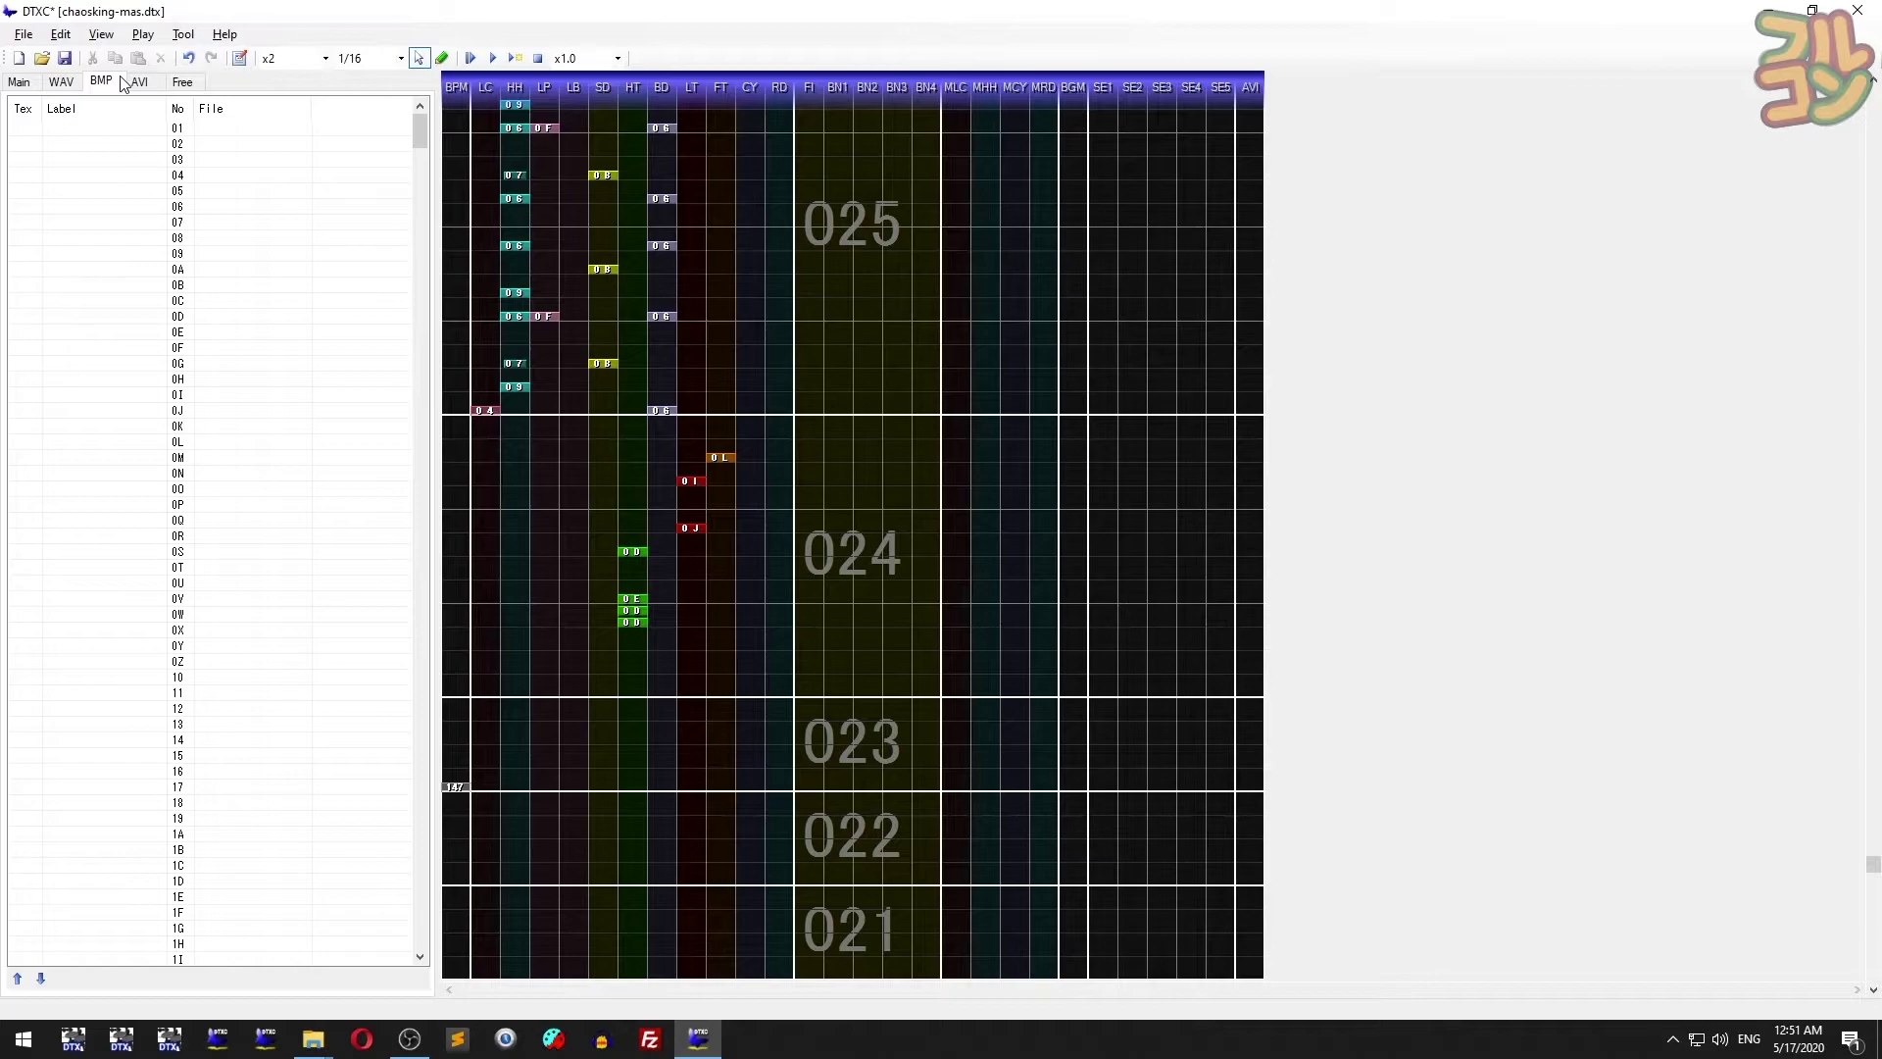
click(221, 129)
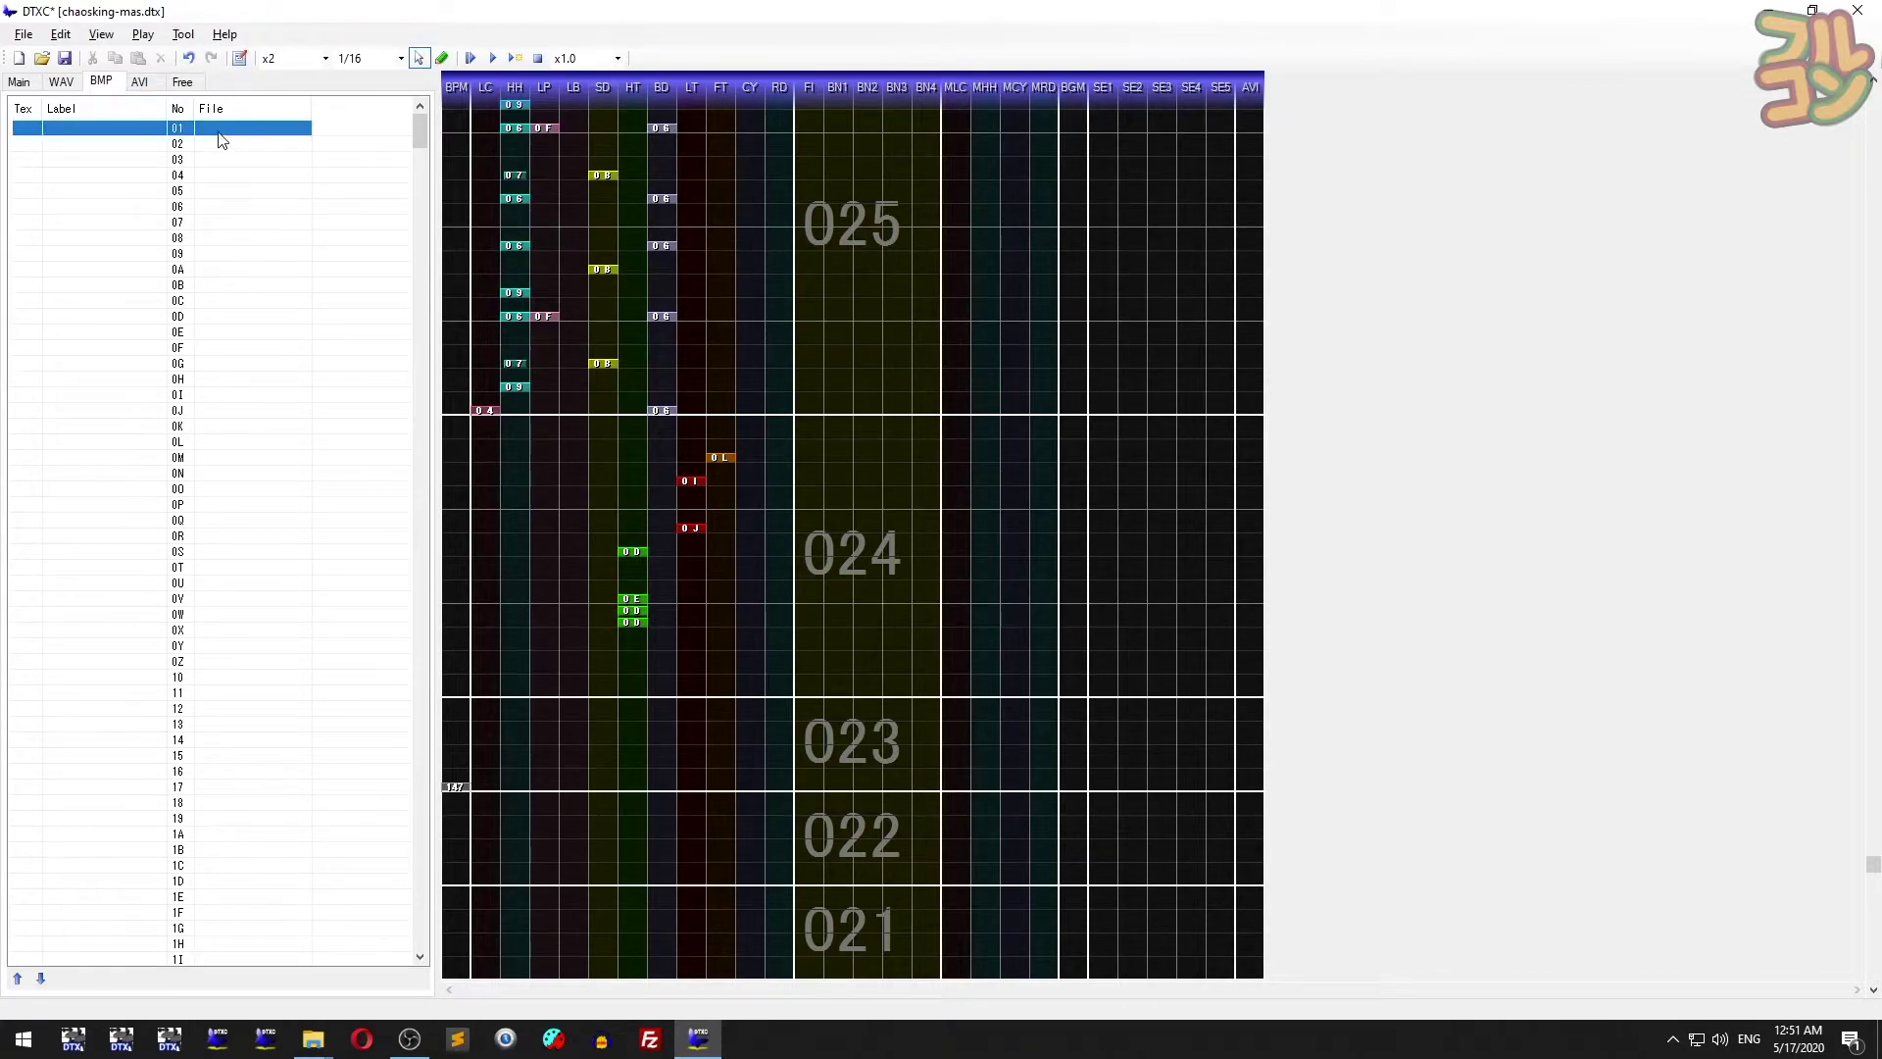
click(446, 63)
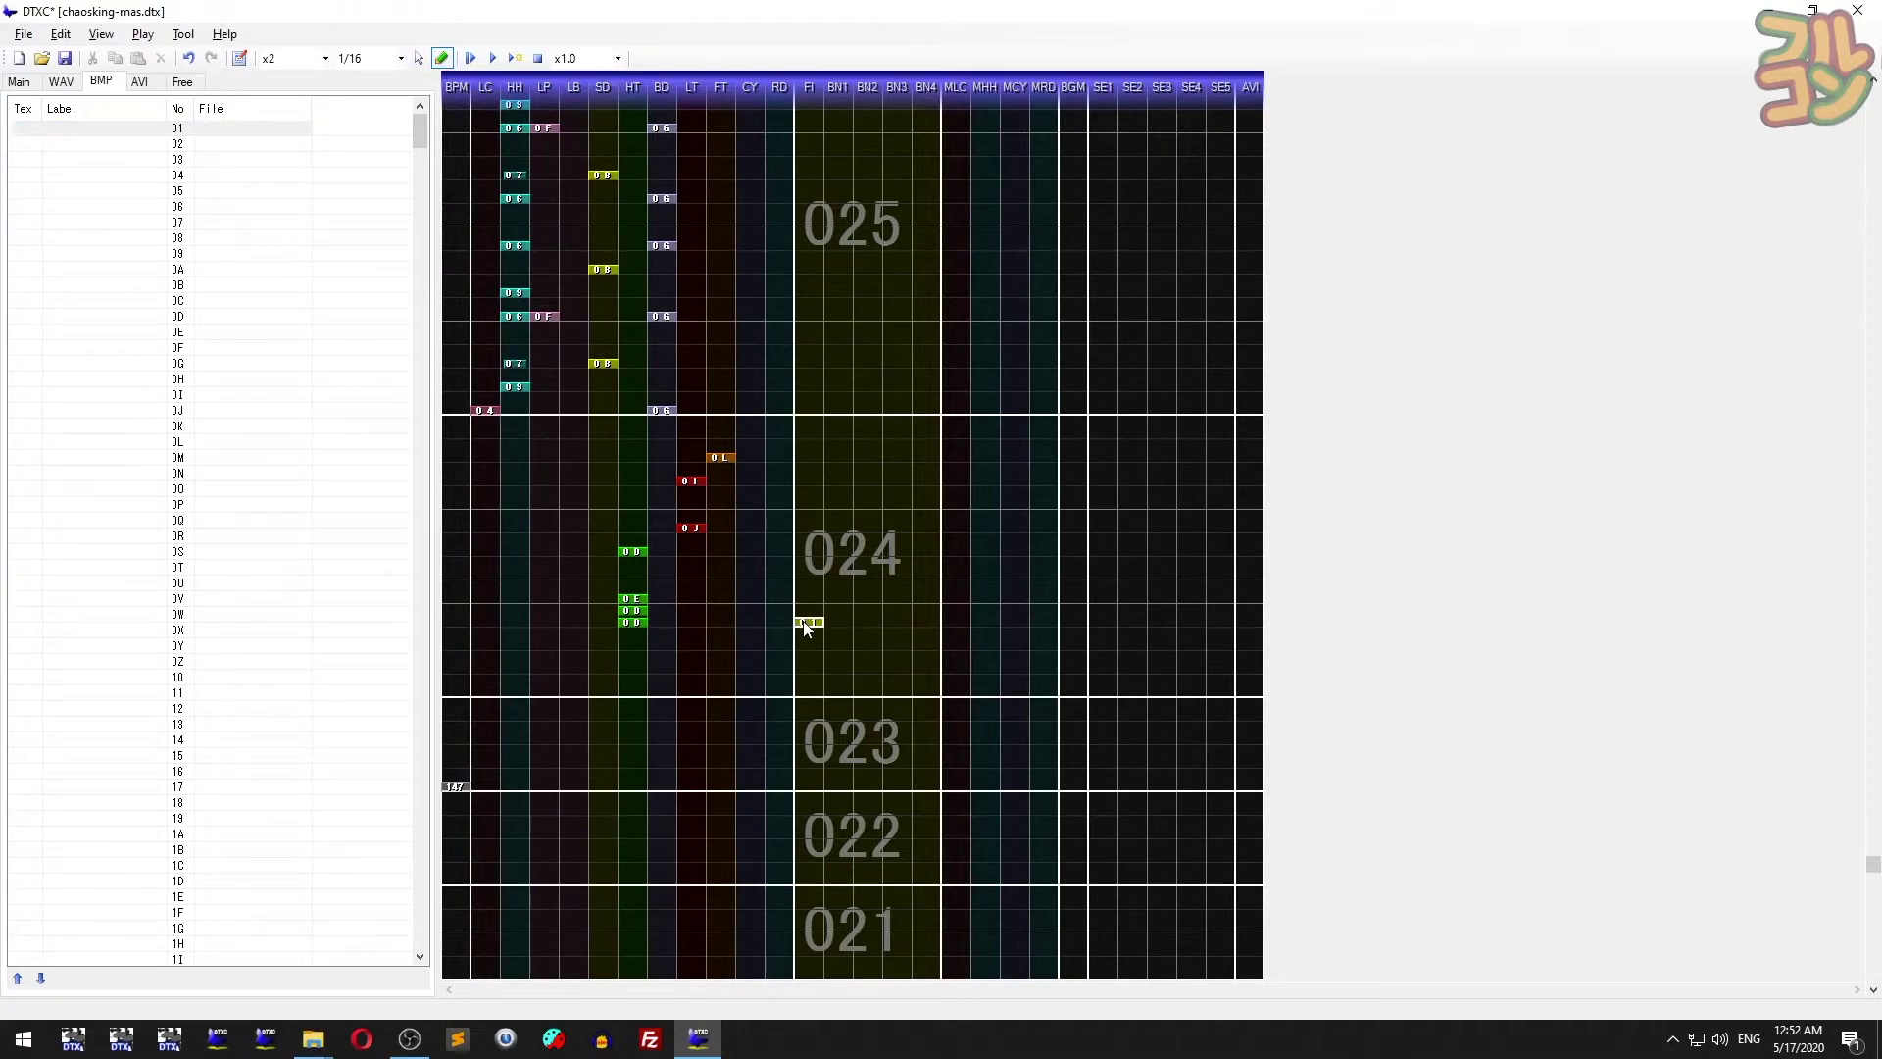
click(247, 145)
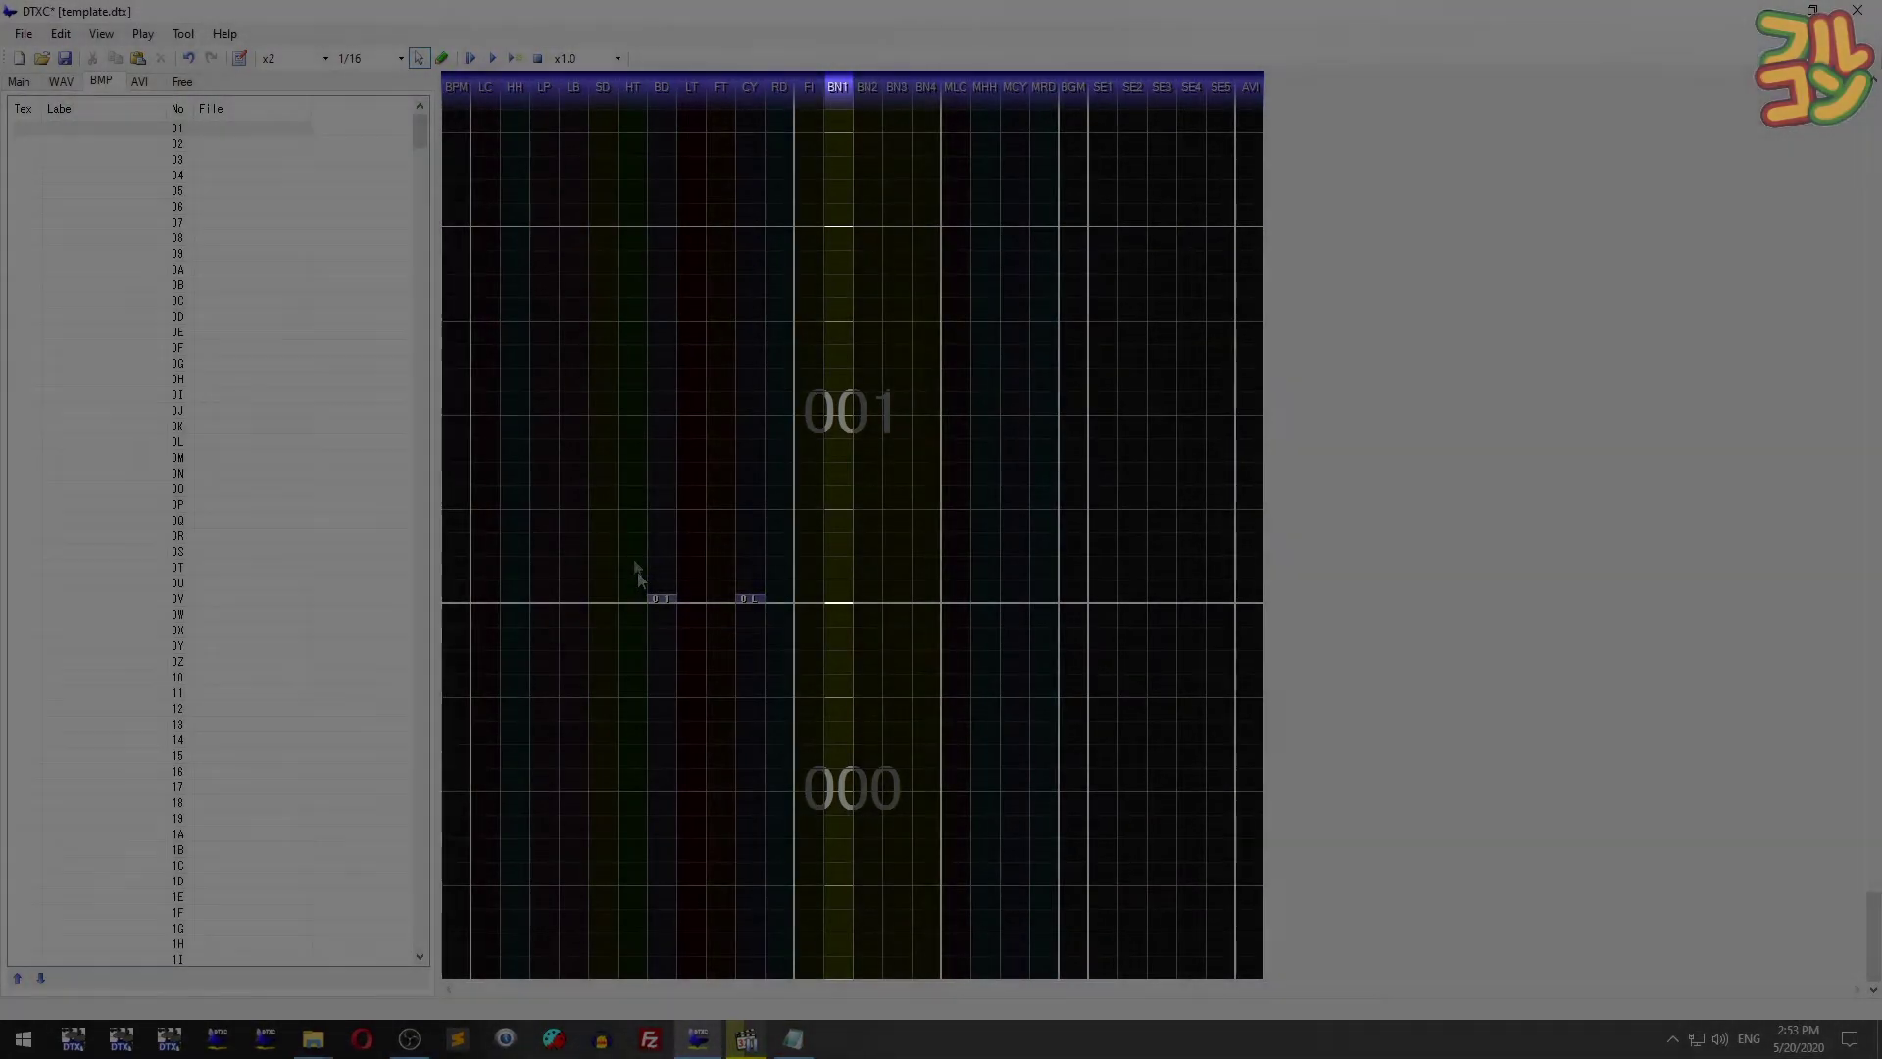
- Place a BMP 06 chip on the BN1 lane at the start of bar 001, then select the three chips there
drag(638, 580, 691, 643)
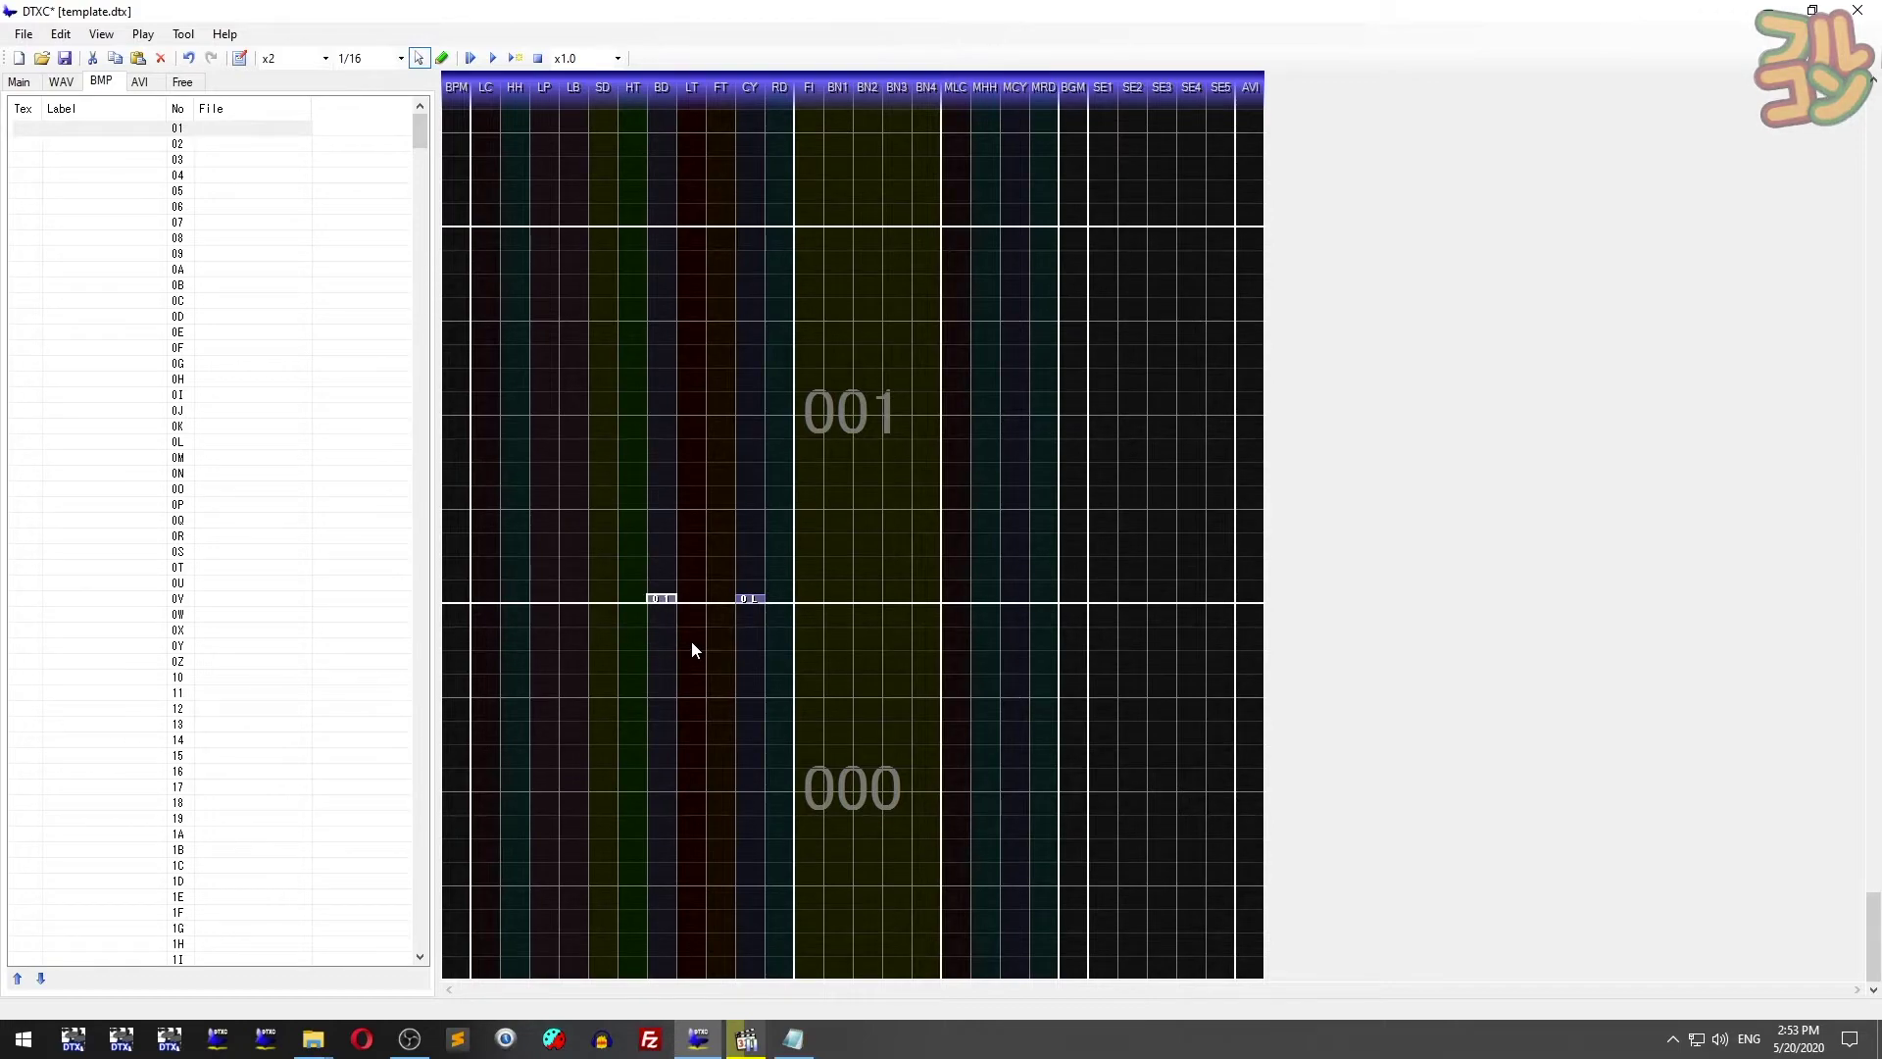
click(230, 207)
click(443, 63)
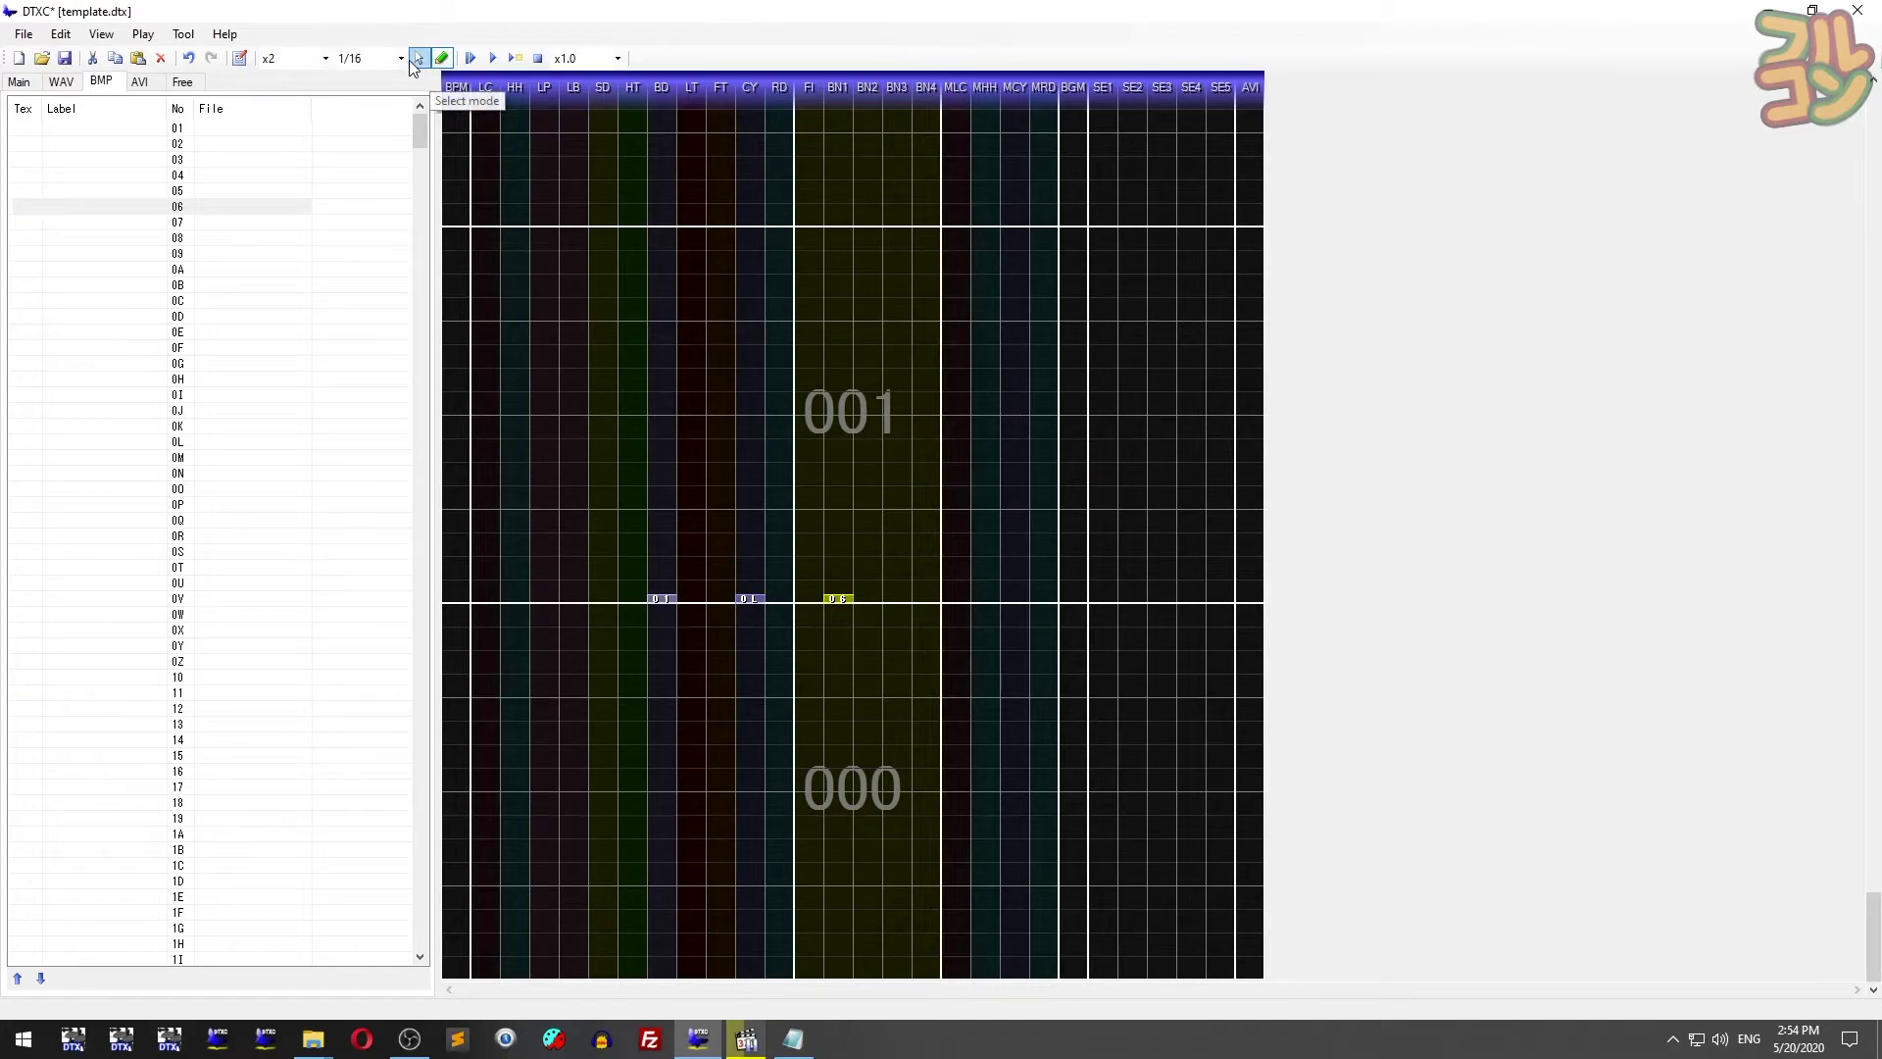
drag(636, 591, 879, 639)
- Start a test play of template.dtx in DTXMania with F5
key(F5)
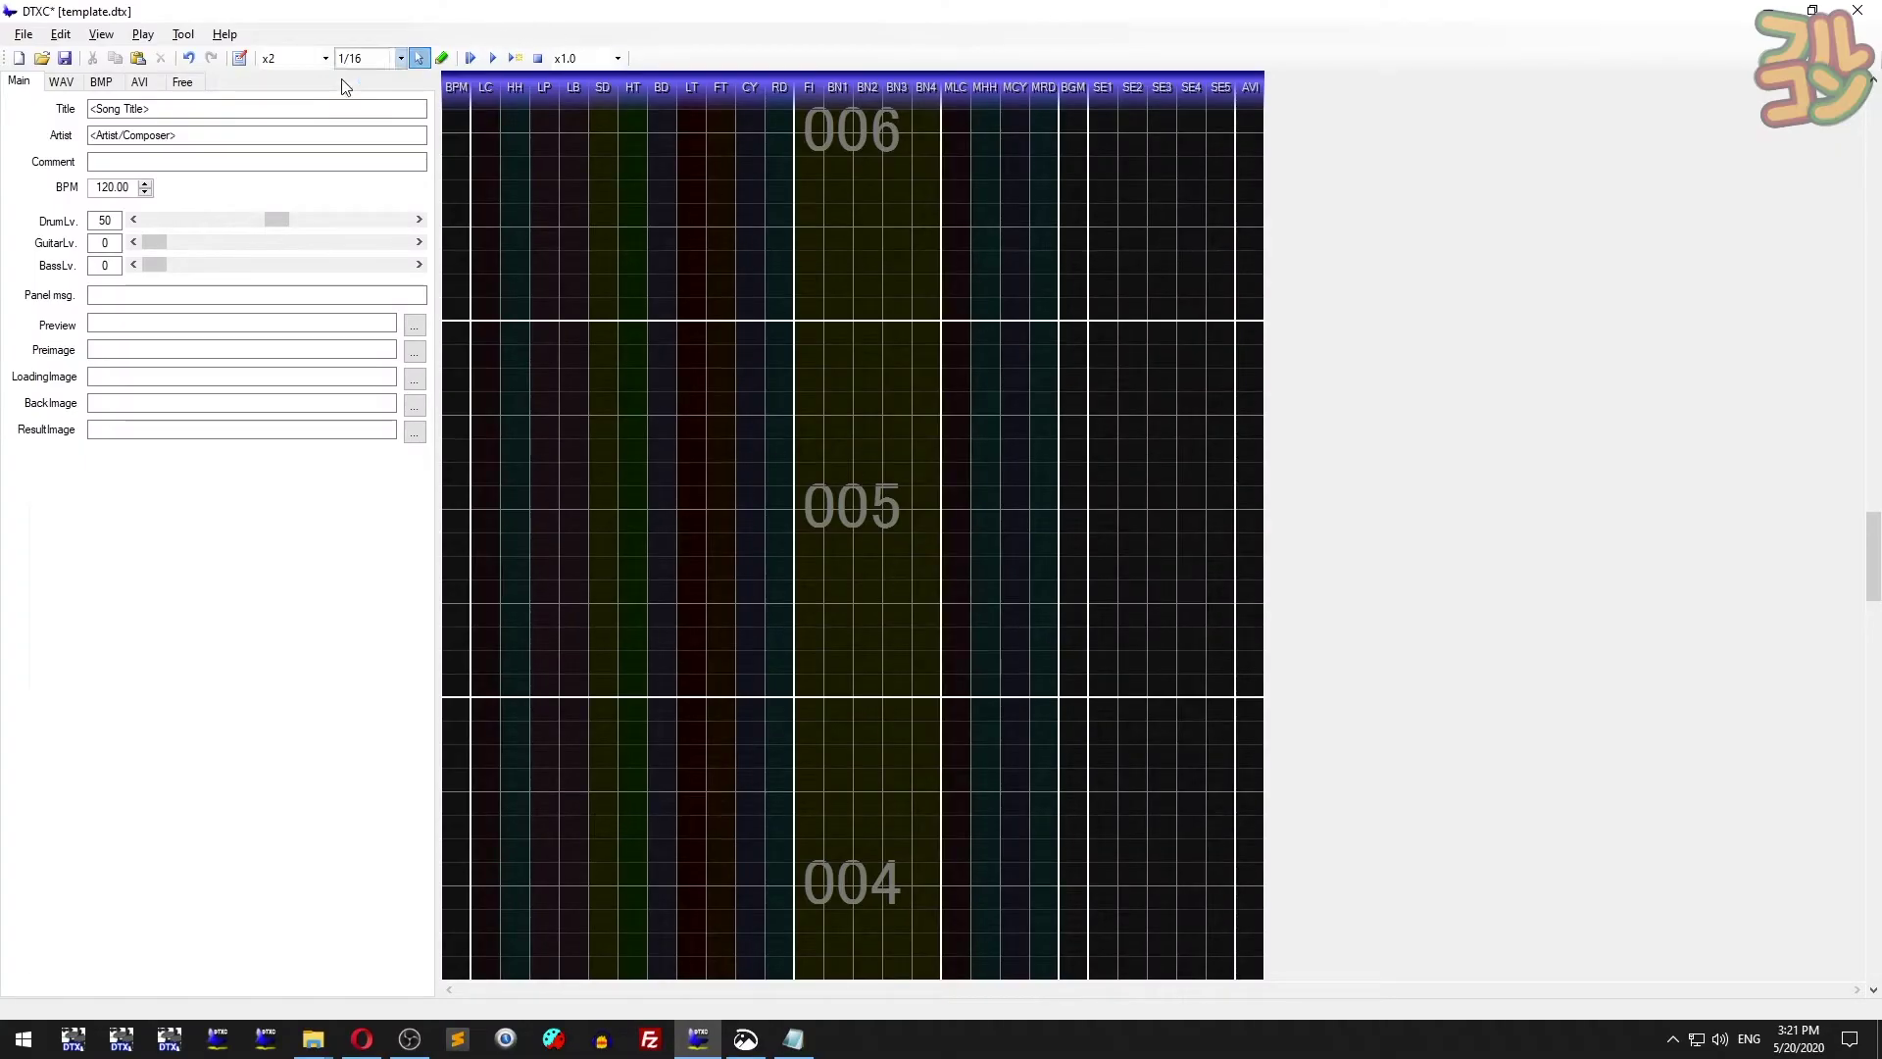
- Open the Free tab and review the existing #000C2 and #001C2 lines
click(195, 87)
drag(10, 101, 176, 114)
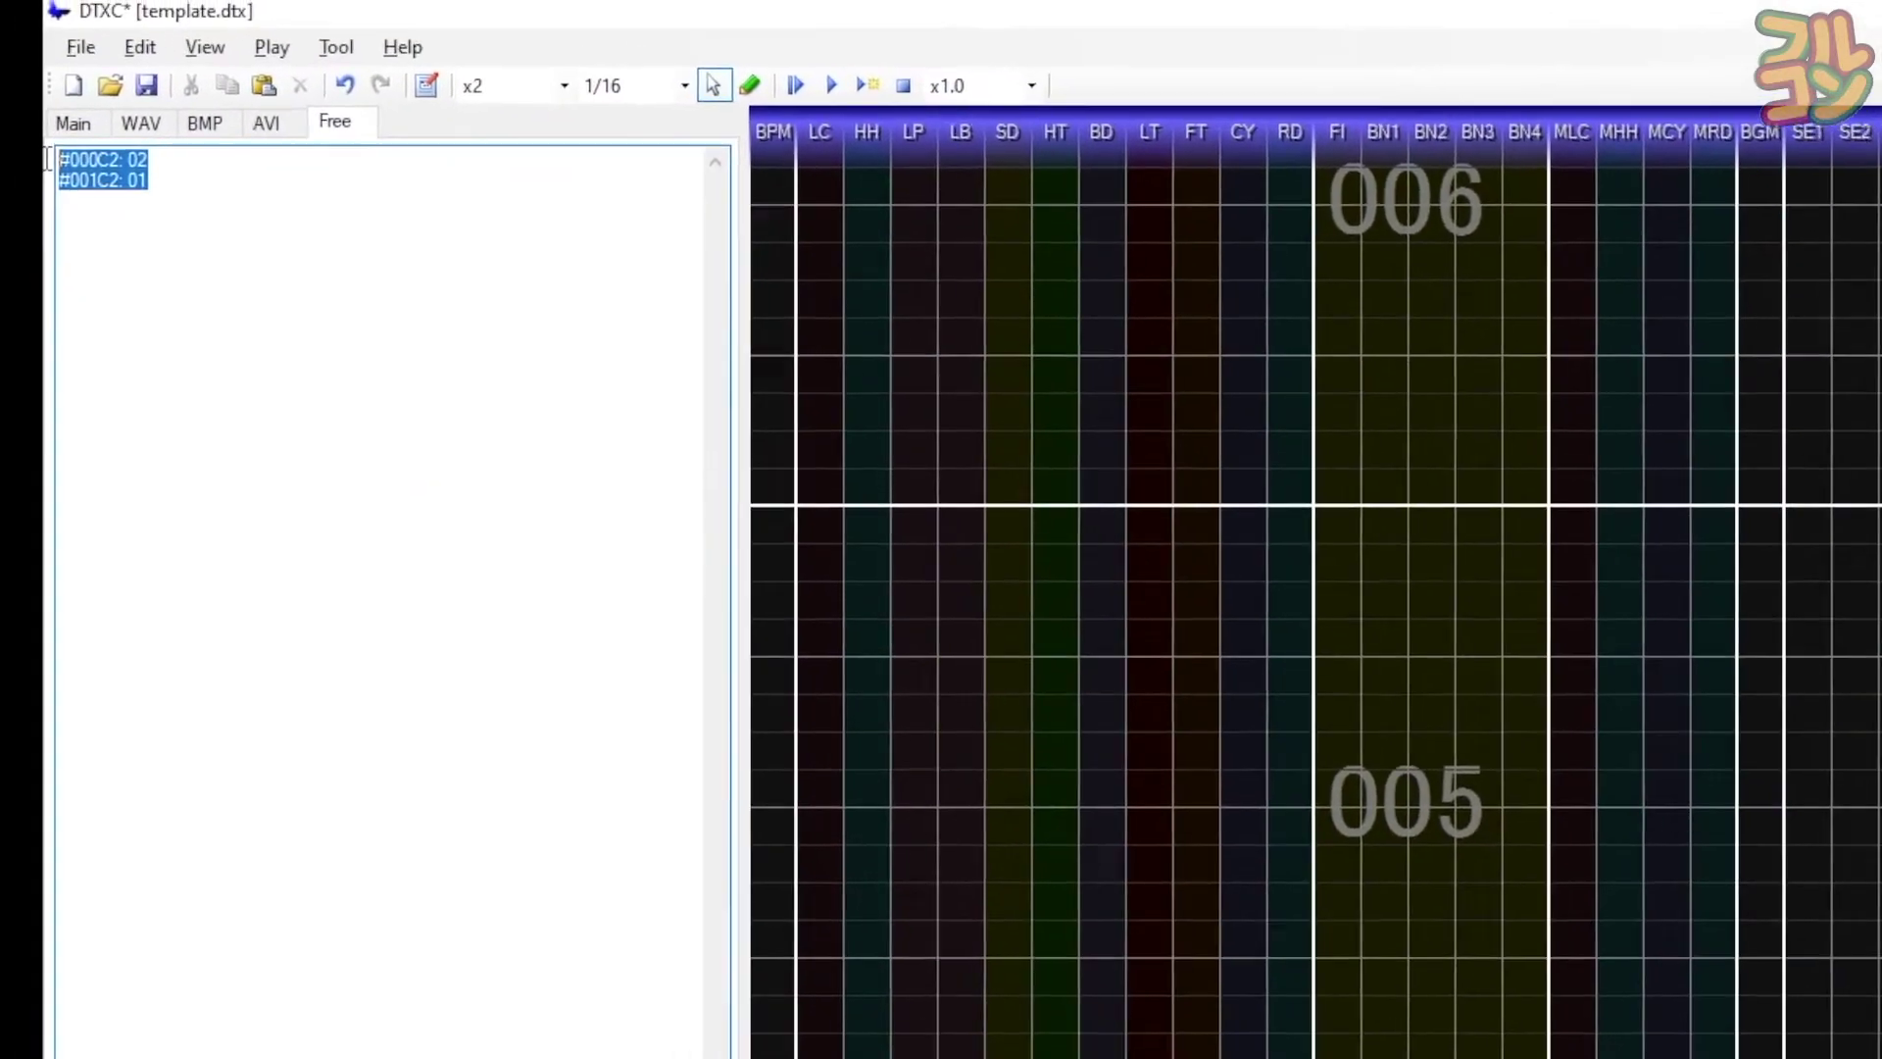
click(169, 181)
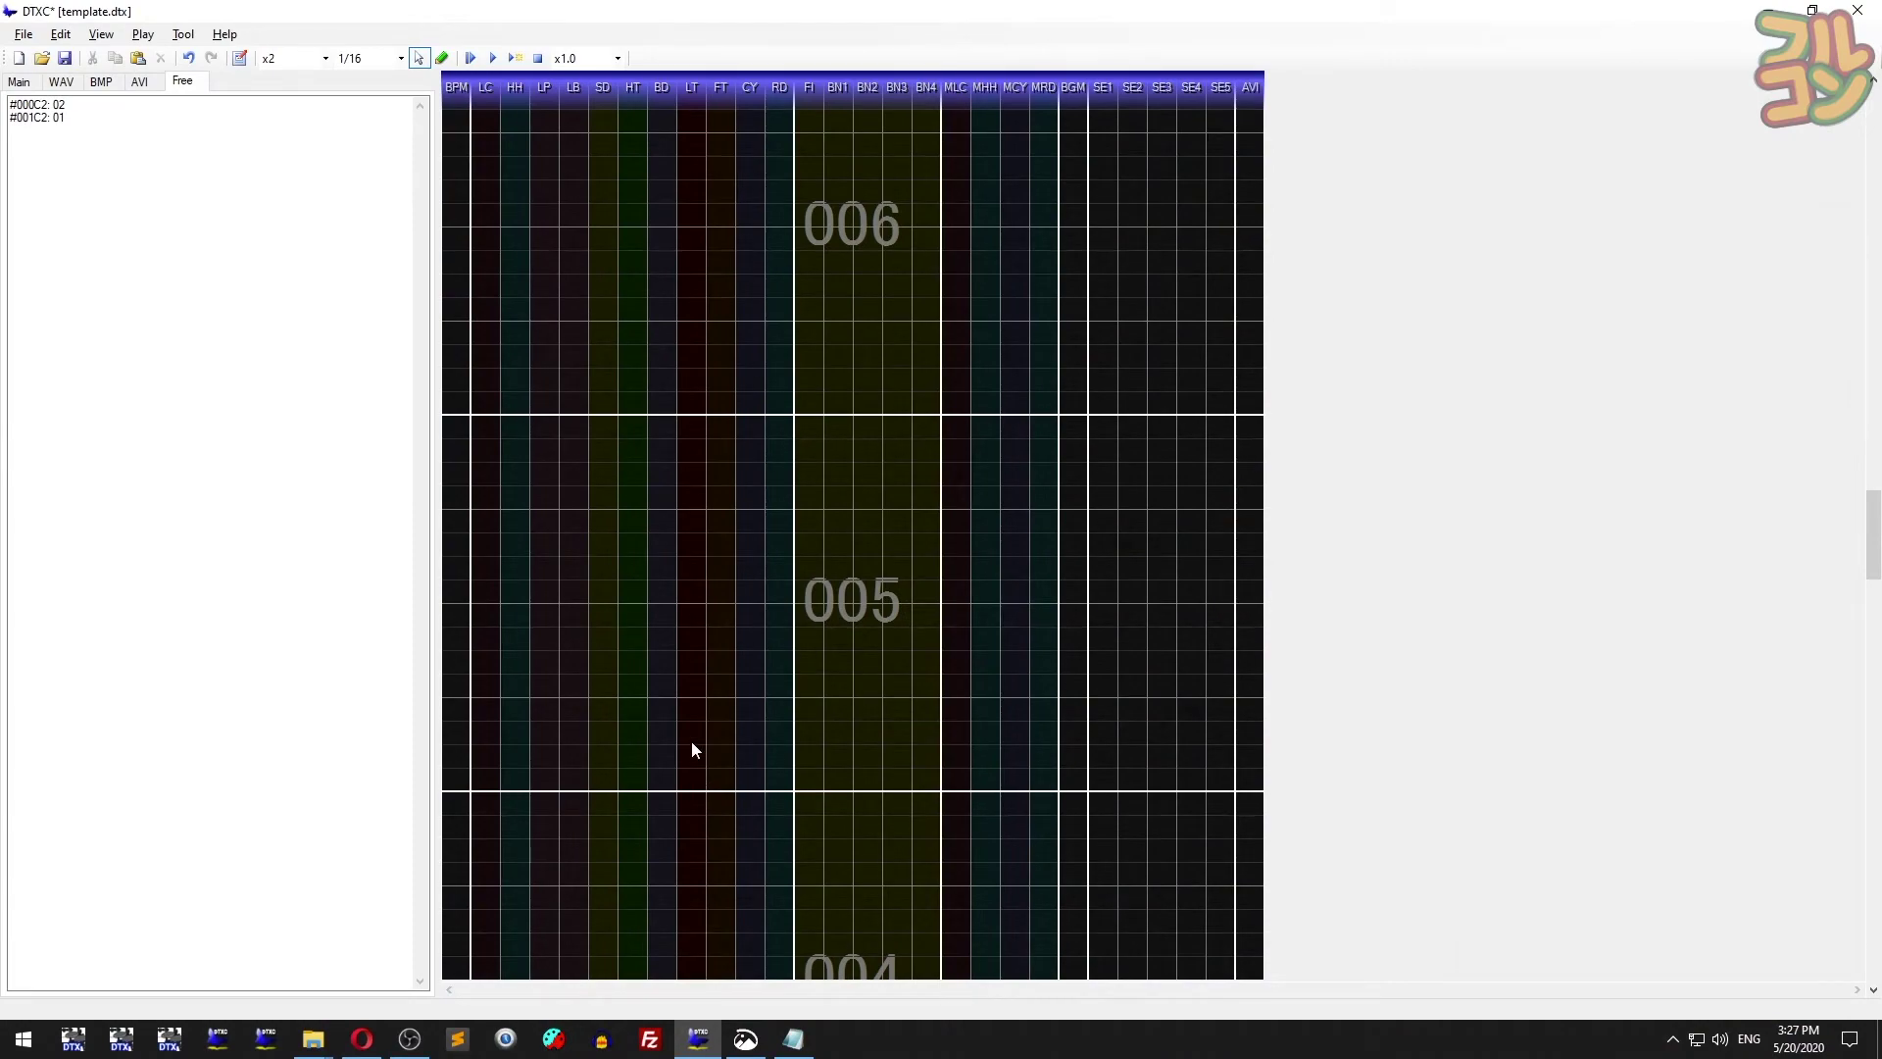
drag(729, 723, 739, 733)
drag(564, 482, 731, 550)
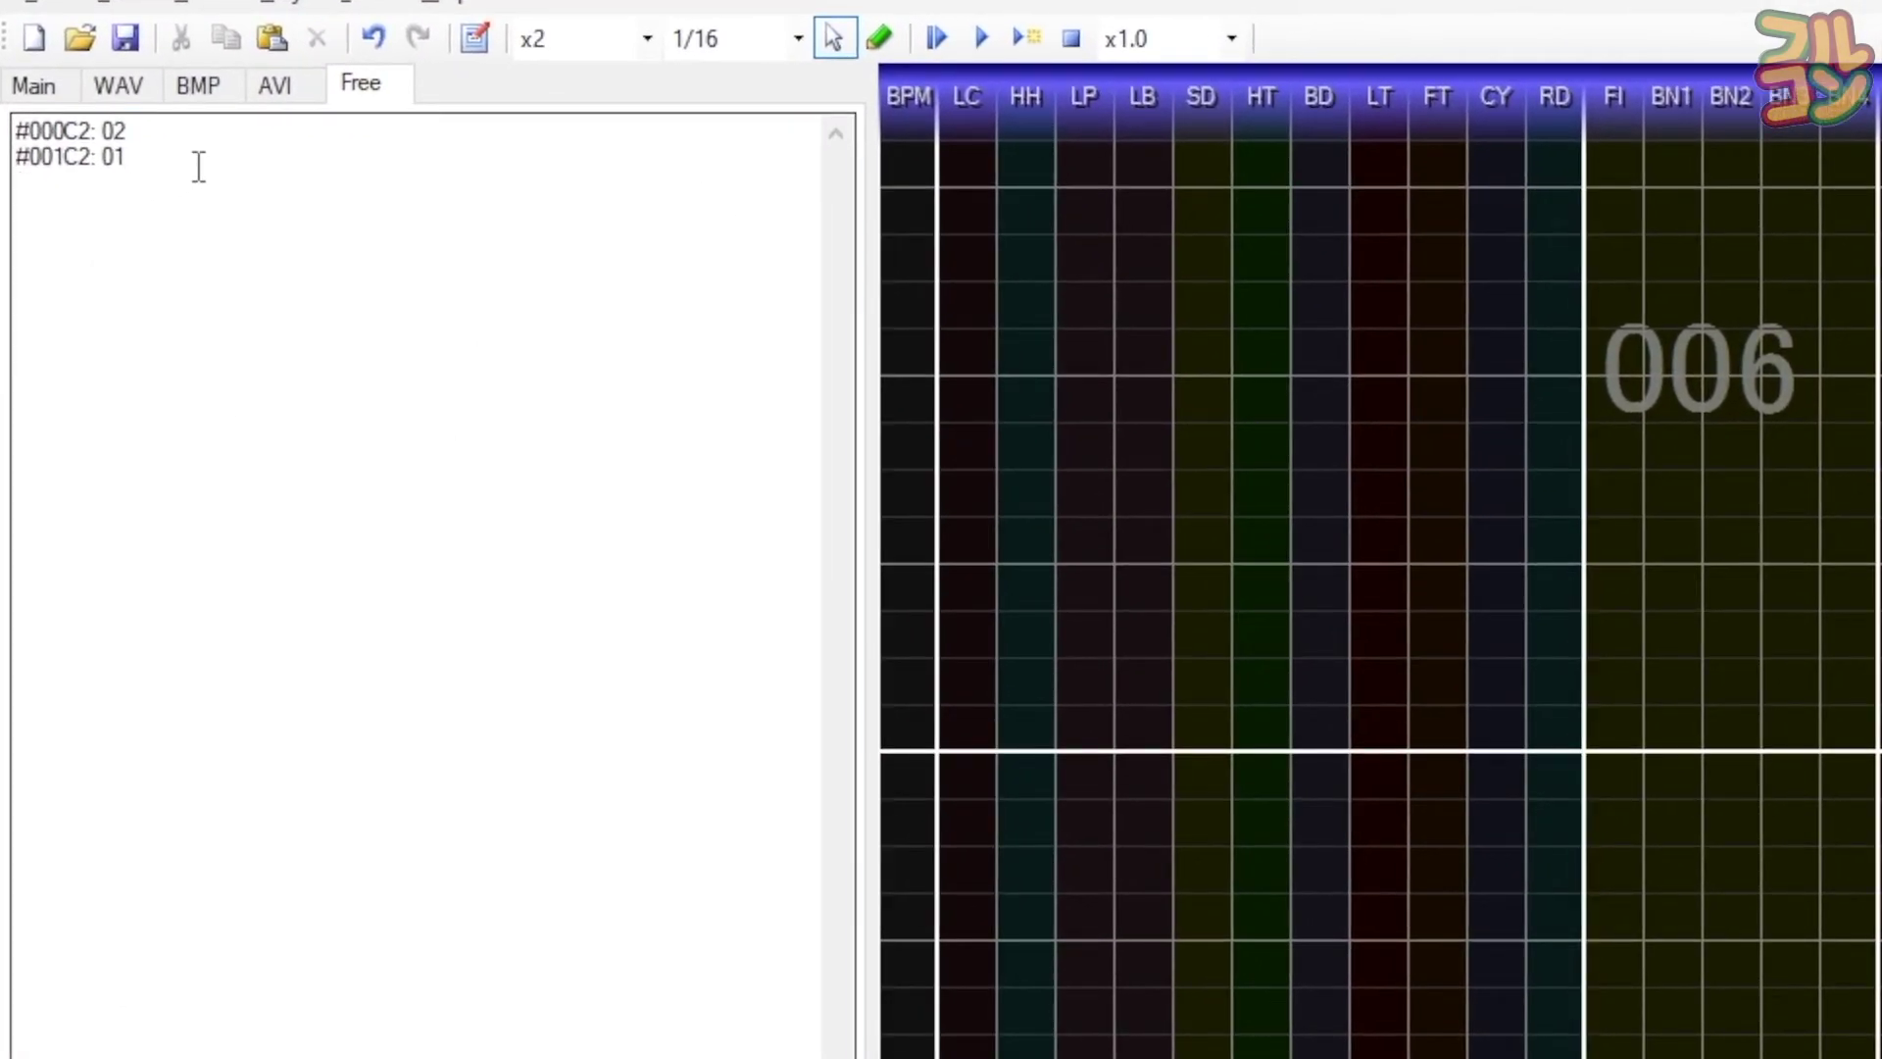
- Add a new free-text line #005C2: 01020201 below the existing lines
click(199, 167)
key(Return)
key(Return)
text(#0)
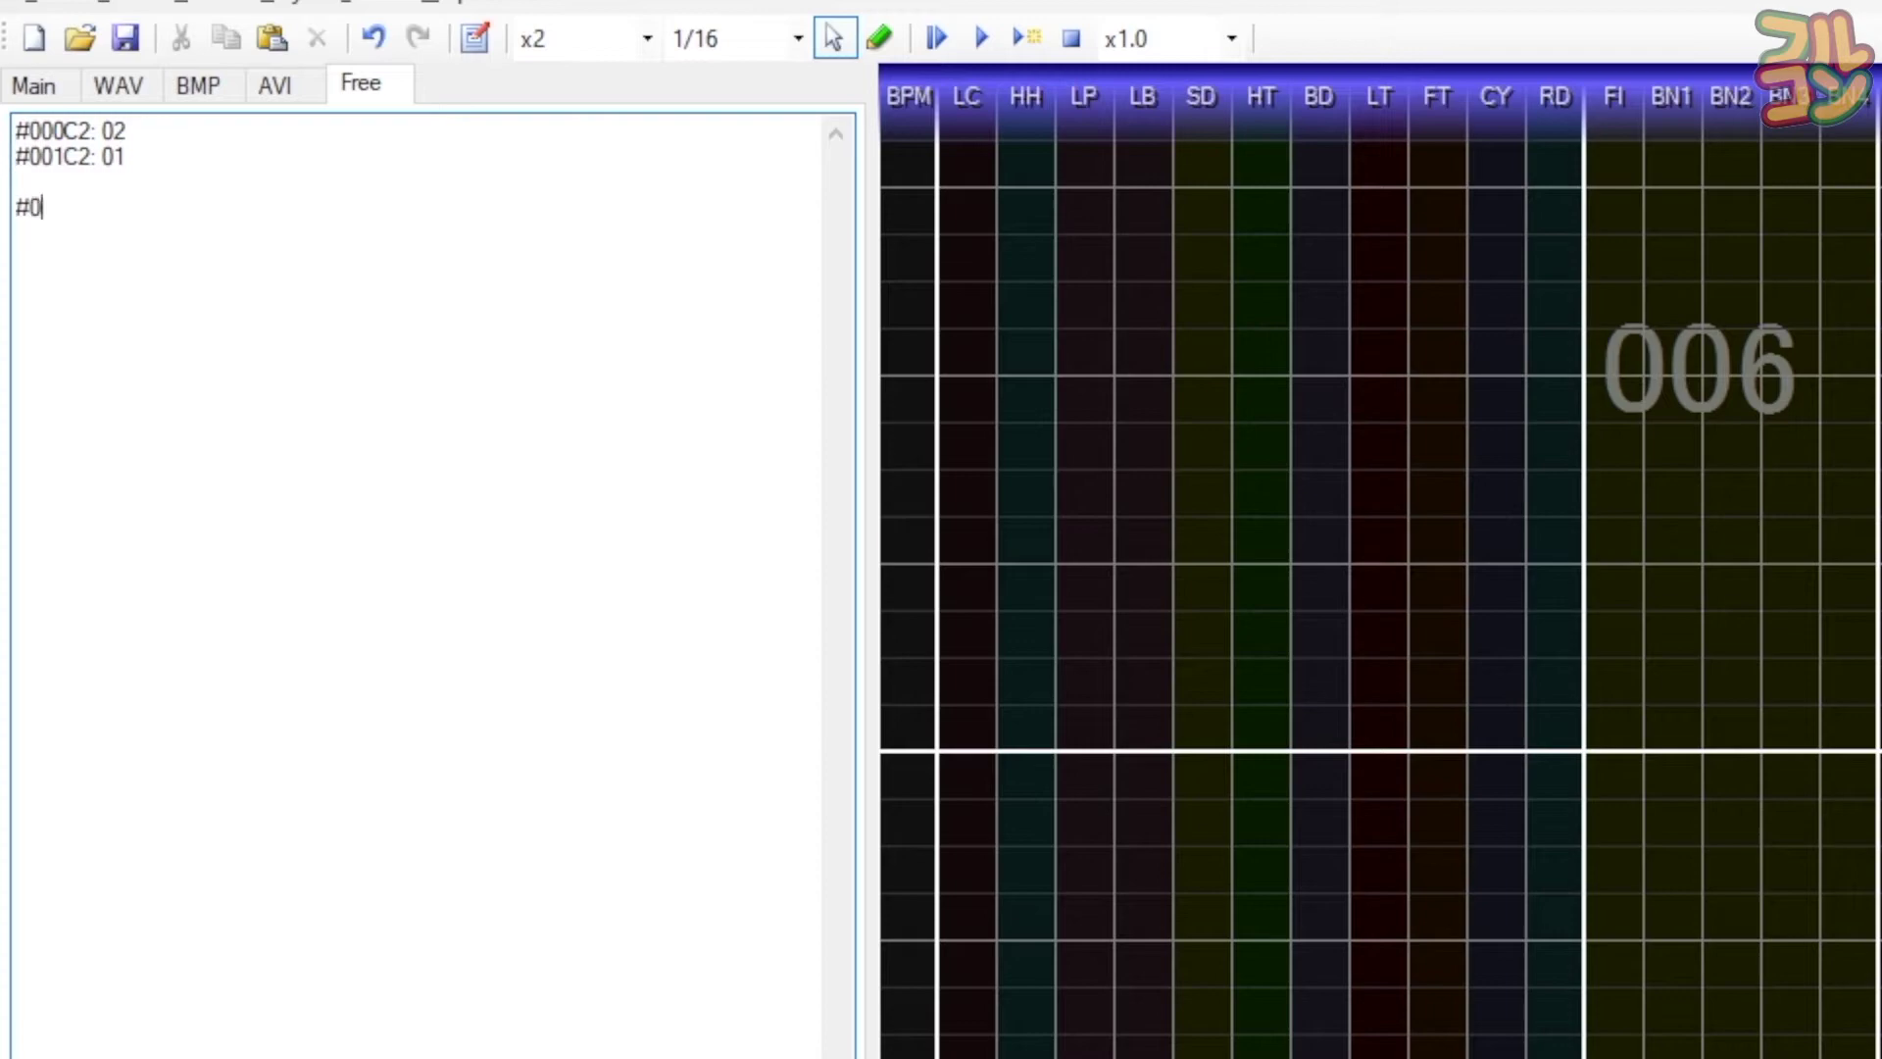
text(05C2: 01020201)
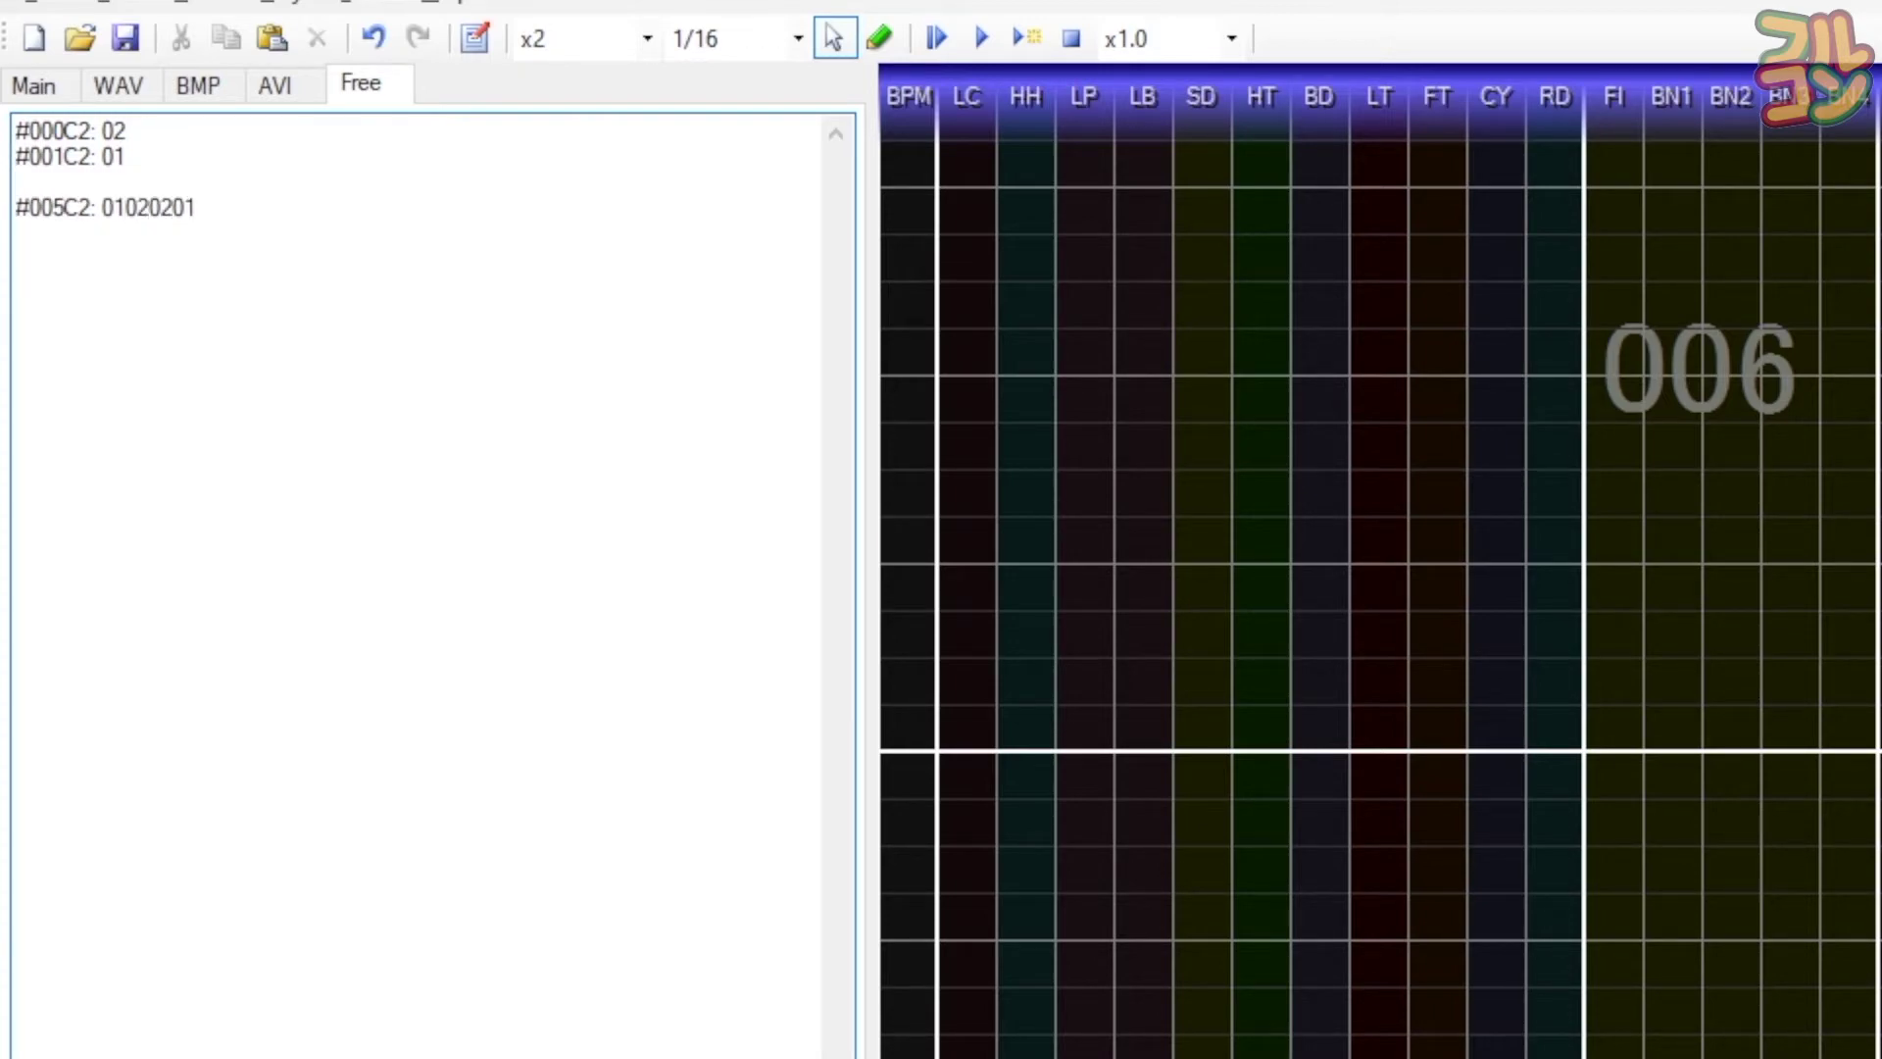
key(Left)
key(Left)
key(Left)
key(Left)
key(Left)
key(Left)
key(Up)
- Remove the spaces from the #005C2 line so it reads 01020201
click(129, 209)
key(BackSpace)
key(Right)
key(Right)
key(Delete)
key(Right)
key(Right)
key(Delete)
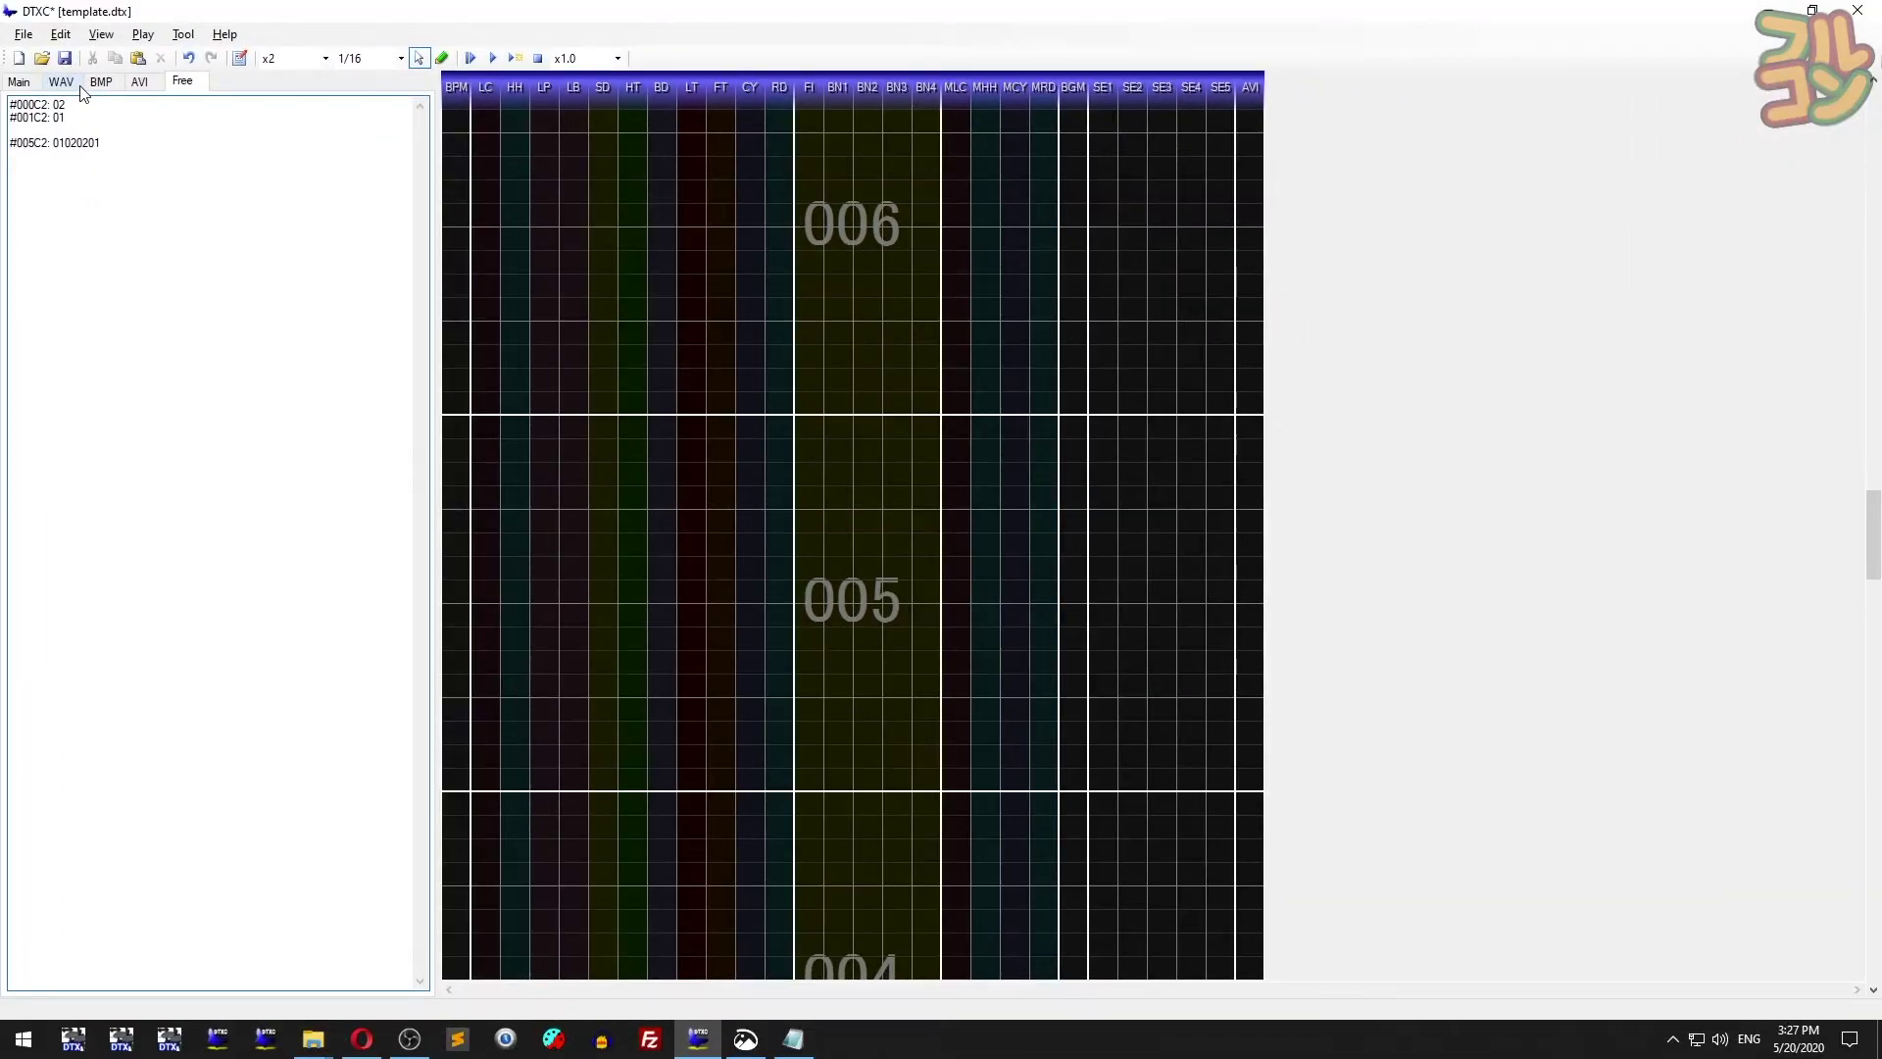
- Choose WAV 03 and place snare chips on the SD lane in bar 005
click(117, 86)
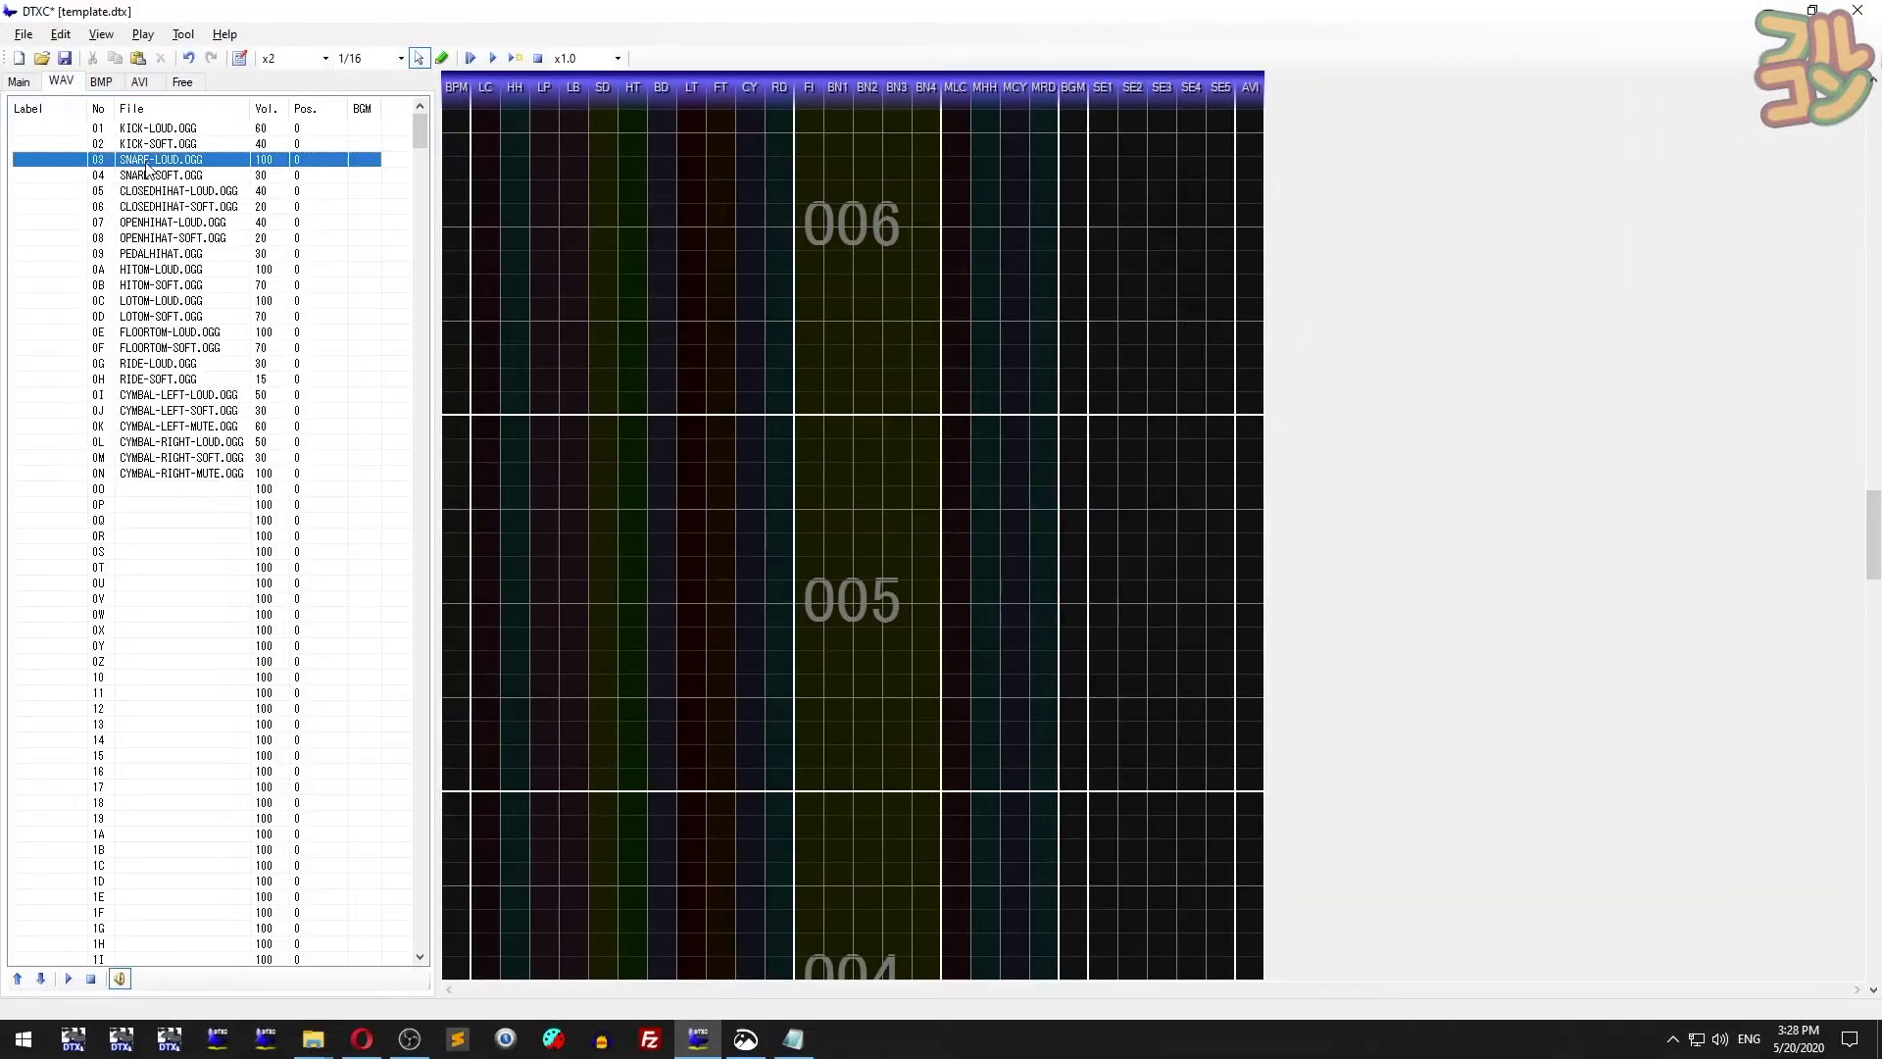
click(182, 81)
click(603, 787)
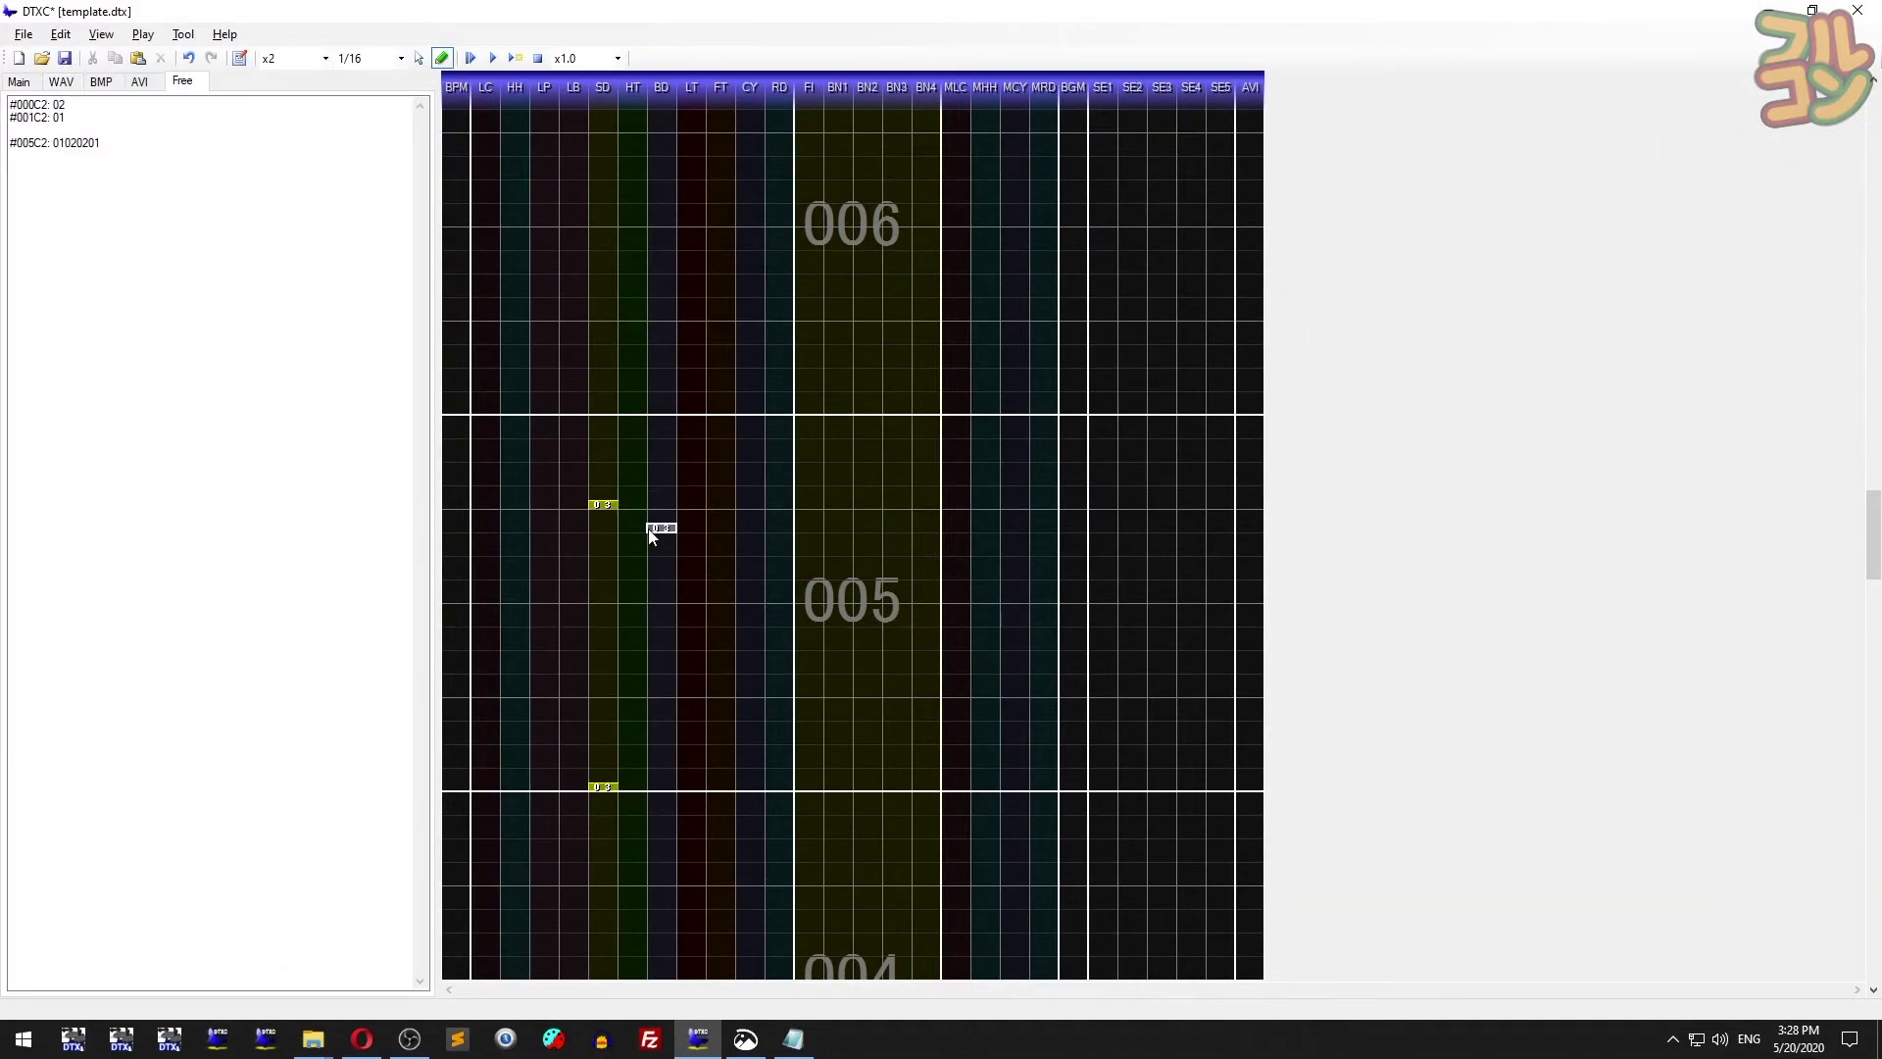
key(f)
- Preview the chart in DTXViewer, centre the viewer window, and replay from the current part
click(502, 61)
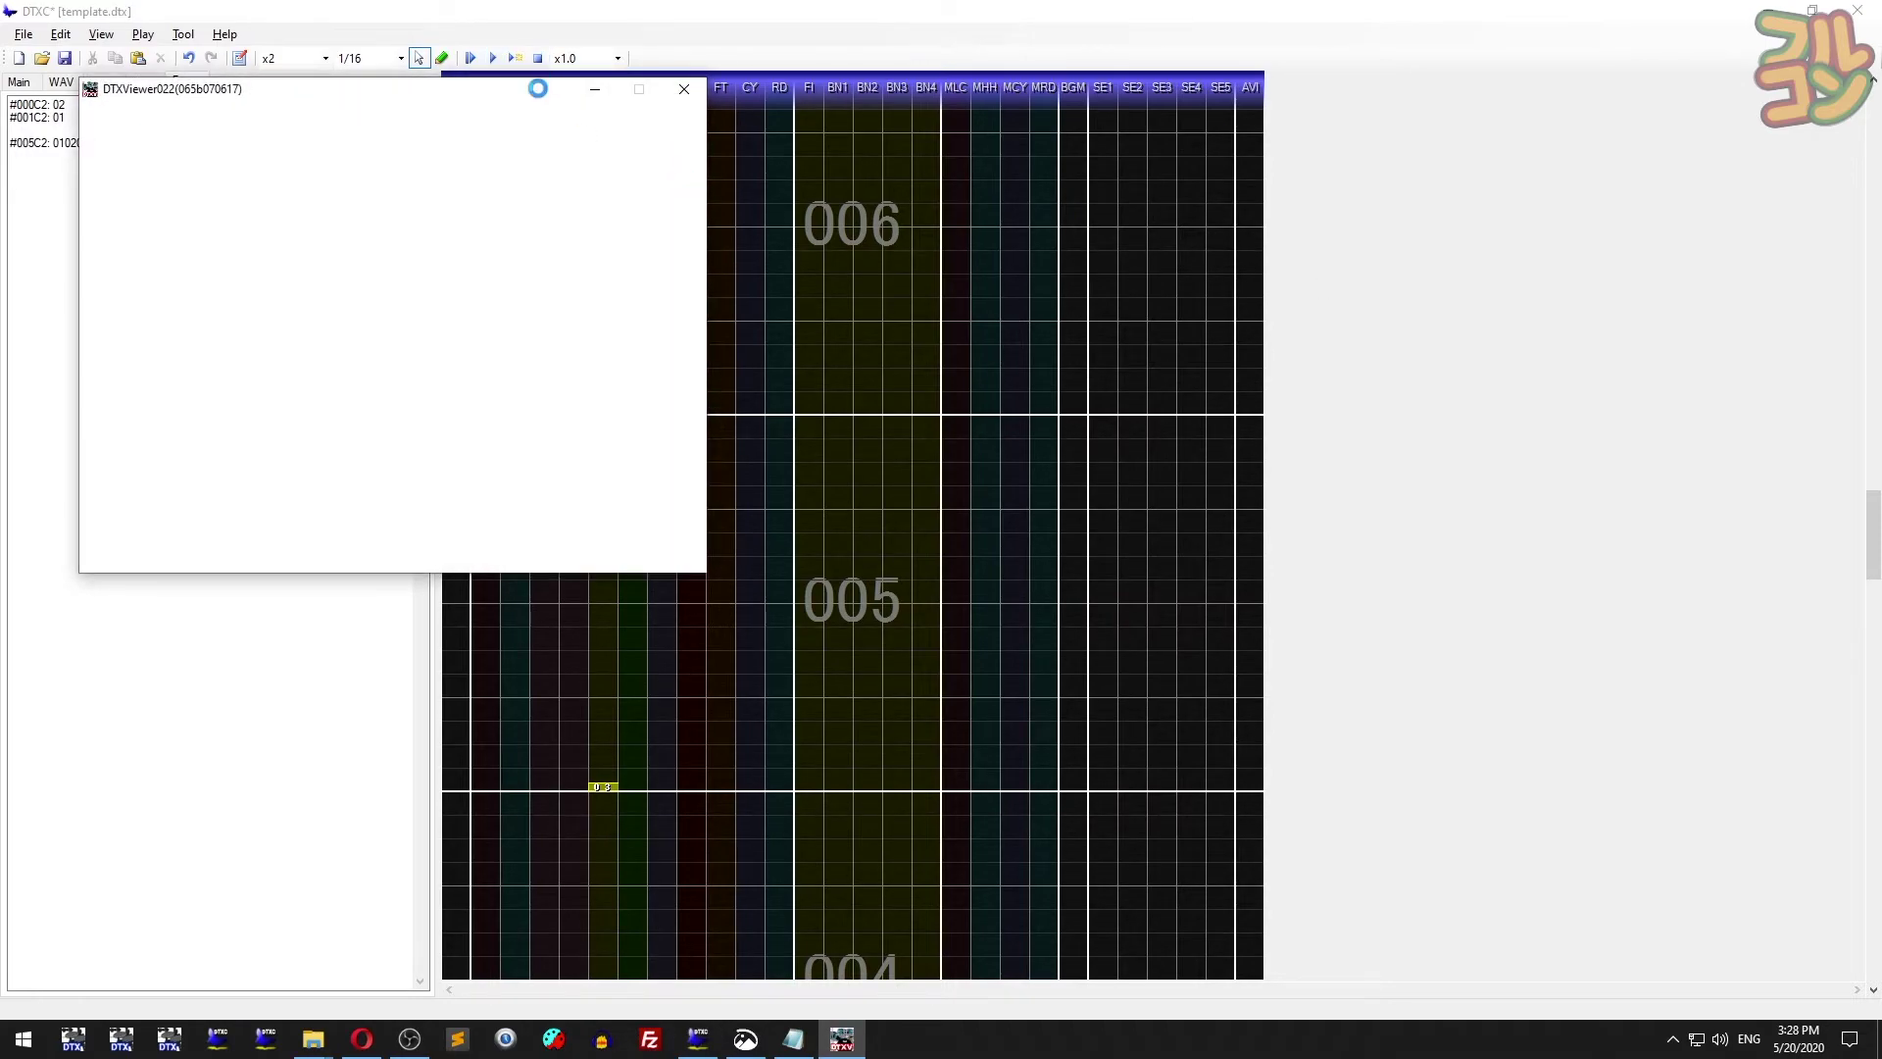
drag(537, 92, 988, 240)
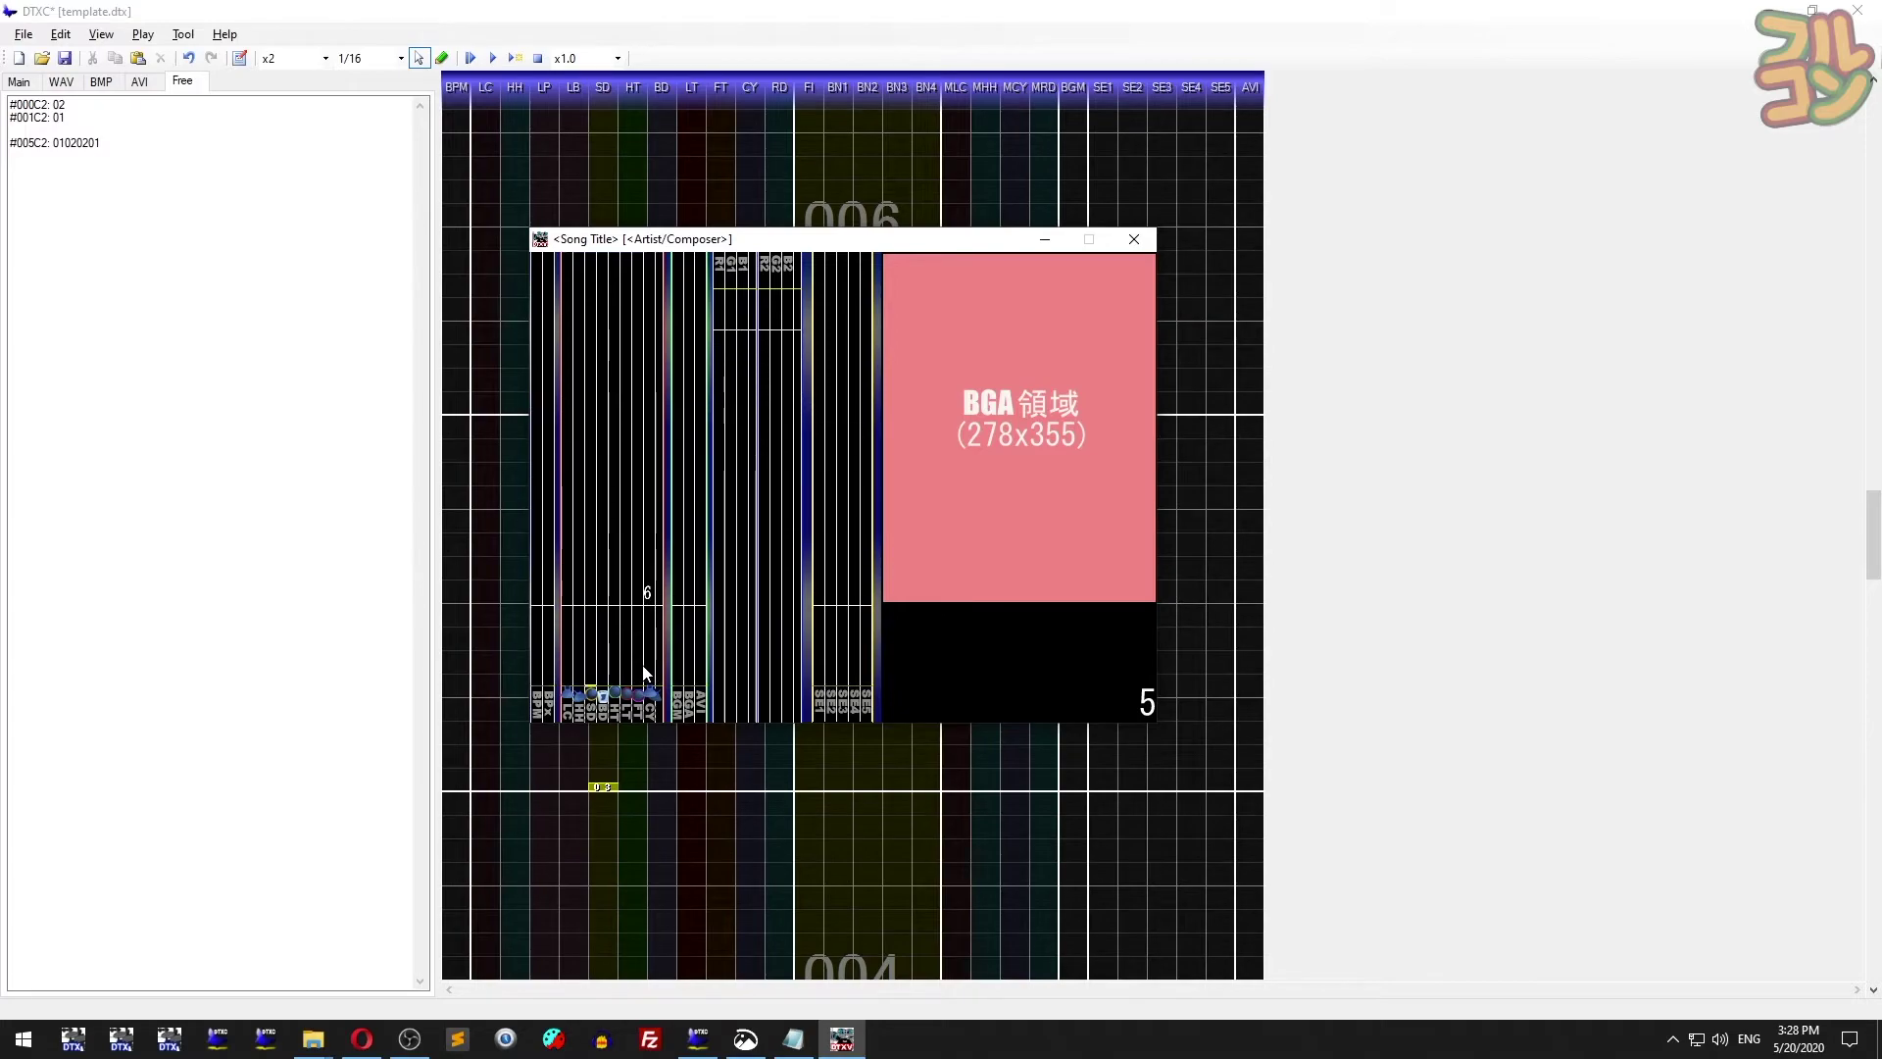
click(493, 58)
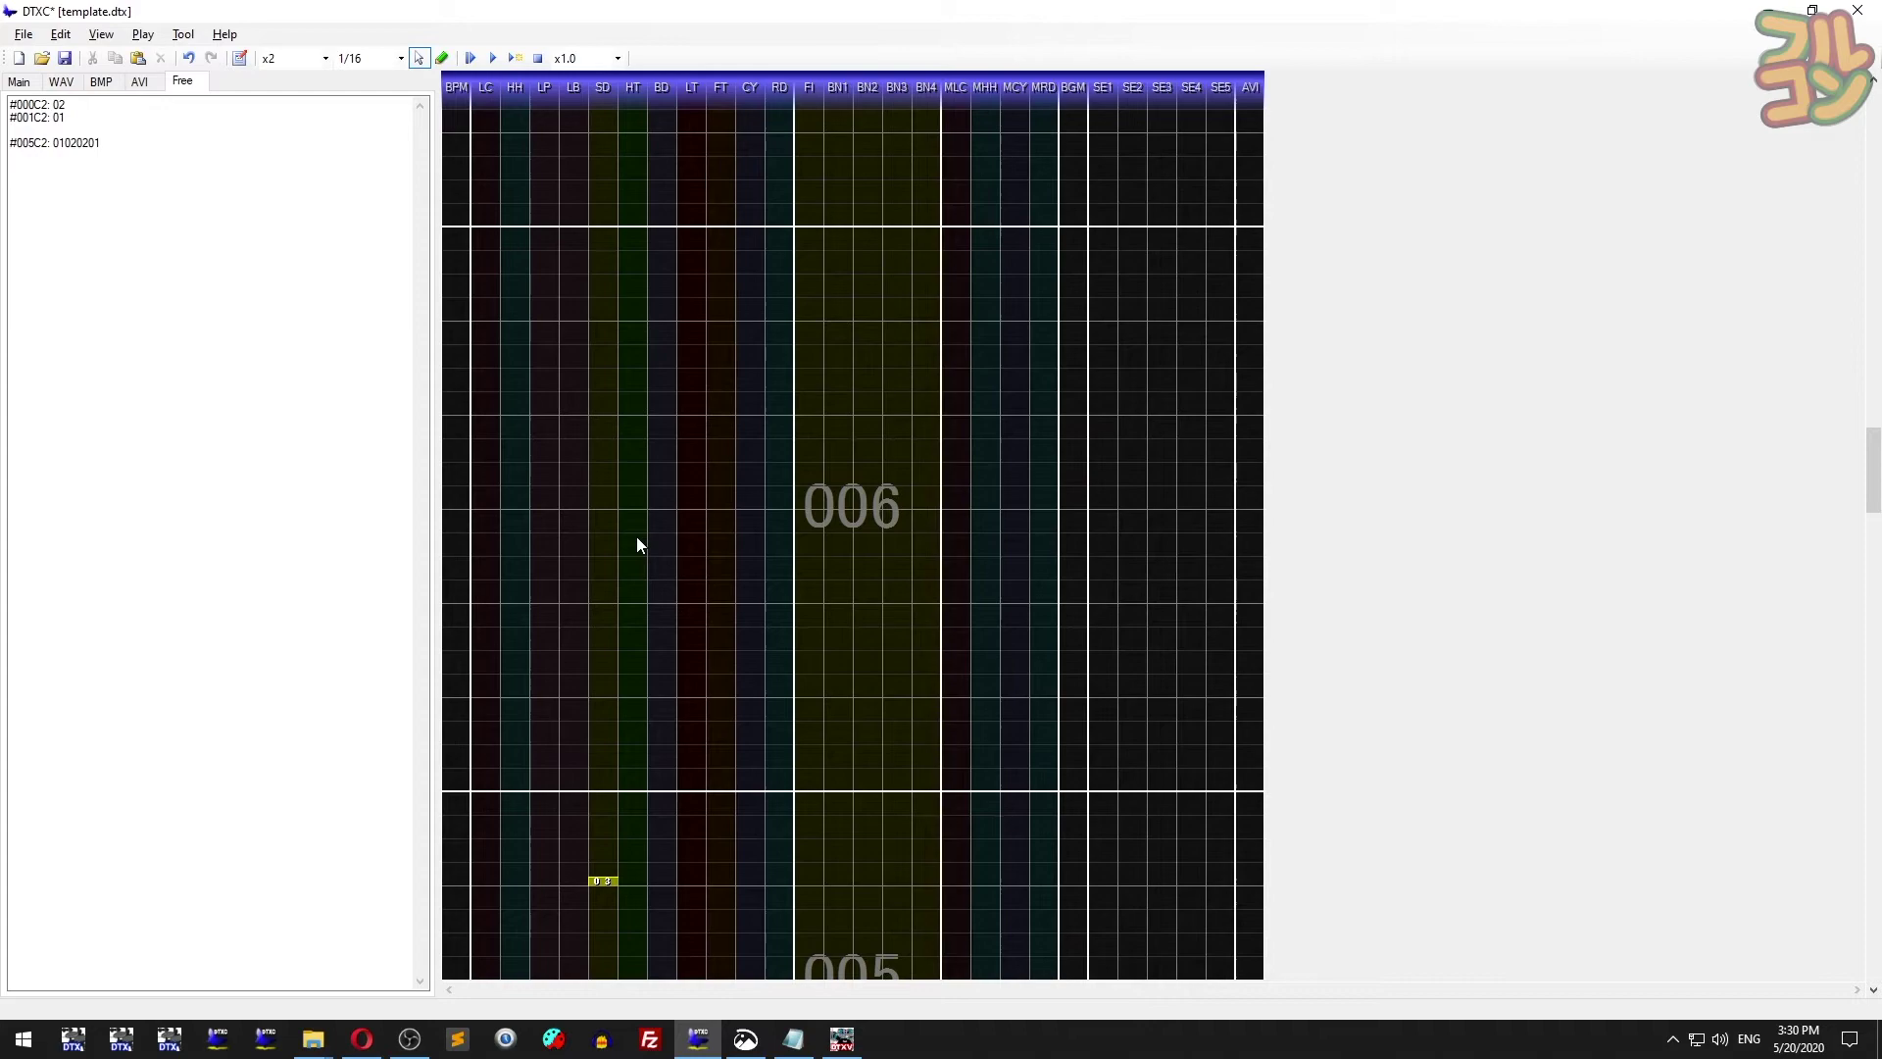
drag(606, 552, 696, 631)
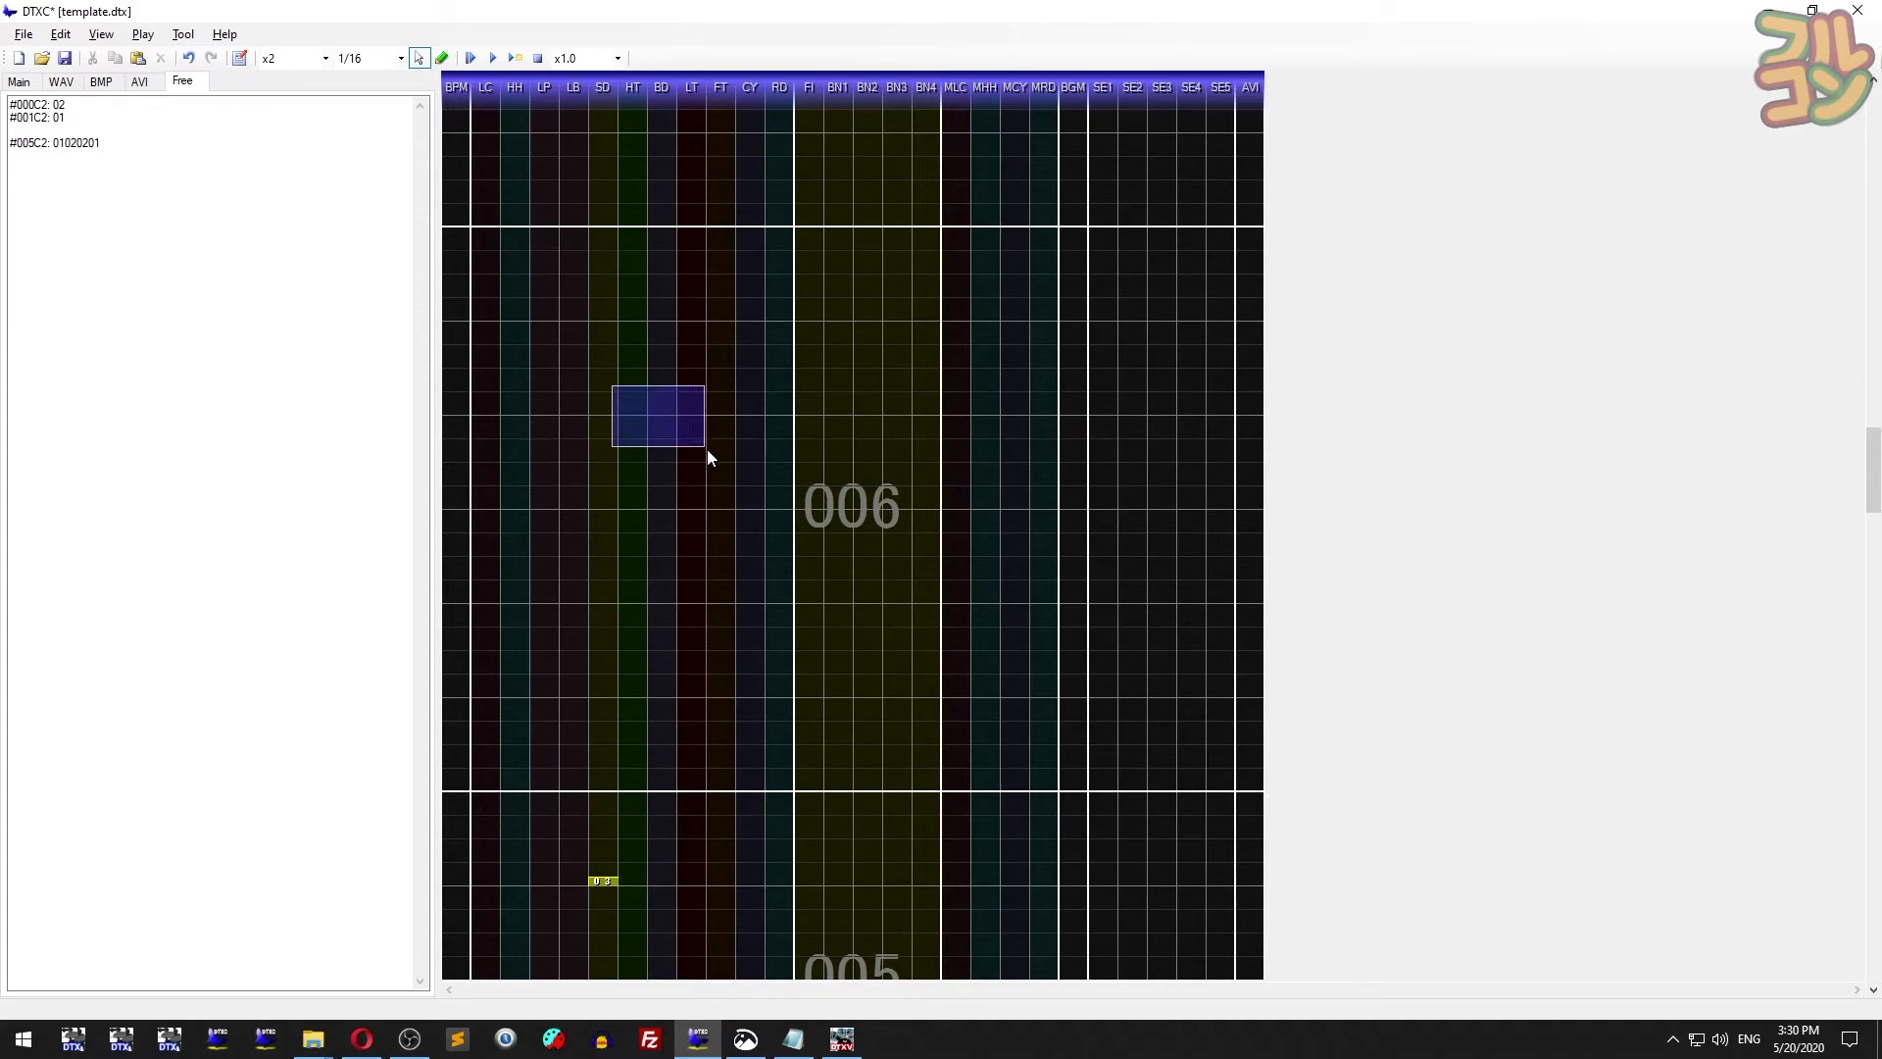
drag(707, 451, 708, 453)
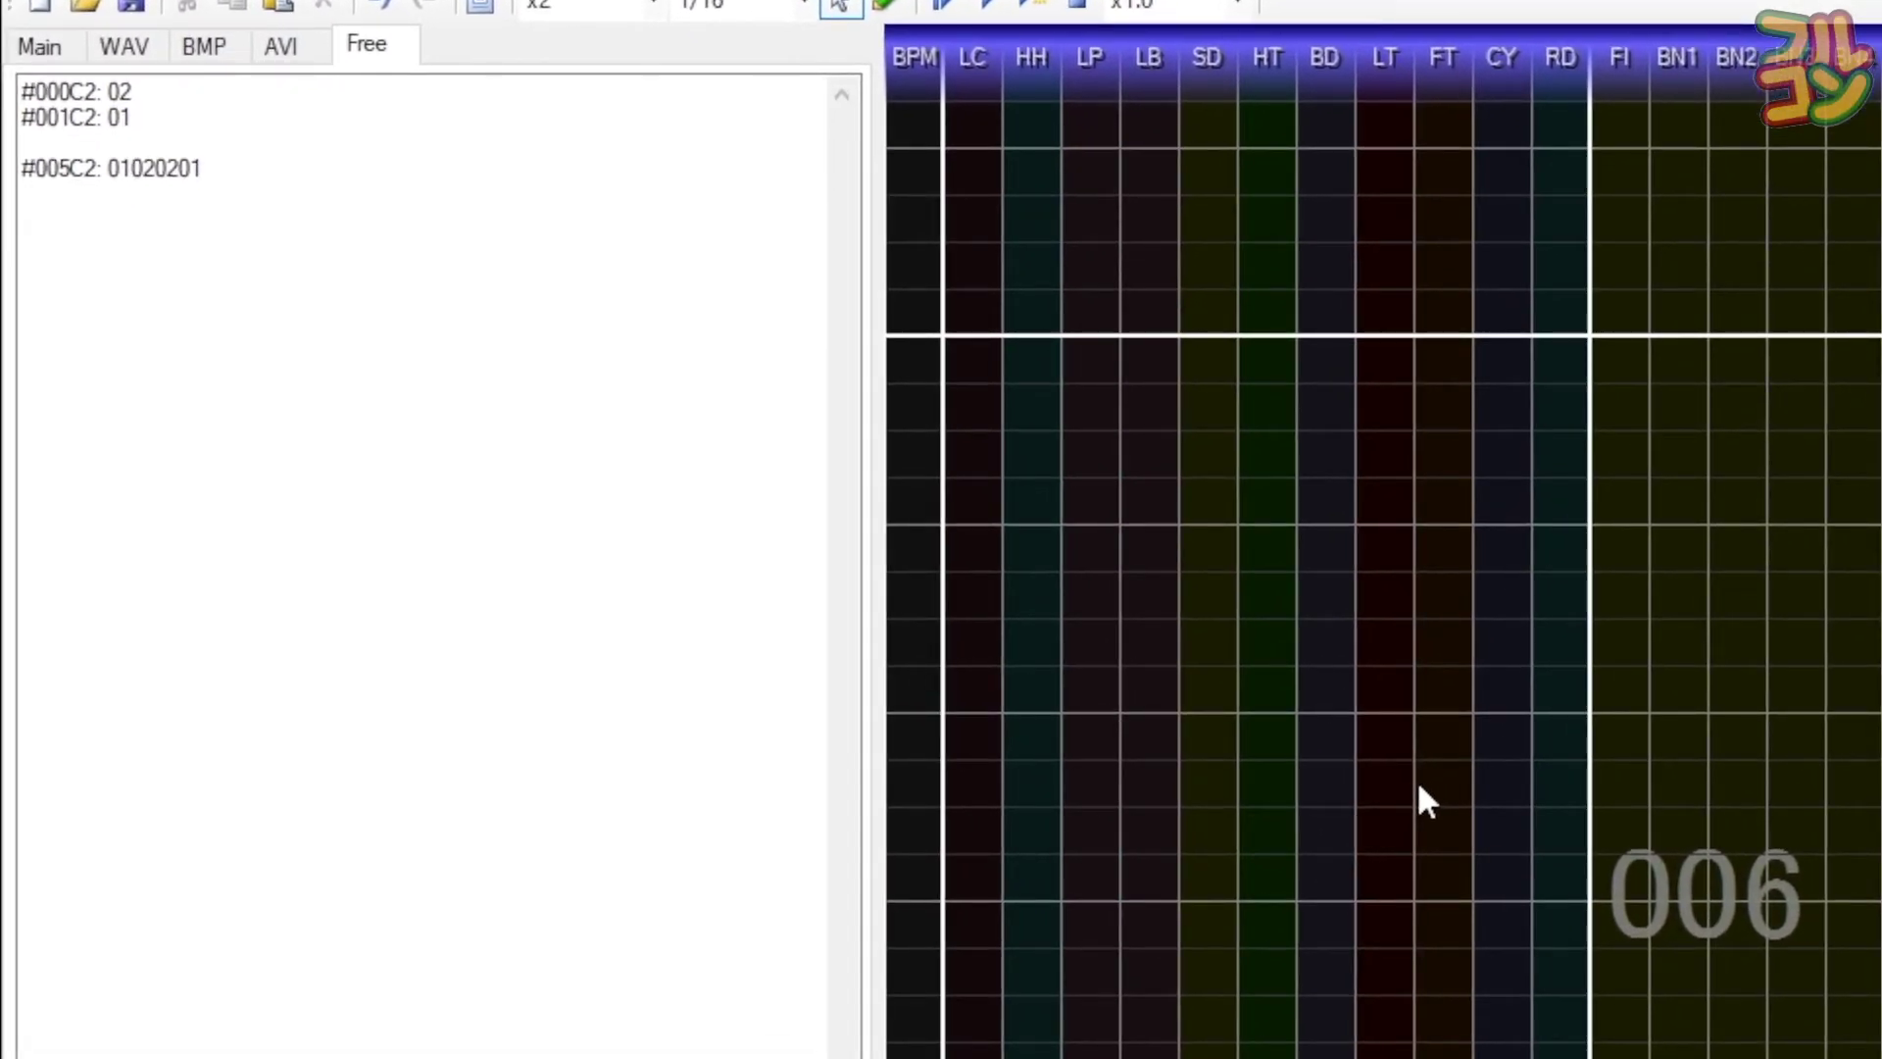
click(285, 174)
key(Return)
key(Return)
text(#006C2)
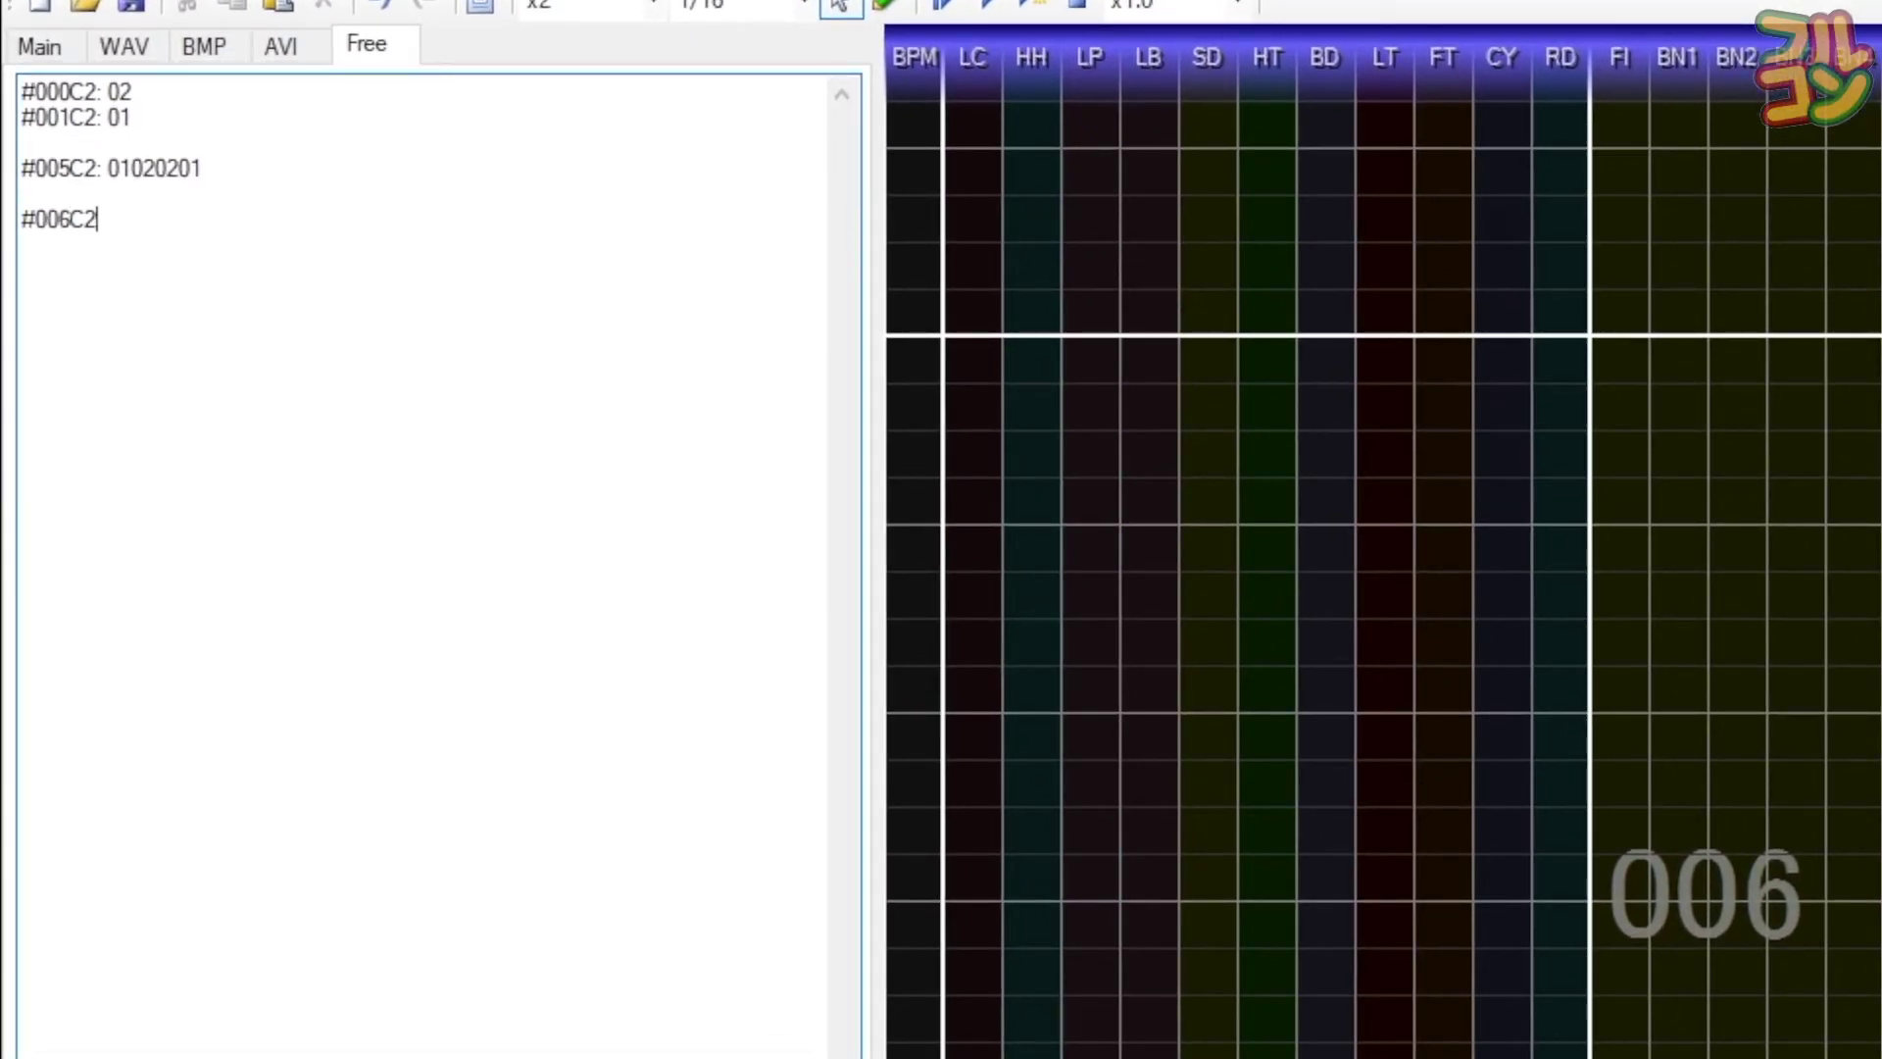
text(: 01 01 02 02 01 01)
key(Left)
key(Left)
key(space)
key(Left)
key(Left)
key(Left)
key(space)
key(Left)
key(Left)
key(Left)
key(space)
key(Left)
key(Left)
key(Left)
key(space)
key(Left)
key(Left)
key(Left)
key(space)
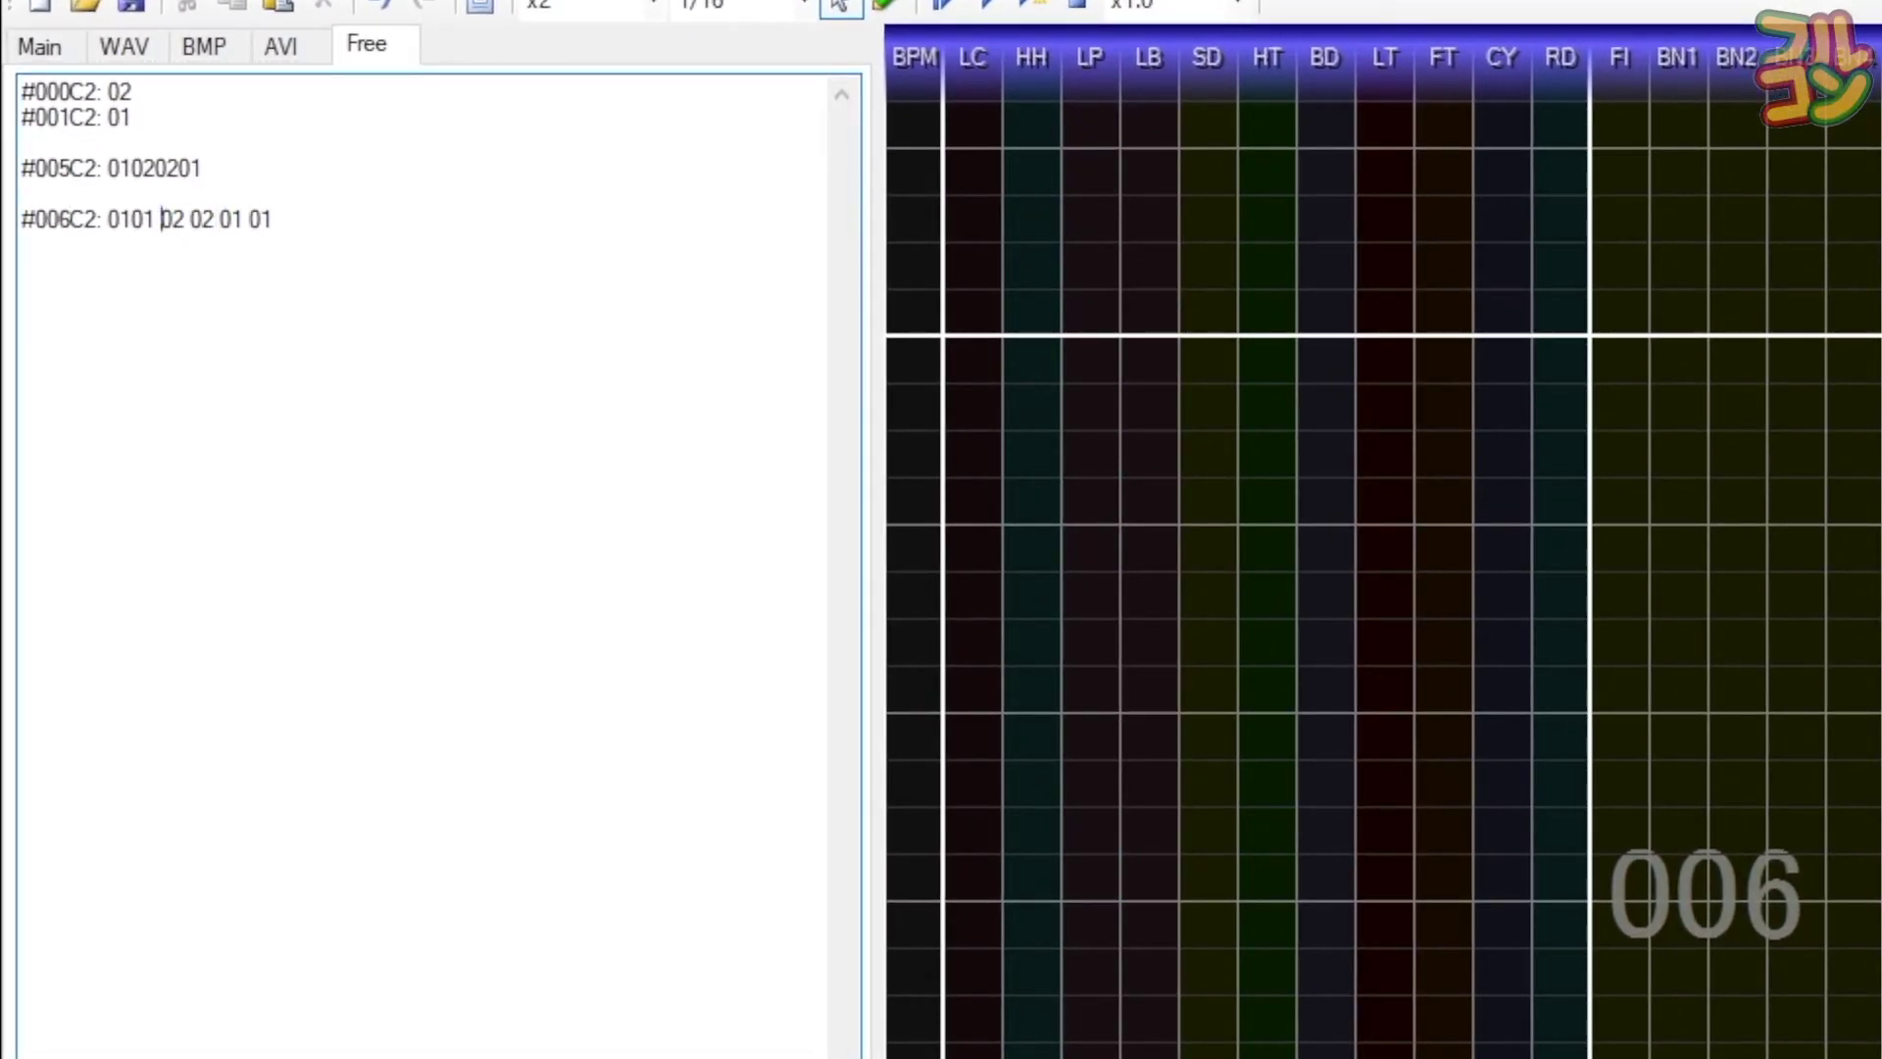
key(Up)
- Place snare 03 chips in bar 006 and remove the spaces from the #006C2 line
key(F2)
click(1208, 514)
click(1208, 702)
key(F1)
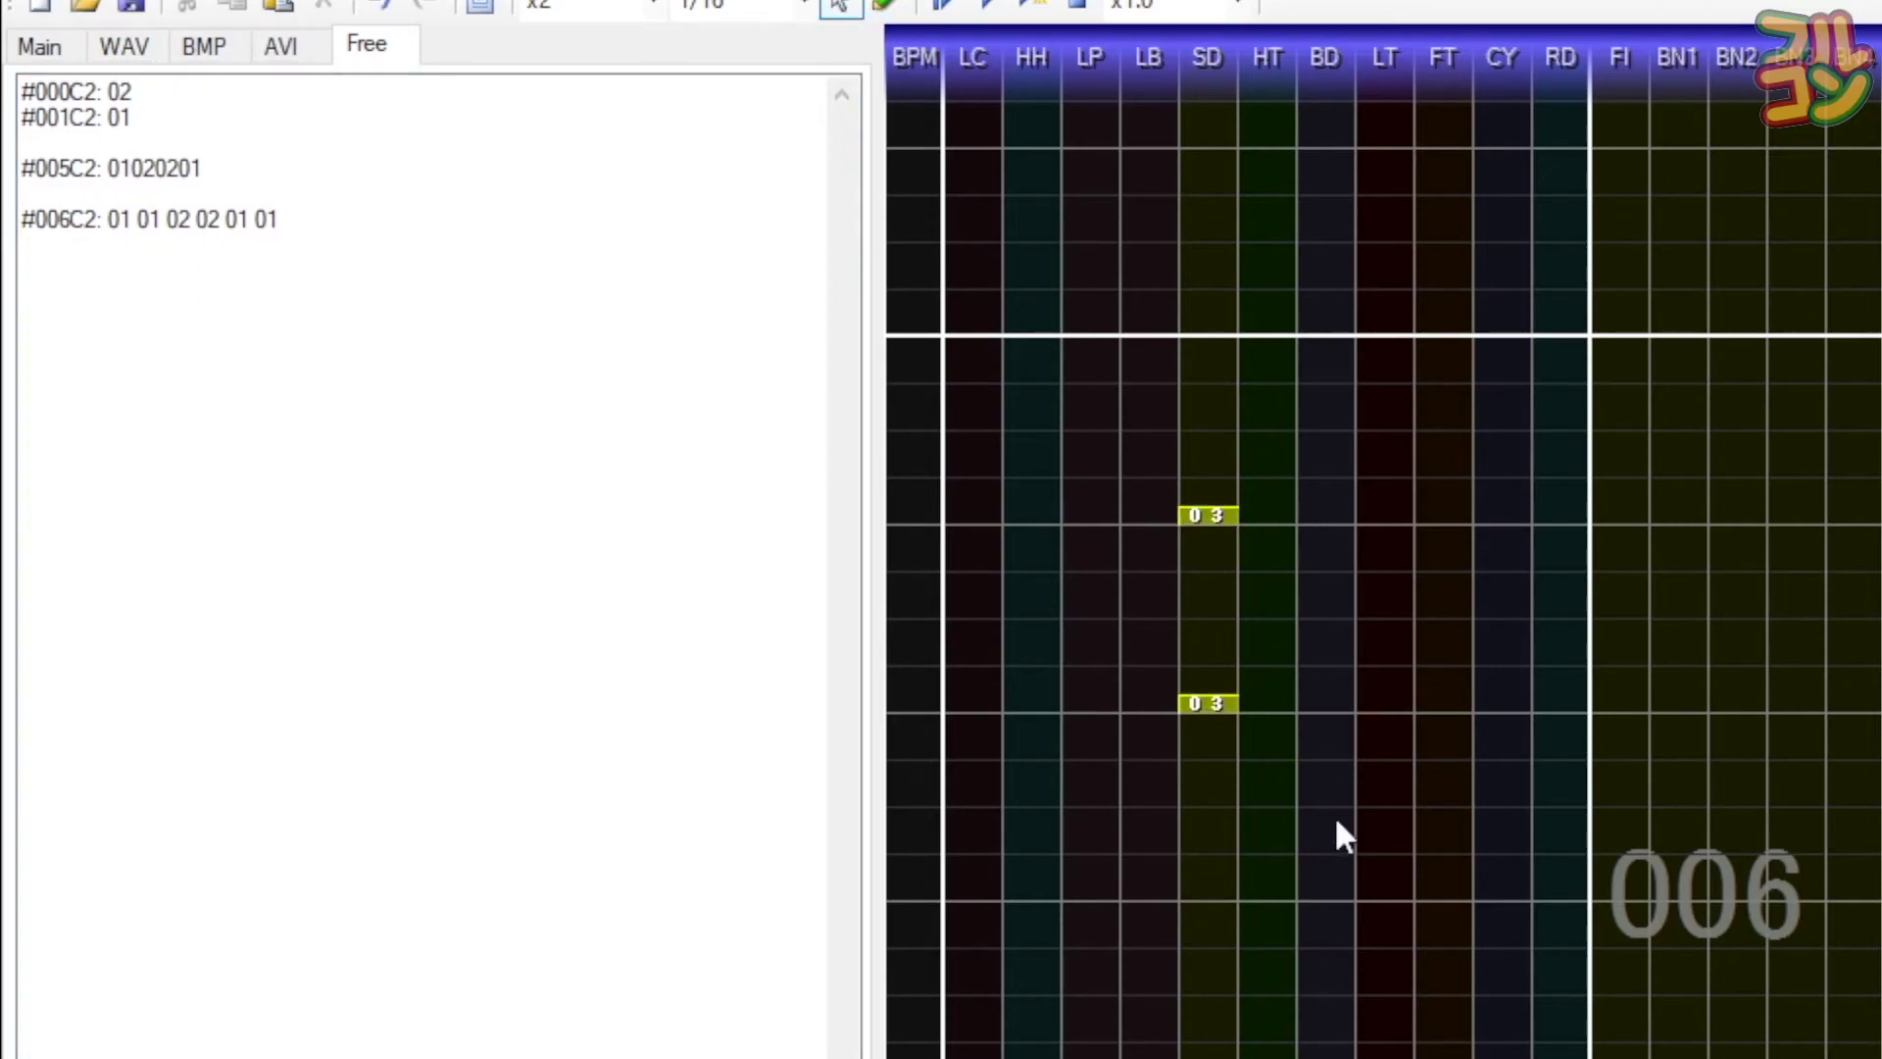
click(131, 219)
key(Delete)
key(Right)
key(Right)
key(Delete)
key(Right)
key(Right)
key(Delete)
key(Right)
key(Right)
key(Delete)
key(Right)
key(Right)
key(Delete)
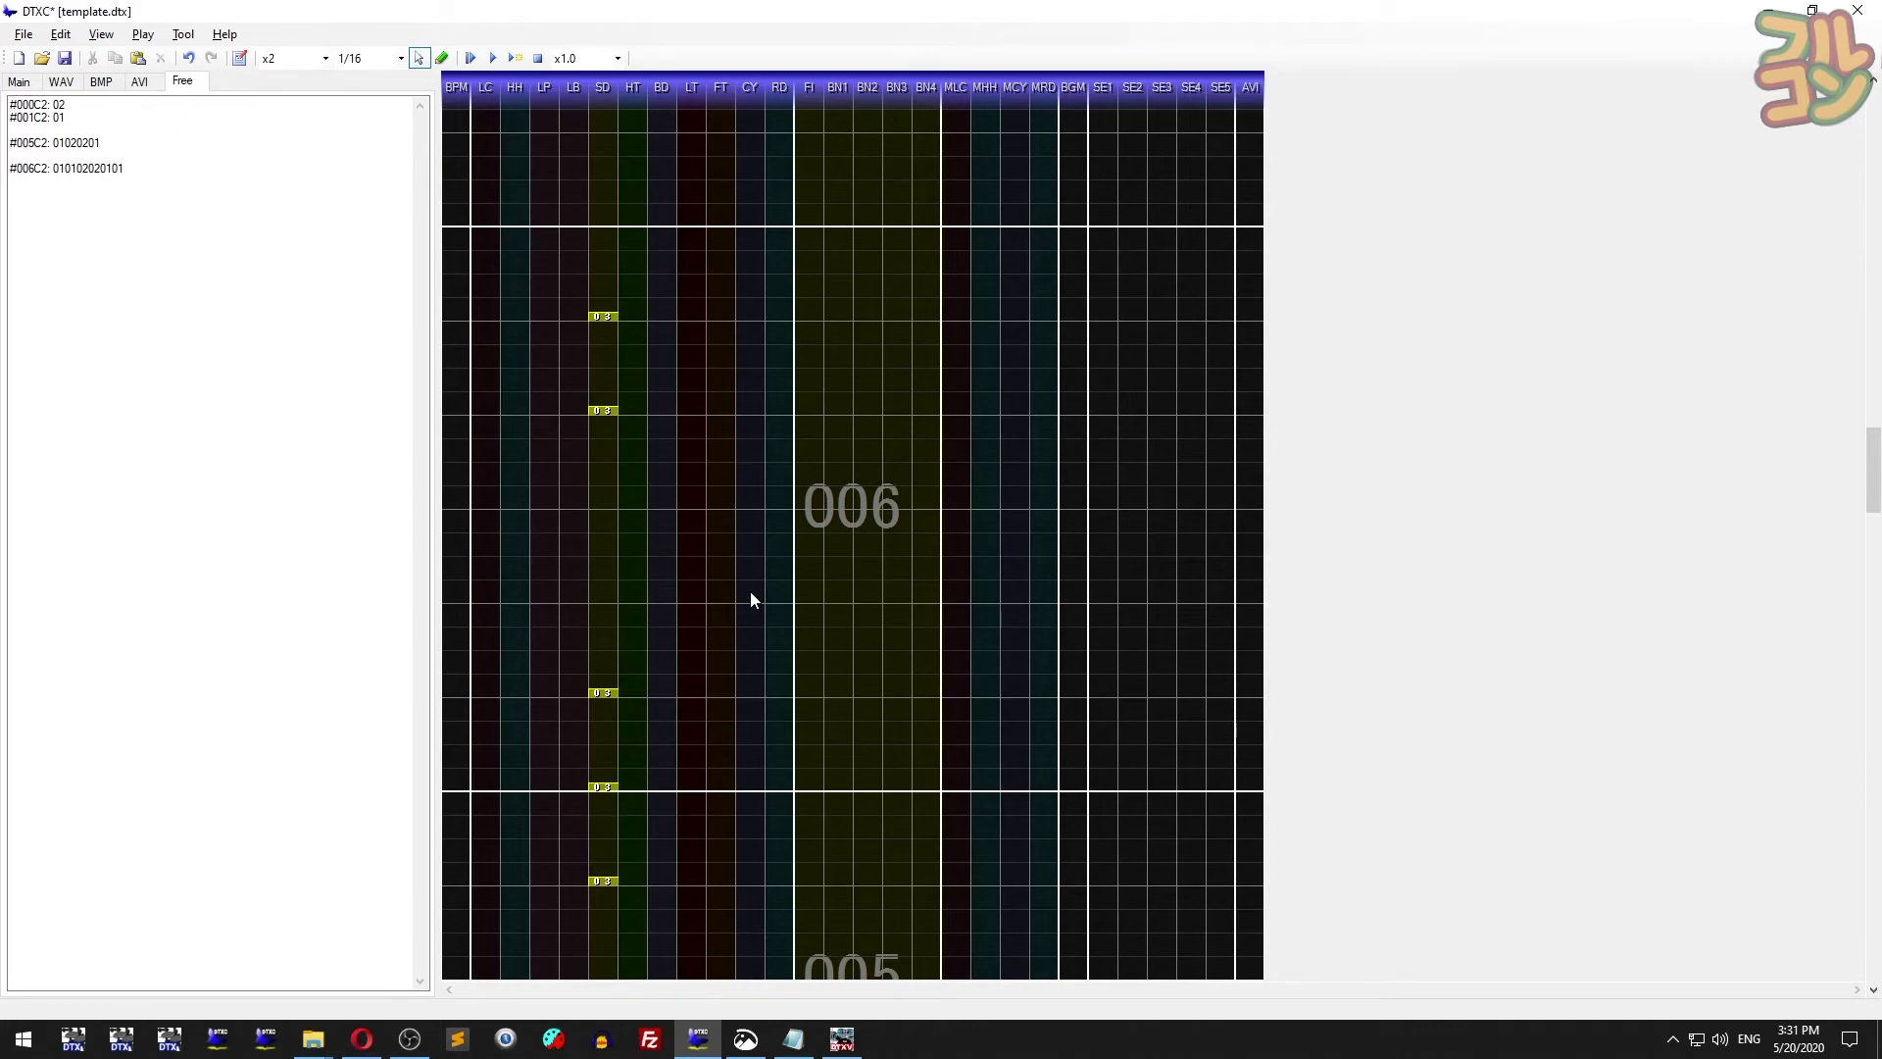
click(510, 60)
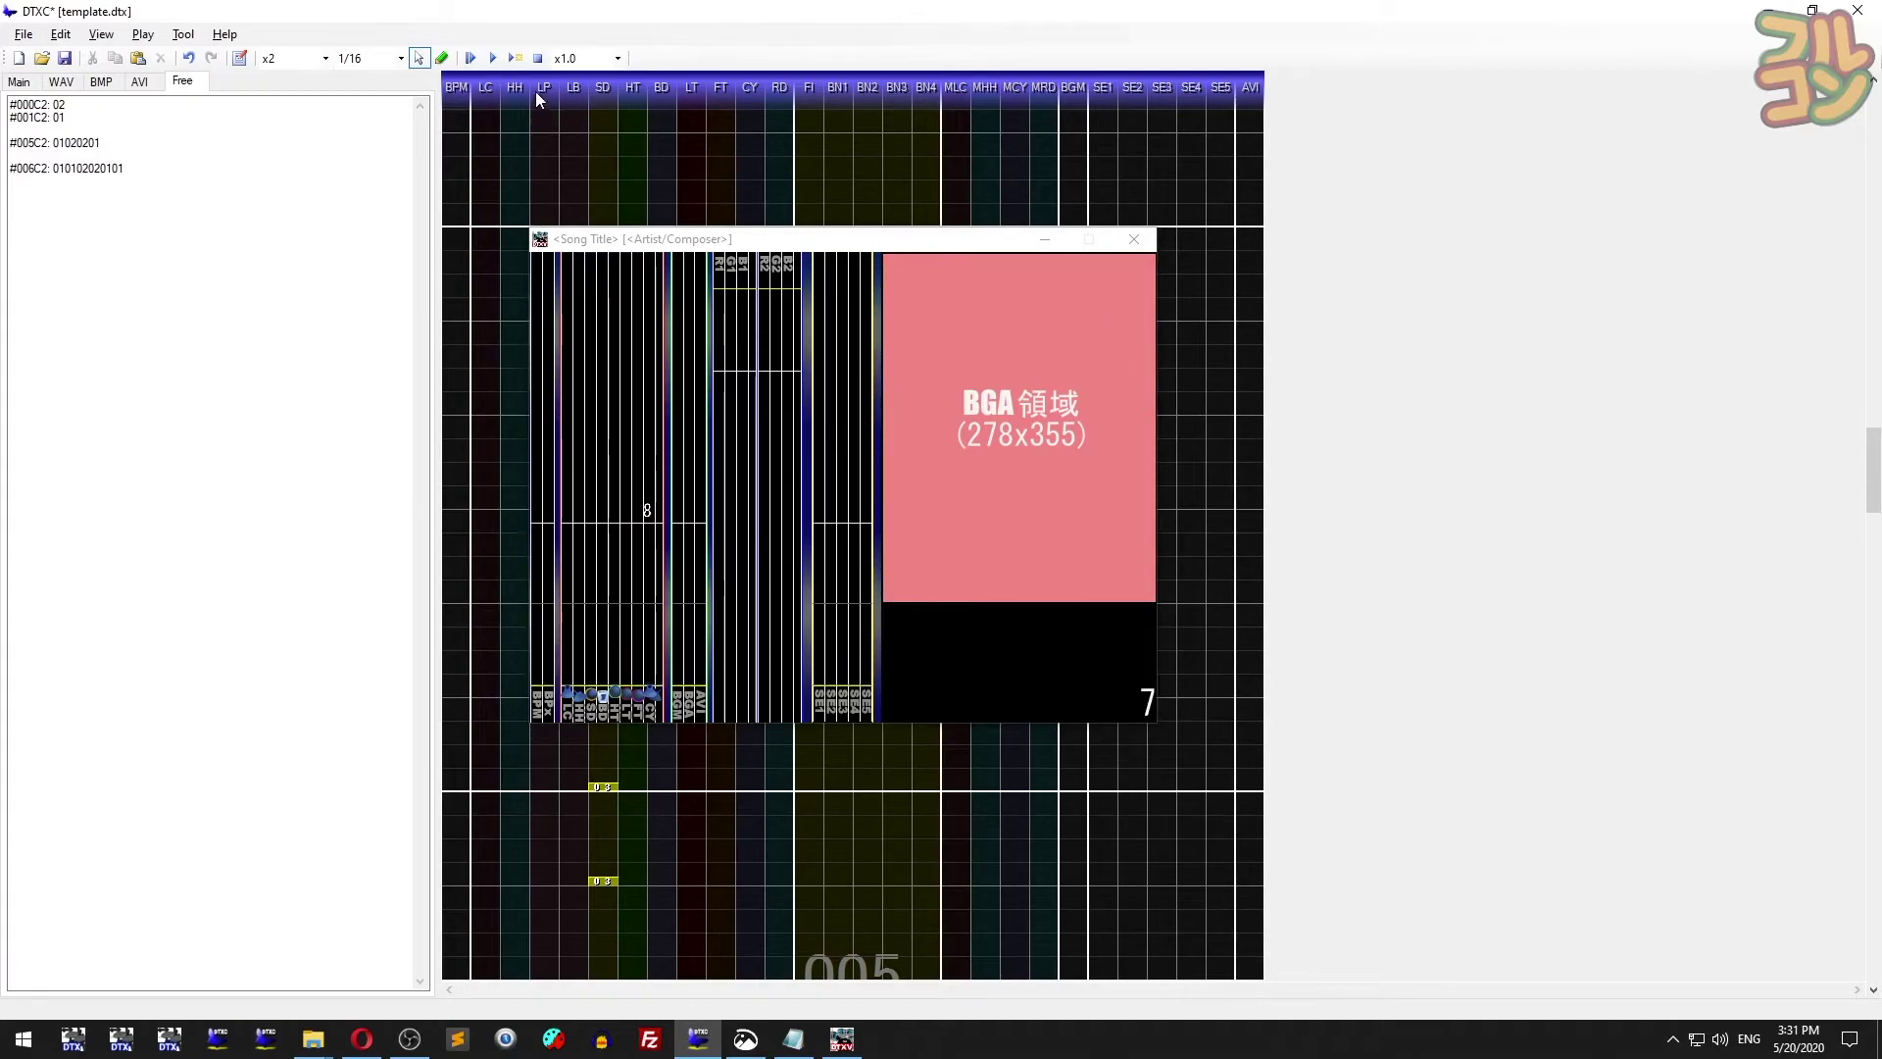
click(493, 57)
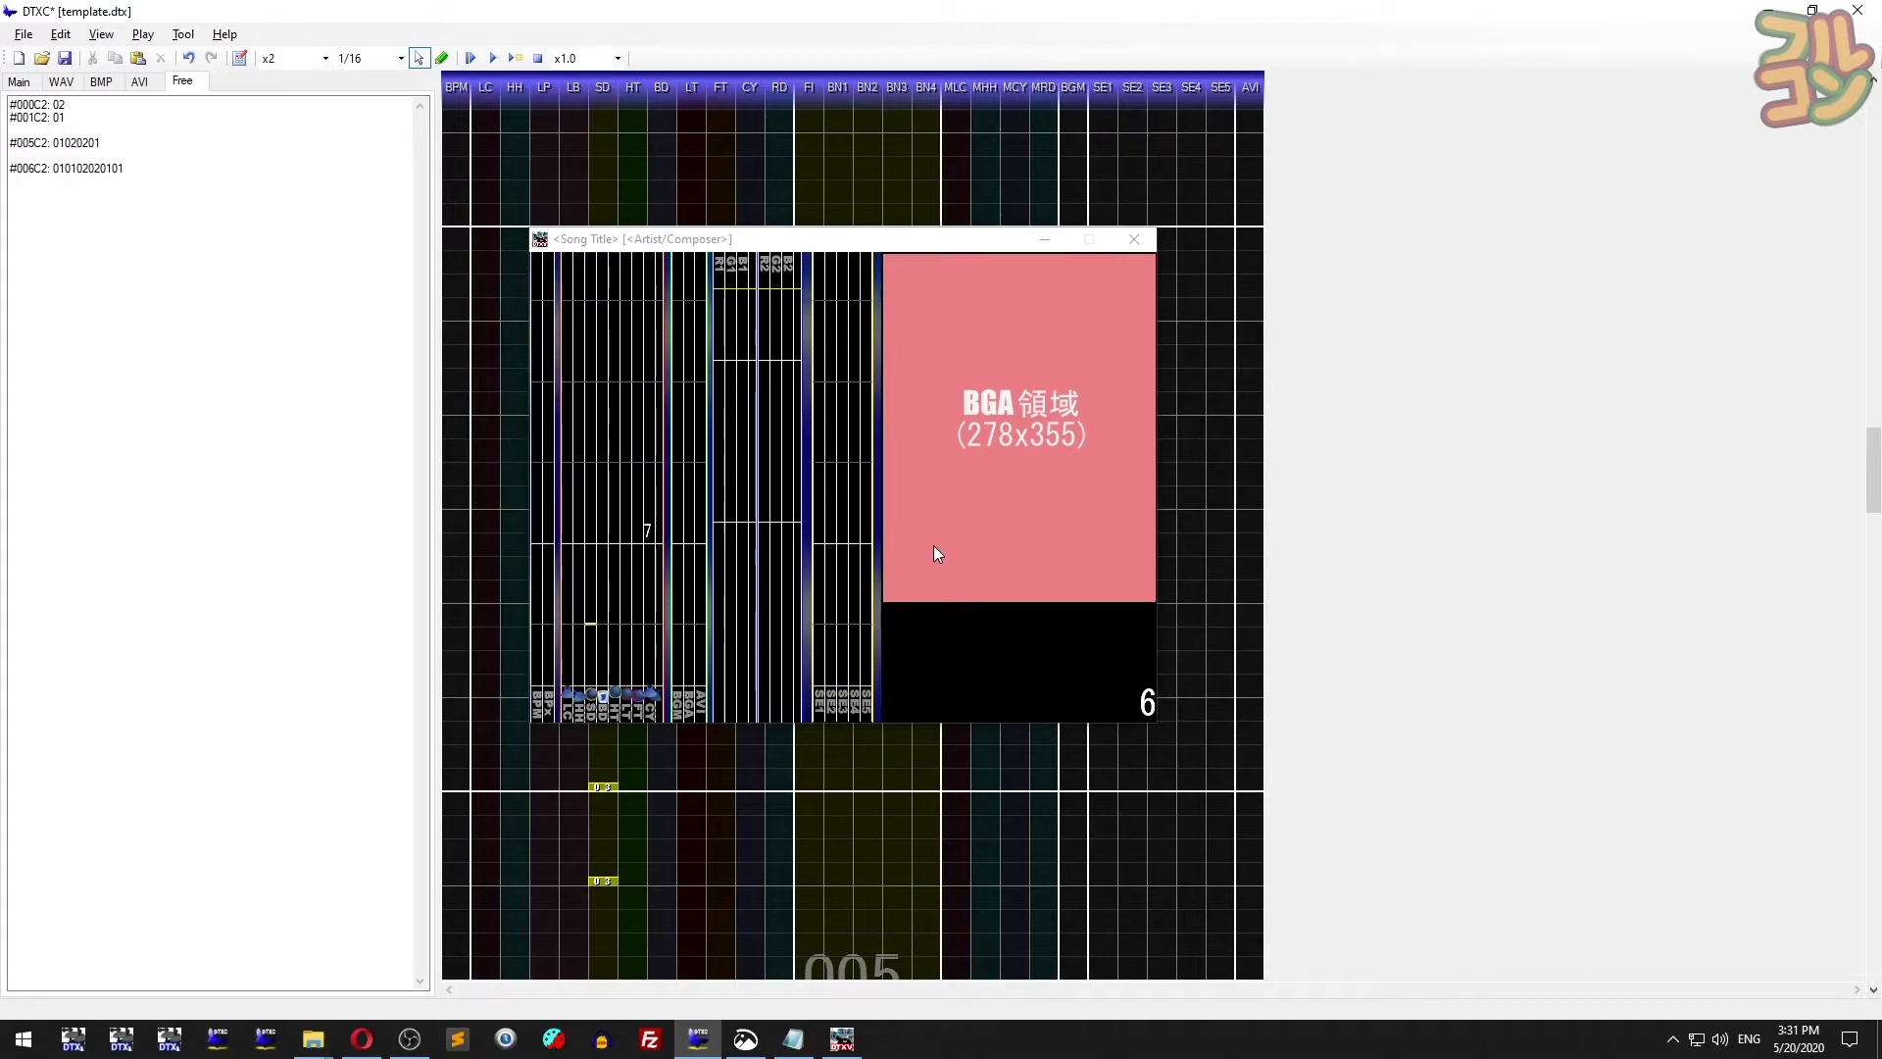
click(1132, 240)
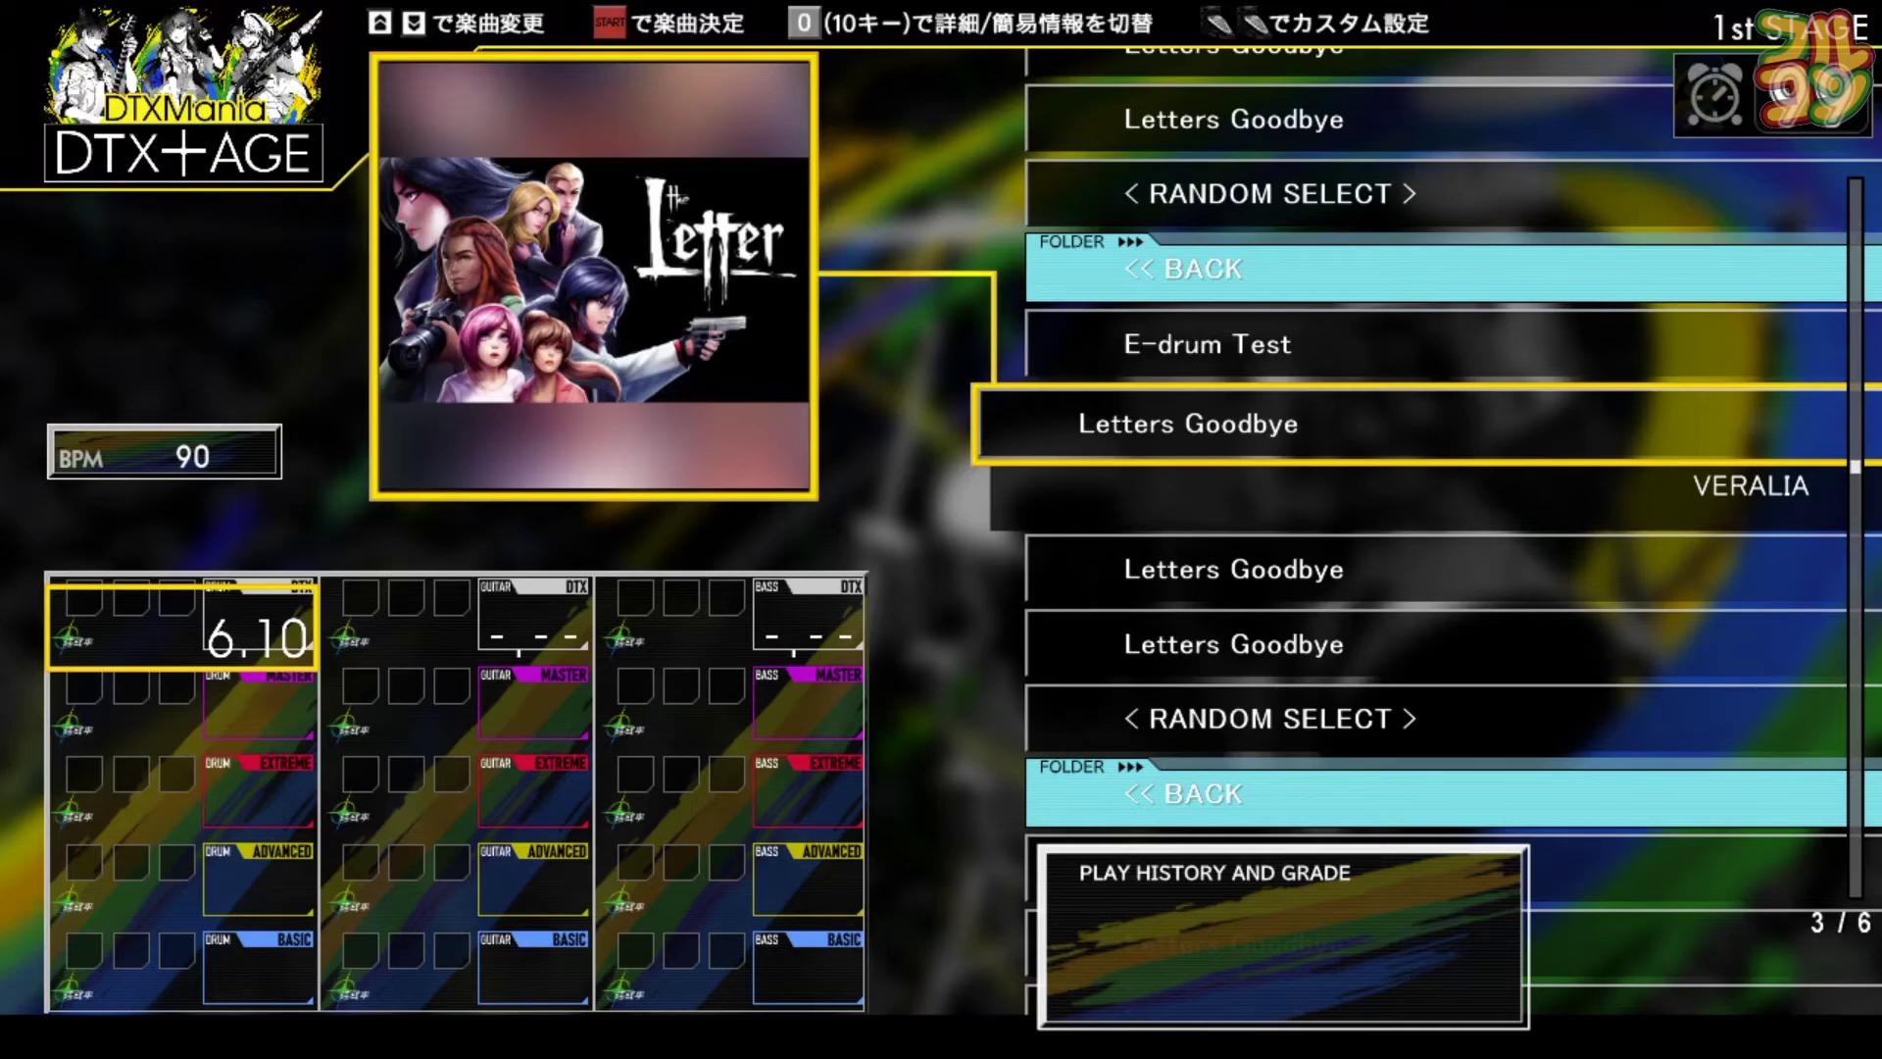
key(Down)
key(Down)
key(Up)
key(Up)
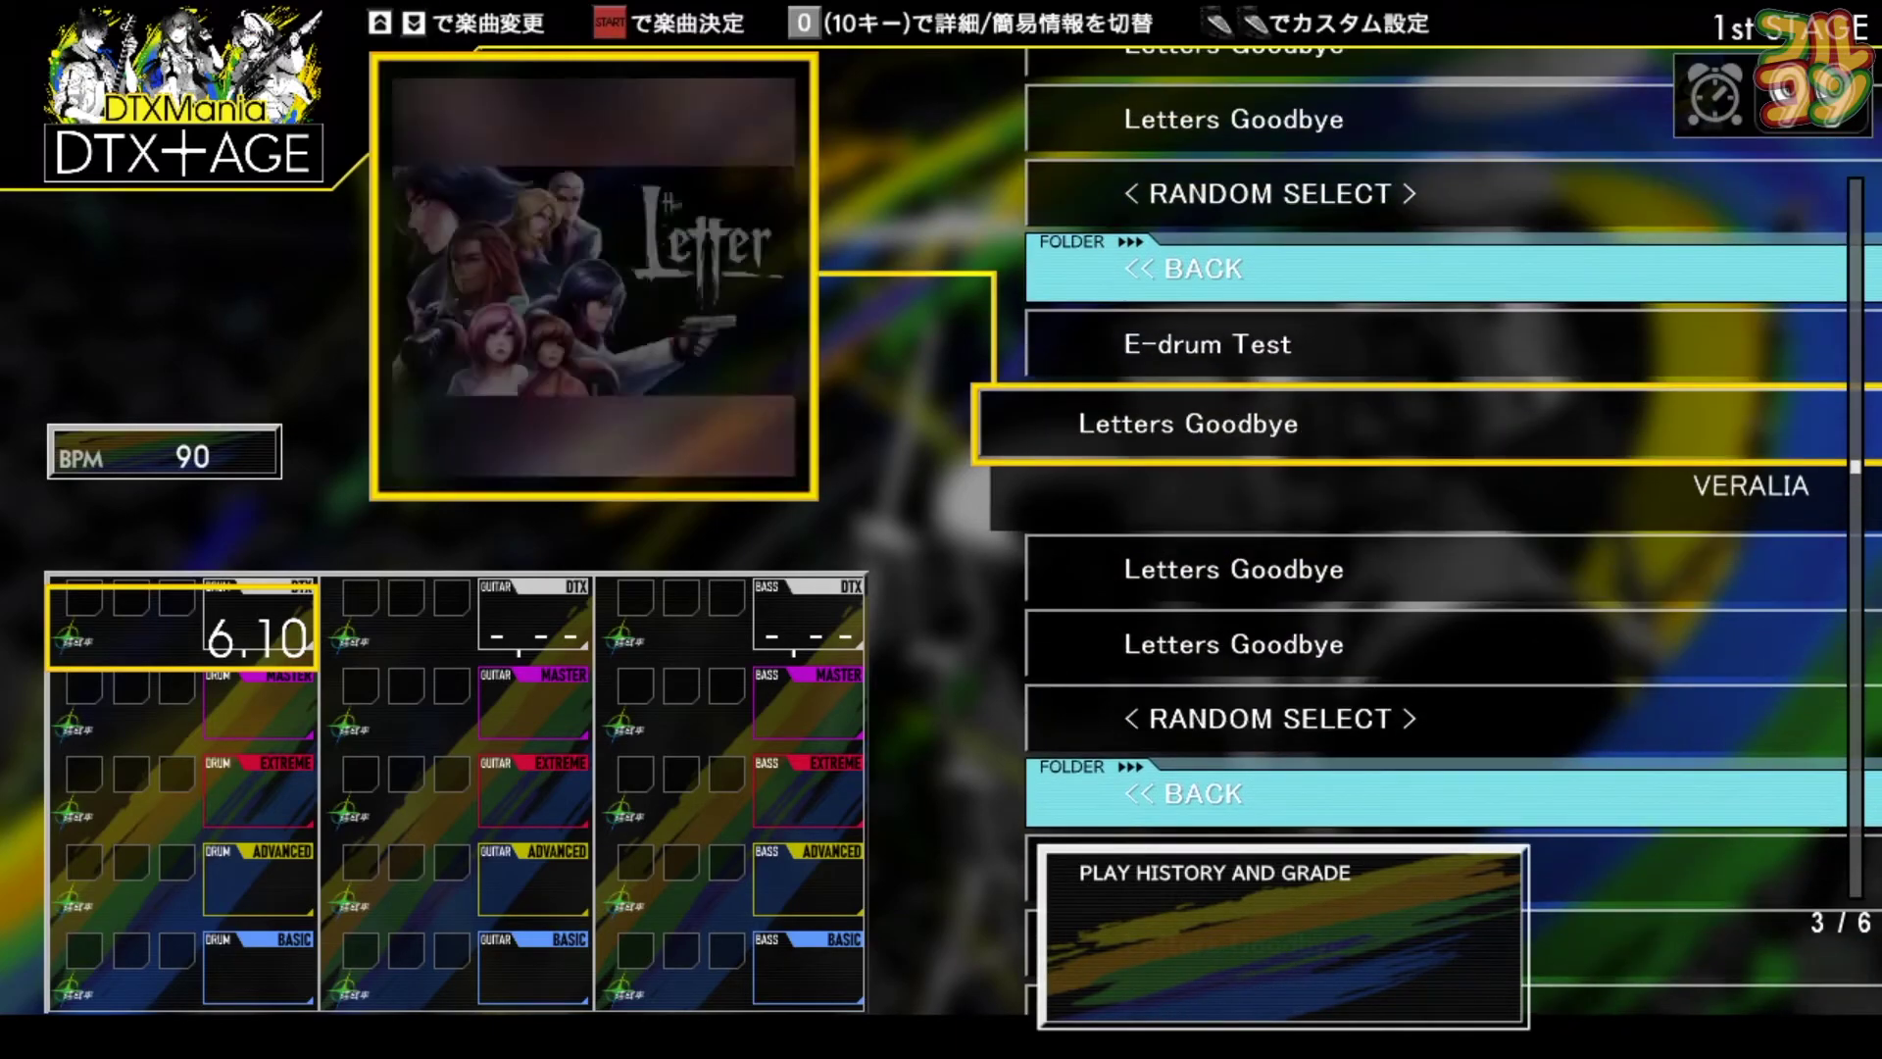
key(Down)
key(Down)
key(Down)
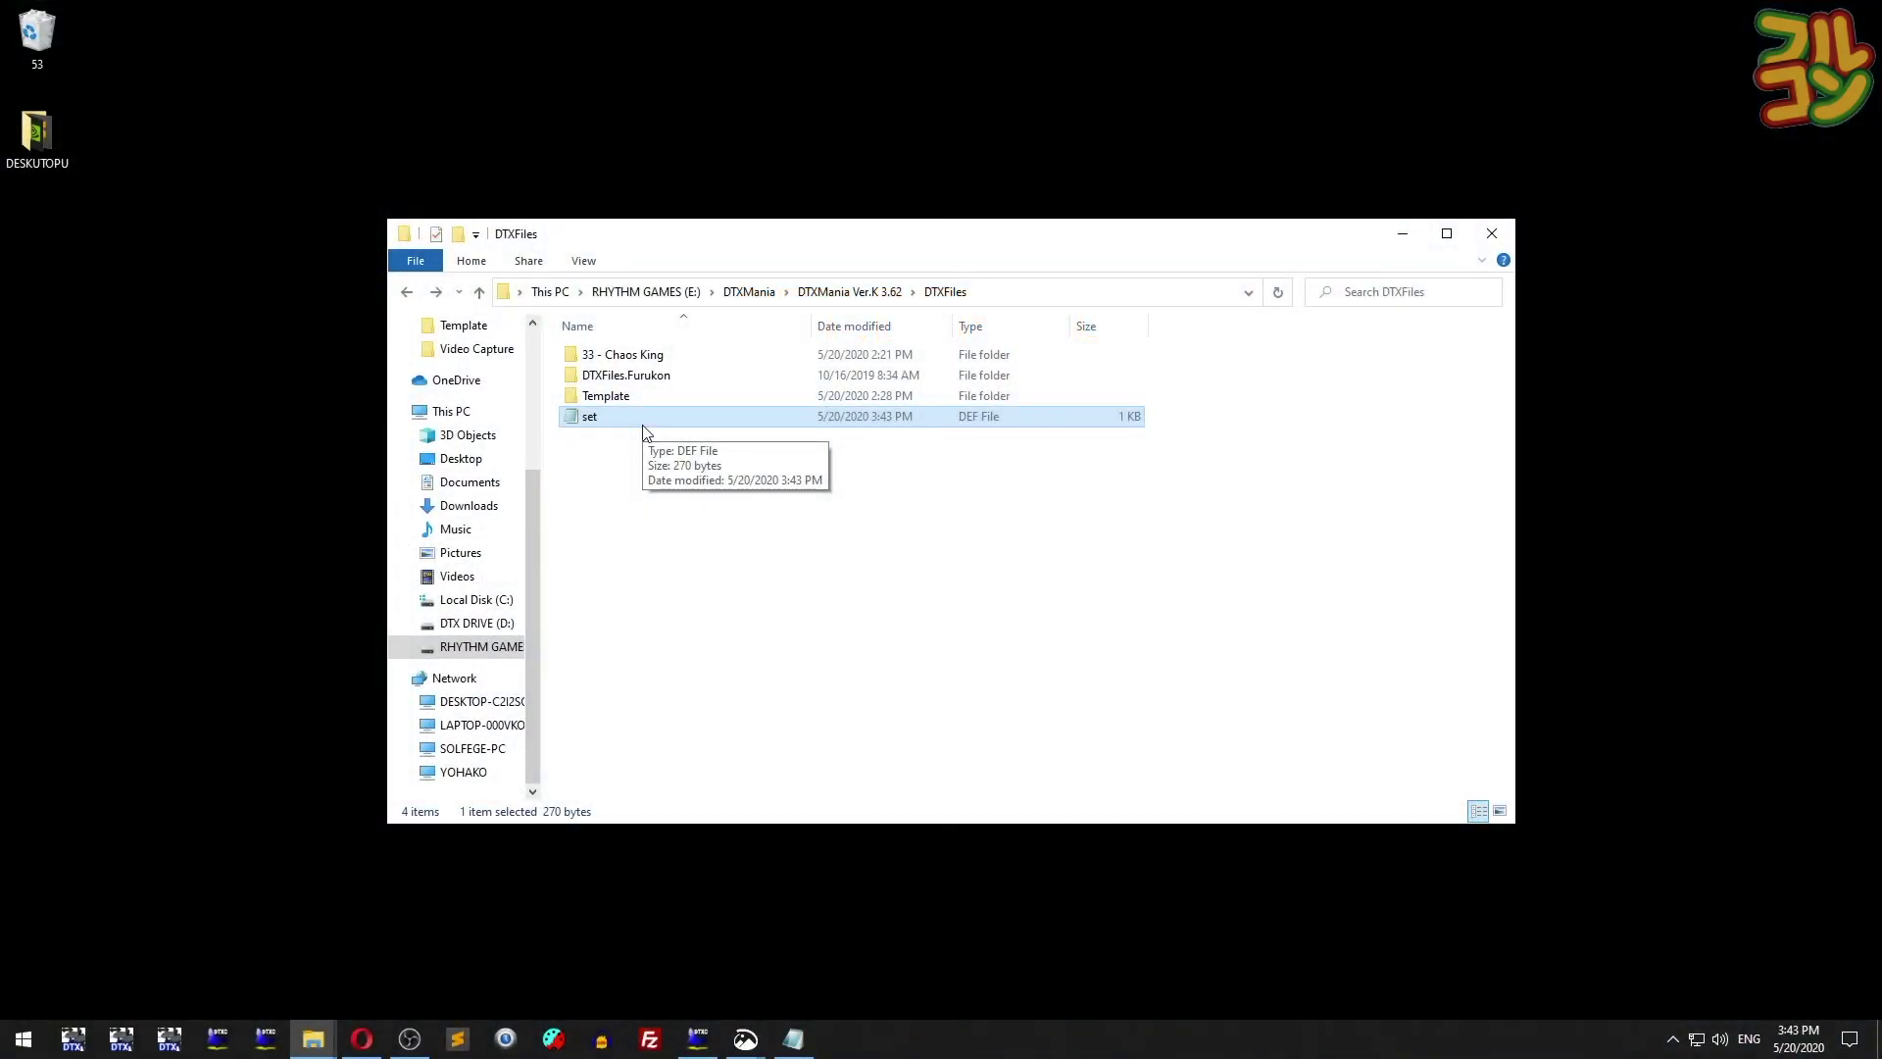
- Go into DTXFiles.Furukon > 129 - Letters Goodbye and open set.def in Notepad
double_click(645, 378)
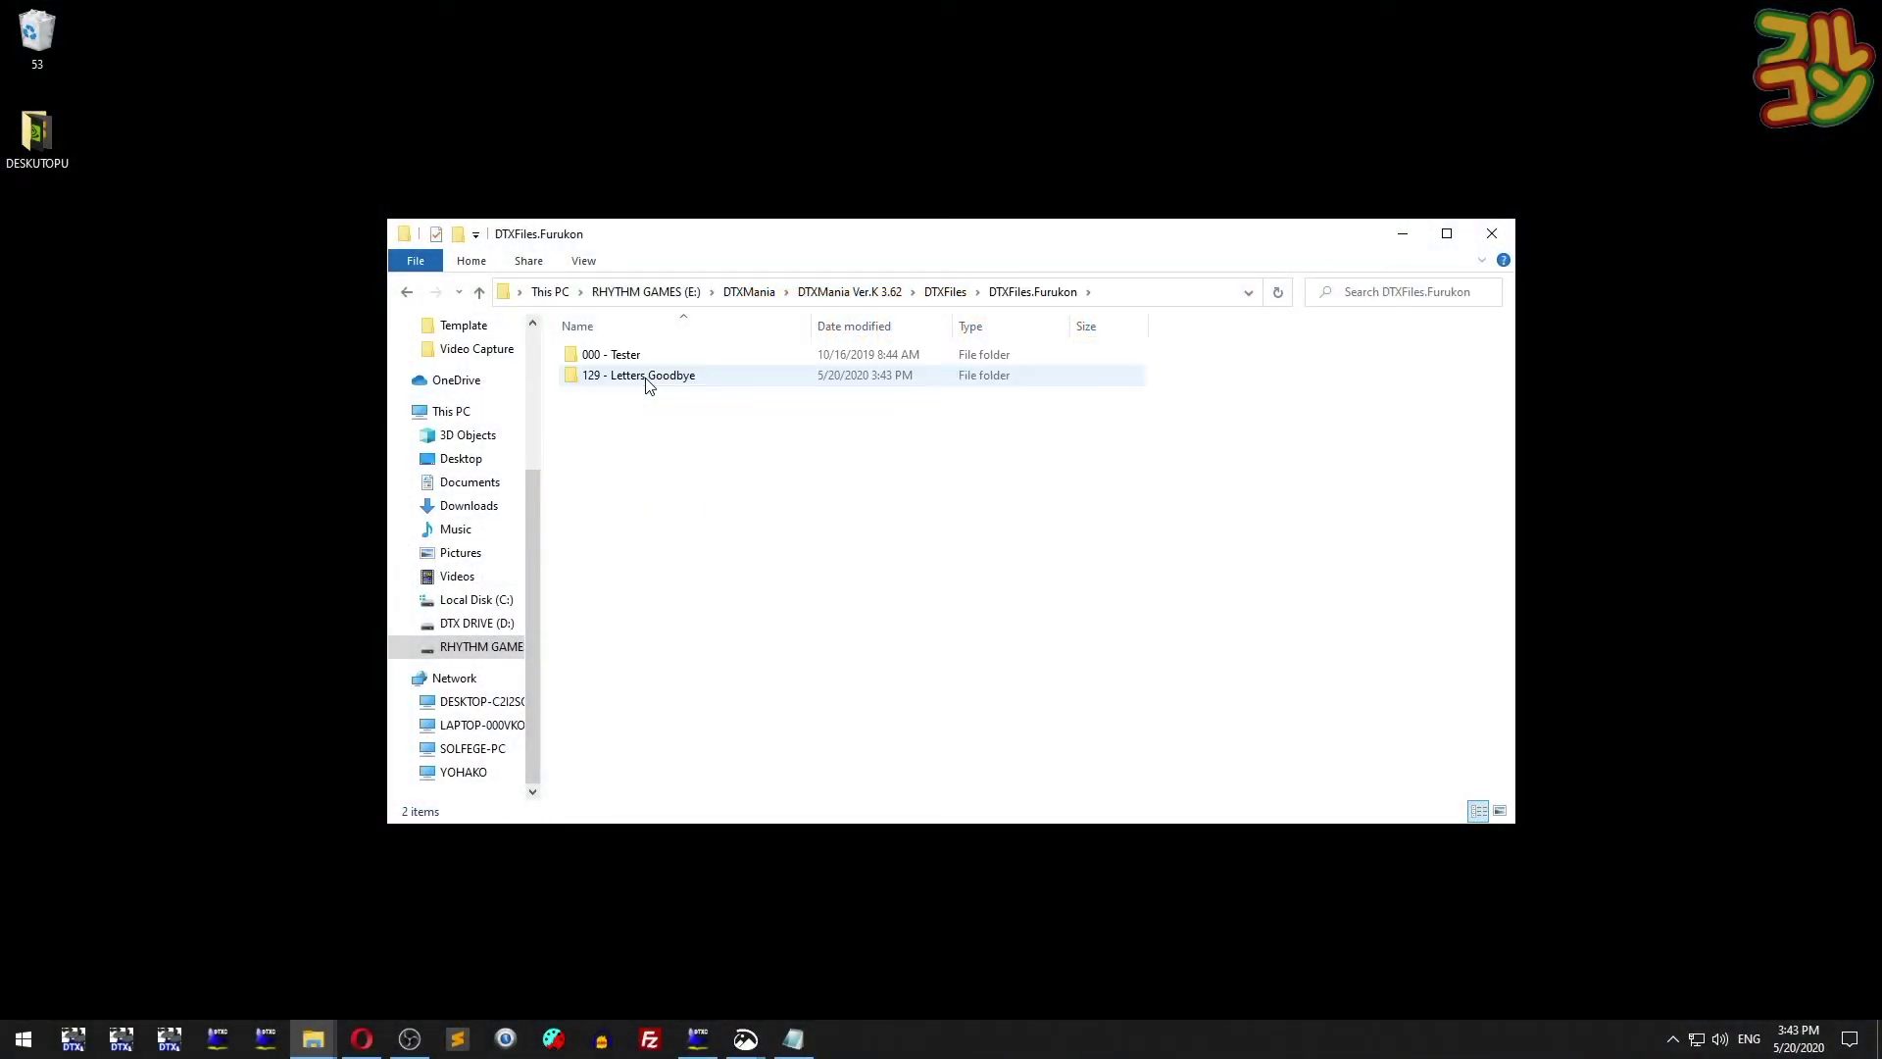
double_click(645, 378)
click(646, 380)
key(End)
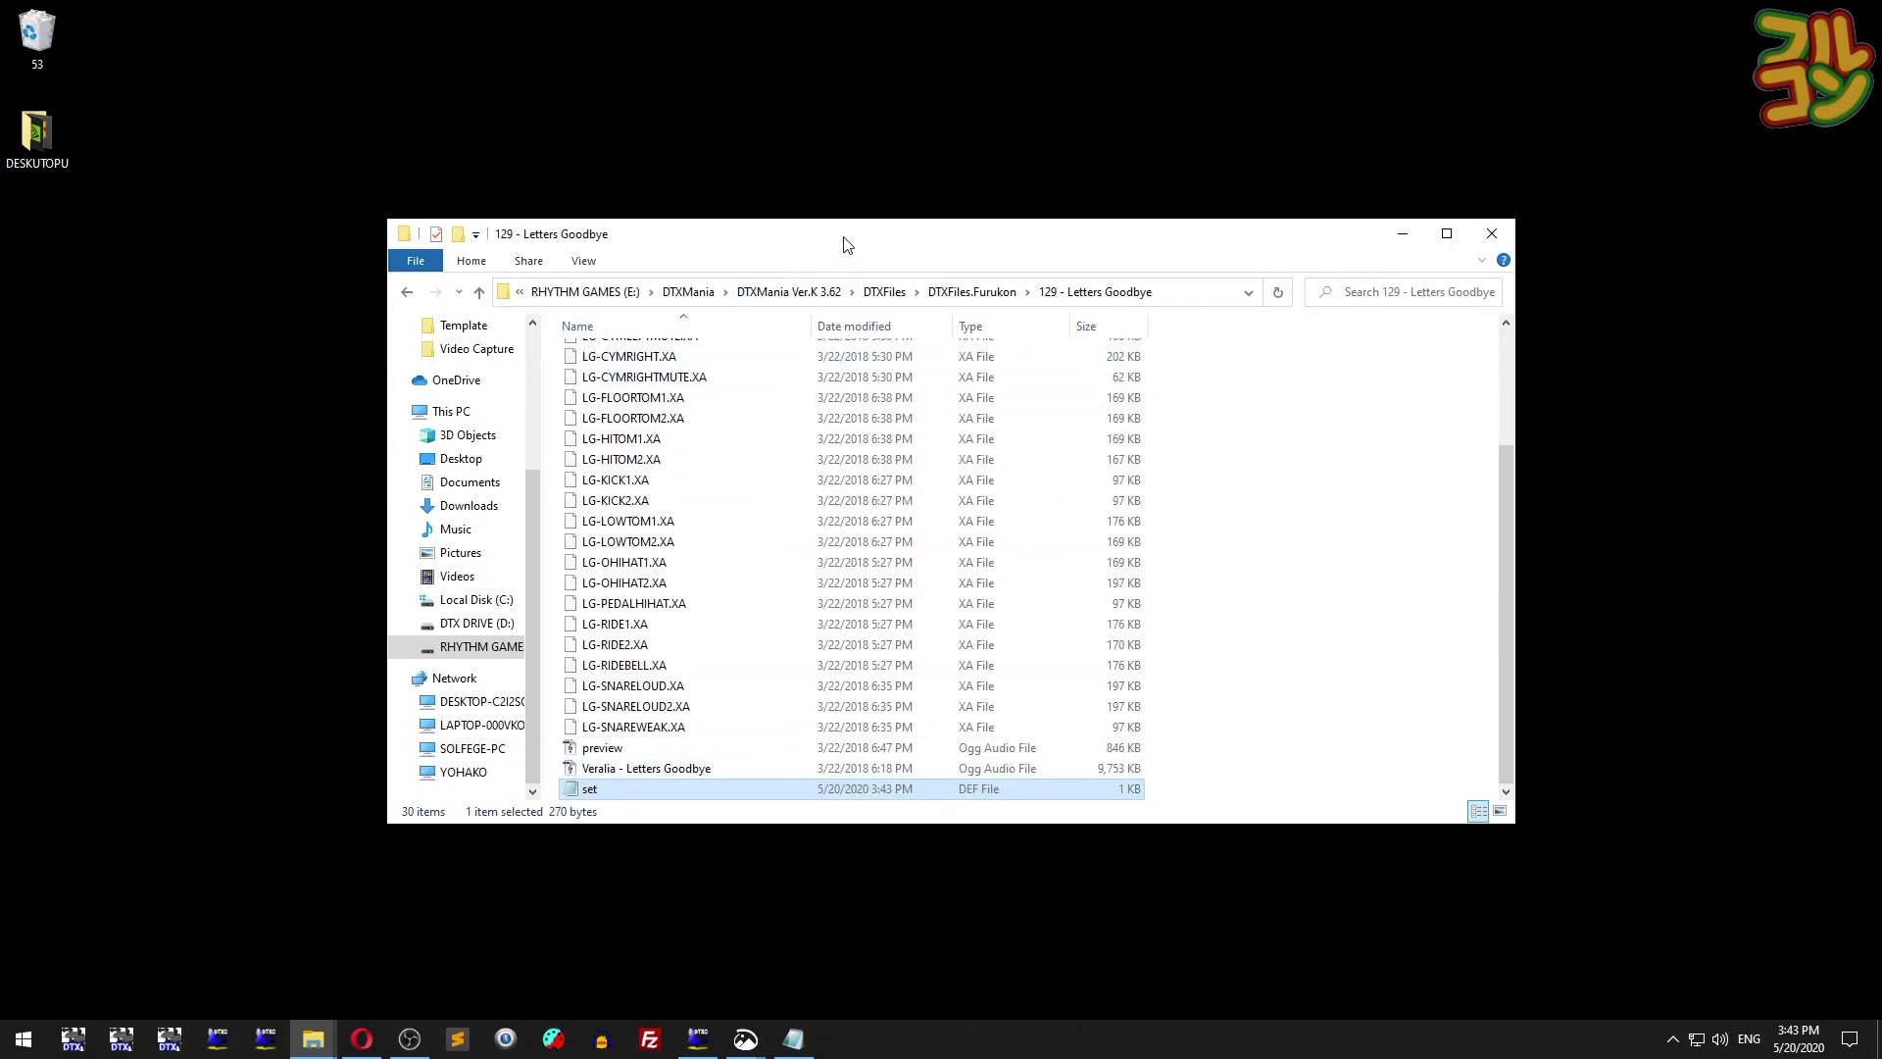
drag(848, 245, 491, 230)
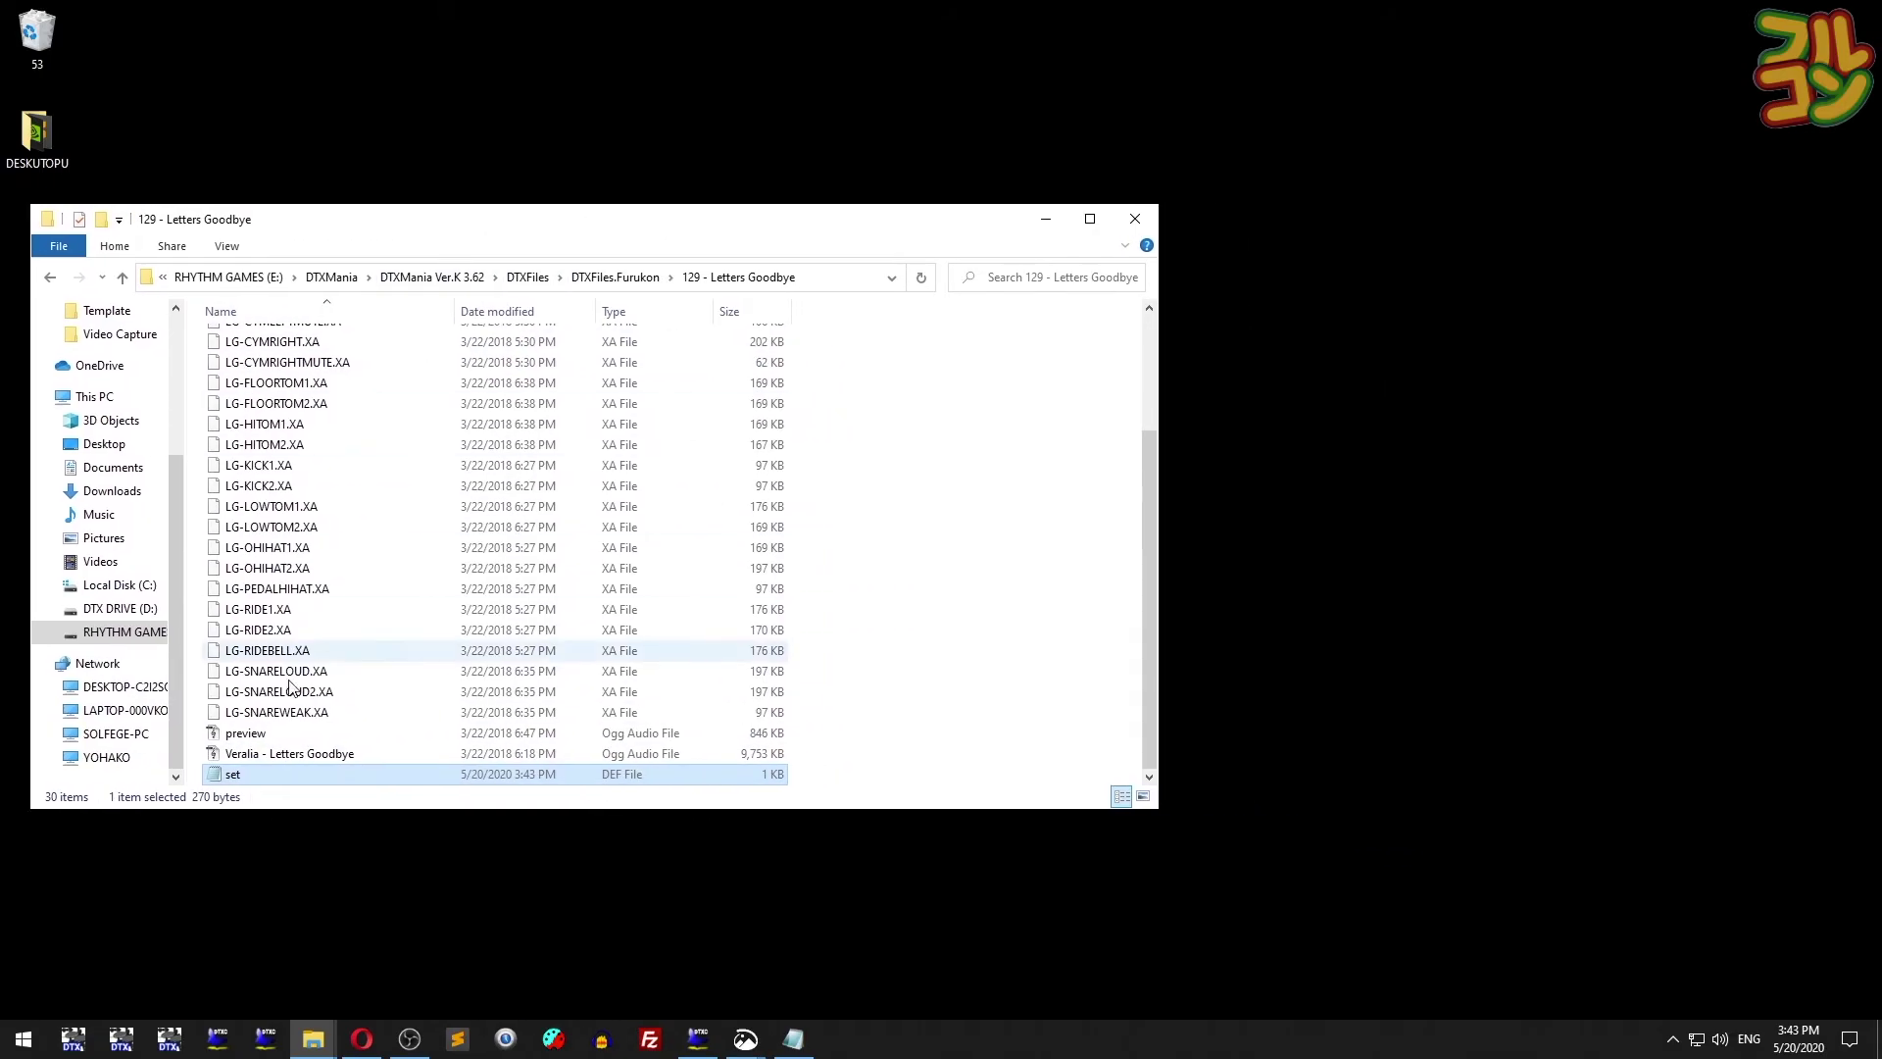
double_click(323, 777)
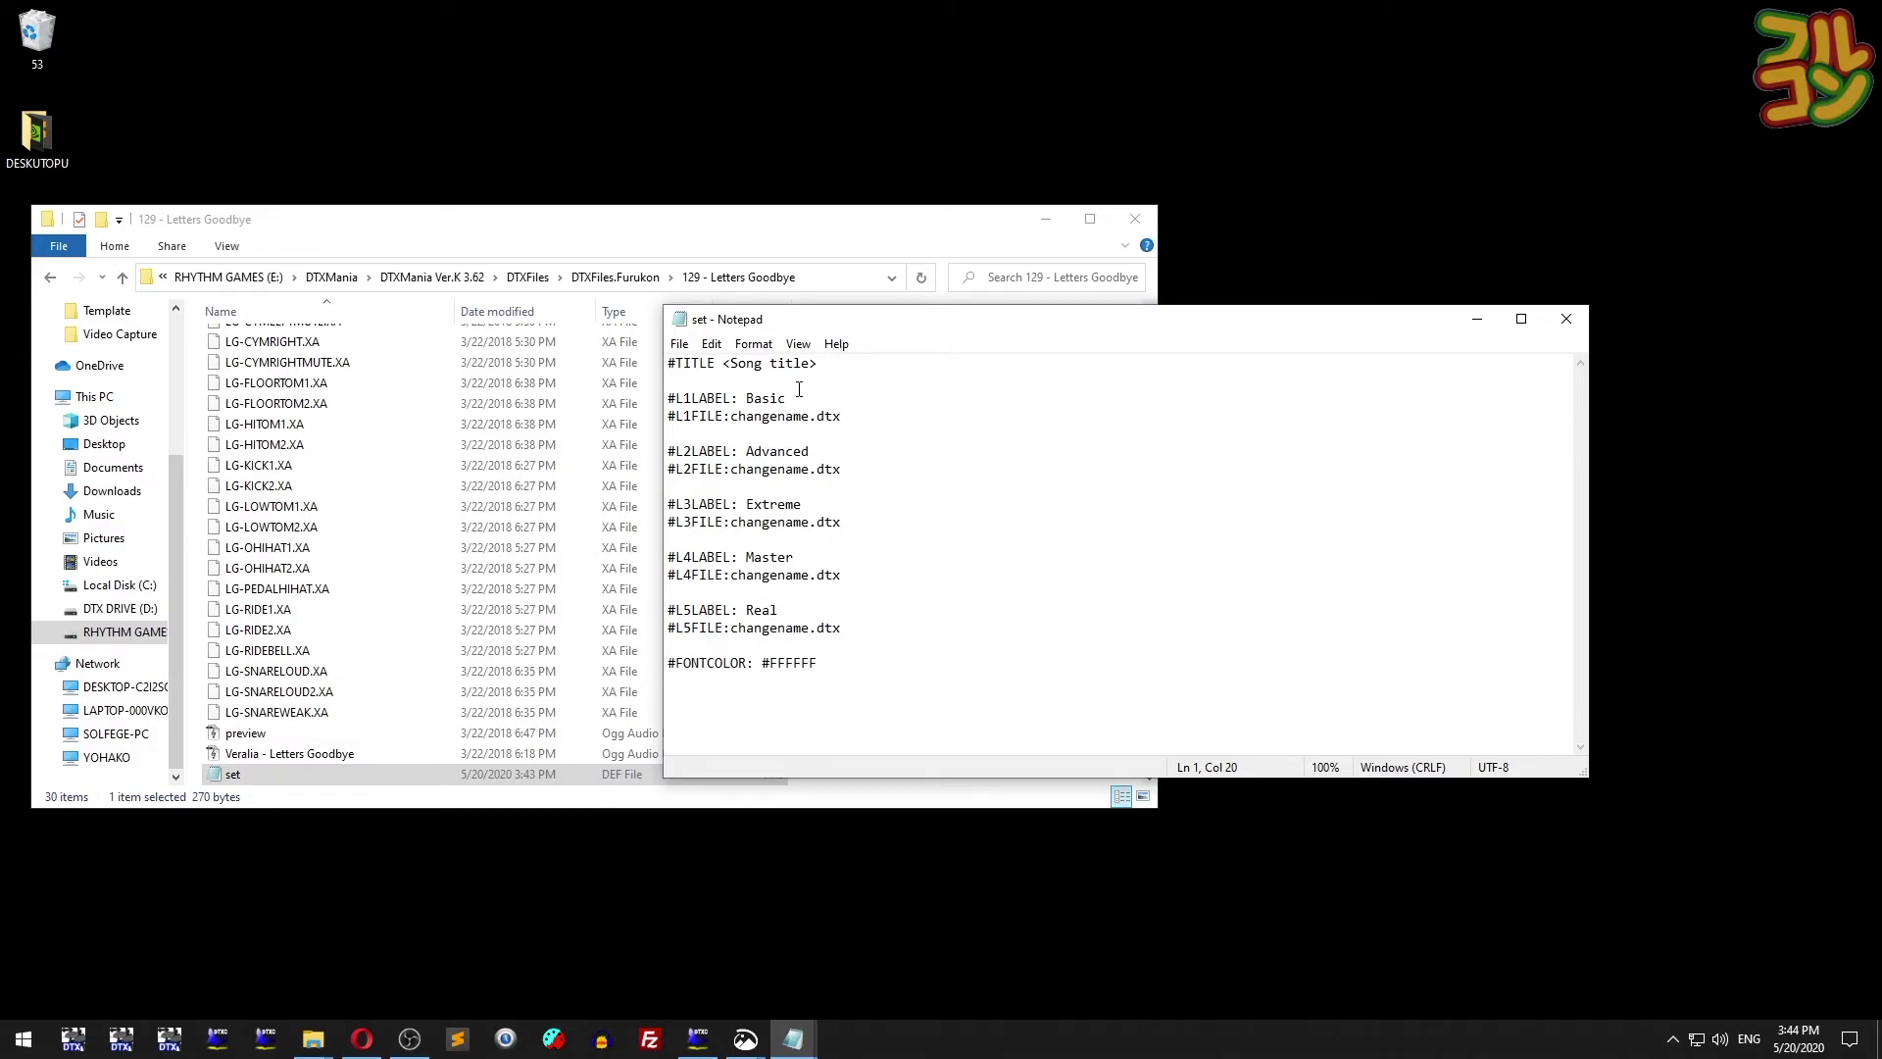
- Title the set Letters Goodbye and delete the Master and Real level lines
drag(673, 402, 868, 625)
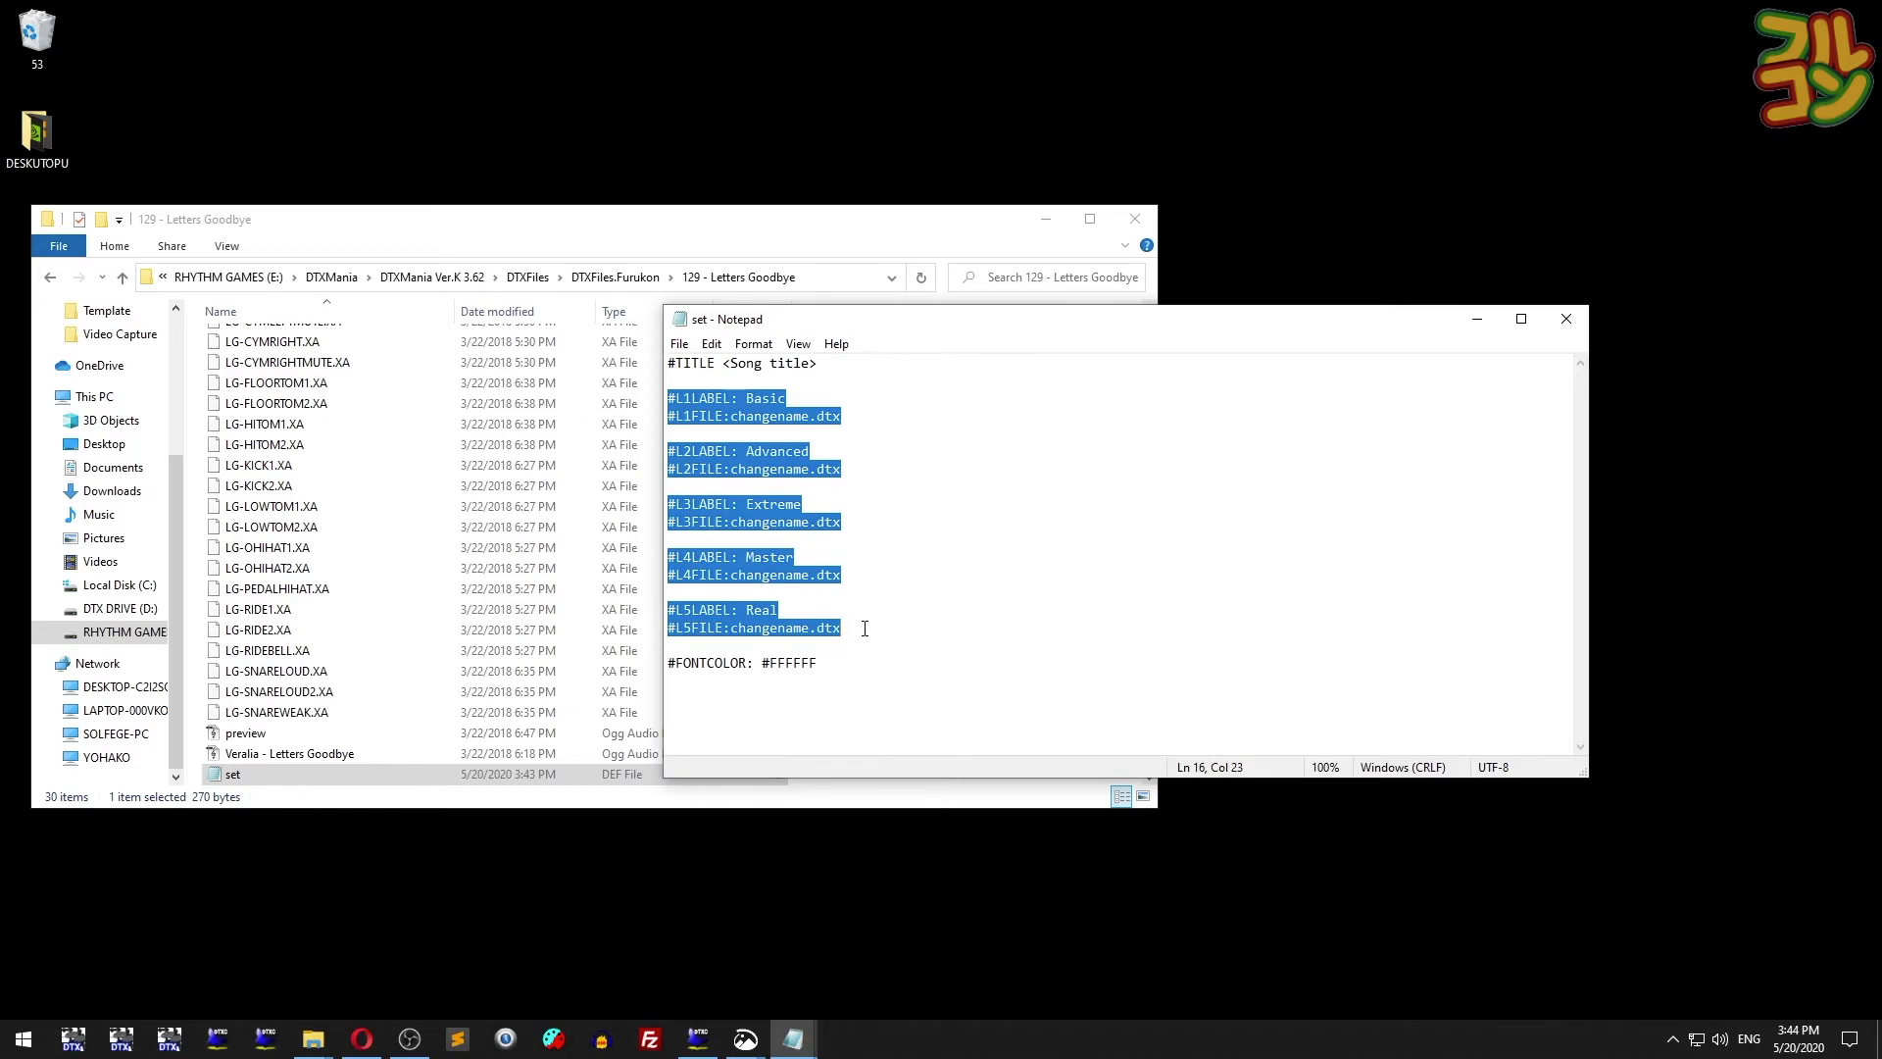
click(865, 629)
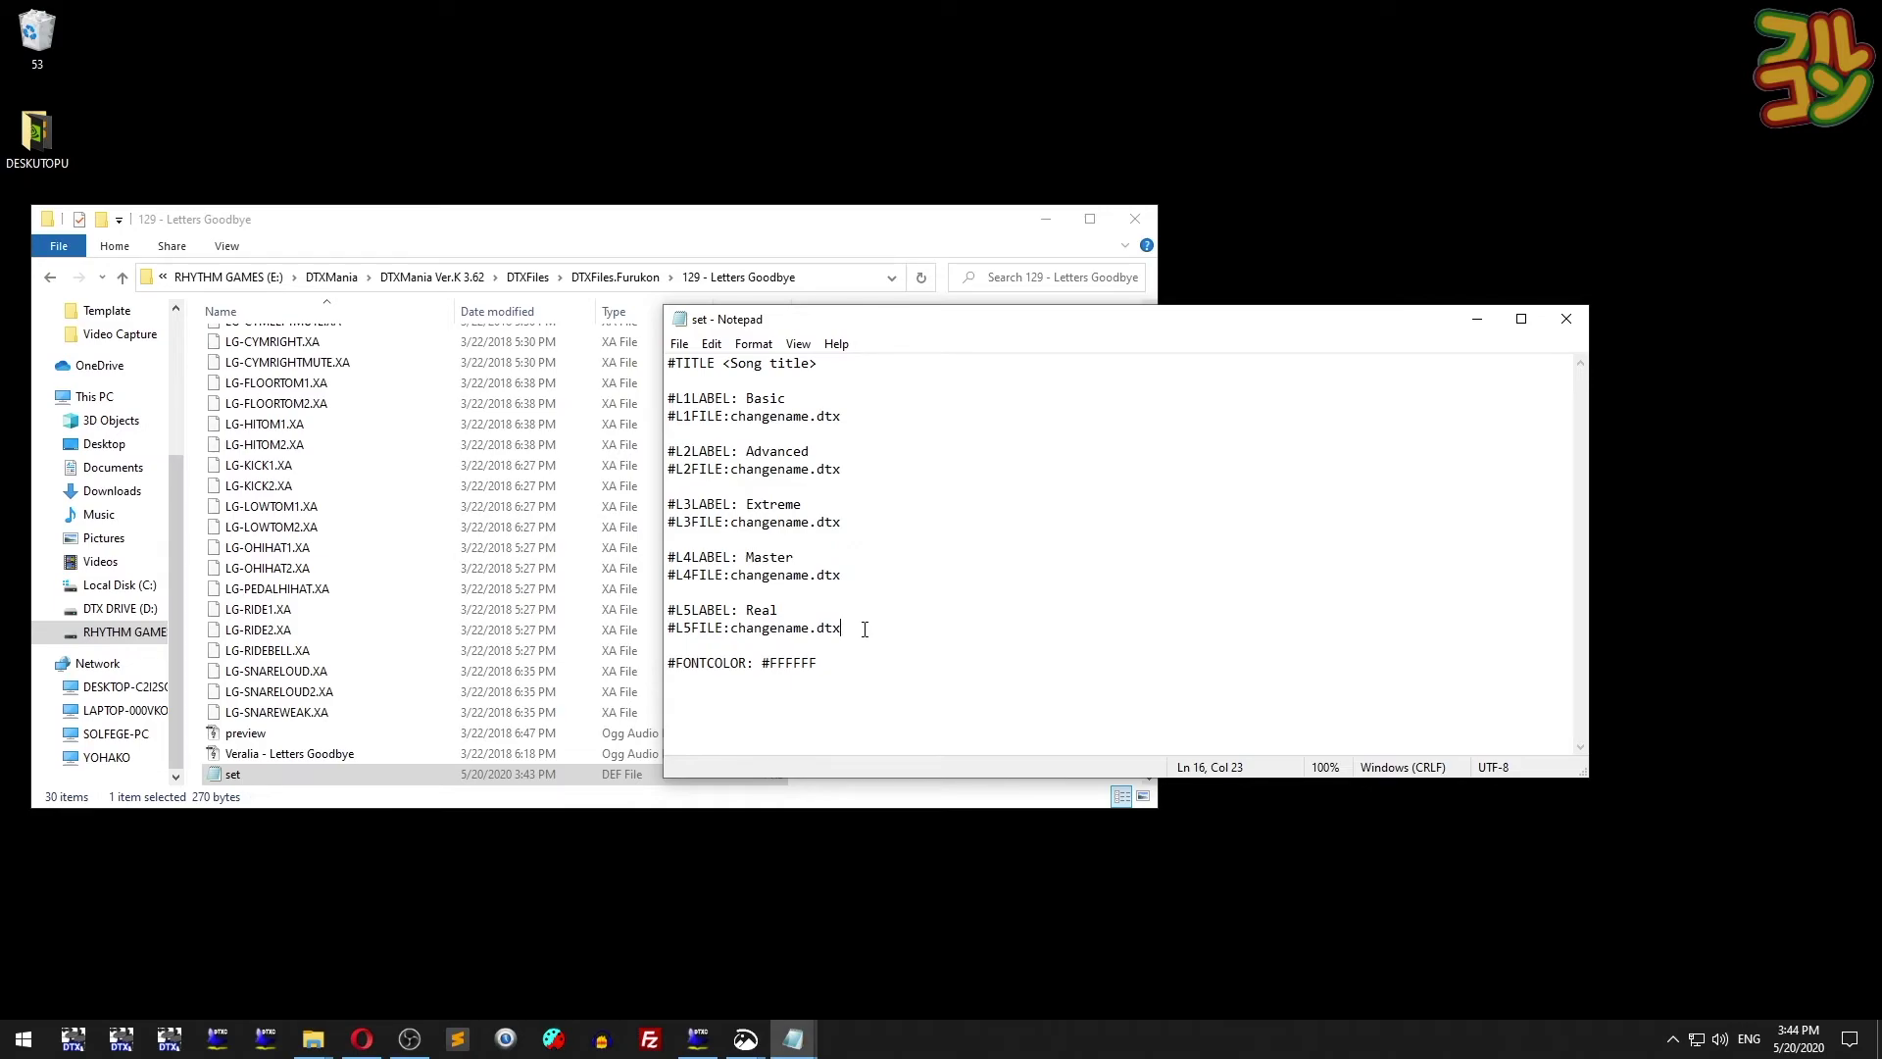
click(829, 366)
drag(861, 629, 676, 563)
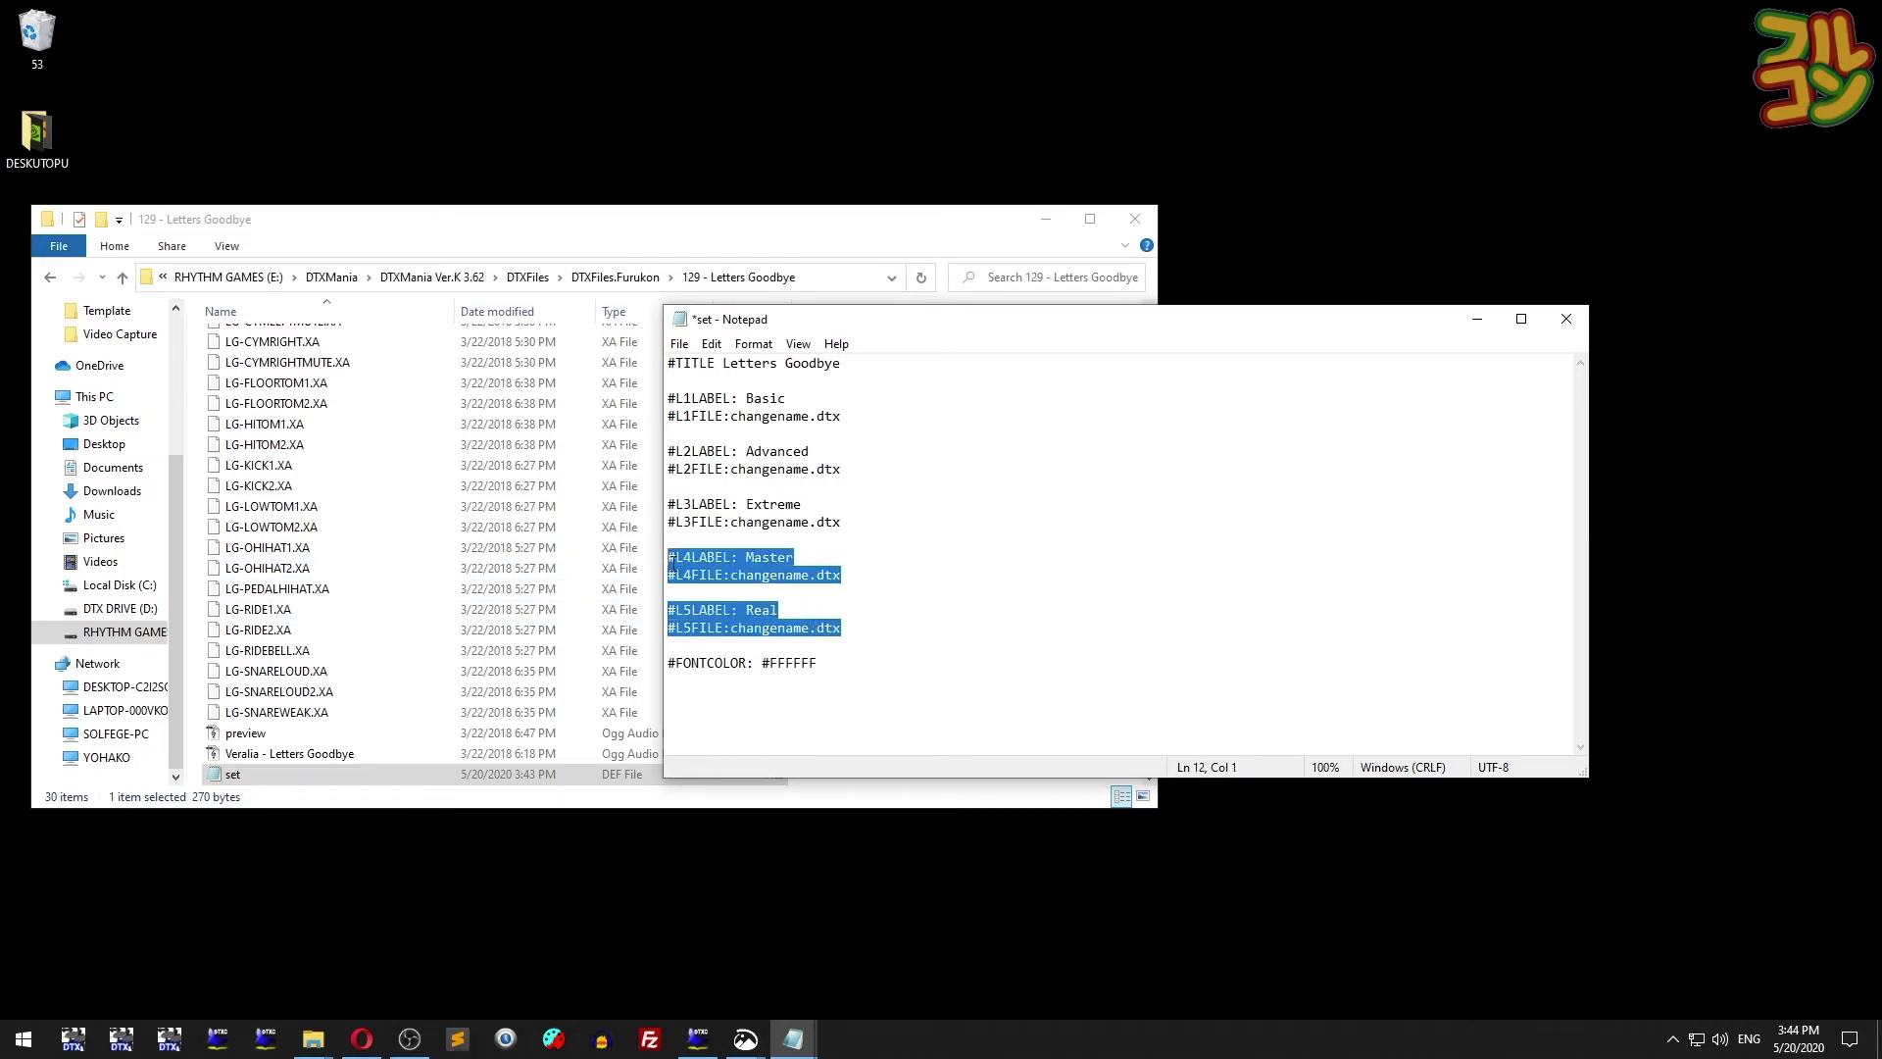
key(Delete)
key(Delete)
key(Delete)
- Replace changename with lettersgoodbye-bas, -adv and -ext in the three #LxFILE lines
scroll(392, 549, up, 3)
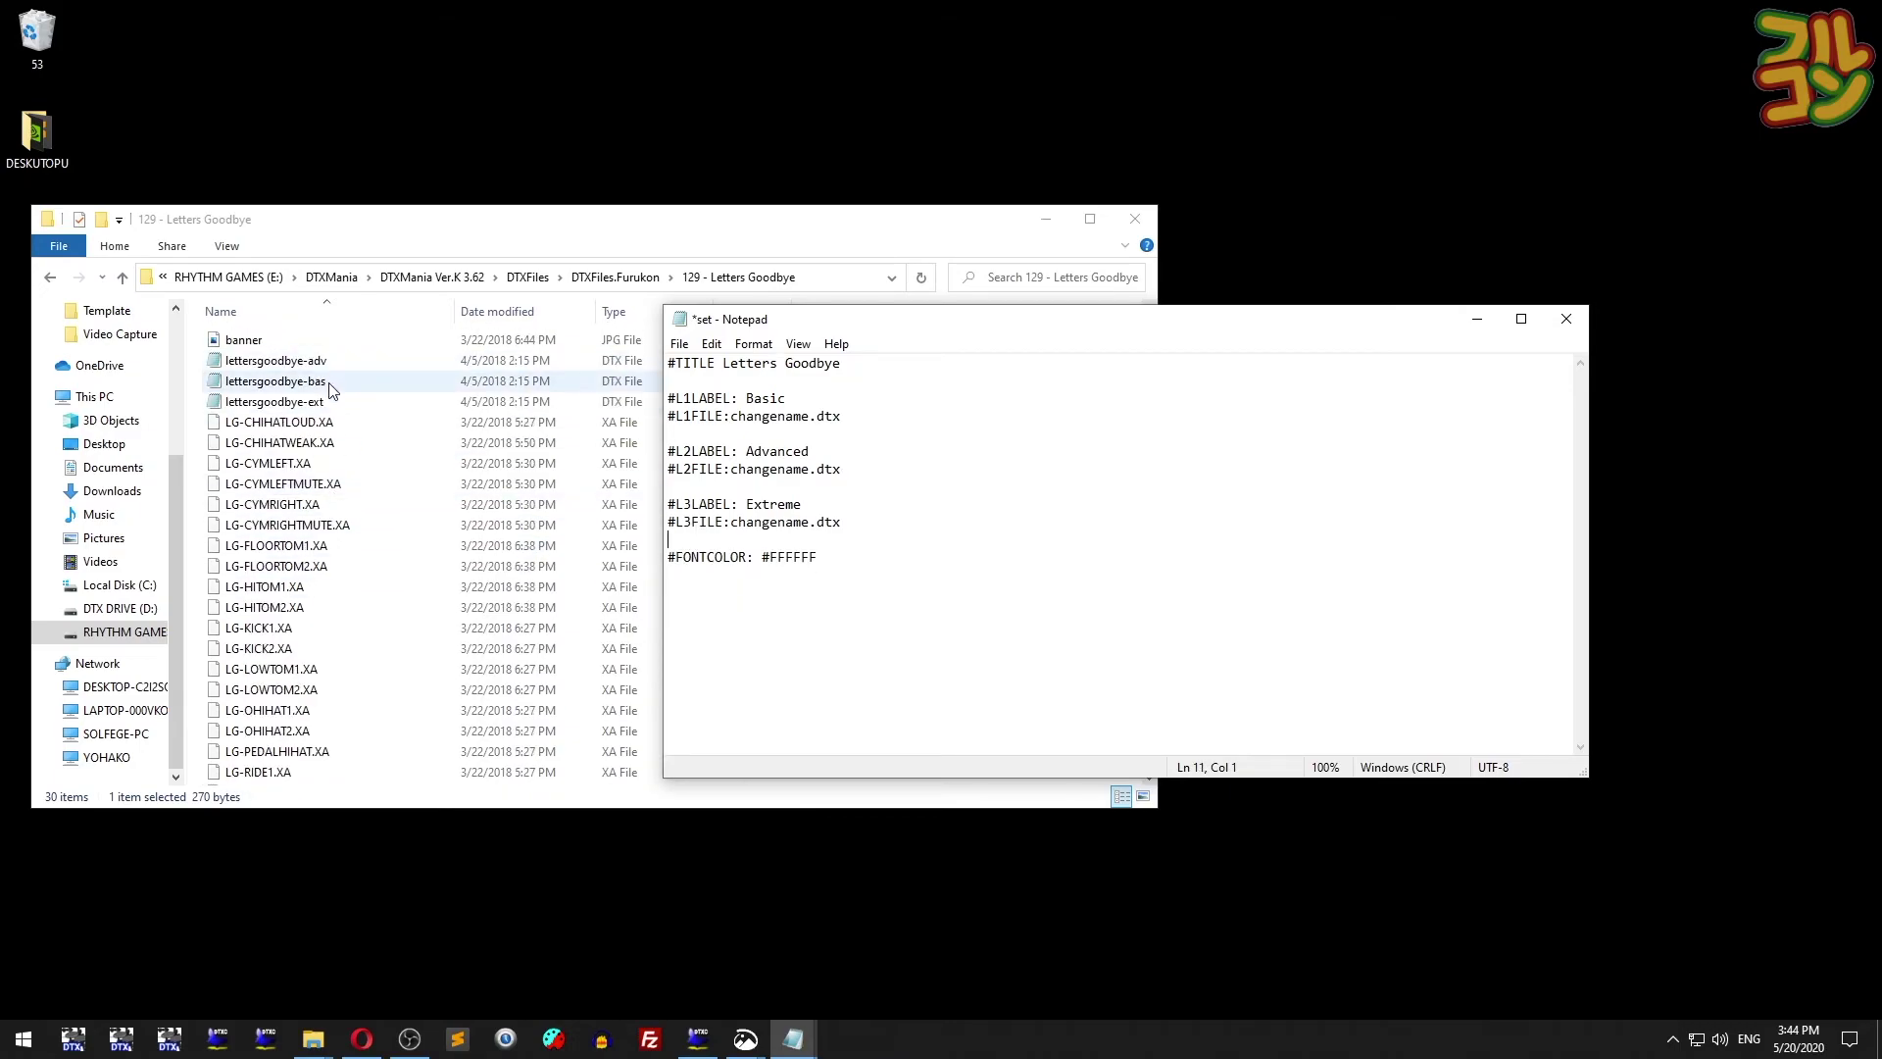
click(276, 381)
click(846, 402)
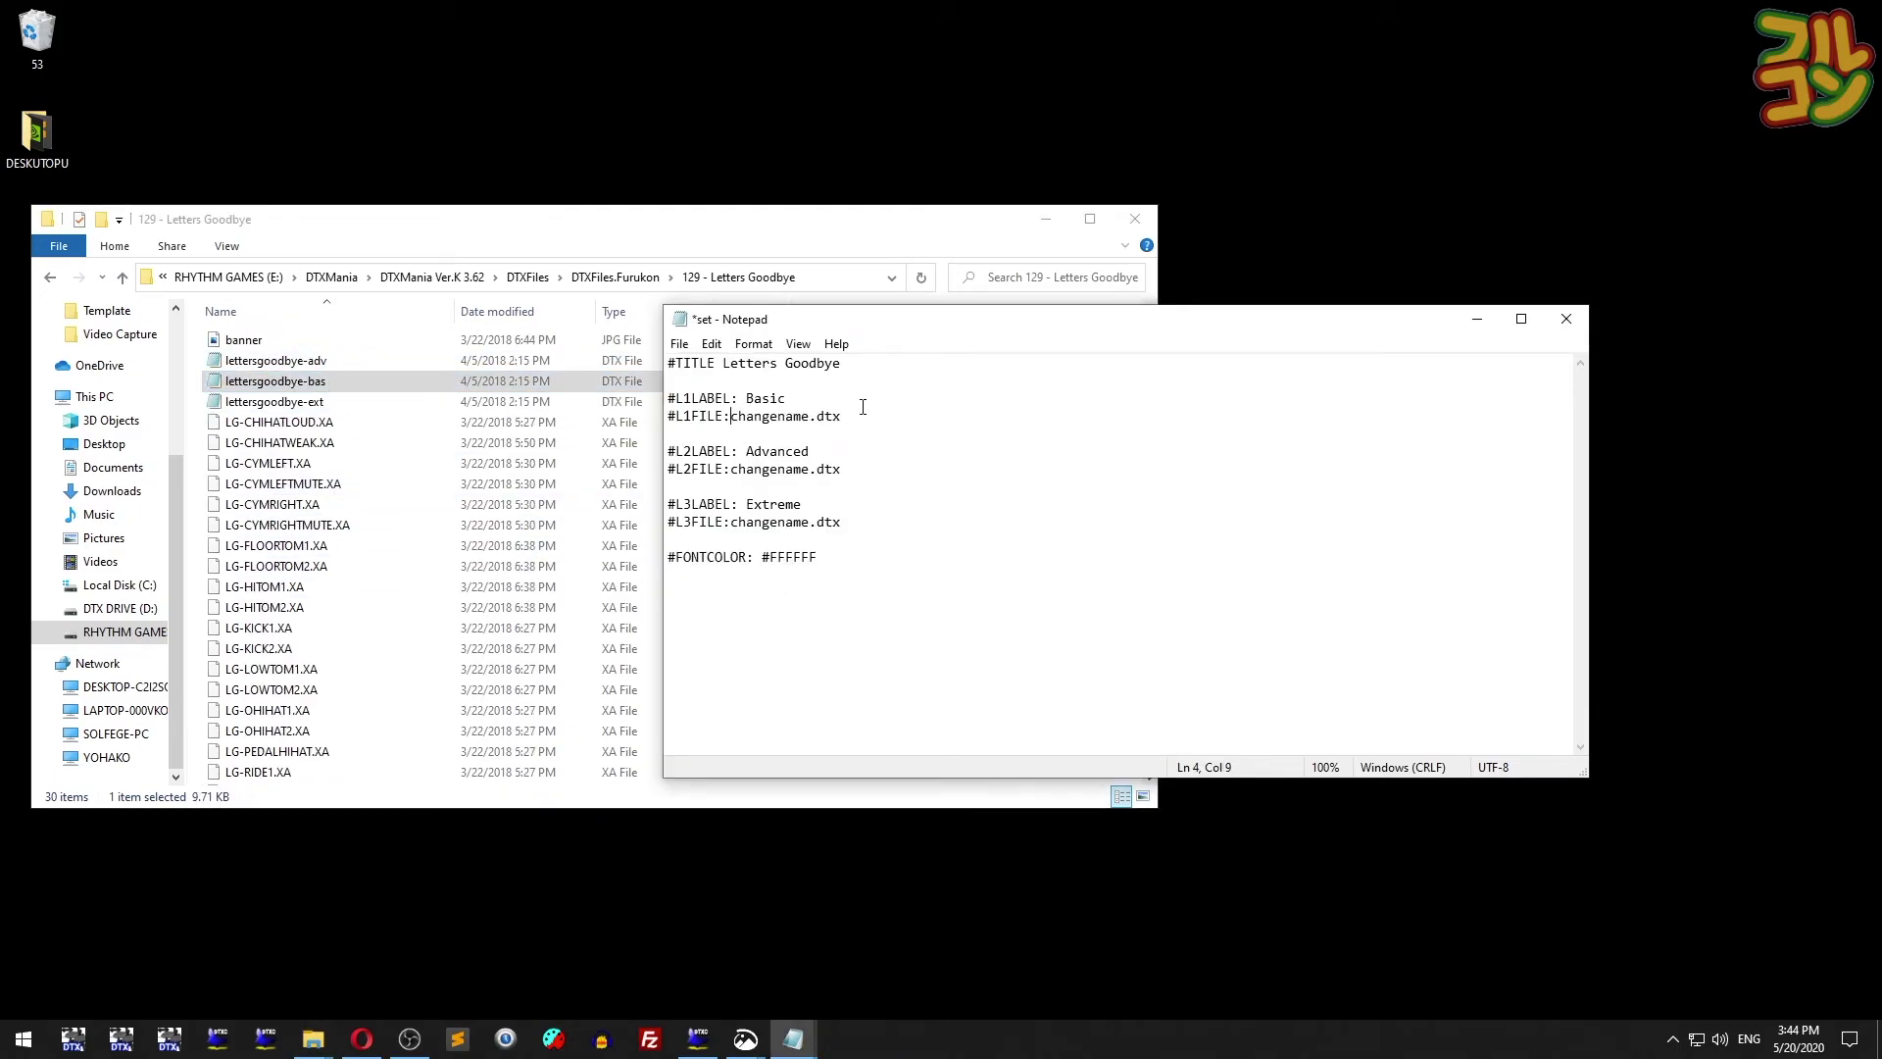
text(lettersgoodbye-bas.)
key(Down)
key(Down)
key(Down)
key(Home)
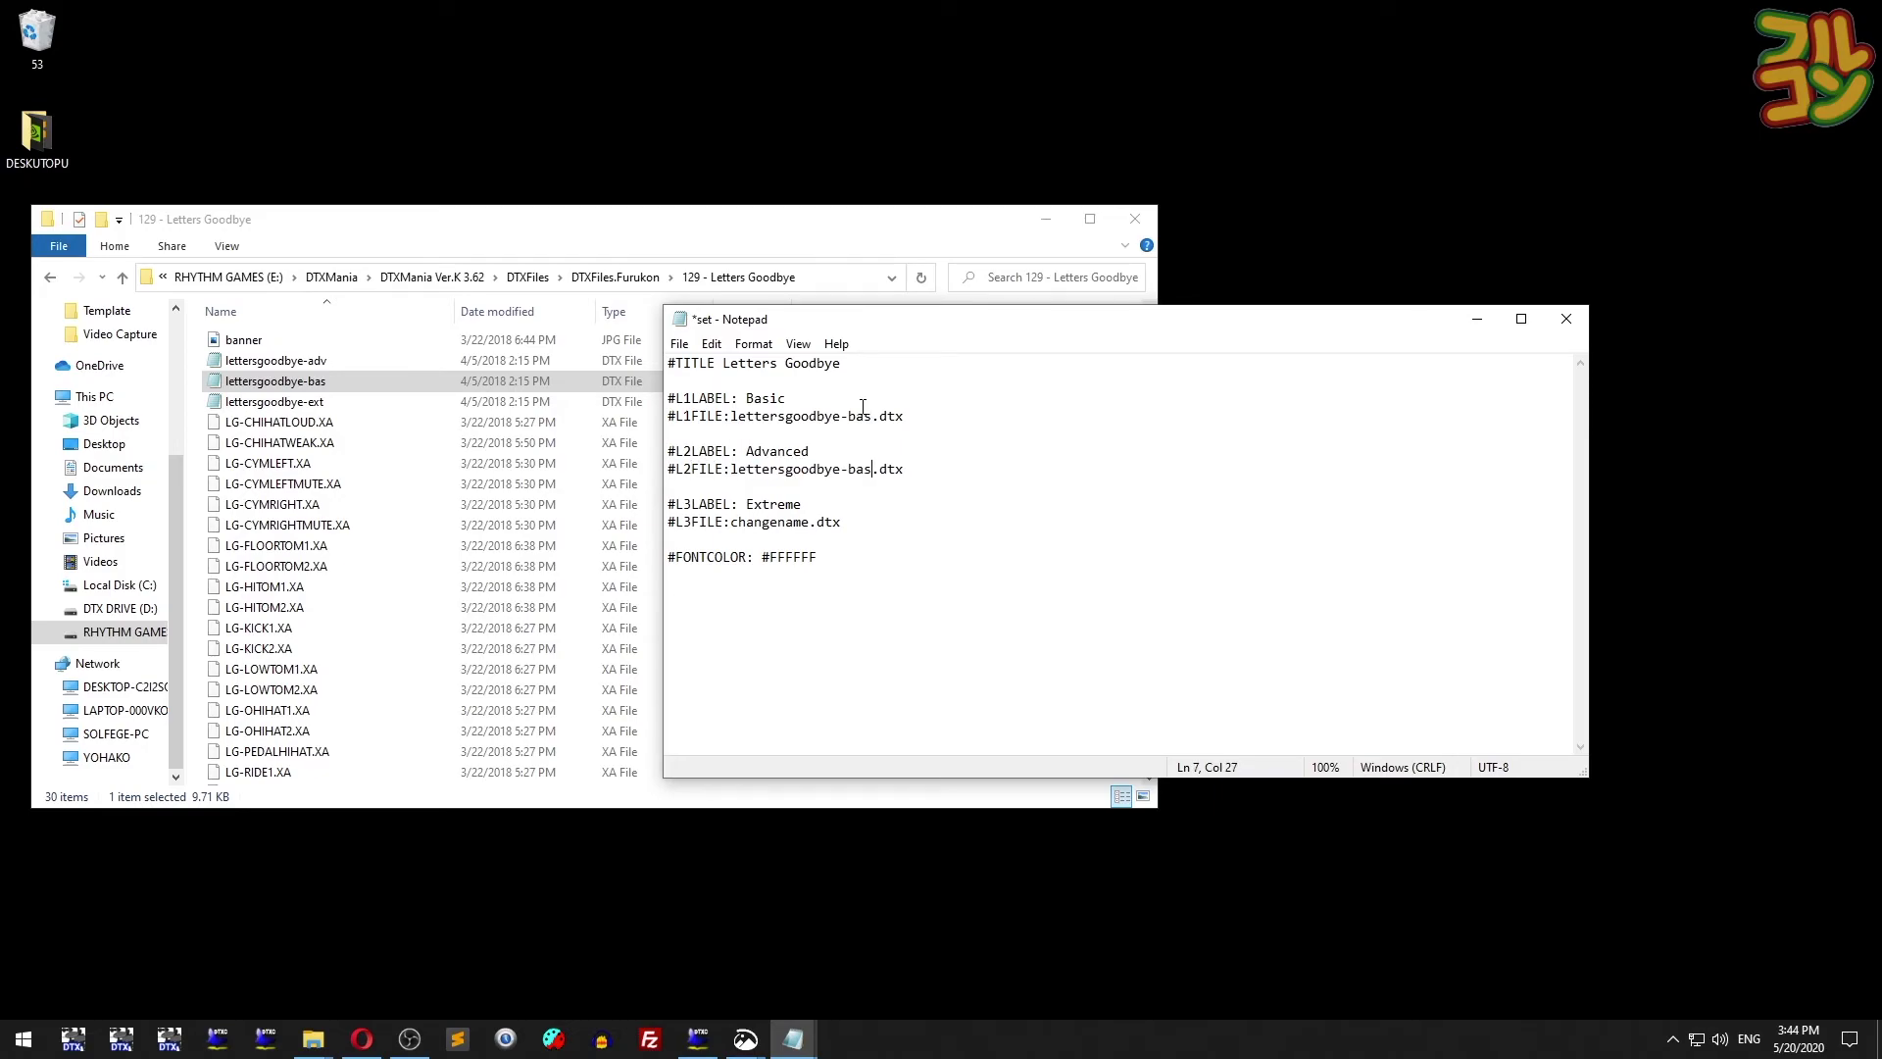
key(shift+Right)
key(shift+Right)
key(shift+Right)
key(shift+Right)
key(shift+Right)
key(shift+Right)
text(lettersgoodbye-bas)
key(BackSpace)
key(BackSpace)
drag(832, 558, 671, 561)
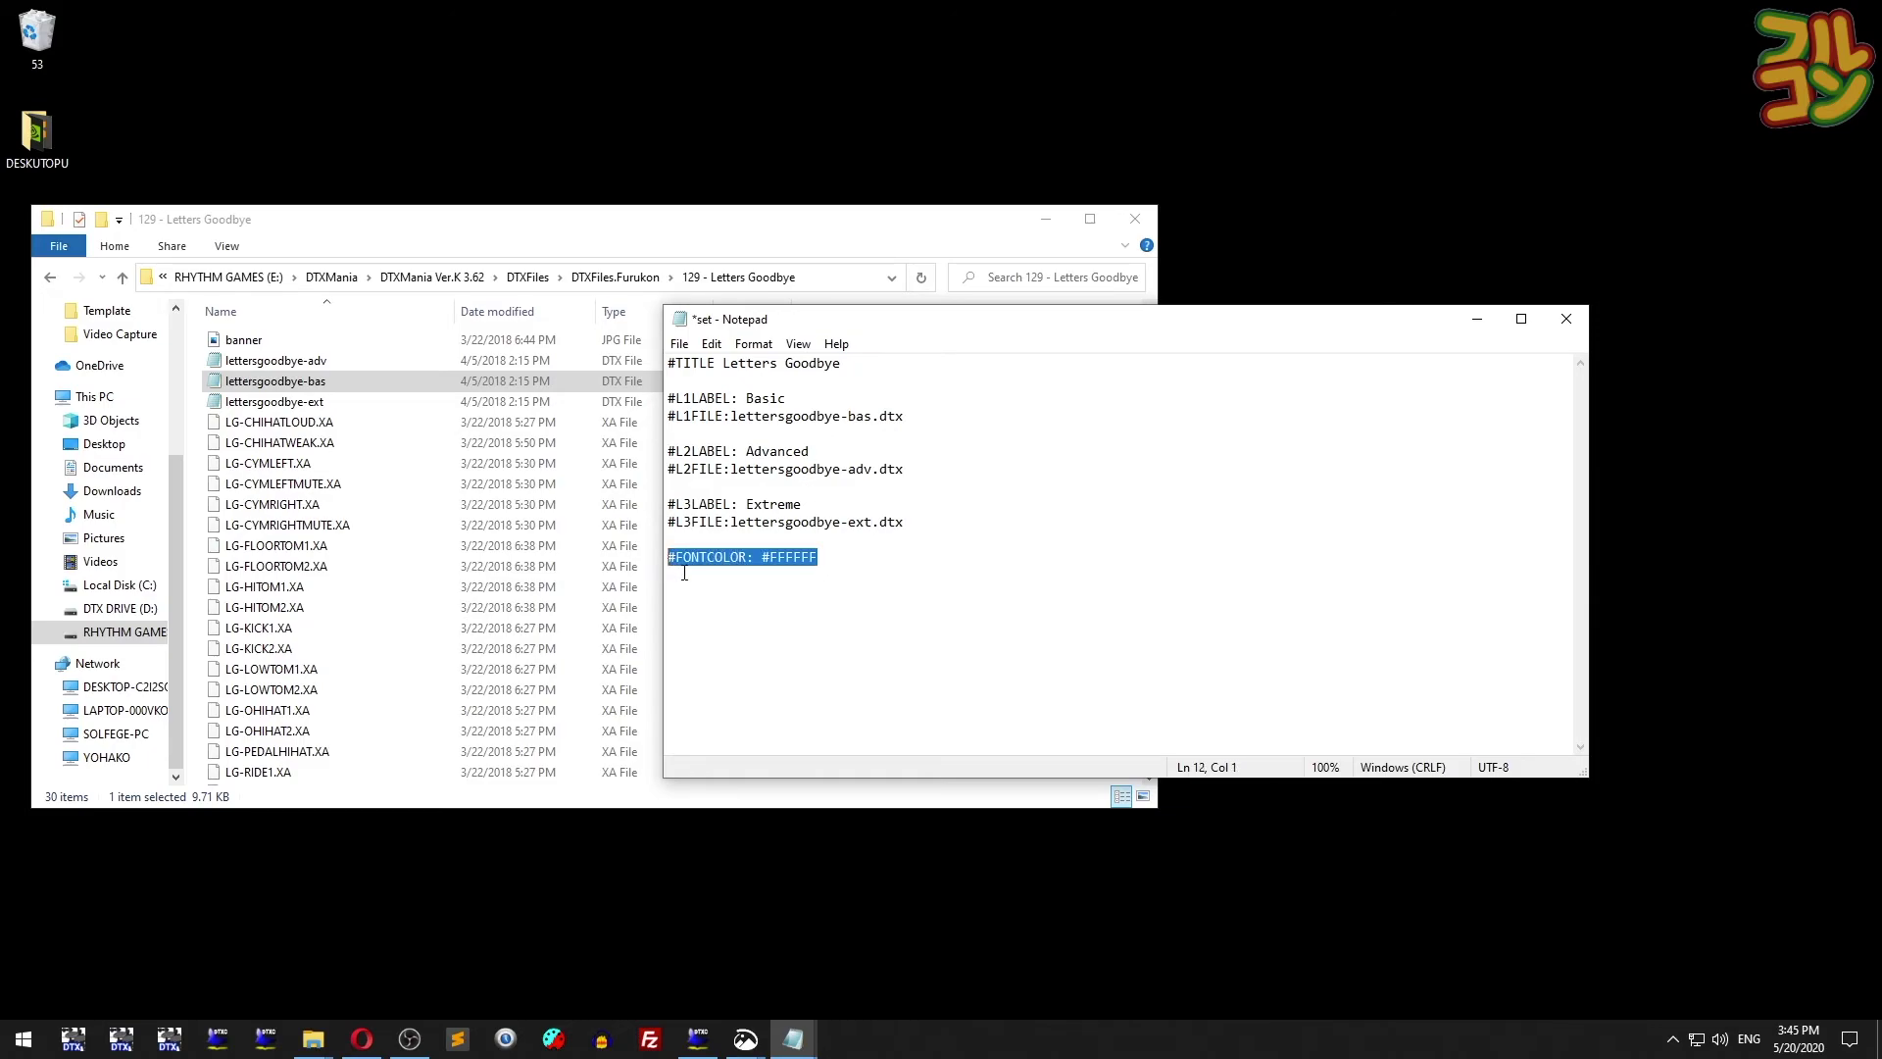
click(684, 574)
- Save set.def, close Notepad, and return to the DTXMania Ver.K 3.62 folder
click(679, 343)
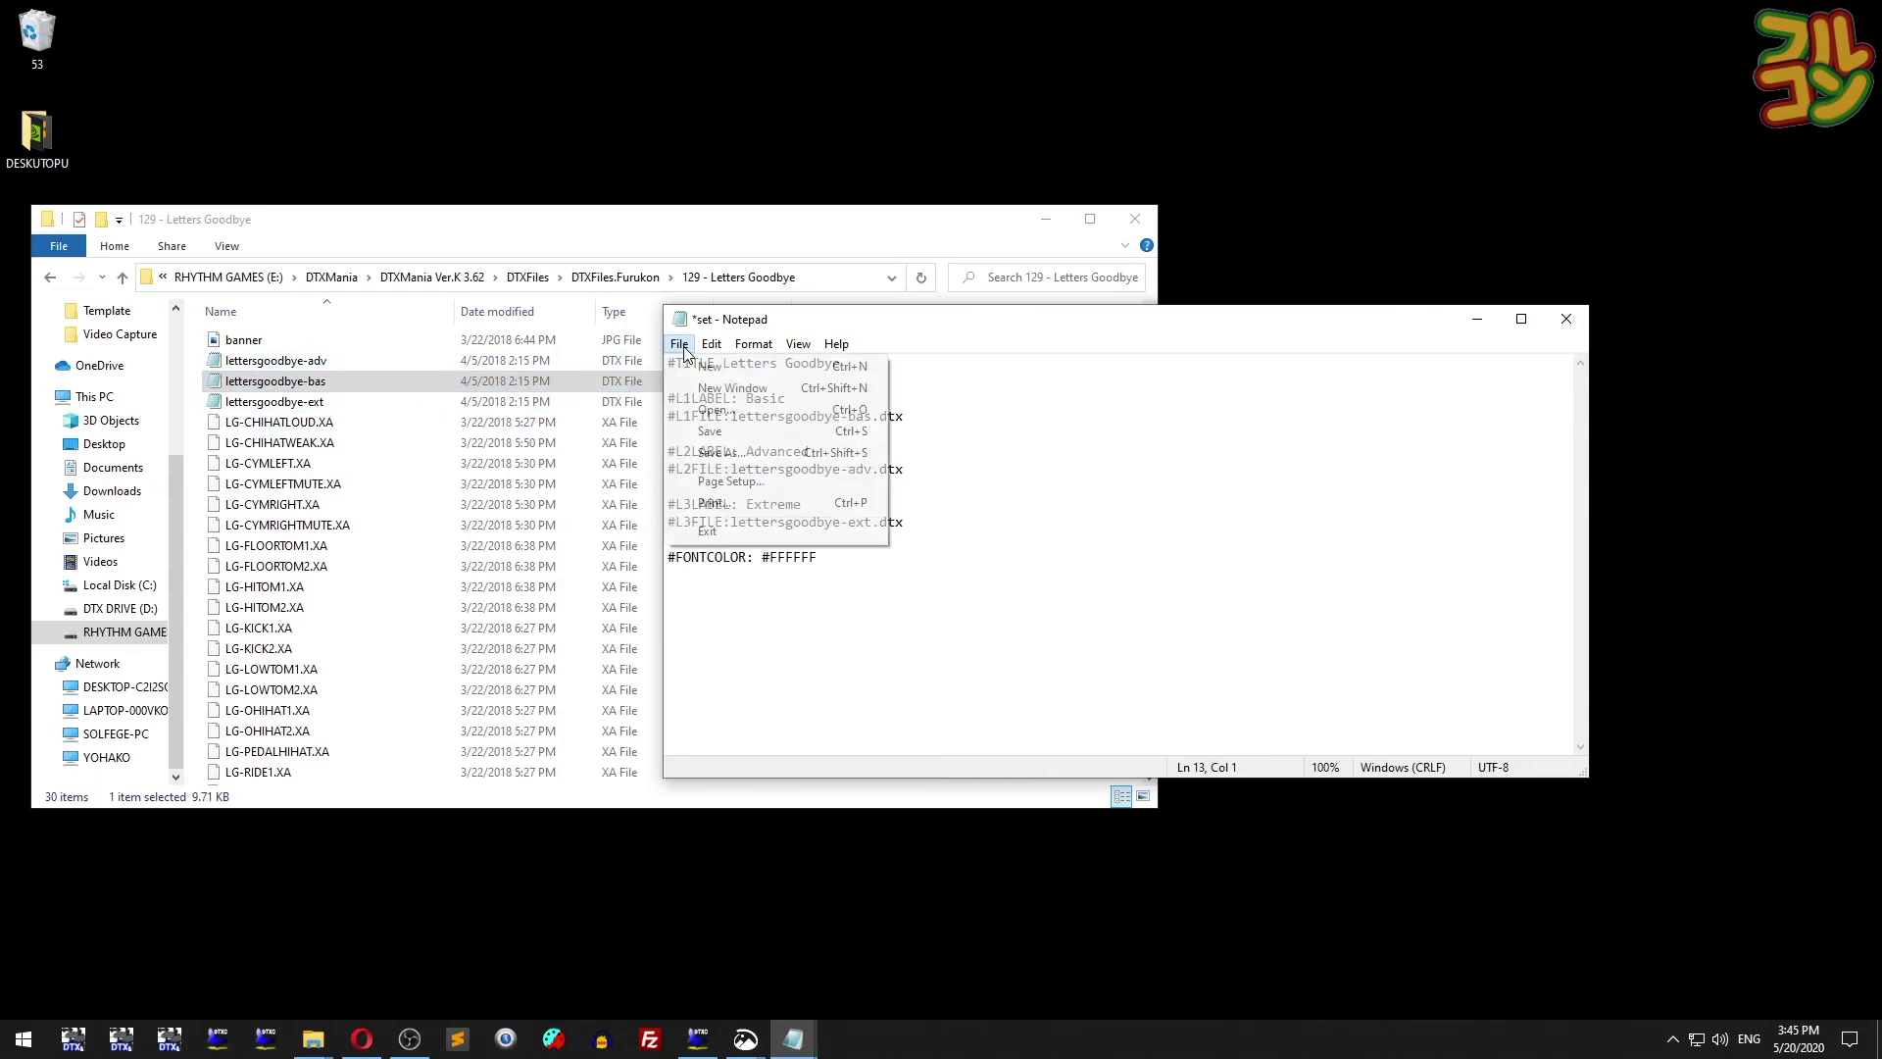
click(763, 432)
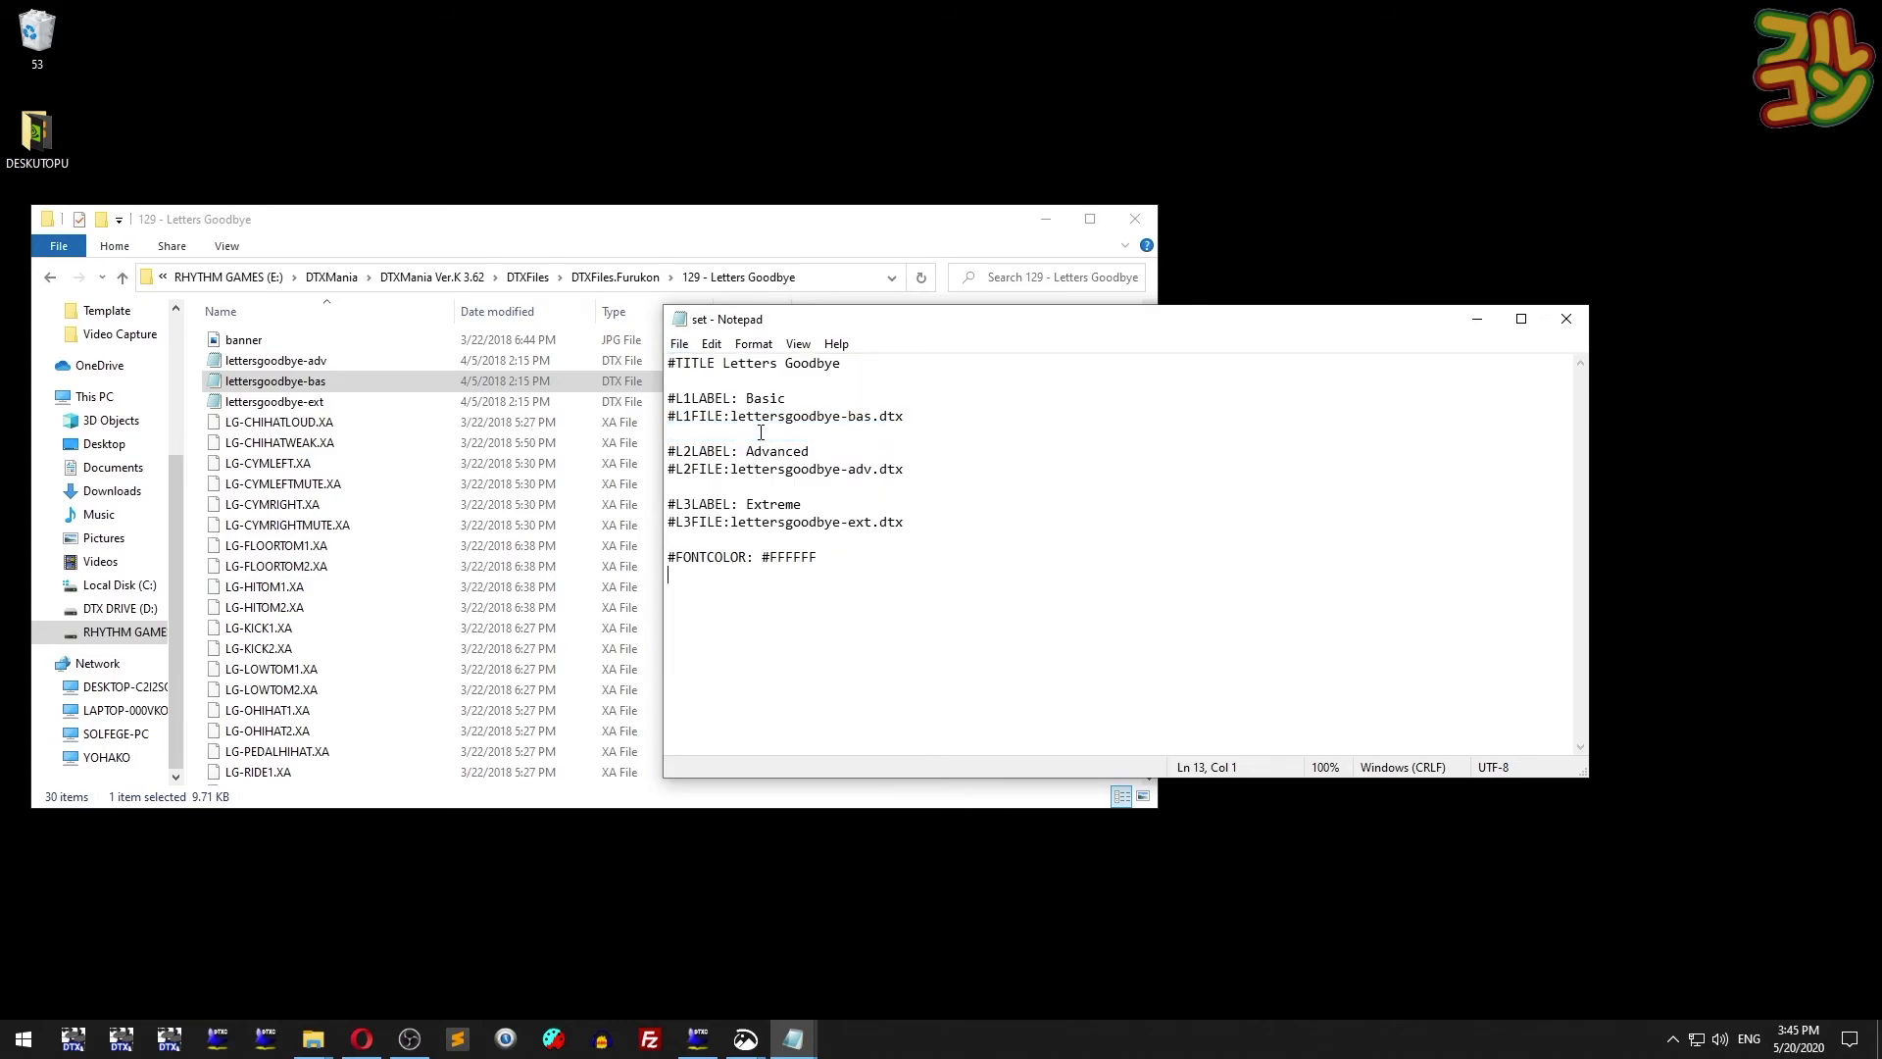
click(1583, 326)
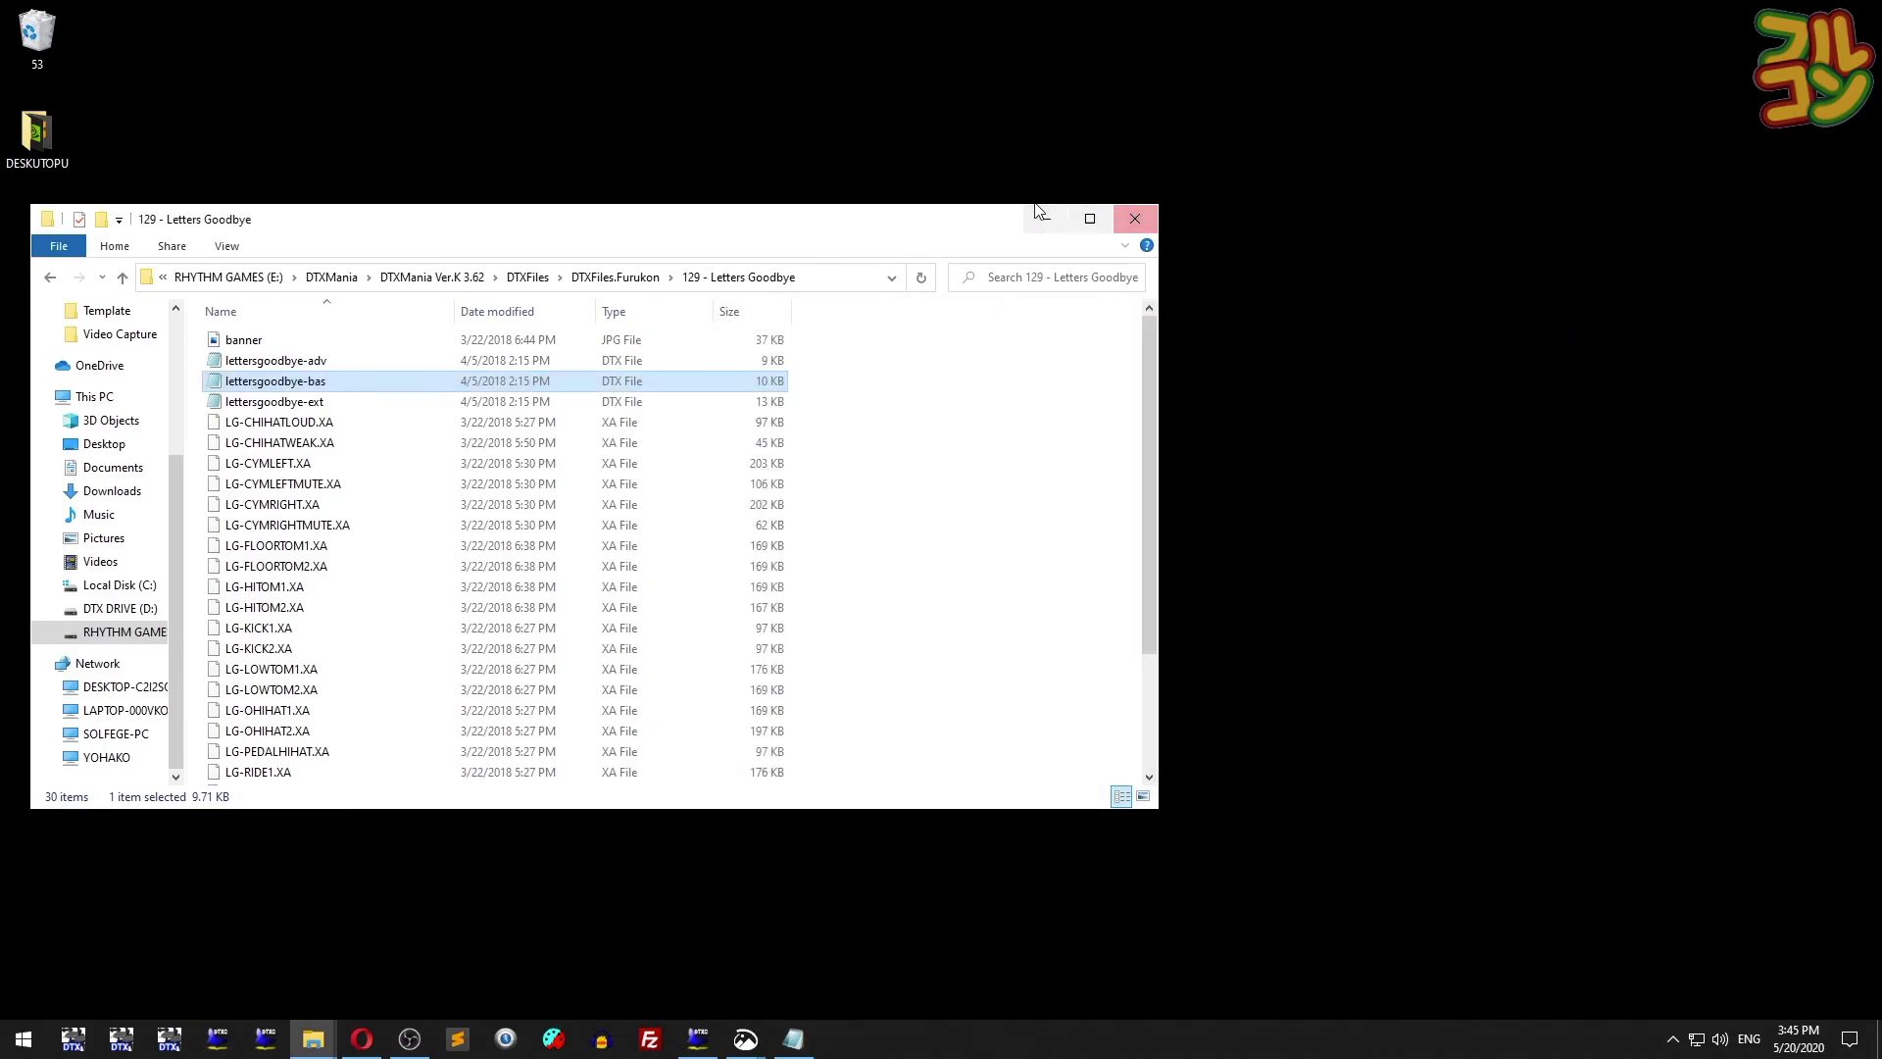
drag(928, 227, 1235, 223)
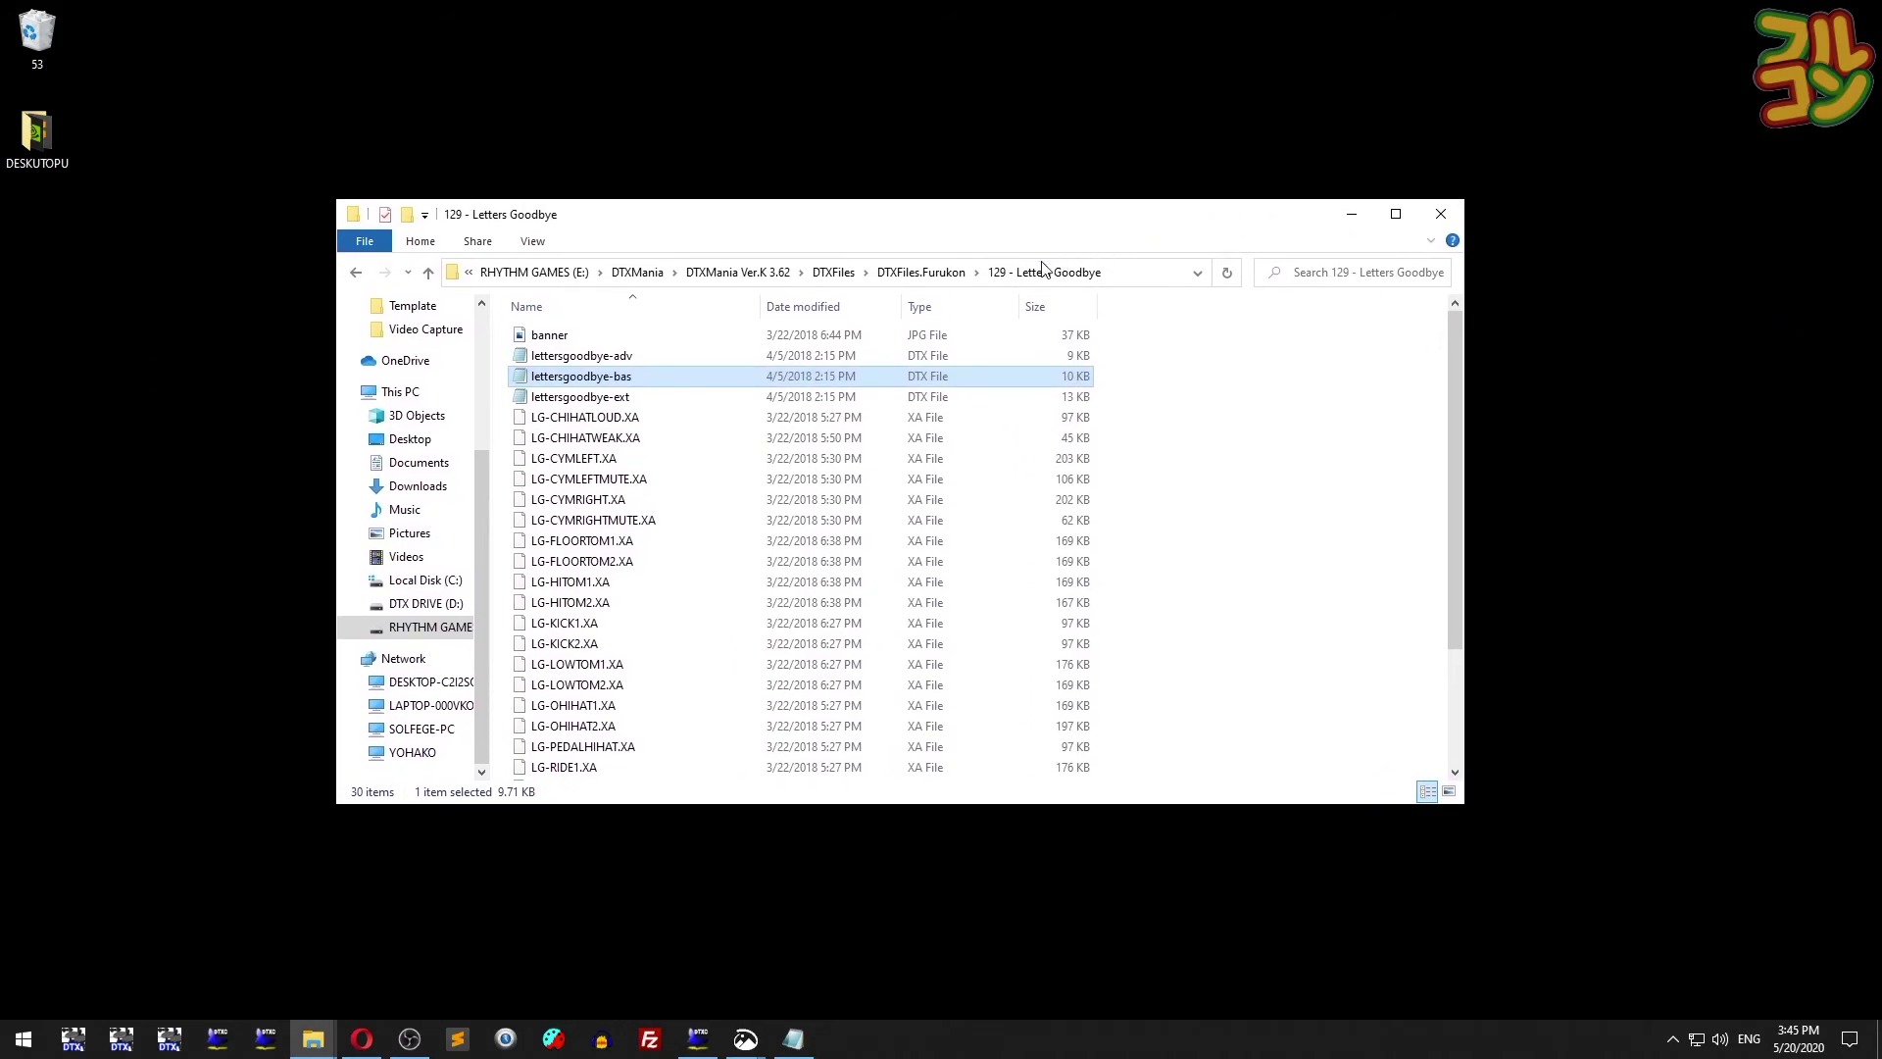
click(740, 272)
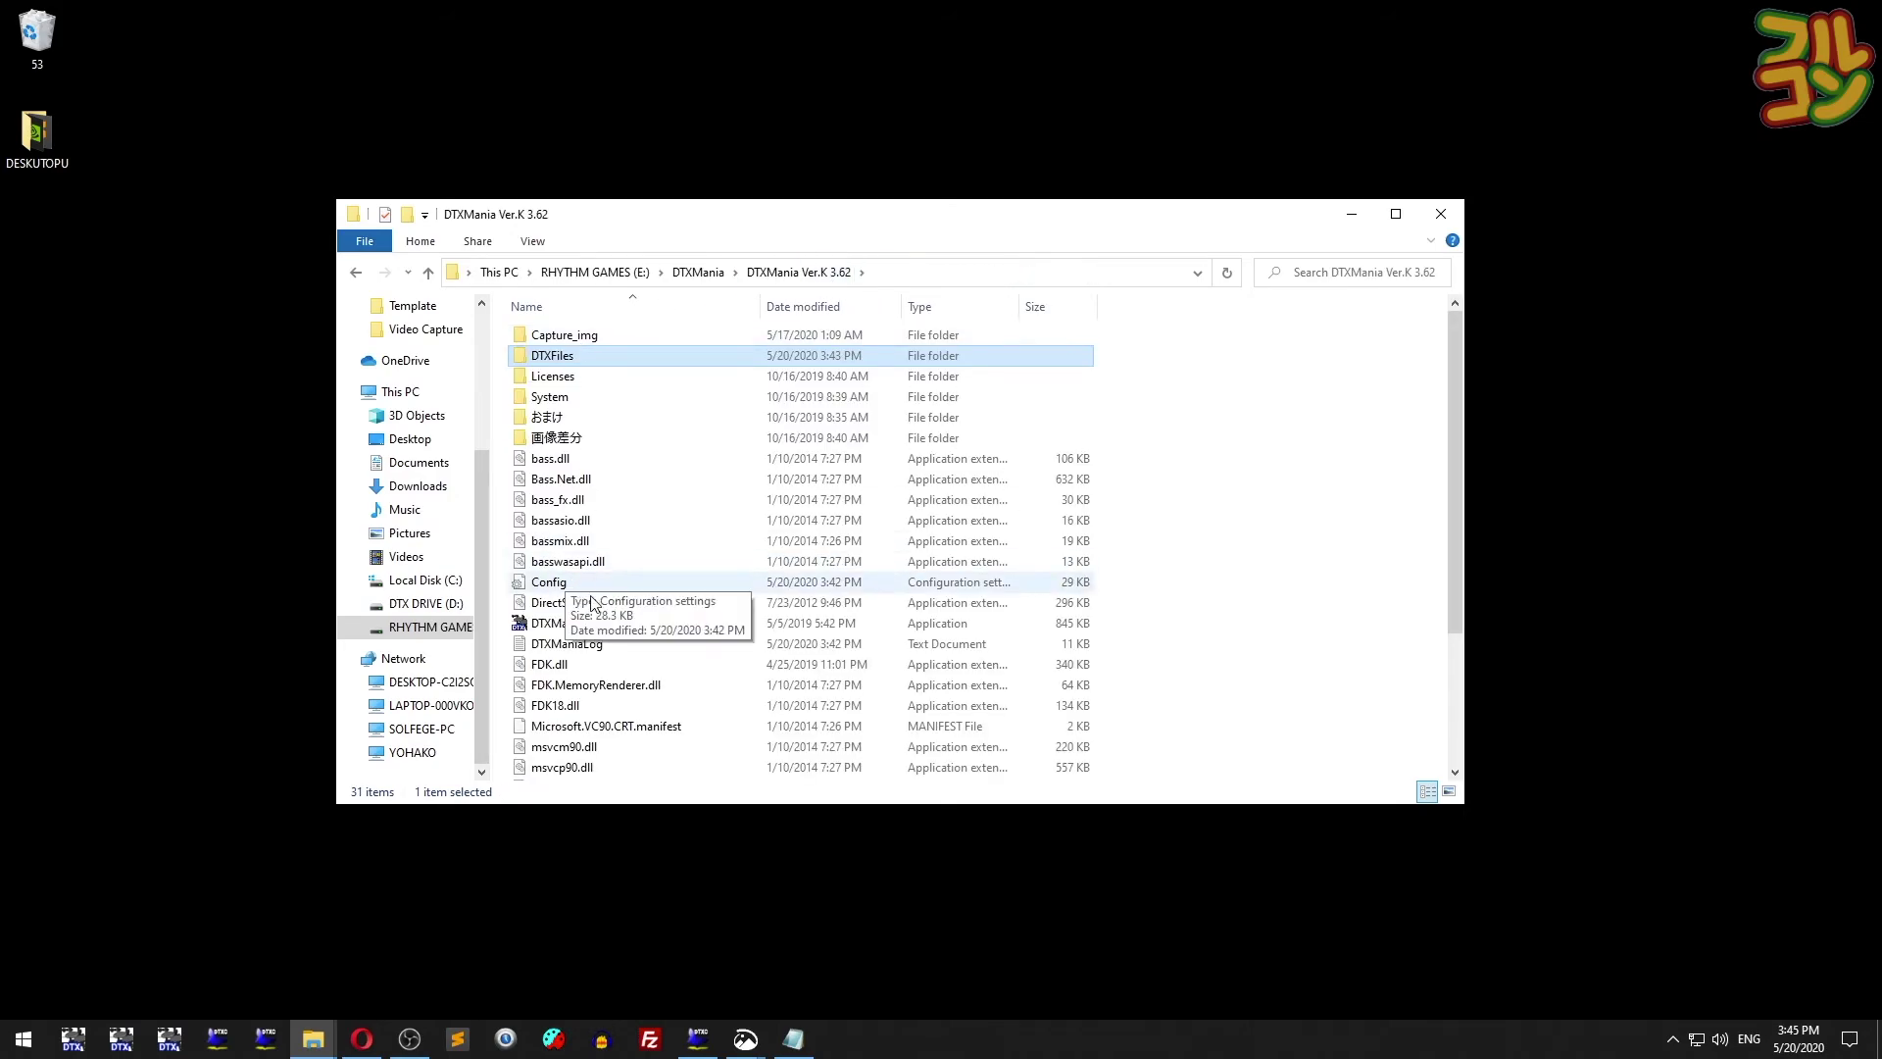
- Launch DTXManiaGR and cycle Letters Goodbye through Basic, Advanced and Extreme
double_click(639, 625)
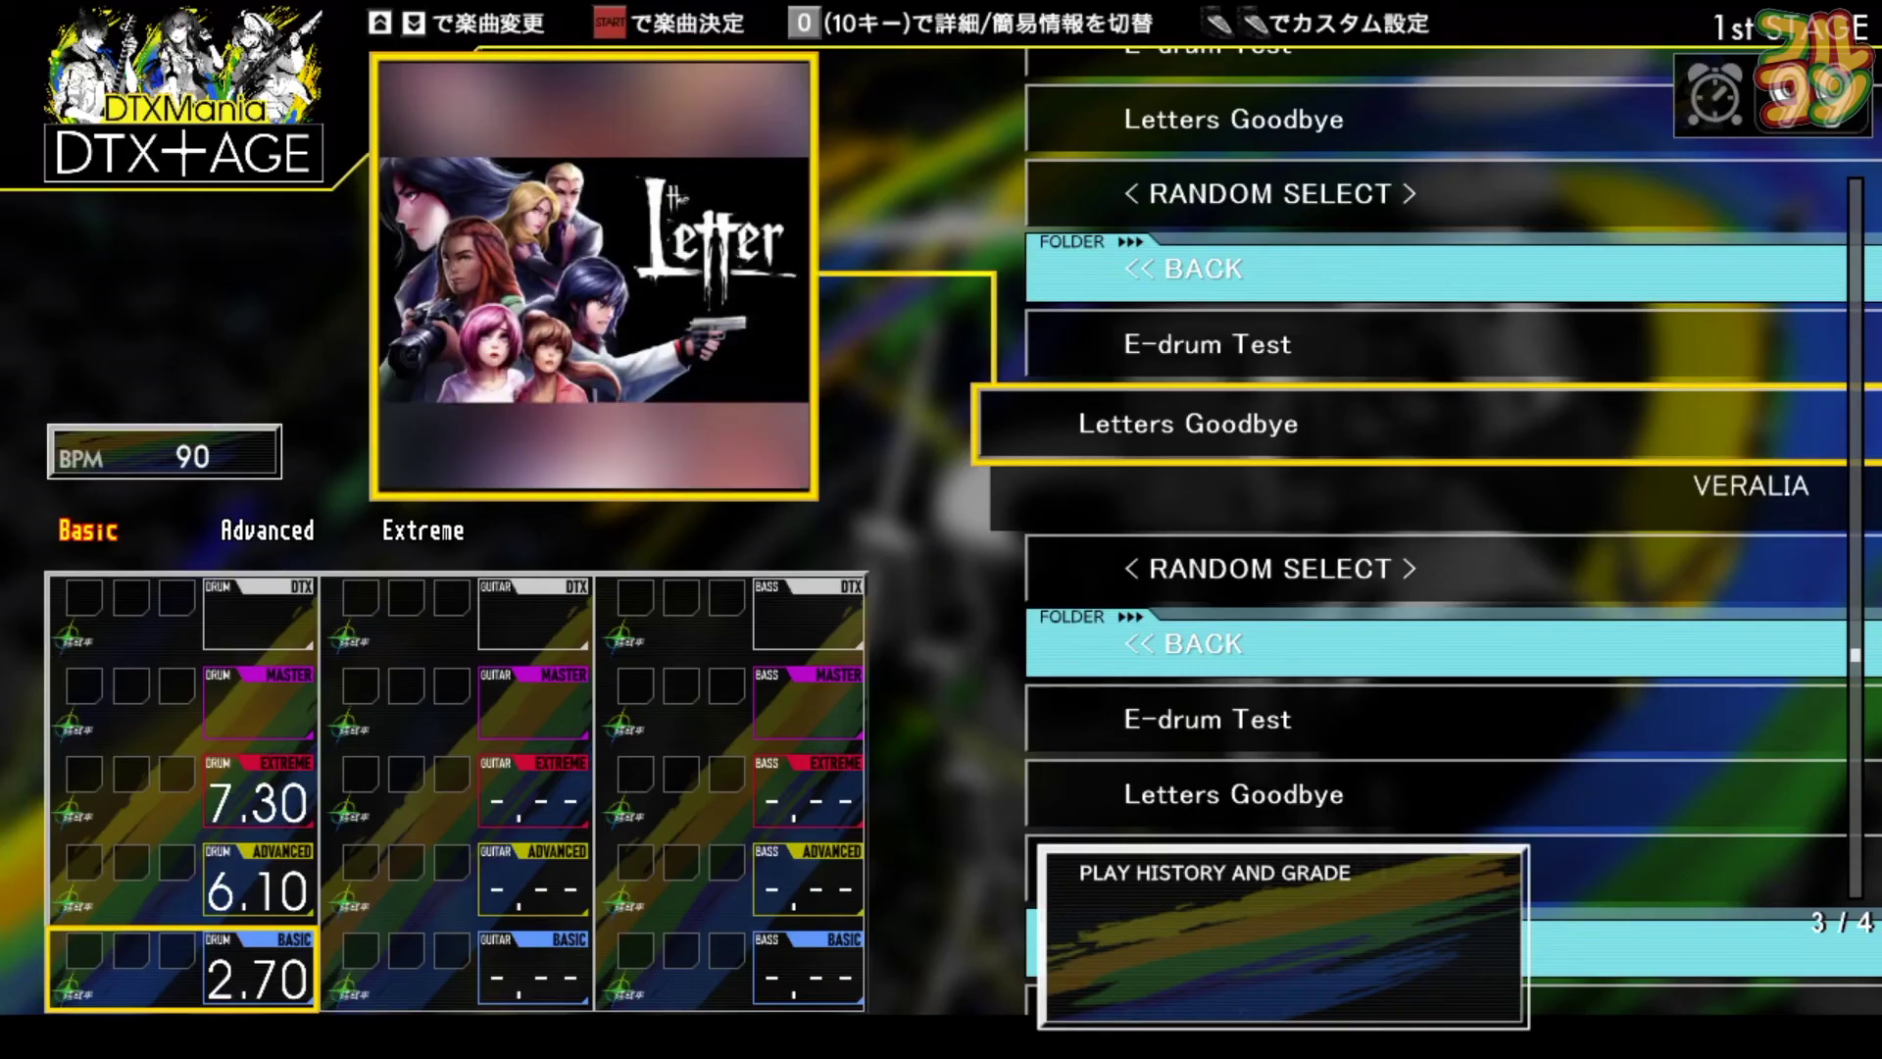
key(Right)
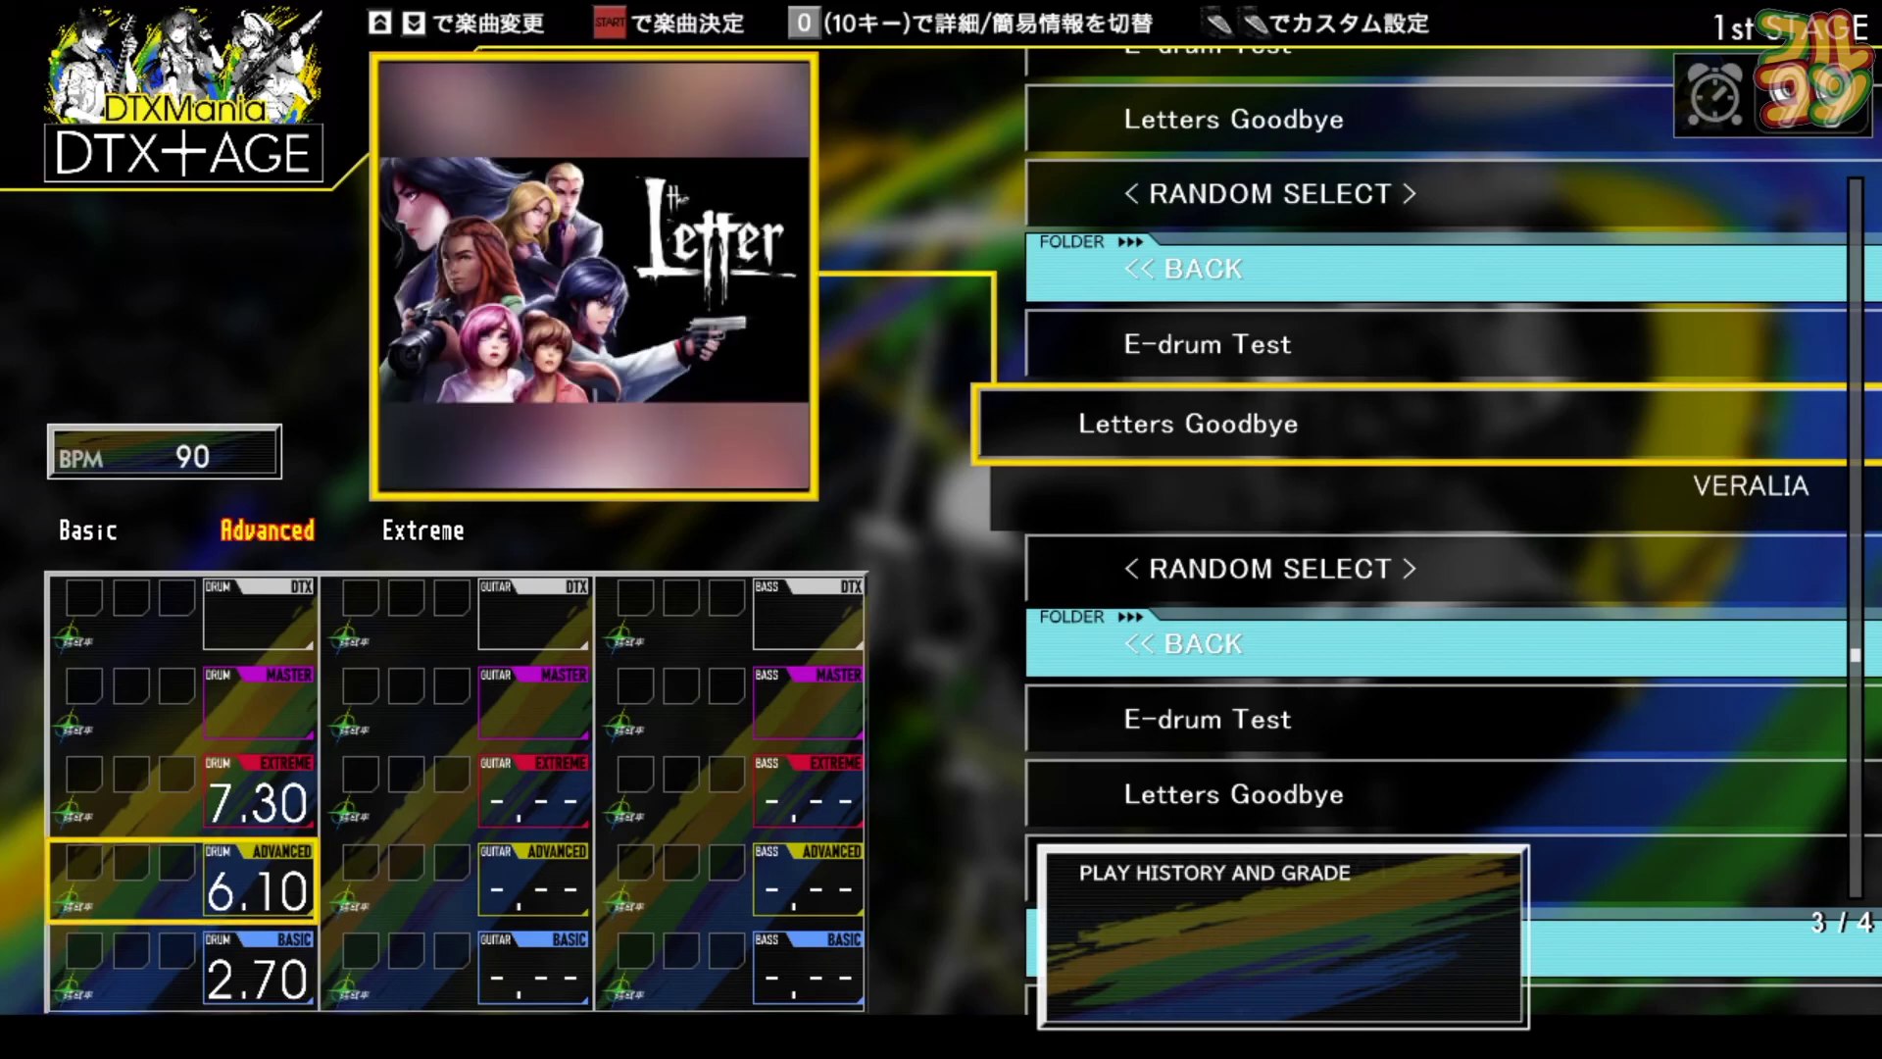
key(Right)
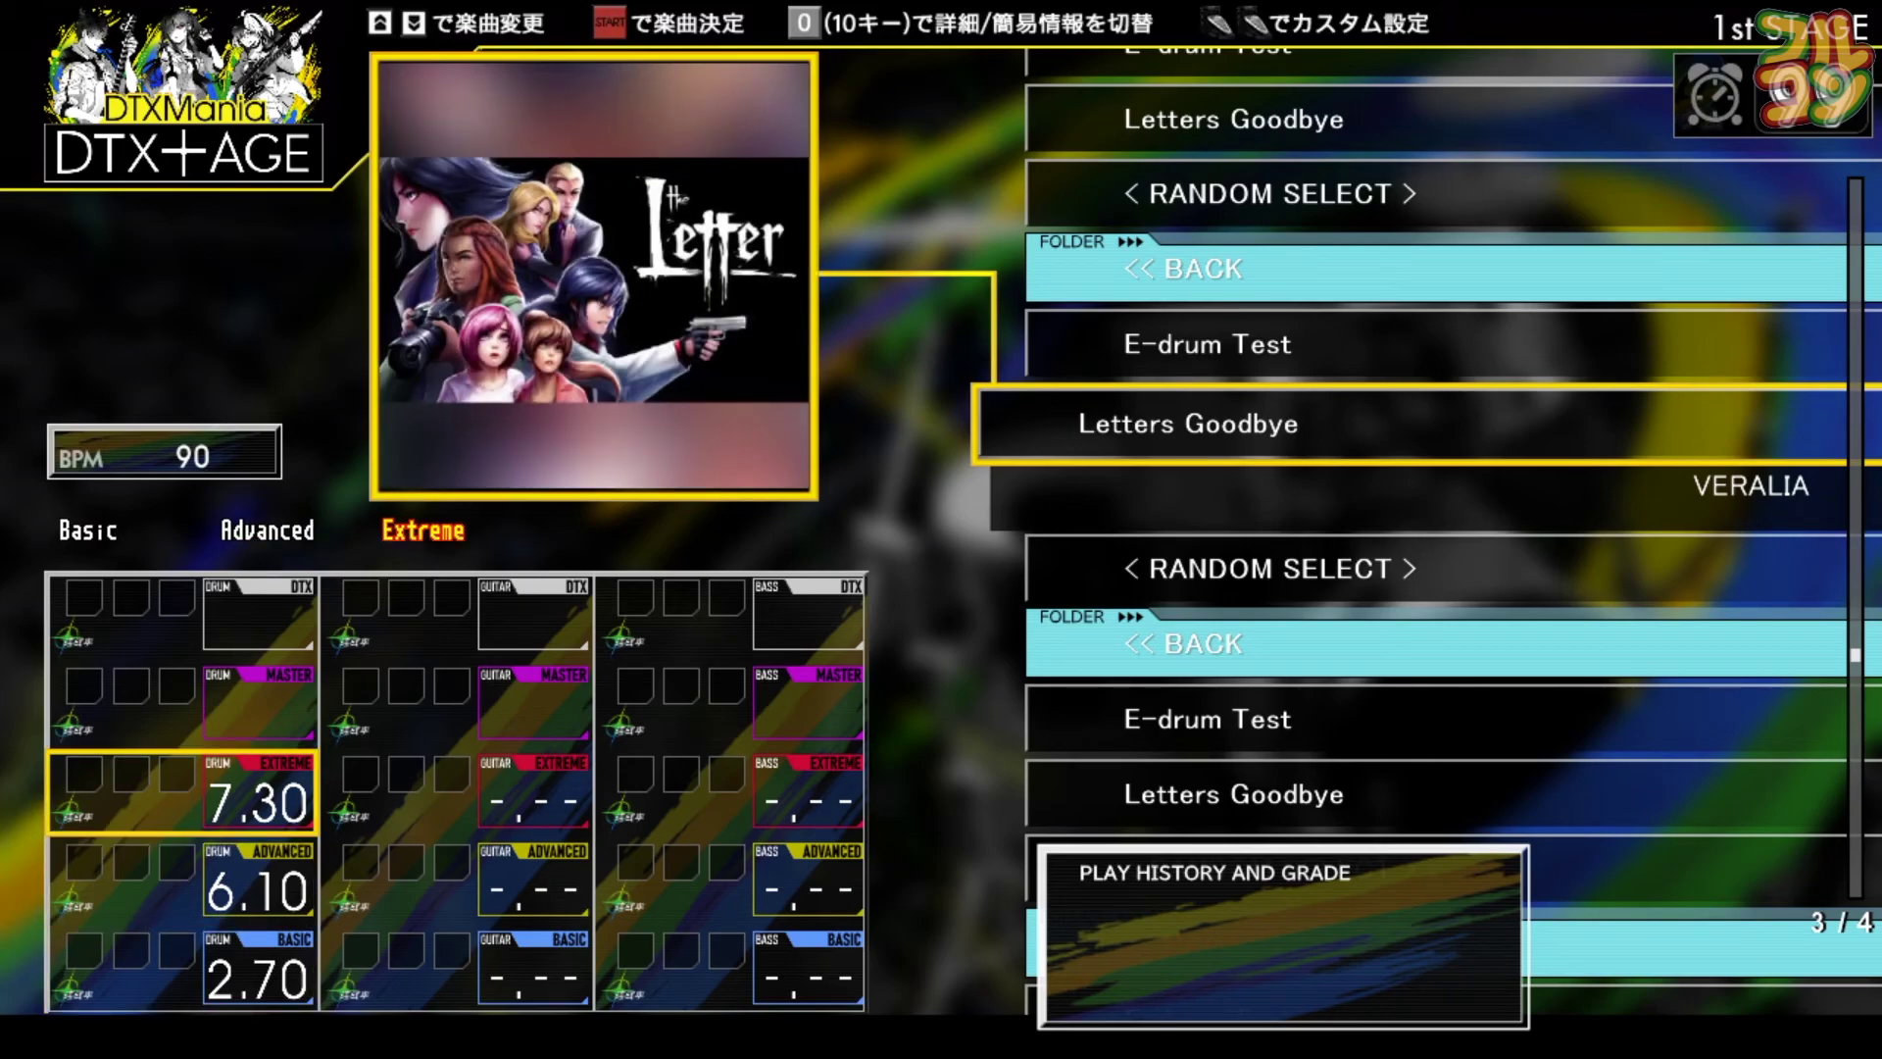
key(Right)
key(Right)
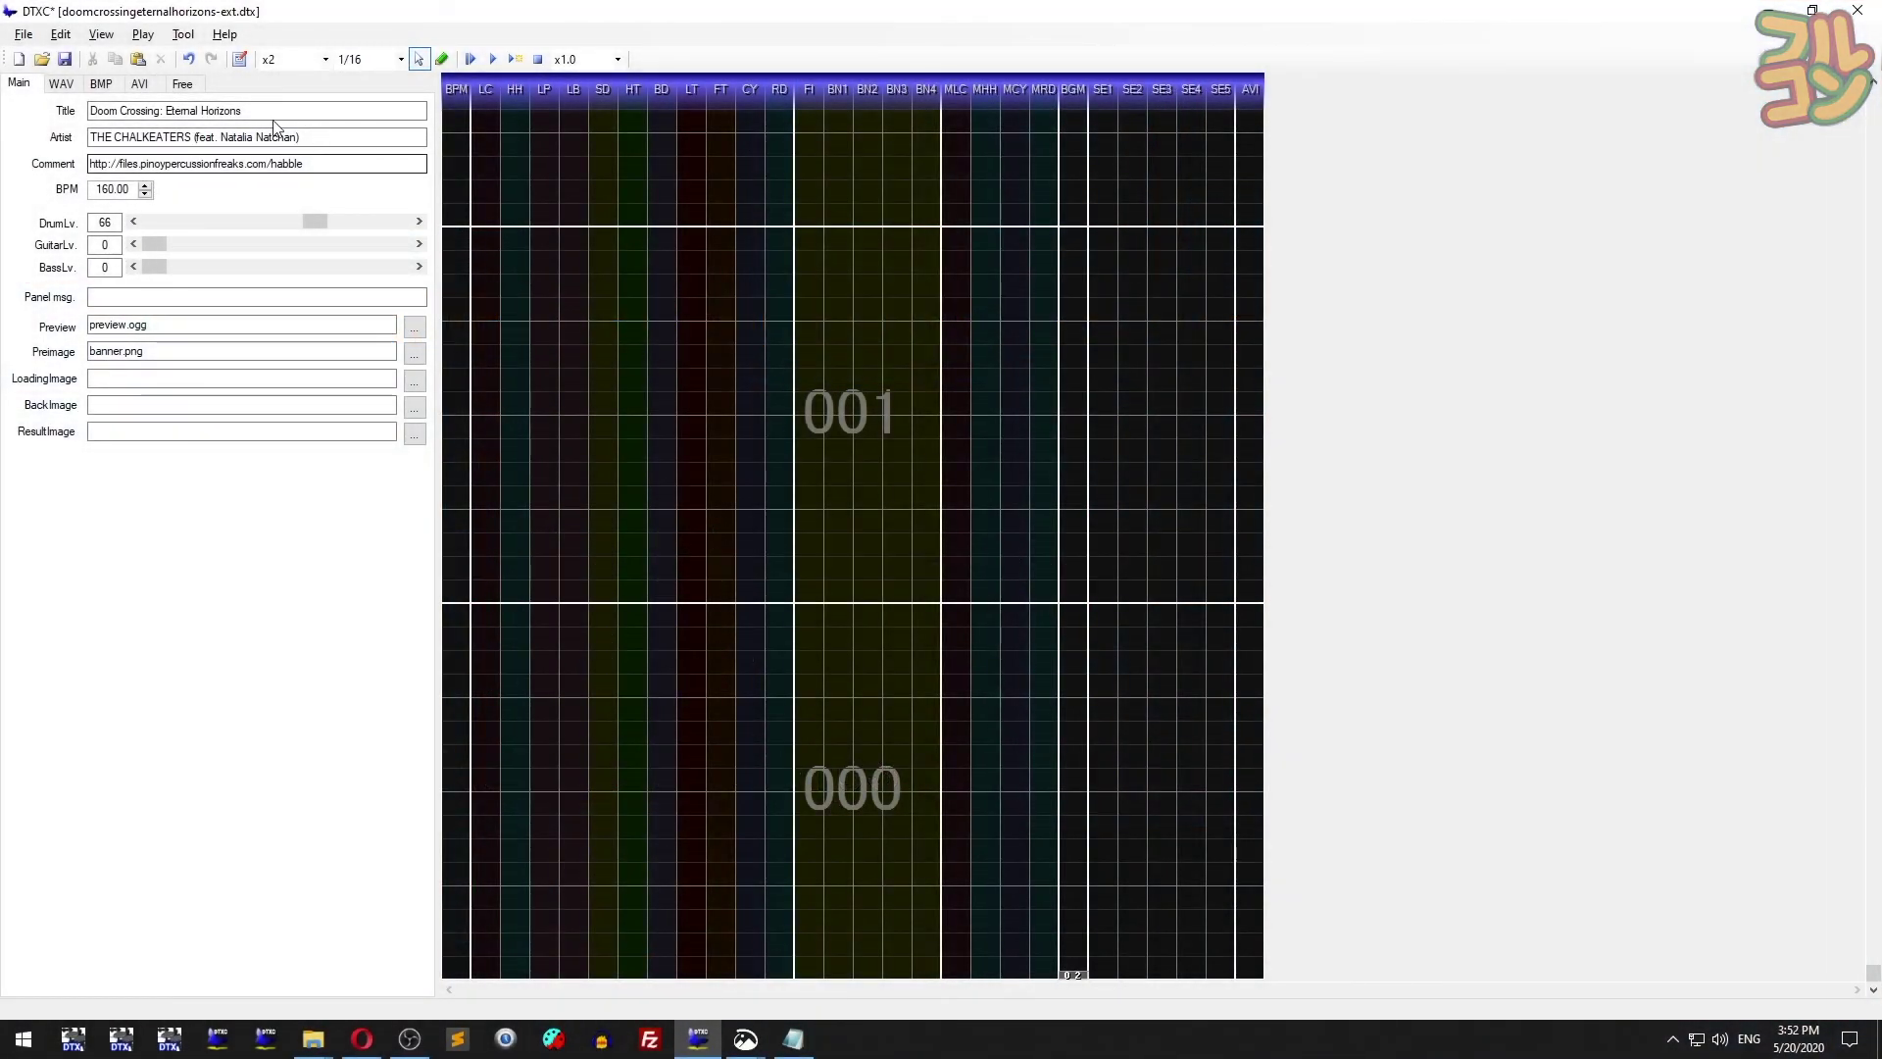
- Assign the THE CHALKEATERS – Doom Crossing video file to AVI slot 01 as the chart's background movie
click(158, 83)
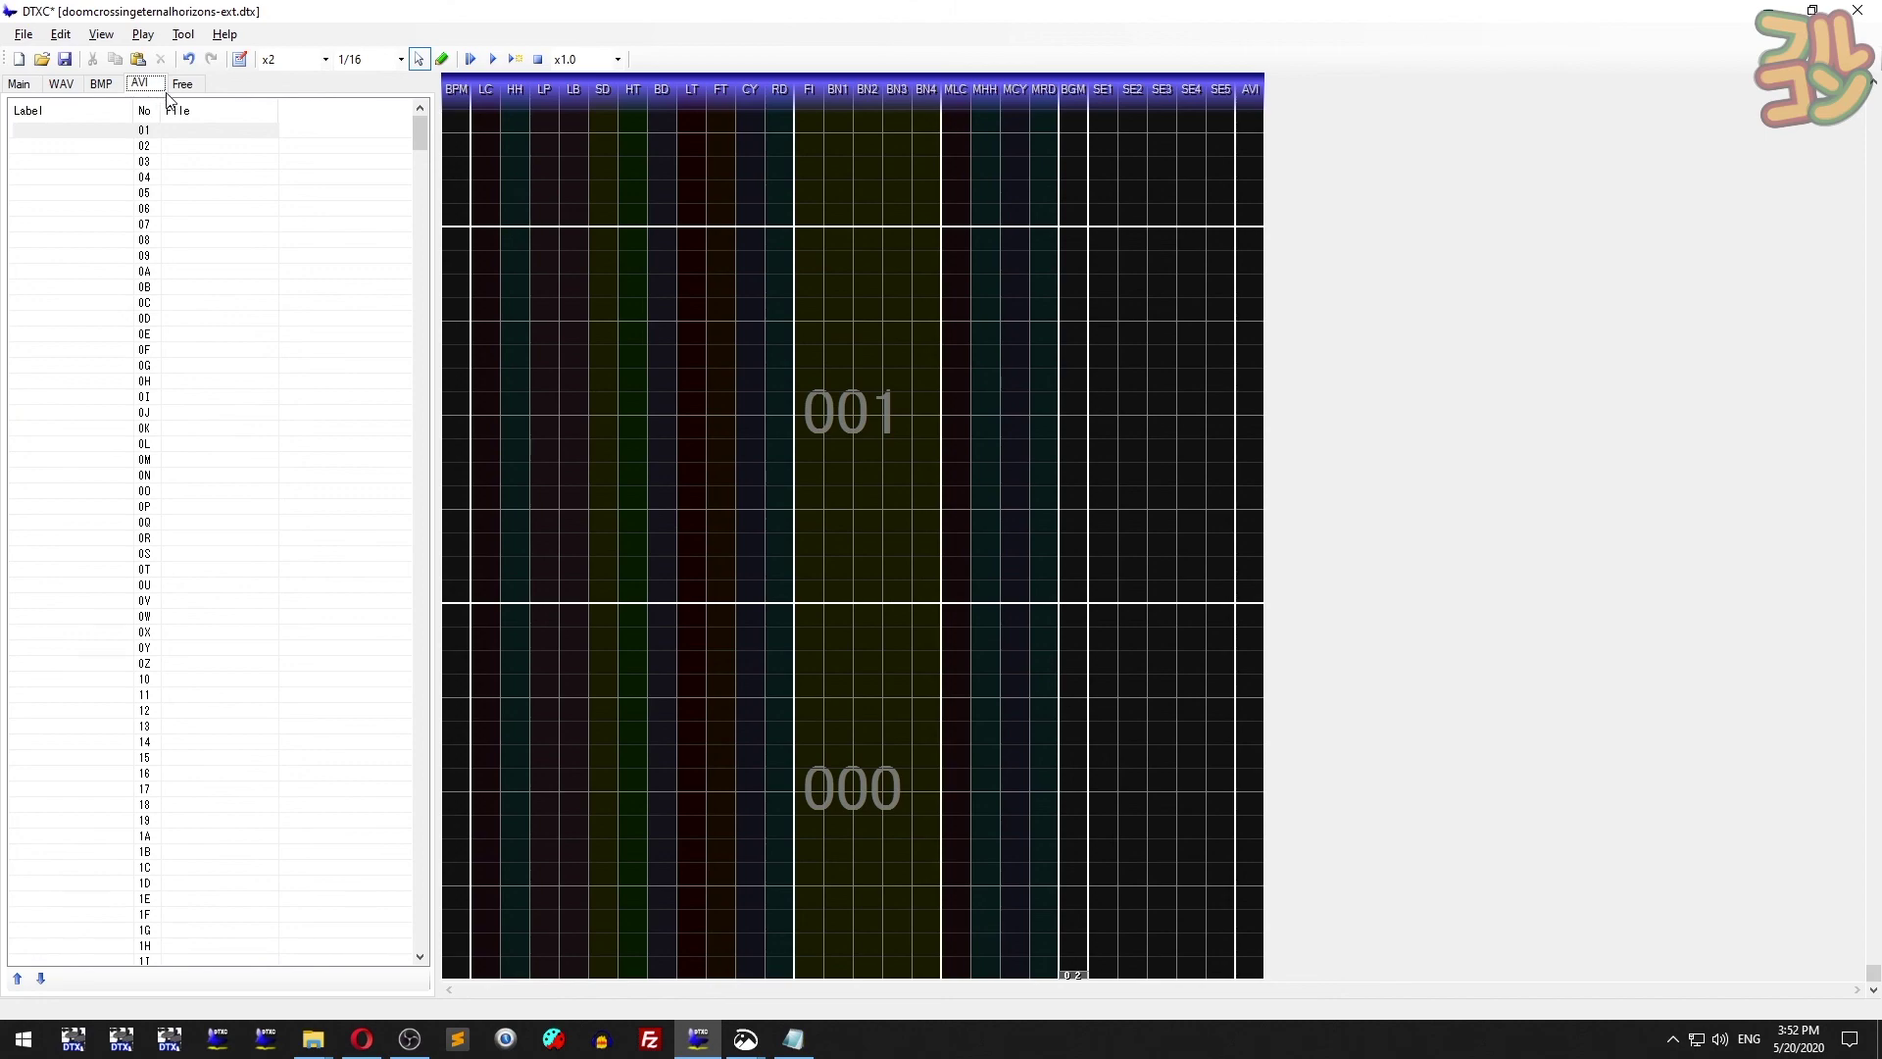
click(197, 133)
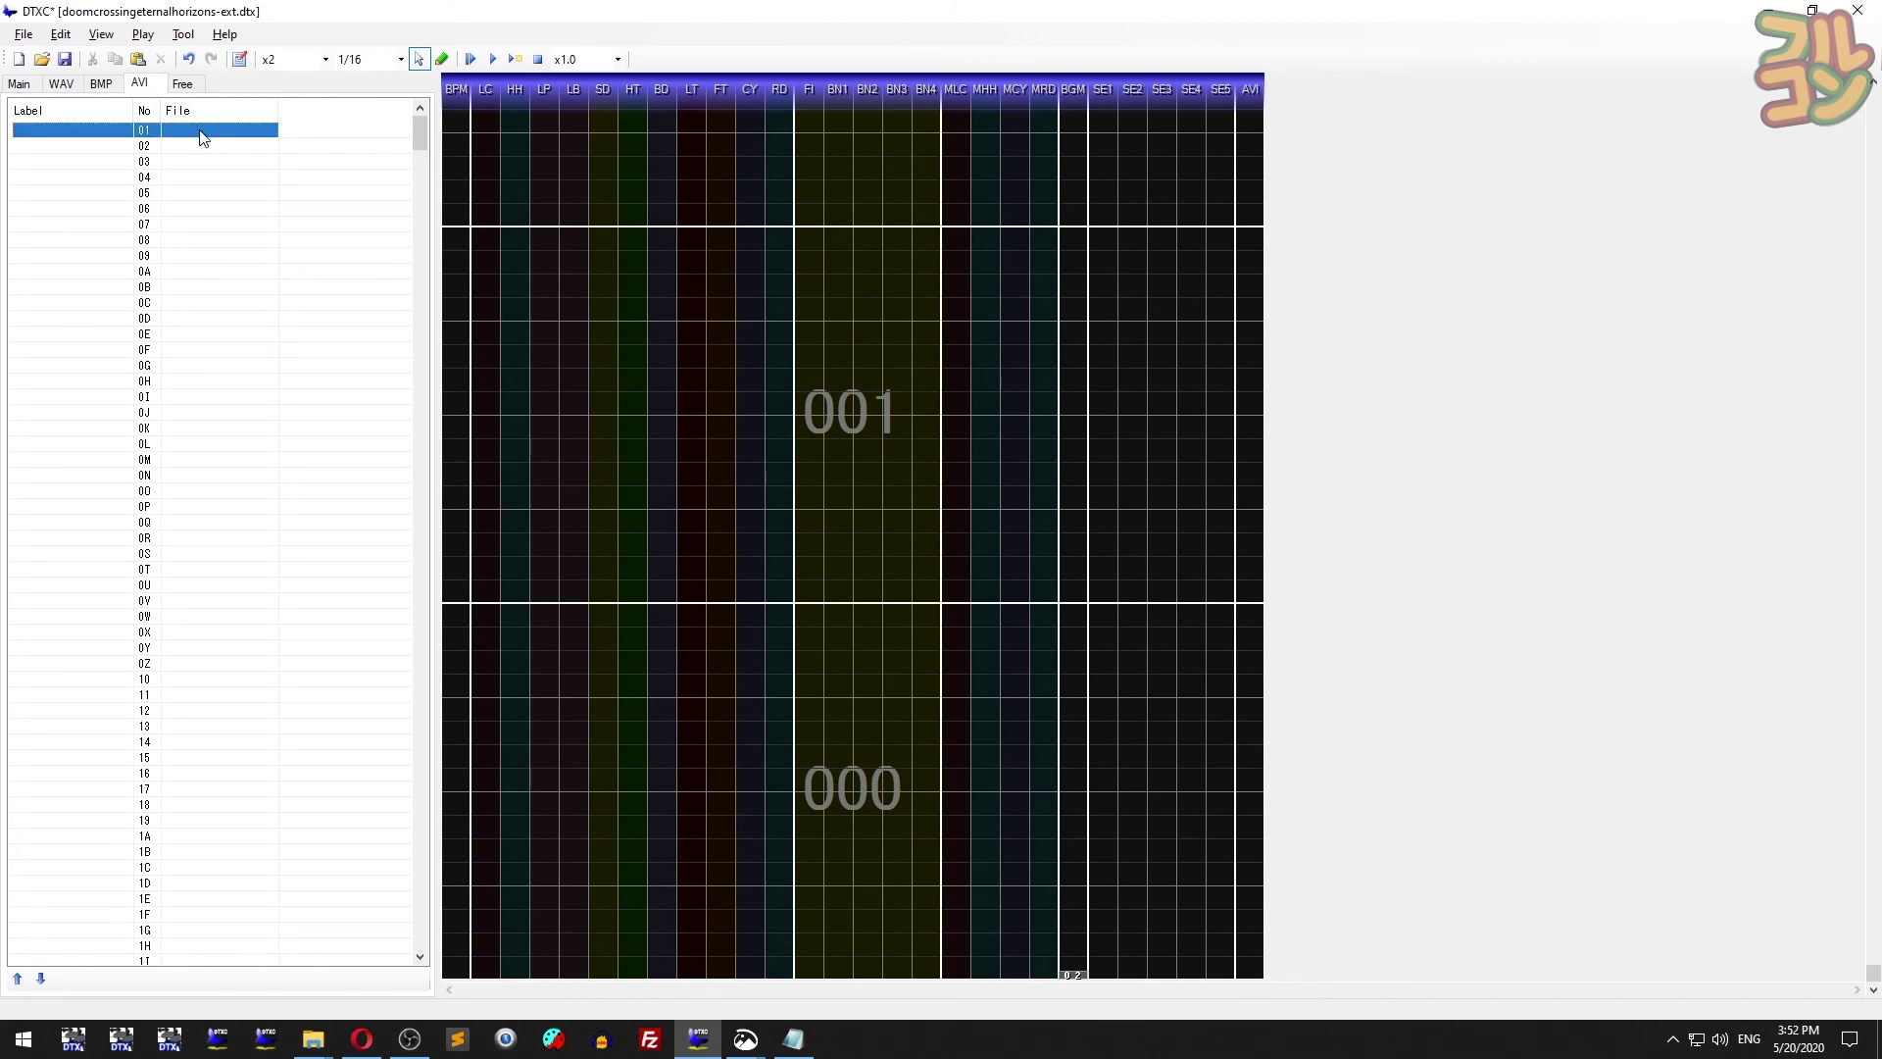
double_click(202, 136)
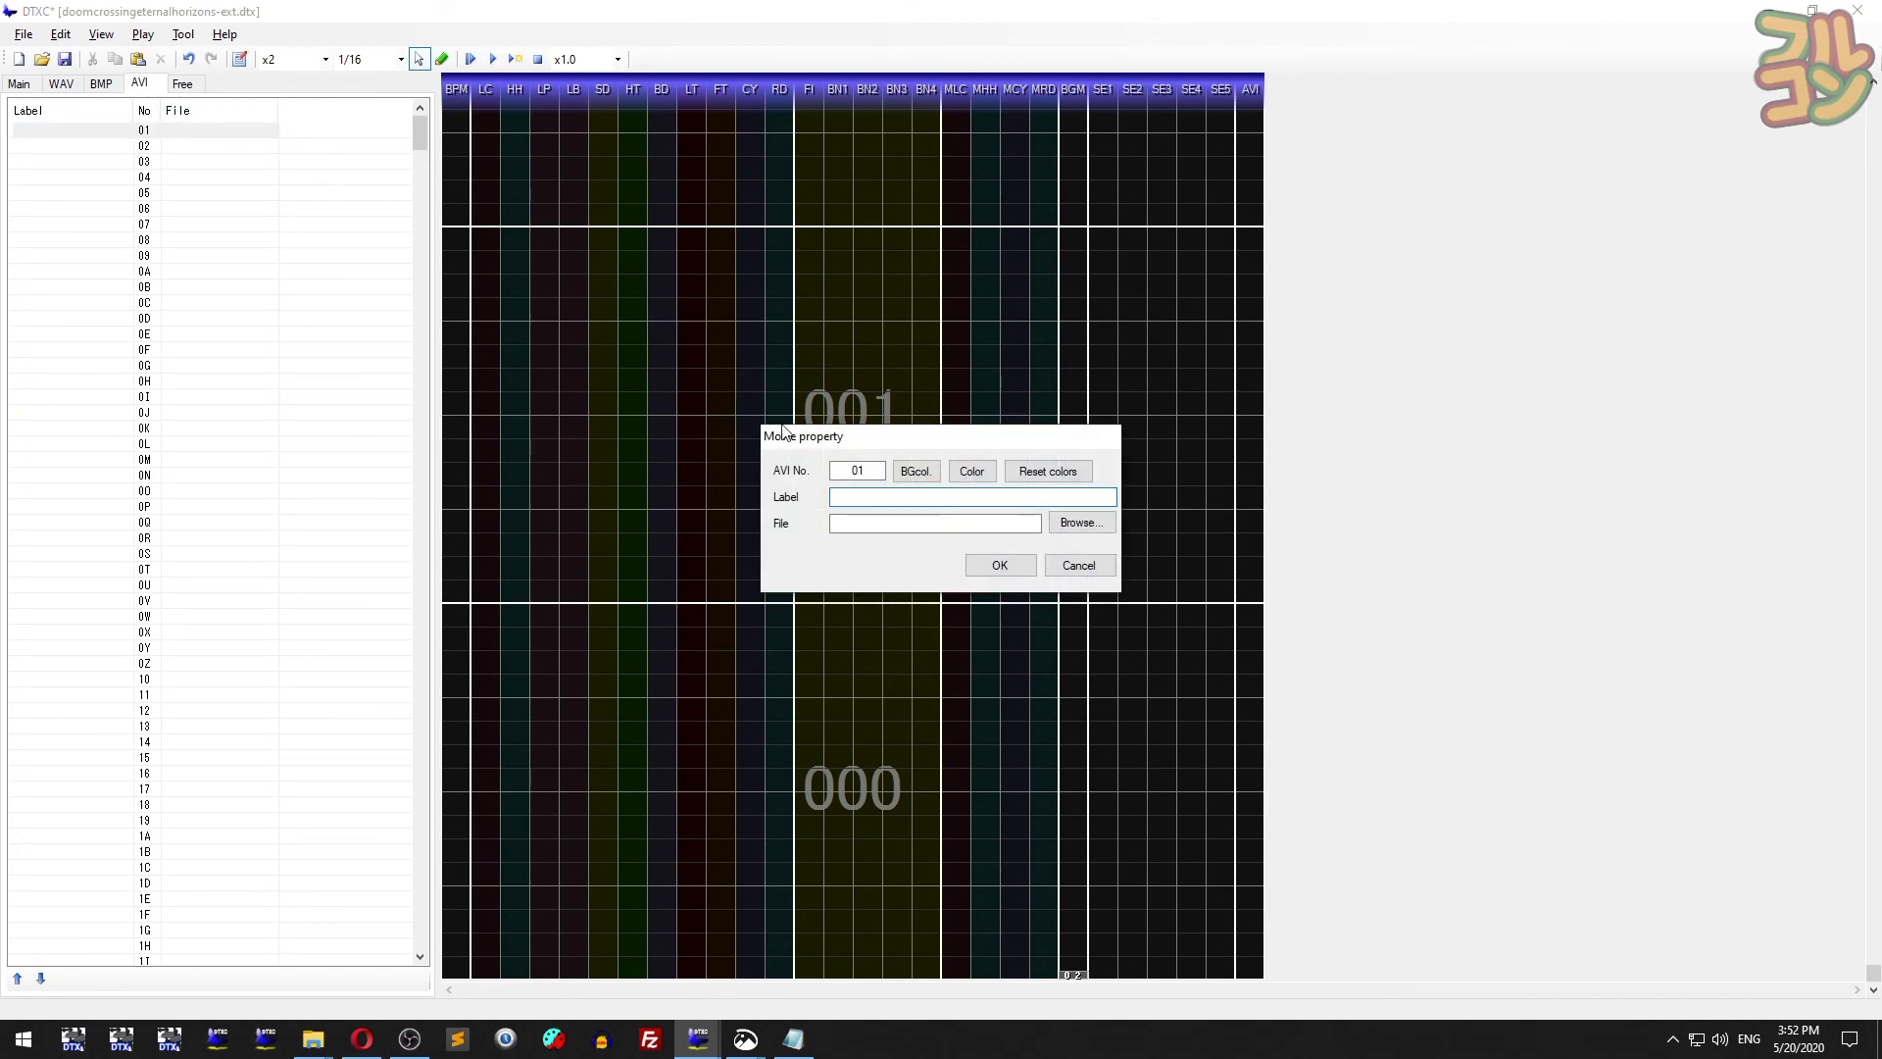
click(1082, 523)
click(987, 624)
key(Return)
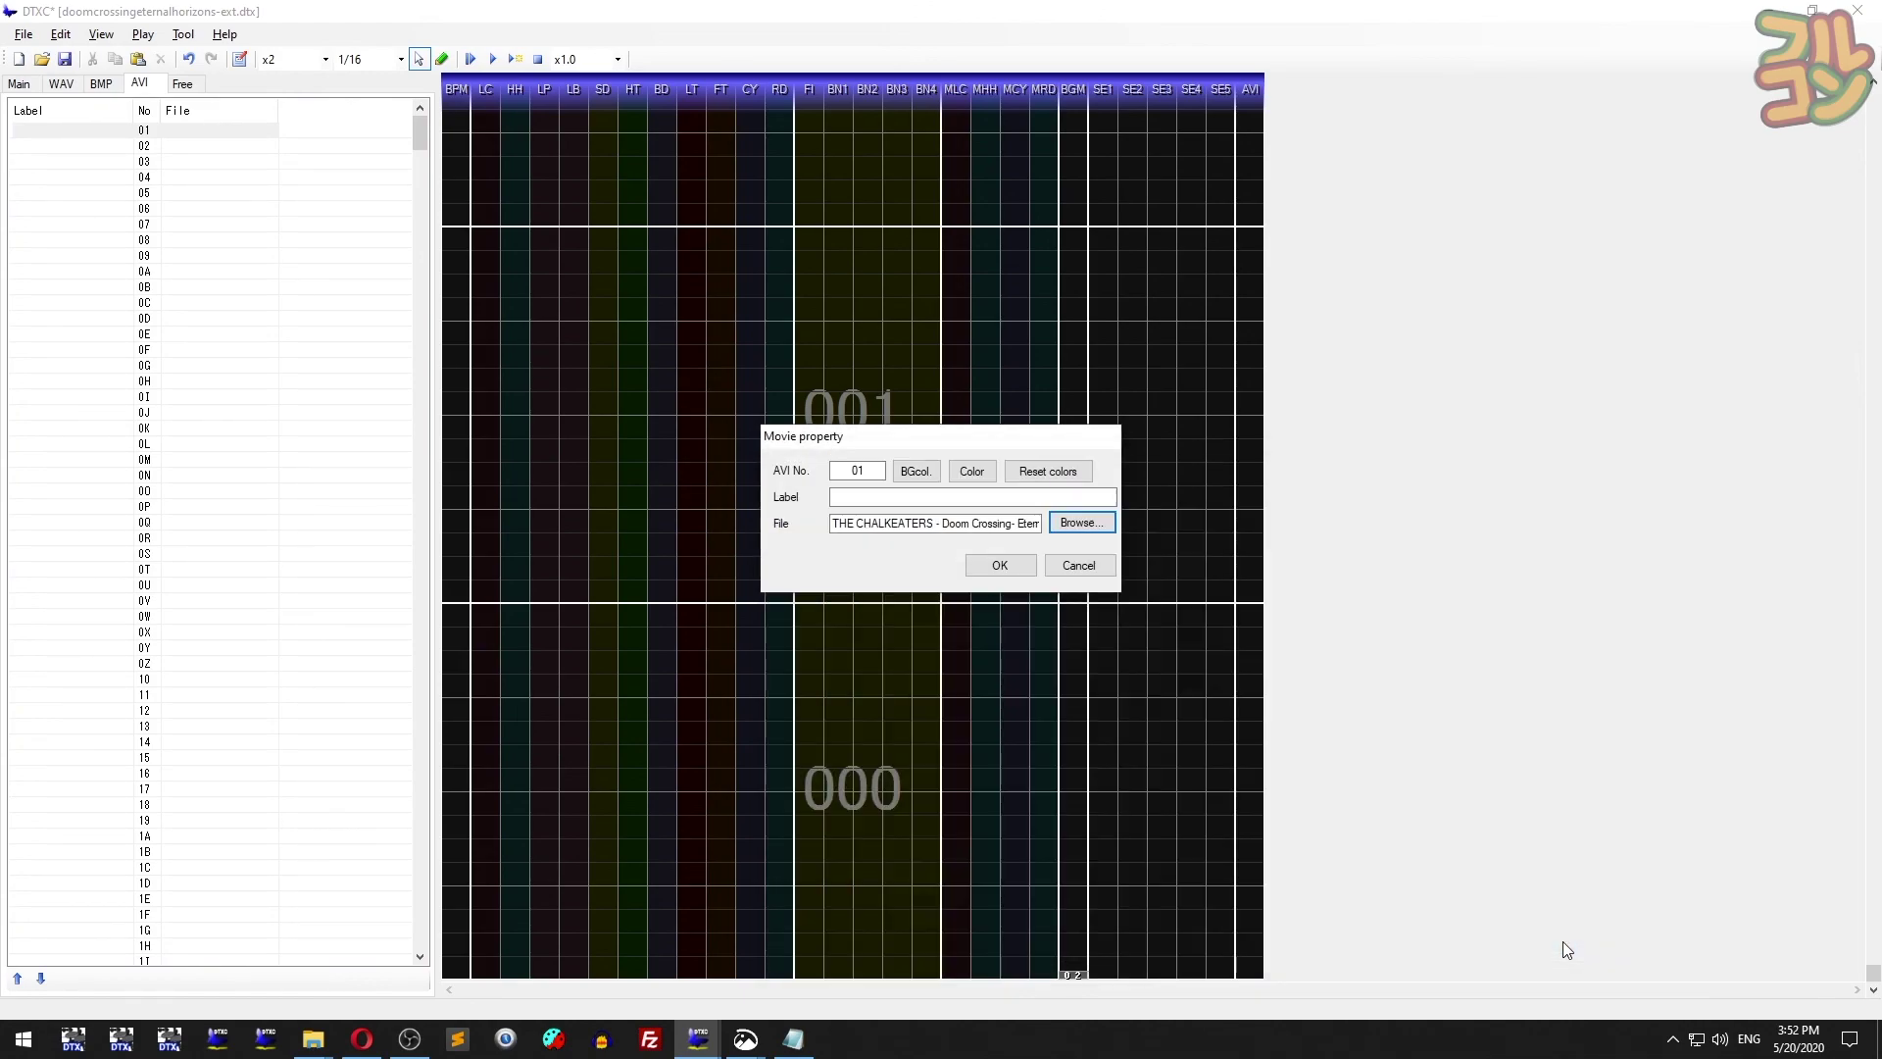
click(1021, 567)
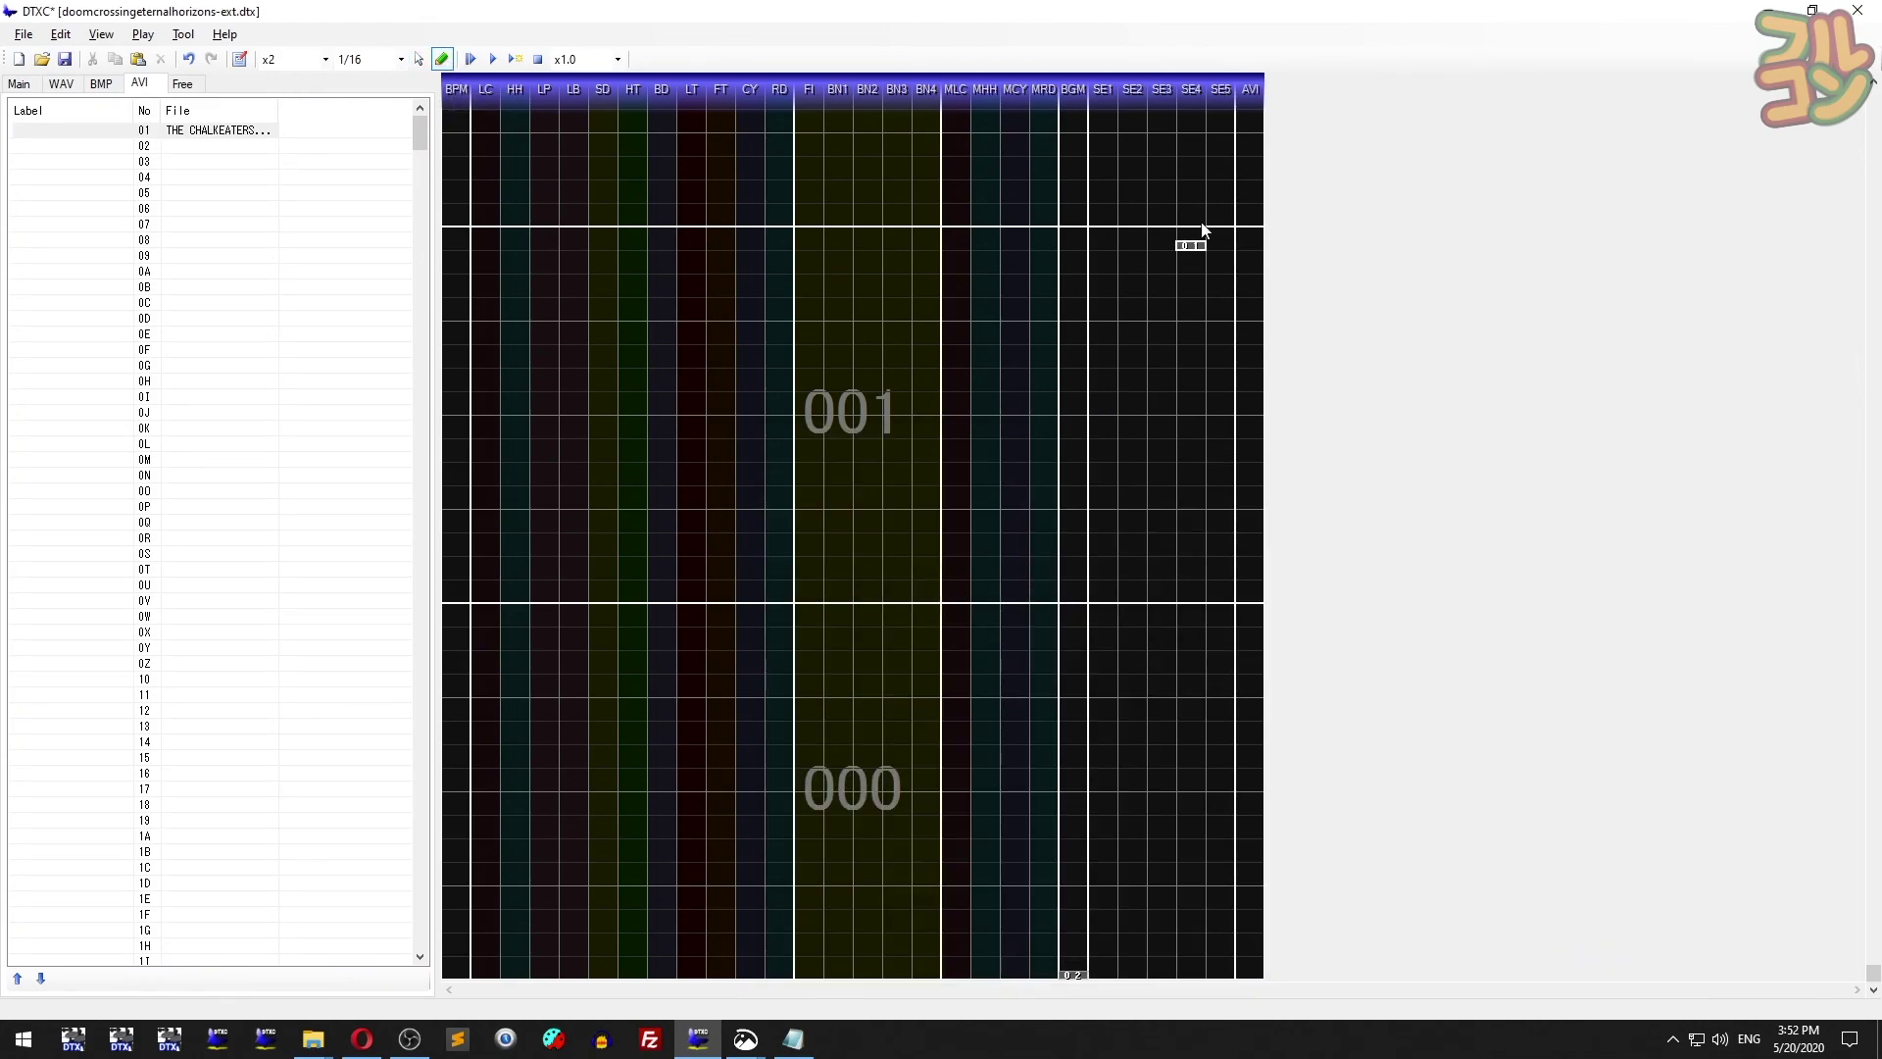